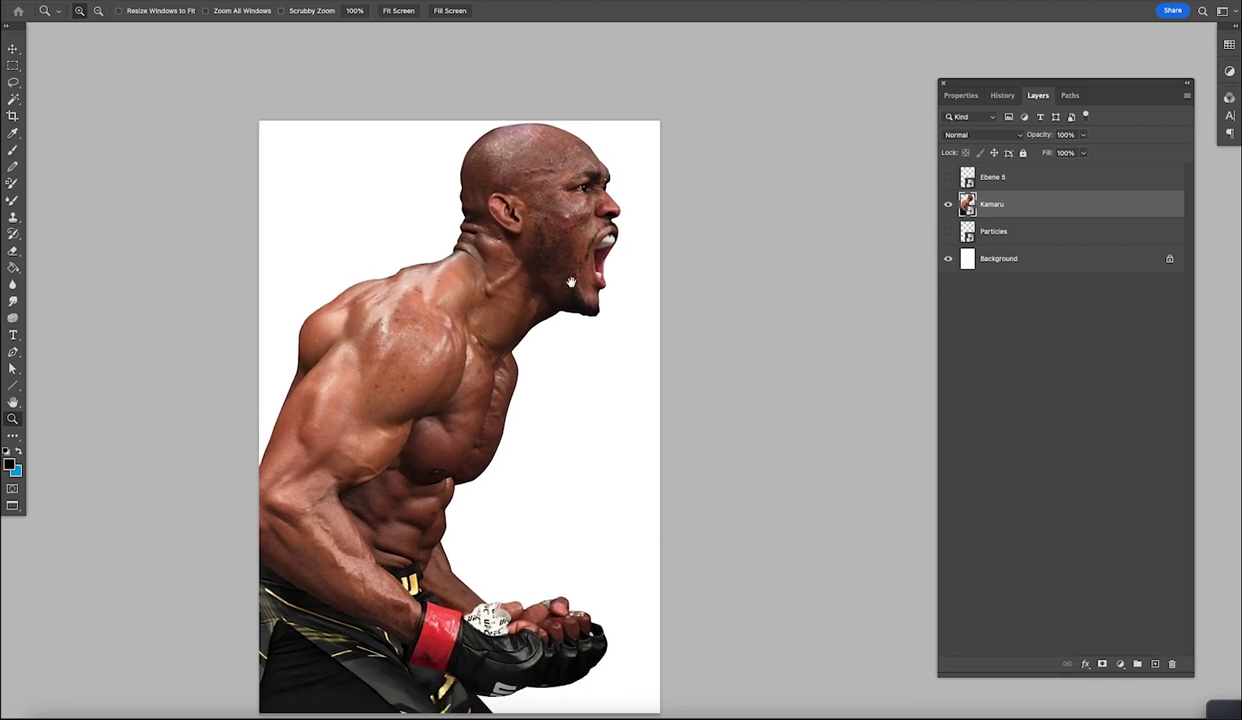
Step: Apply a Camera Raw filter to the Kamaru layer with Exposure +0,25, Contrast +3, Highlights +26, Shadows +42 and Whites +12
key(v)
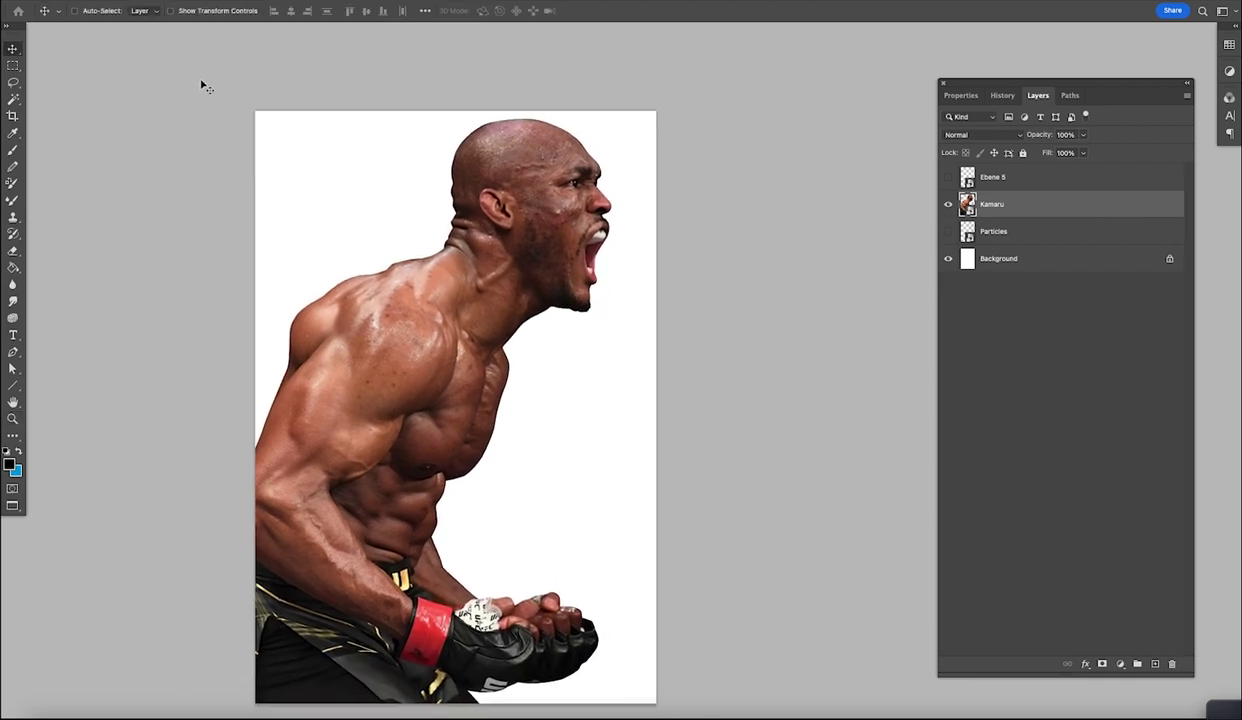
click(305, 2)
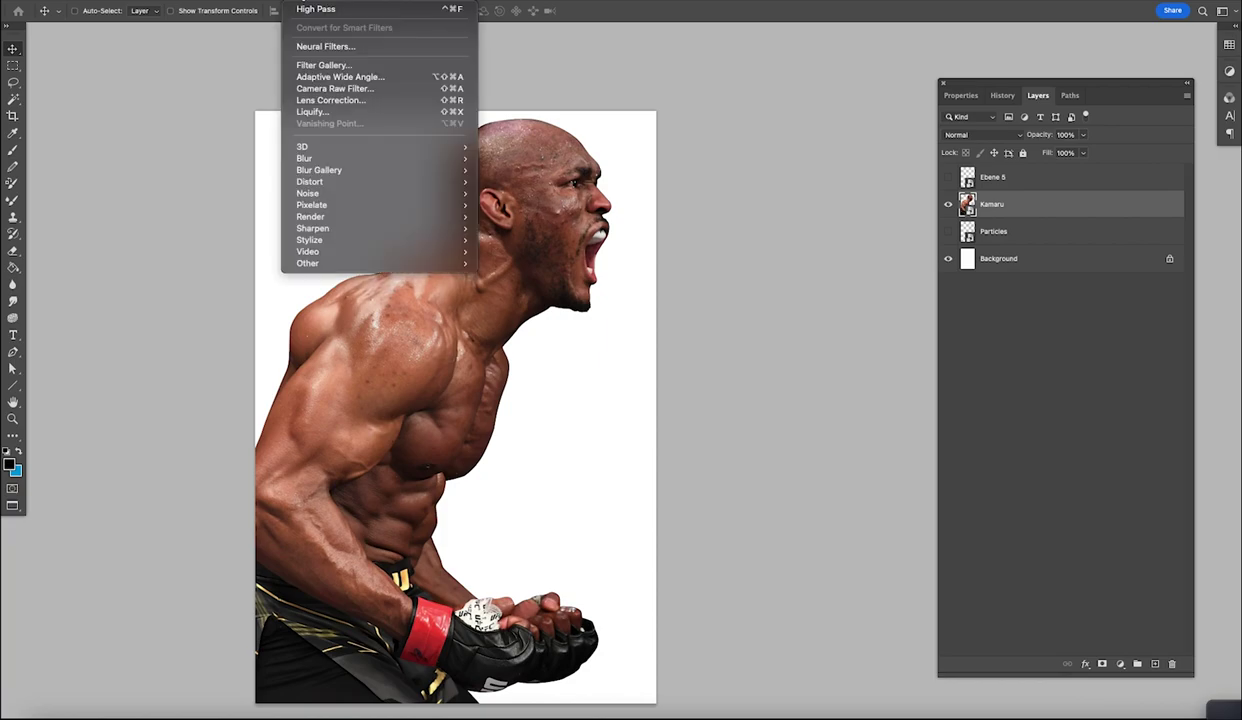
click(347, 91)
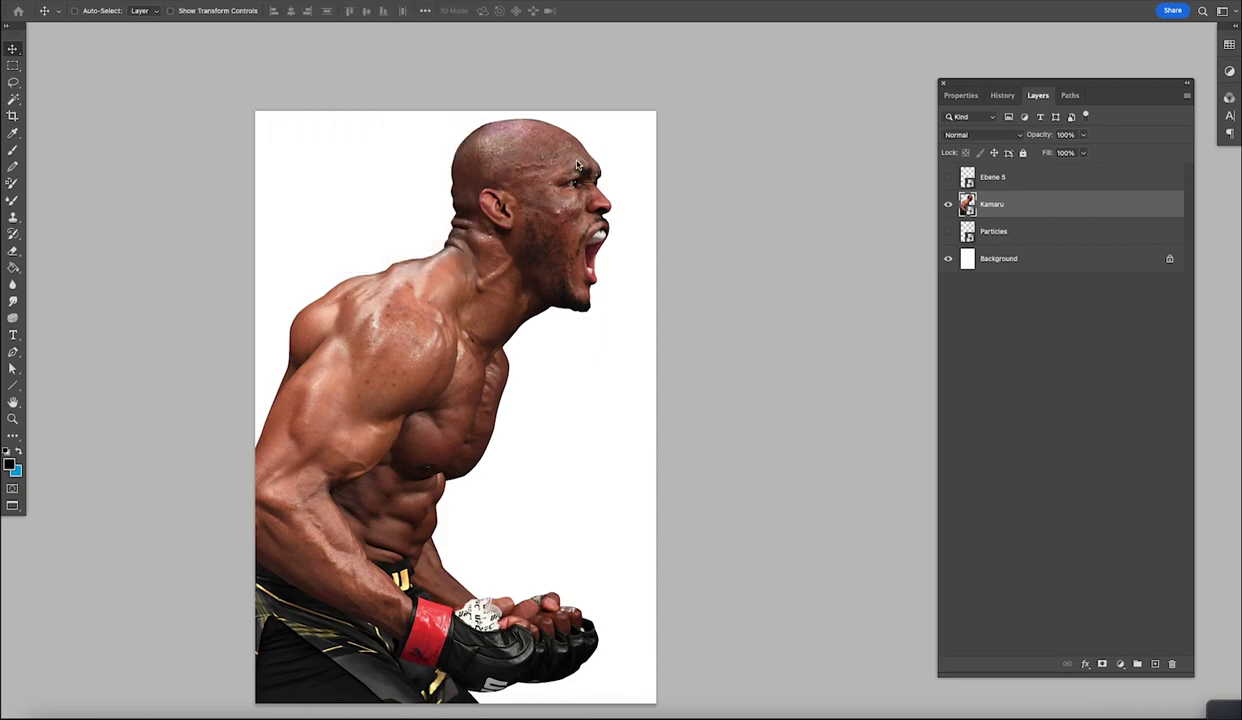
click(558, 162)
drag(327, 527, 573, 365)
drag(766, 307, 849, 368)
click(766, 224)
drag(830, 388, 845, 410)
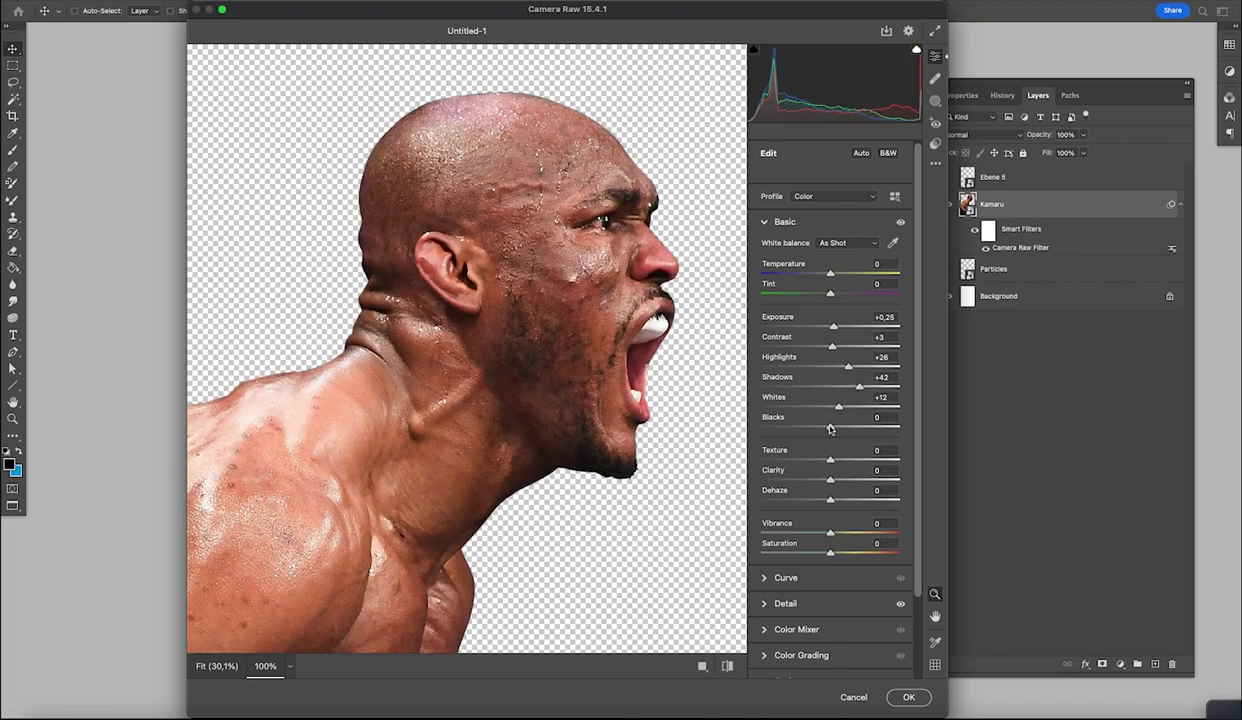
key(Return)
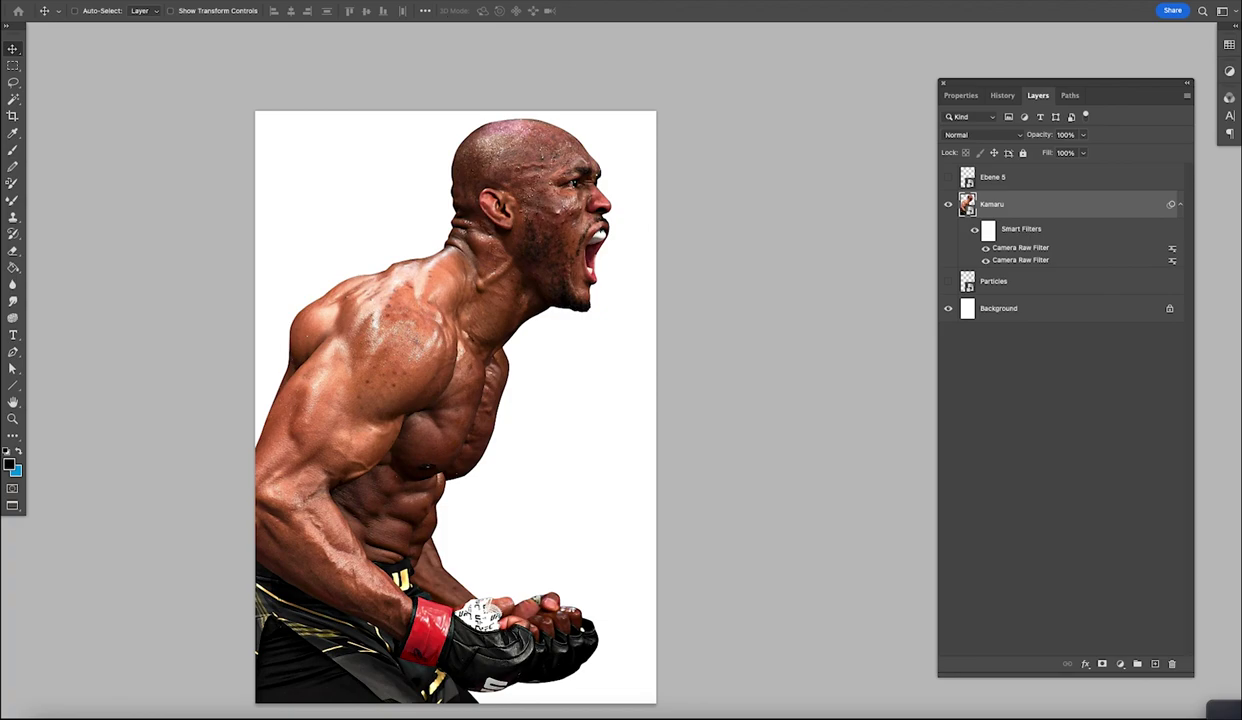
Step: Apply a High Pass filter with a radius of 5,0 pixels to the Kamaru layer
click(346, 1)
mouse_move(299, 1)
mouse_move(358, 196)
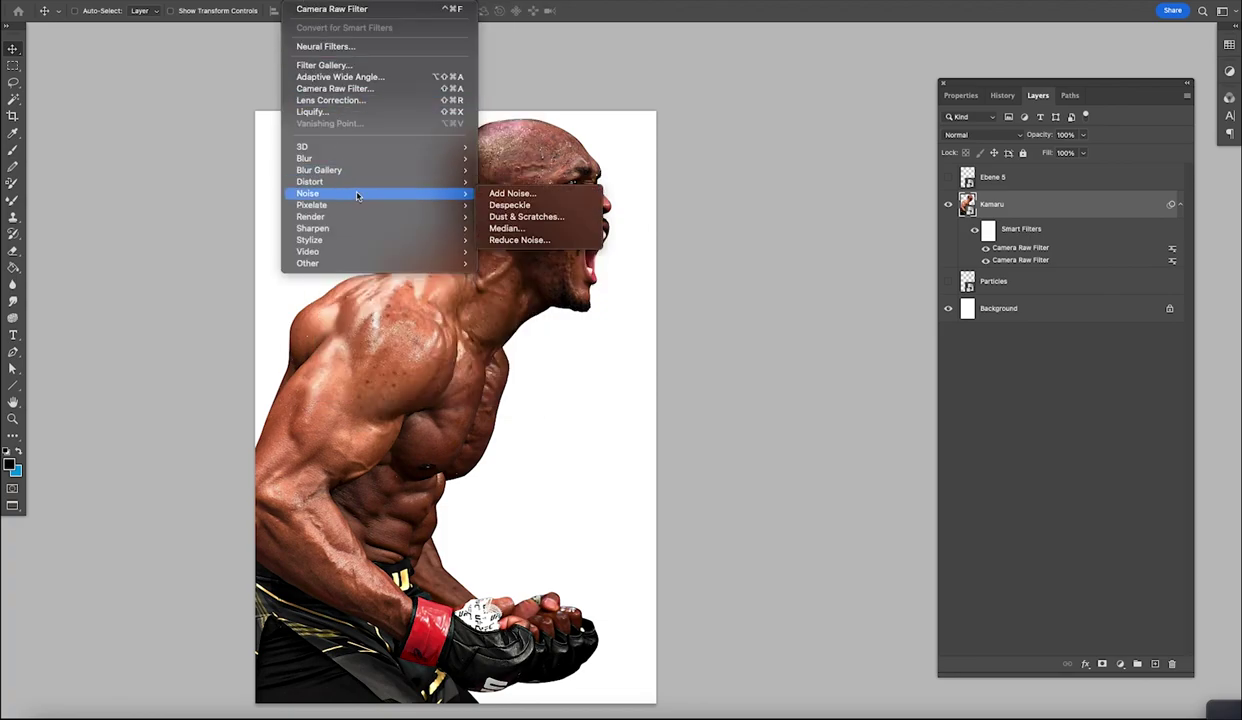
mouse_move(350, 264)
click(535, 278)
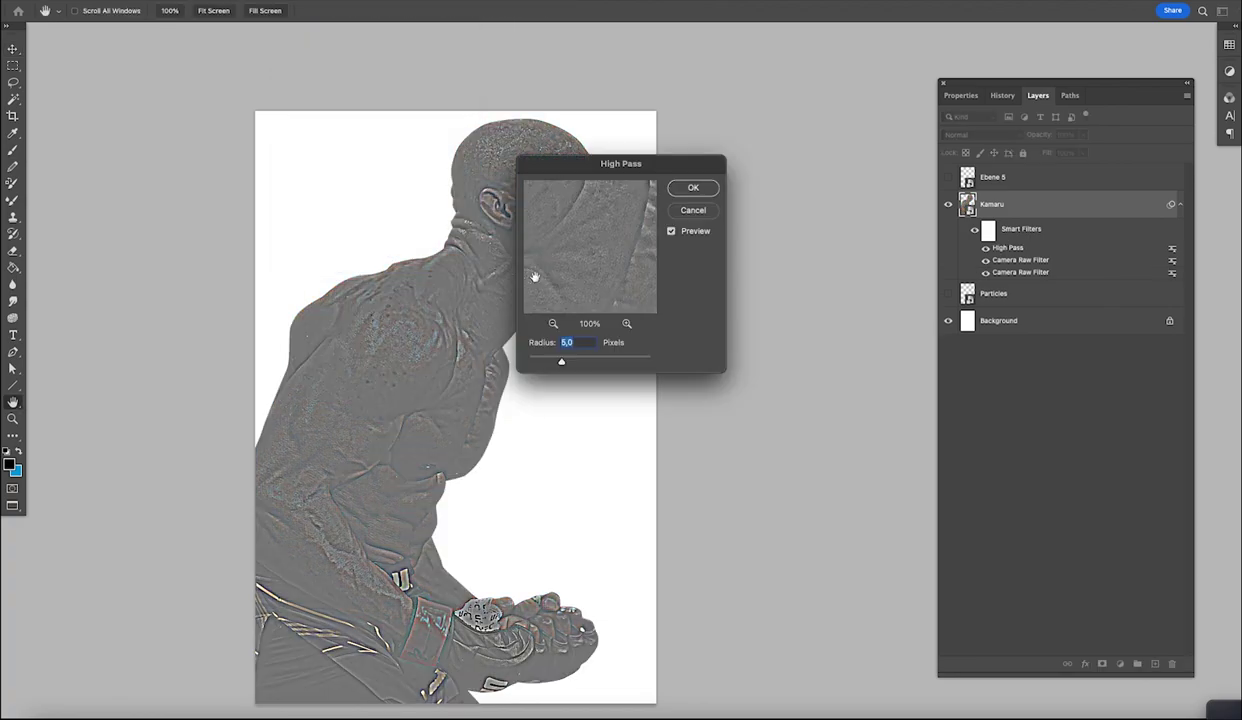
drag(627, 170, 718, 161)
click(784, 179)
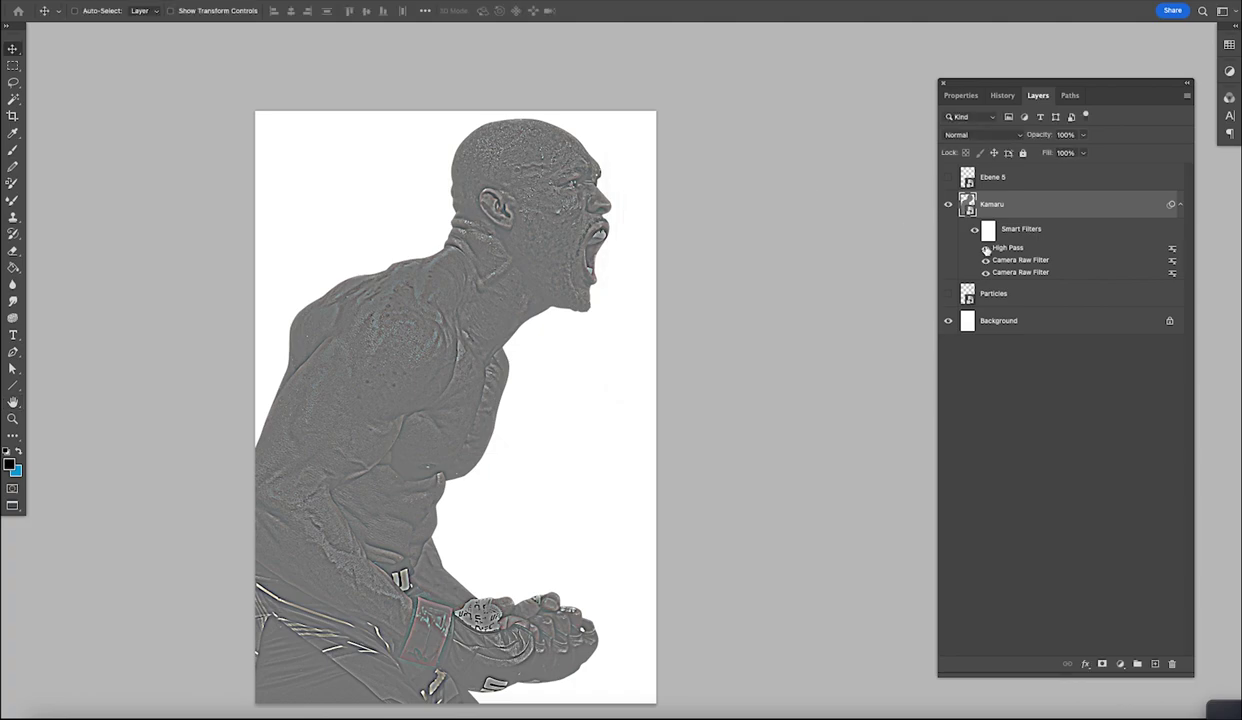
Step: Set the blending mode of the Kamaru layer's High Pass smart filter to Overlay
double_click(1172, 249)
click(975, 364)
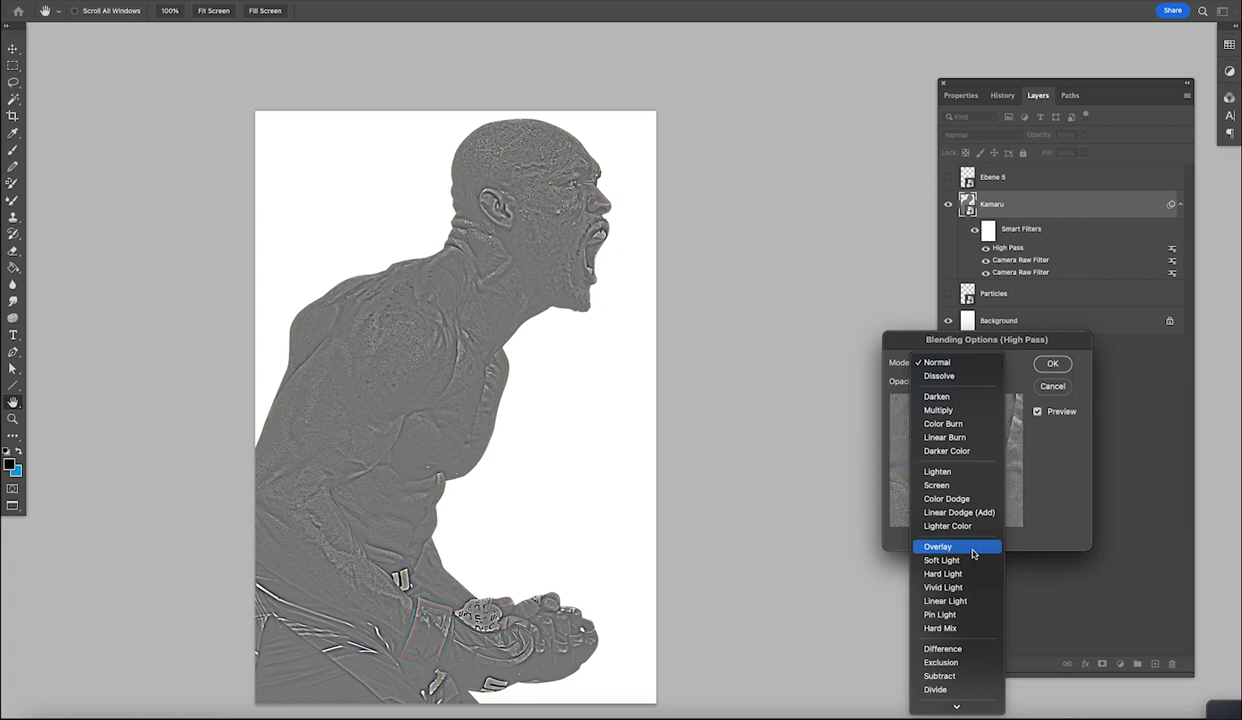
click(973, 552)
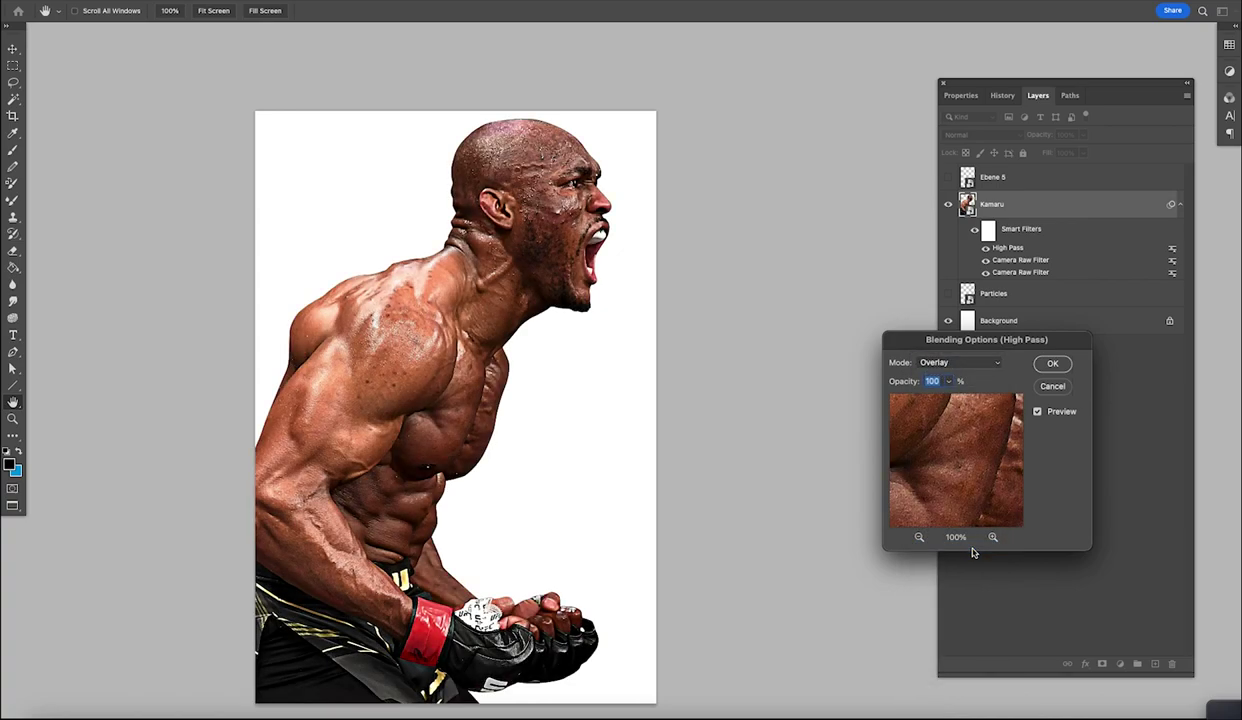
click(1052, 363)
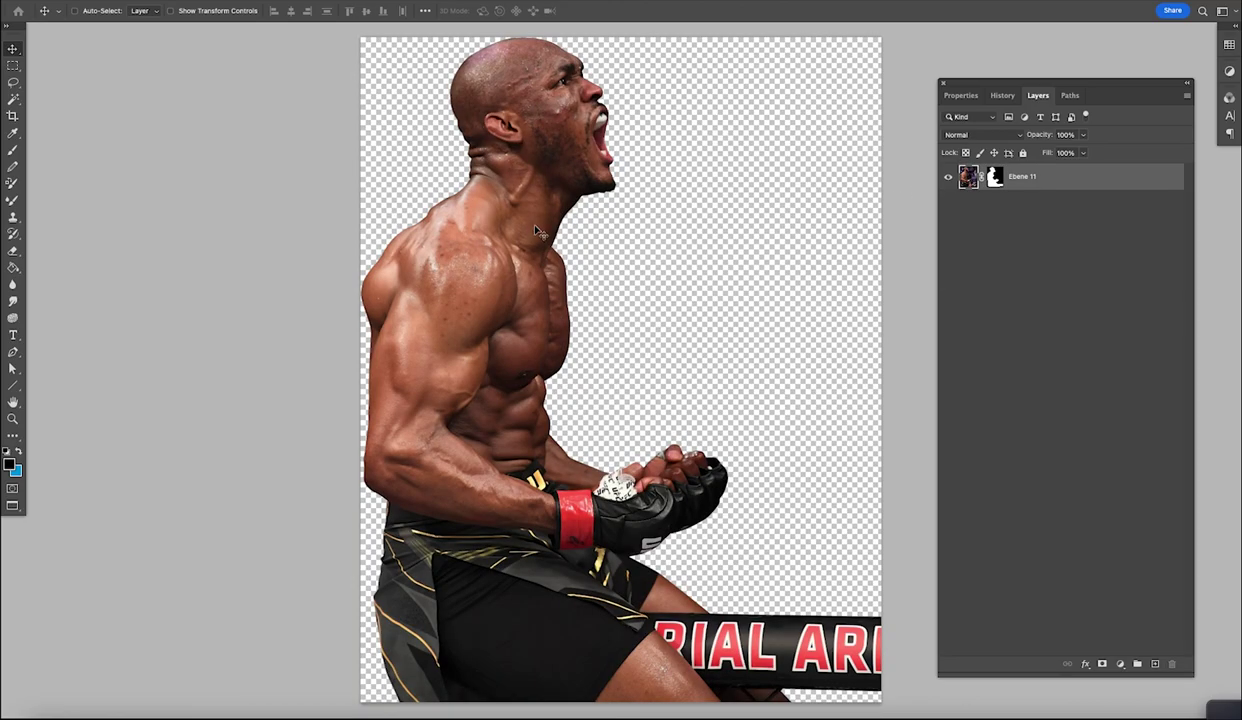
Step: Sample skin on the fighter's cheek with the Clone Stamp tool in the cutout document containing the Ebene 11 layer
key(z)
click(543, 158)
mouse_move(543, 158)
mouse_down()
mouse_move(532, 495)
mouse_move(544, 430)
mouse_move(488, 483)
mouse_move(476, 401)
mouse_move(518, 467)
mouse_move(527, 460)
mouse_move(482, 476)
mouse_move(520, 470)
mouse_move(489, 478)
mouse_move(516, 460)
mouse_up()
click(541, 424)
click(541, 424)
key(s)
key(d)
alt+click(470, 468)
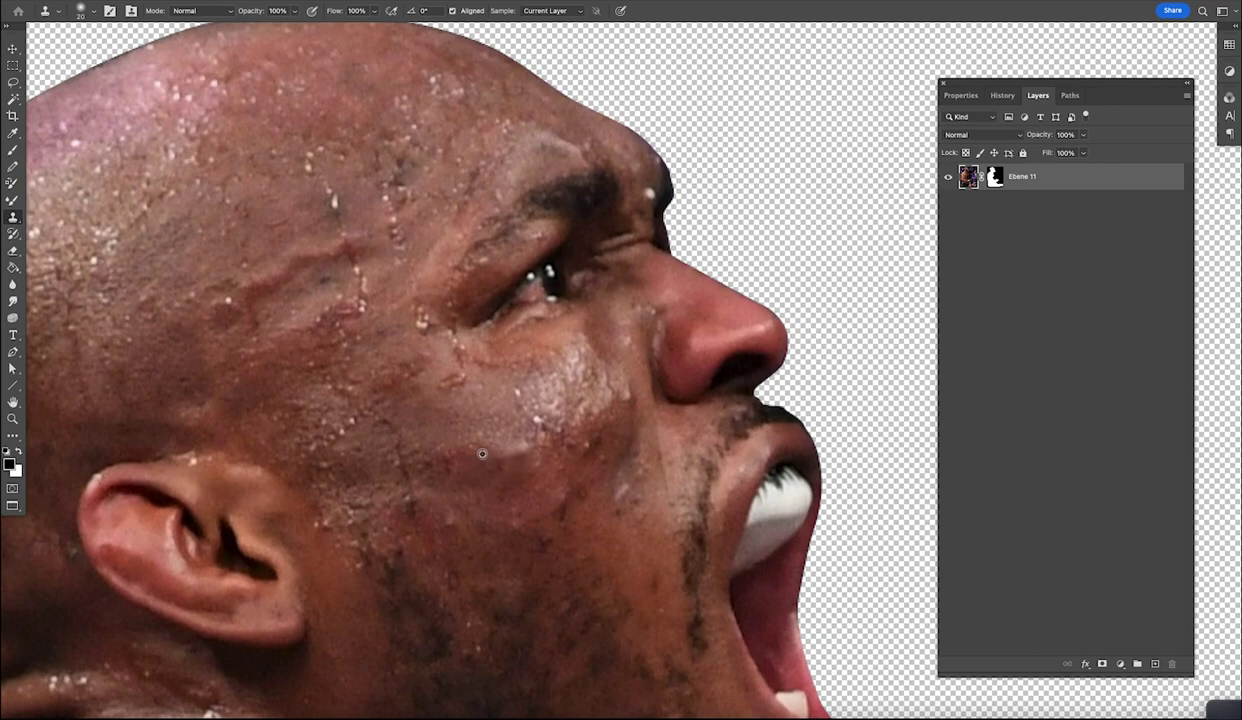
key(ctrl+0)
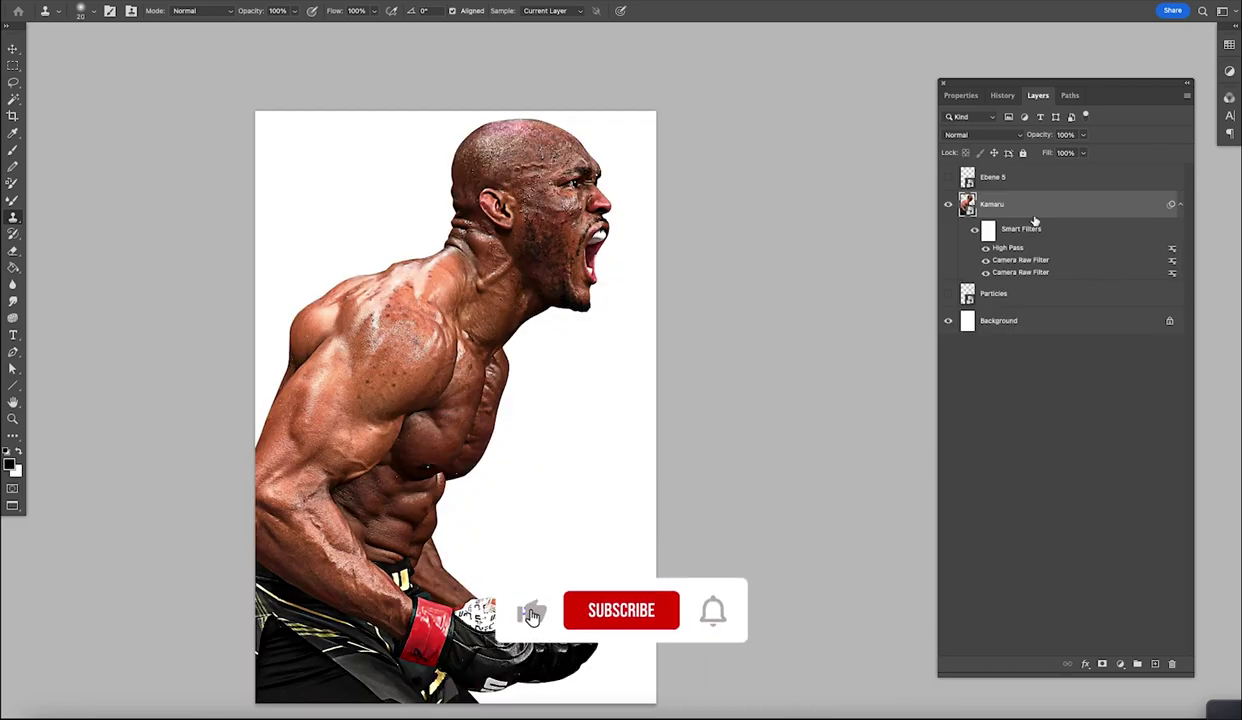
Step: Collapse the Kamaru layer's smart filter list and add a Gradient Map adjustment layer above it
click(1181, 205)
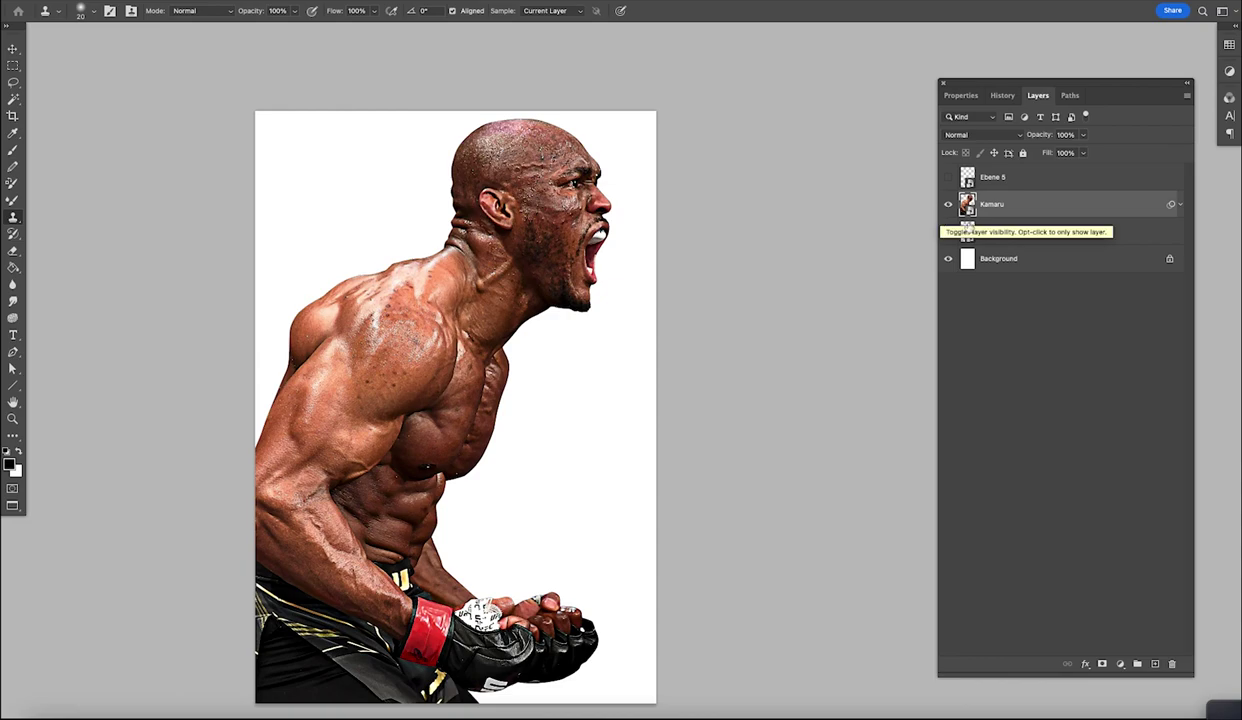
click(1120, 665)
click(962, 464)
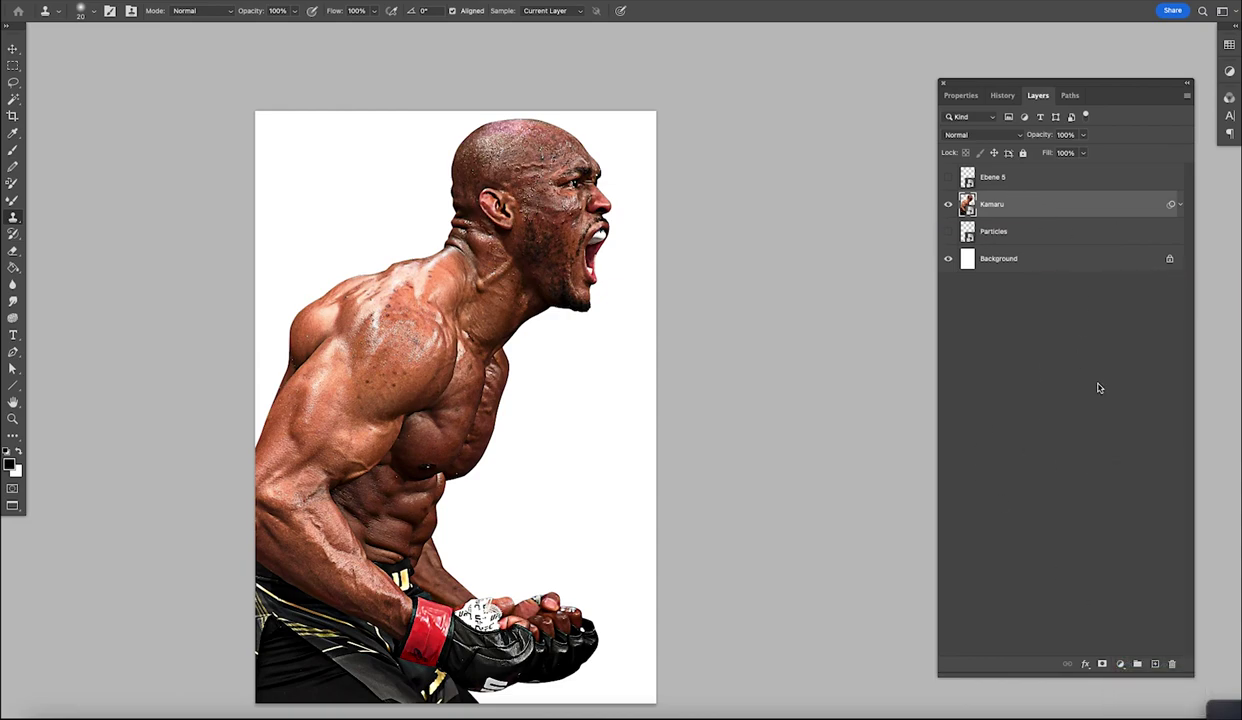
click(1120, 664)
click(1131, 690)
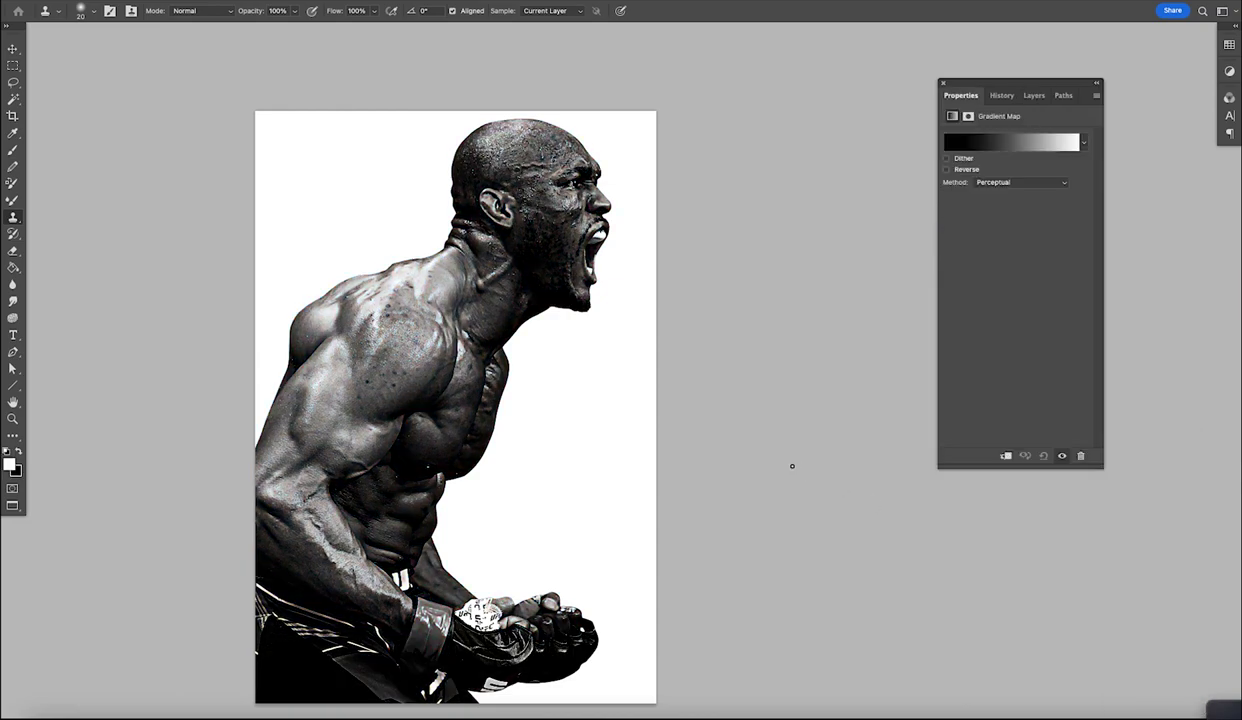
Step: Keep the black stop in the Gradient Map's black-to-white gradient and set its midpoint location to 59
click(983, 148)
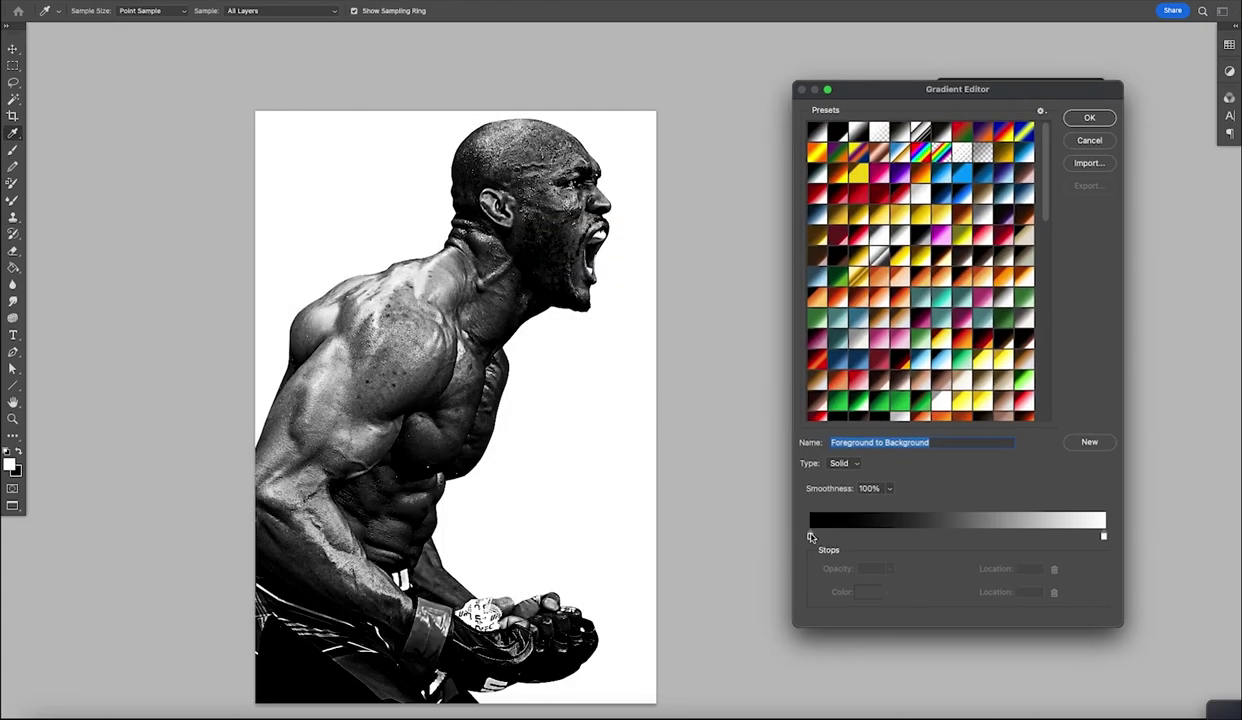
click(811, 537)
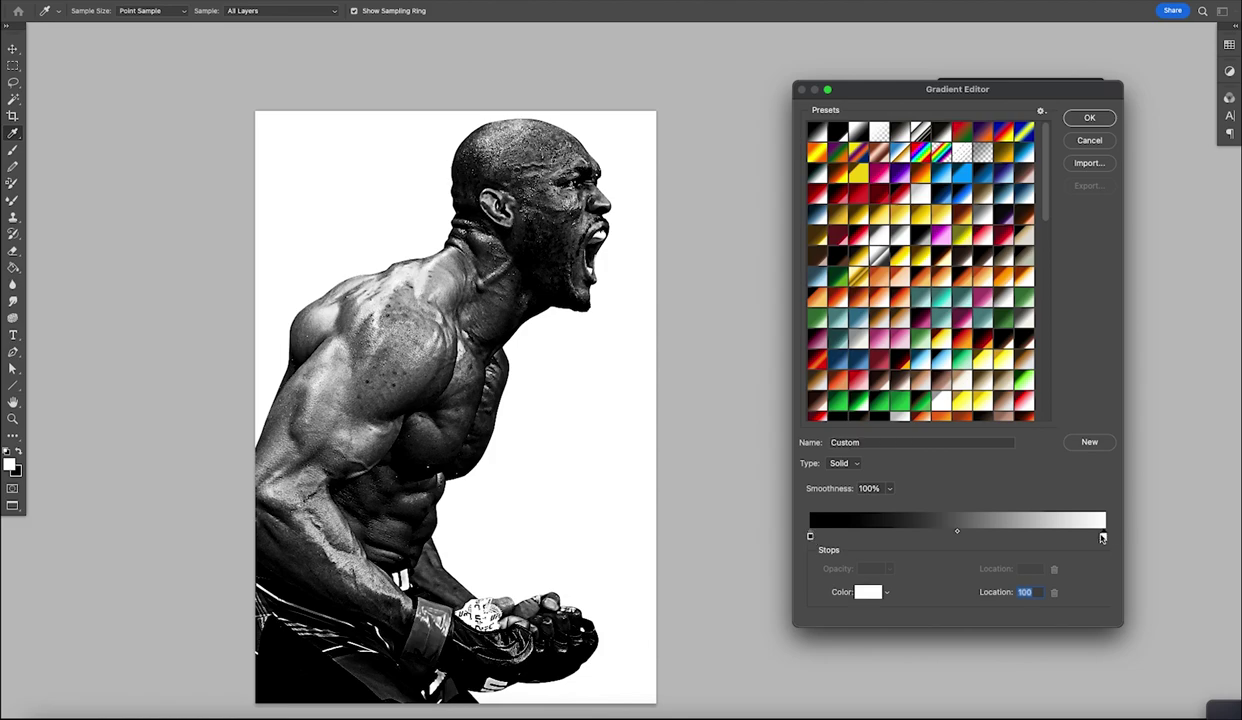
click(1104, 537)
click(811, 537)
click(866, 592)
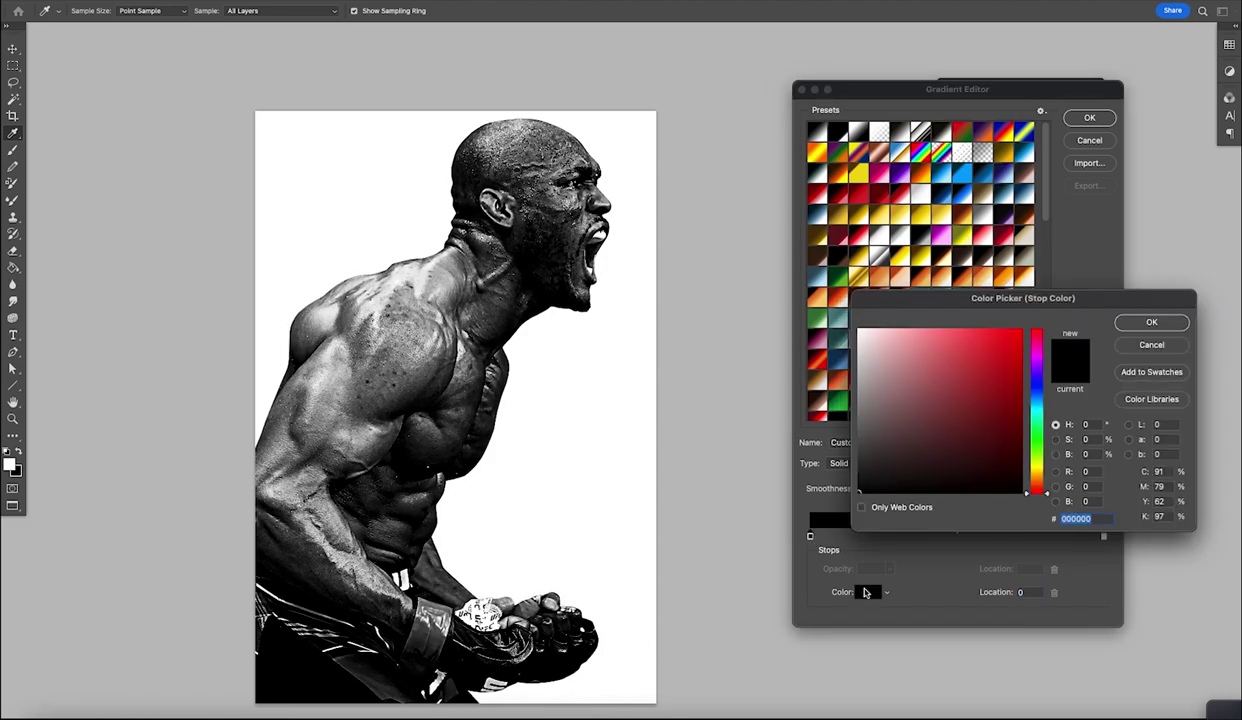
key(Return)
drag(959, 535, 977, 535)
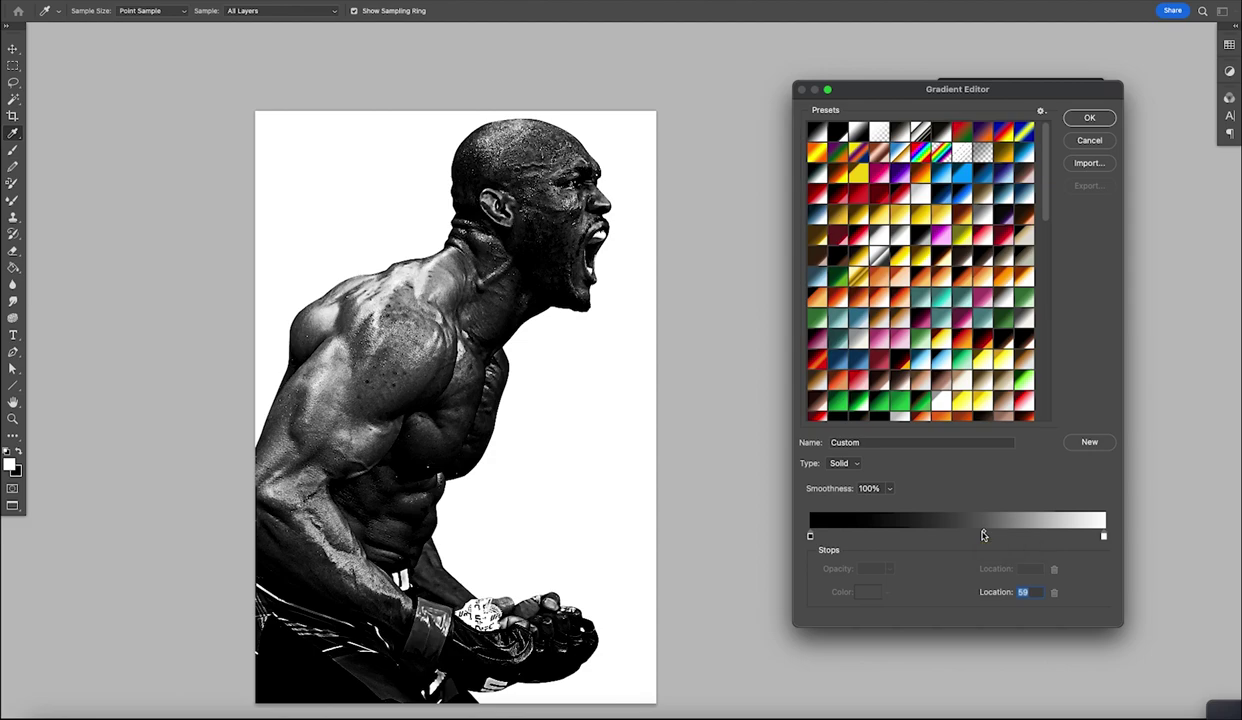
key(Return)
key(s)
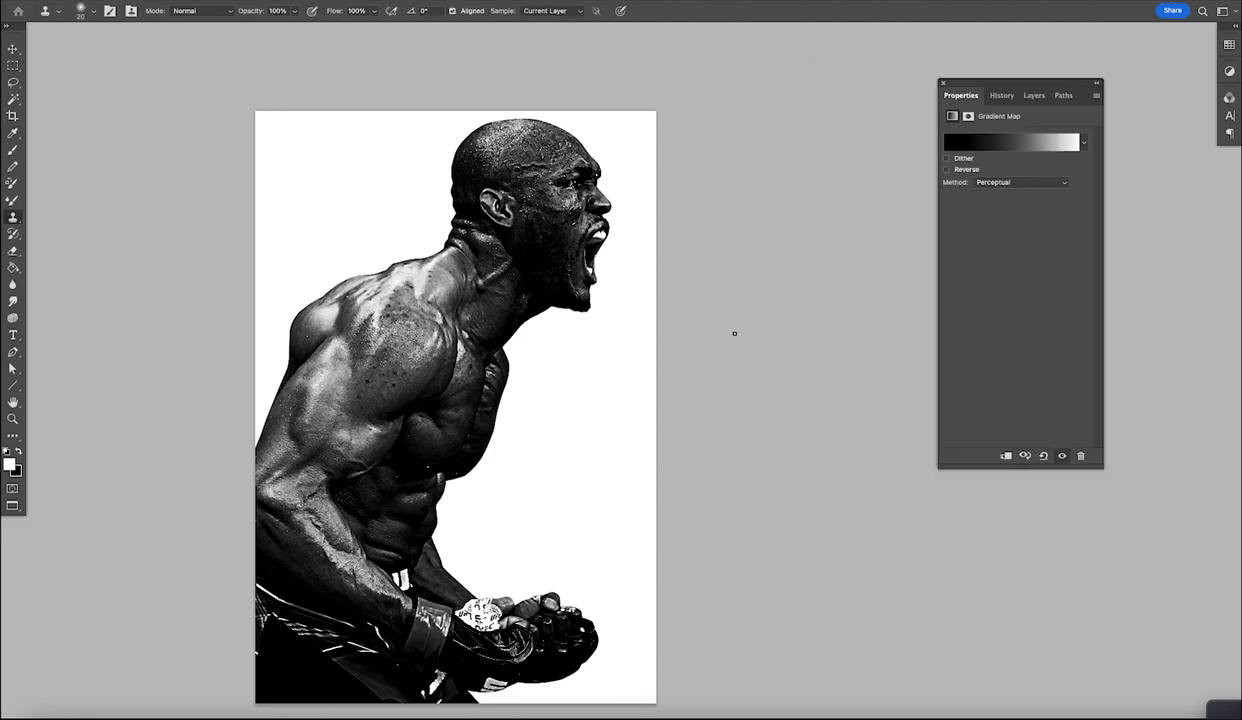
Step: Clip the Gradient Map adjustment to the Kamaru layer and make the Ebene 5 texture layer visible
click(1036, 96)
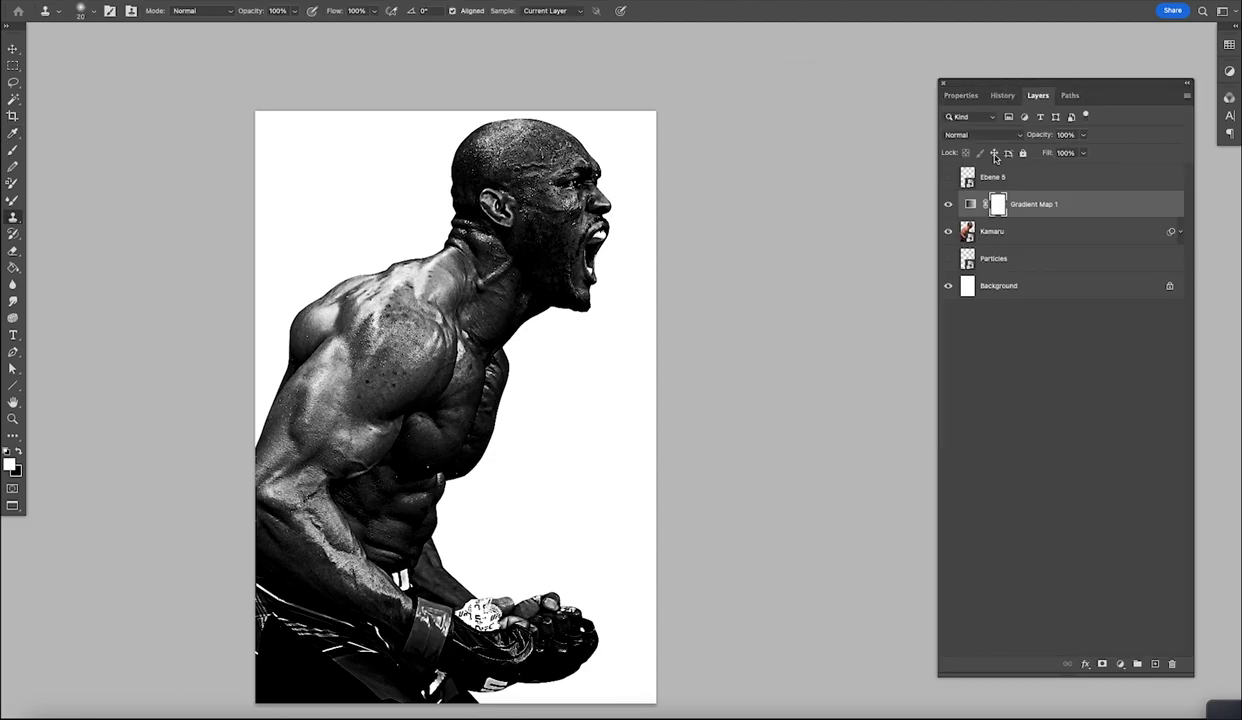
alt+click(985, 218)
click(949, 259)
click(949, 259)
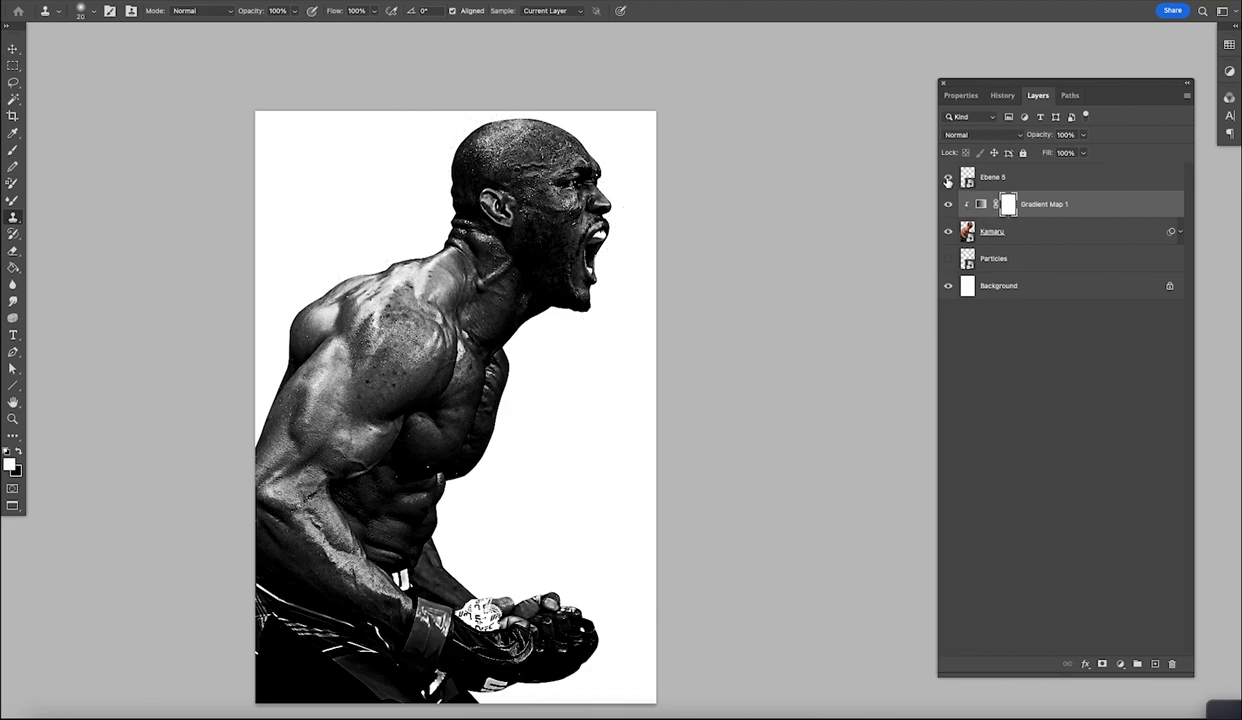
Step: Move the Ebene 5 folded-paper texture over the fighter and set its blend mode to Lighten
click(1012, 182)
key(v)
mouse_move(762, 230)
mouse_down()
mouse_move(557, 395)
mouse_move(440, 425)
mouse_move(494, 440)
mouse_move(492, 494)
mouse_up()
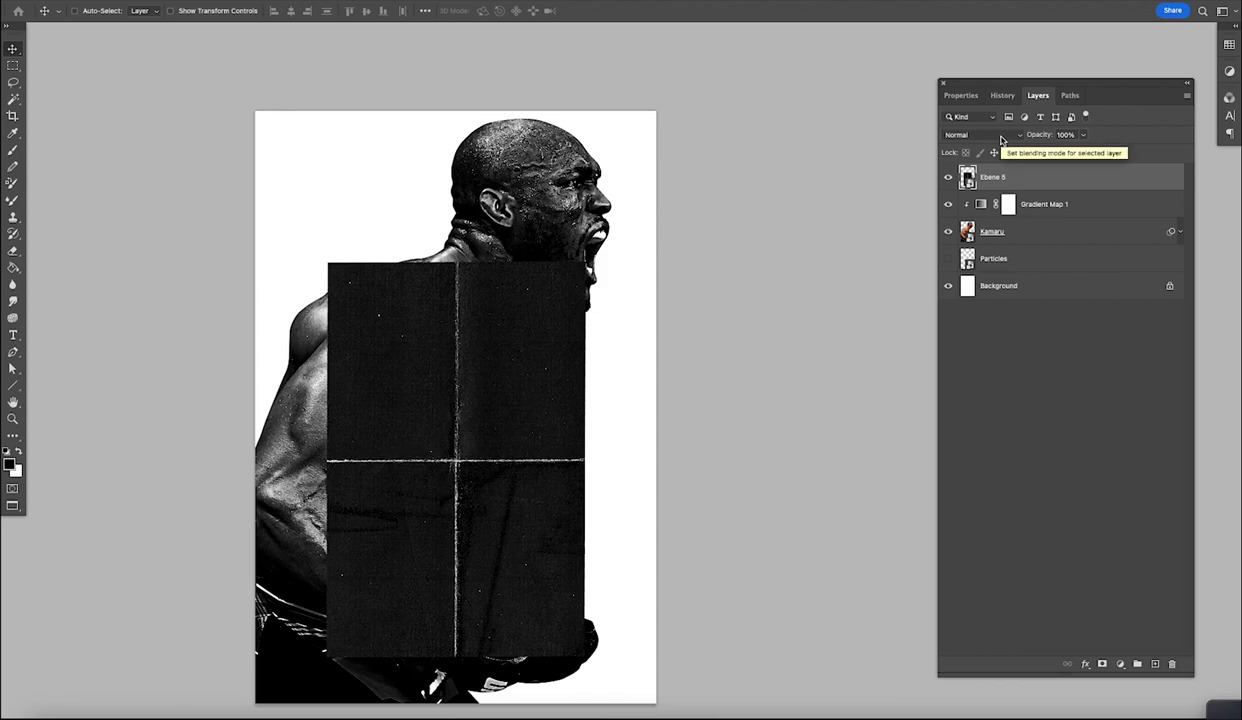
click(1000, 137)
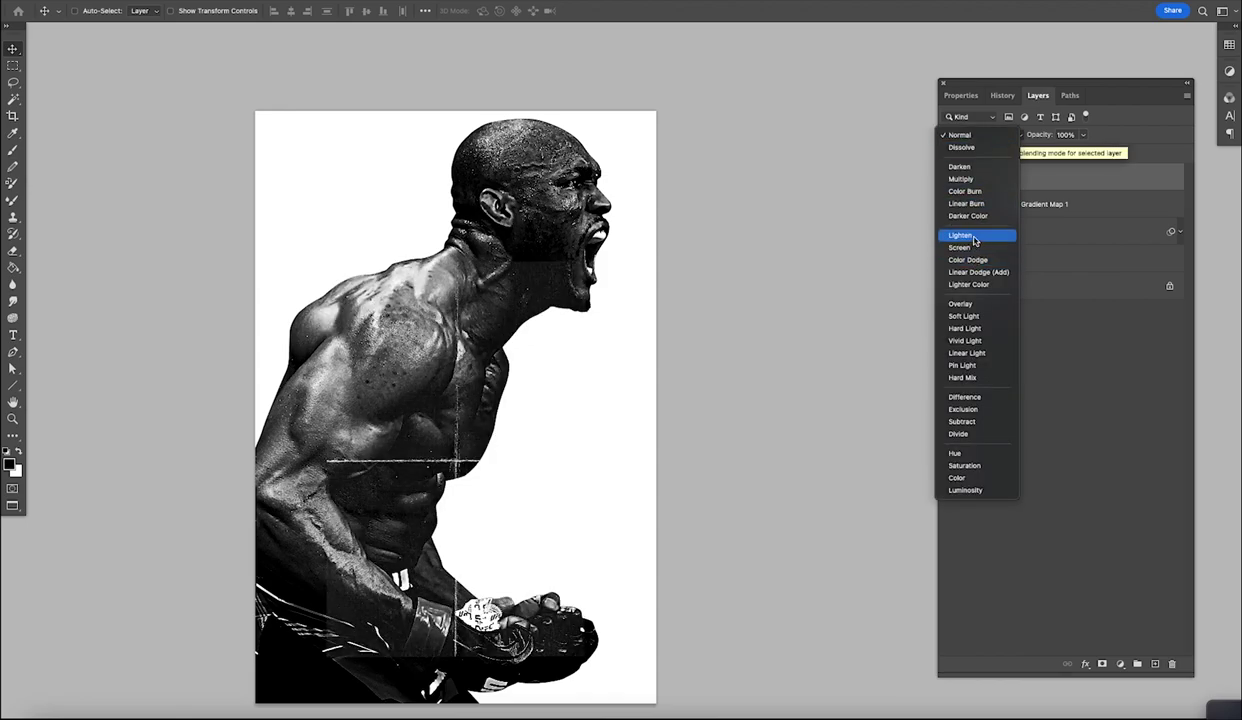
click(973, 241)
Step: Enlarge the Ebene 5 texture with Free Transform so that it covers more of the poster
key(z)
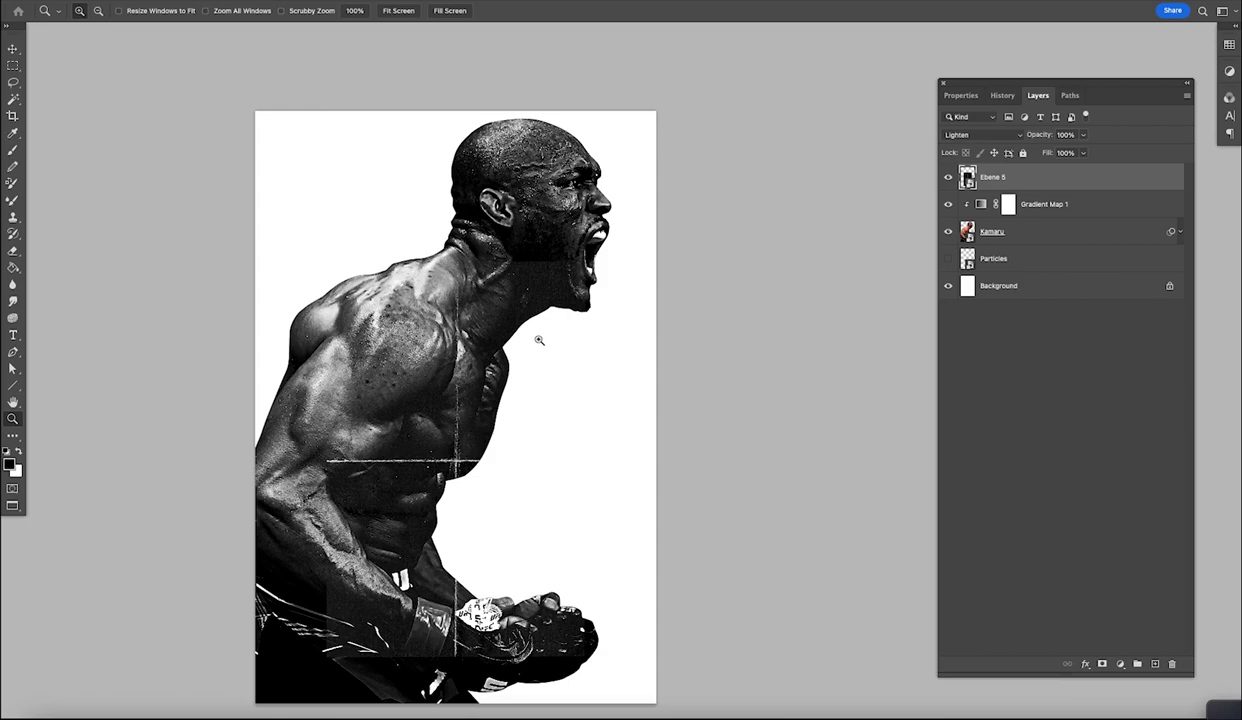
alt+click(540, 340)
key(ctrl+t)
drag(545, 331, 653, 255)
key(Return)
key(z)
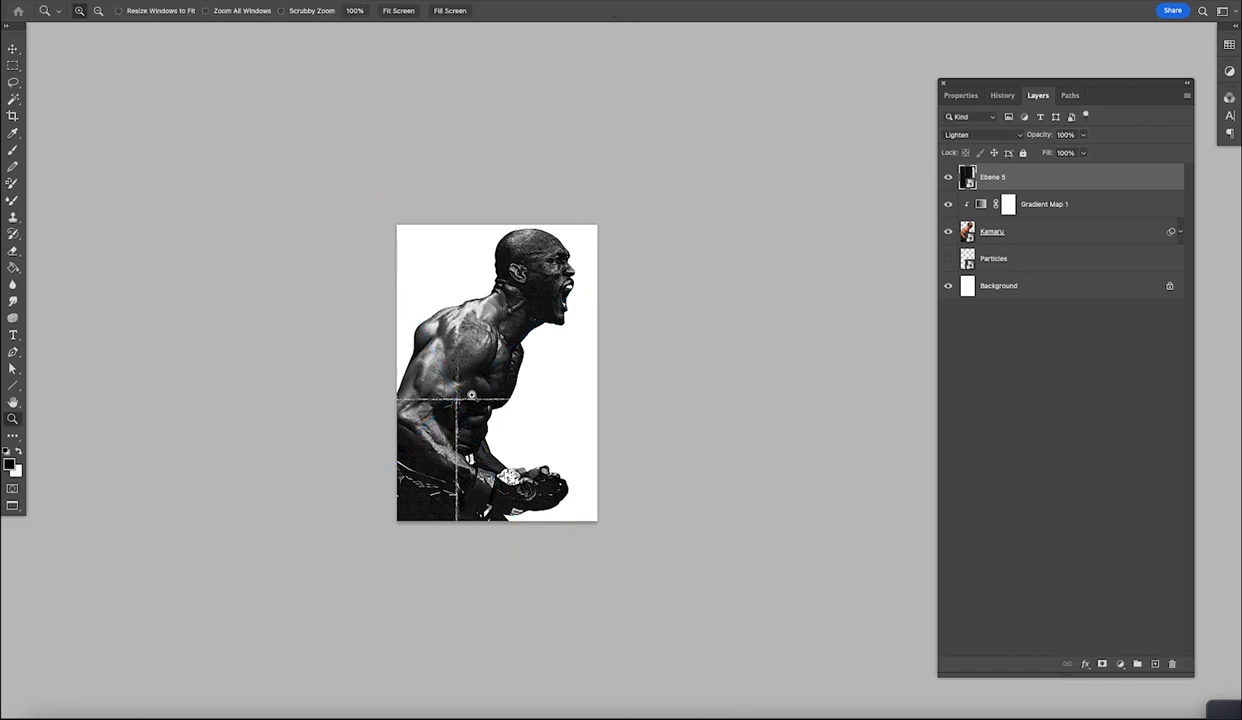
Step: Move the Ebene 5 texture down over the fighter's torso and adjust its size and rotation with Free Transform
click(474, 394)
key(v)
drag(455, 394, 441, 441)
key(ctrl+t)
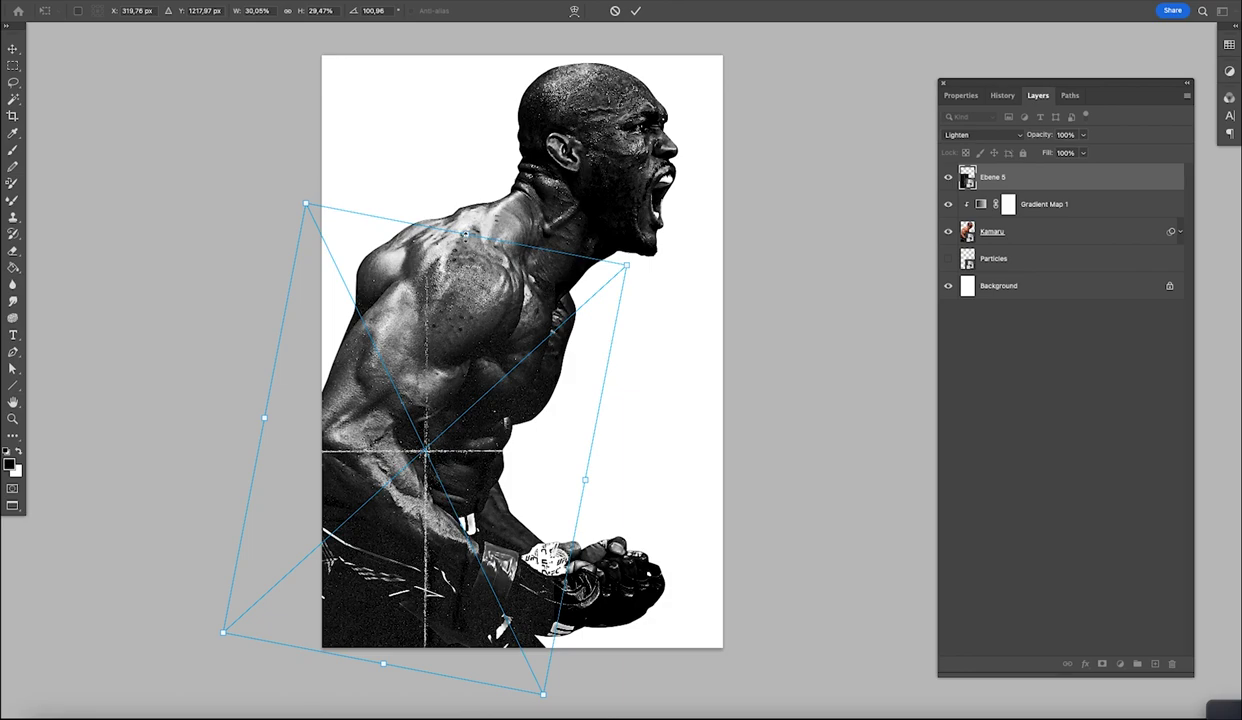
drag(619, 258, 663, 251)
key(Return)
Step: Duplicate the Ebene 5 texture across the other half of the poster and group both copies as Texture
drag(535, 404, 795, 408)
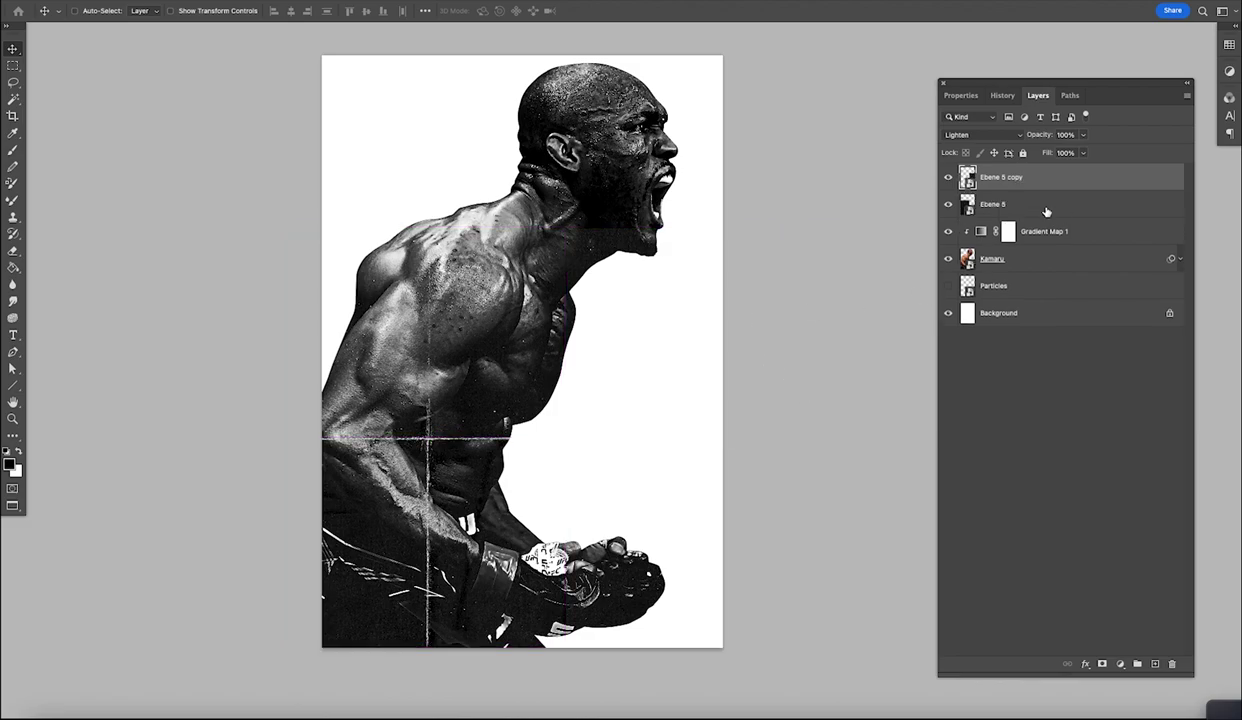
shift+click(1003, 205)
key(ctrl+g)
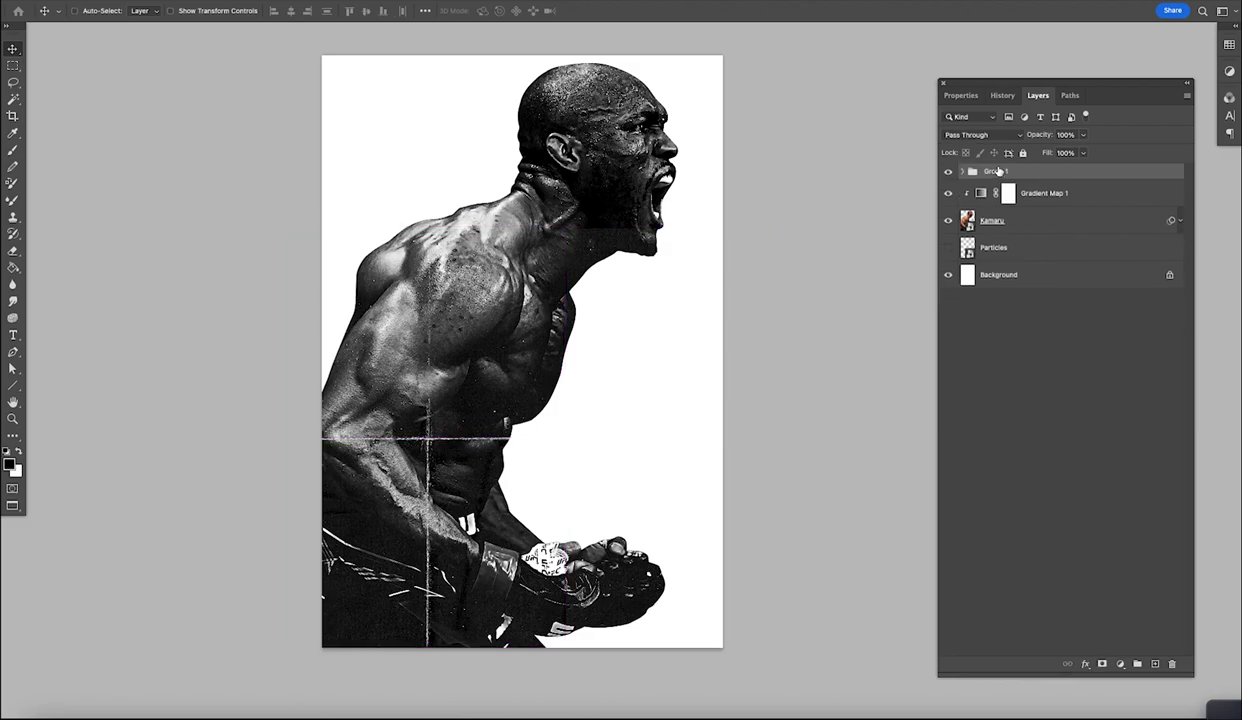
text(T)
key(Return)
Step: Add the vertical text "Kamaru" in black Futura Condensed ExtraBold directly above the Particles layer and place it beside the fighter
click(1000, 247)
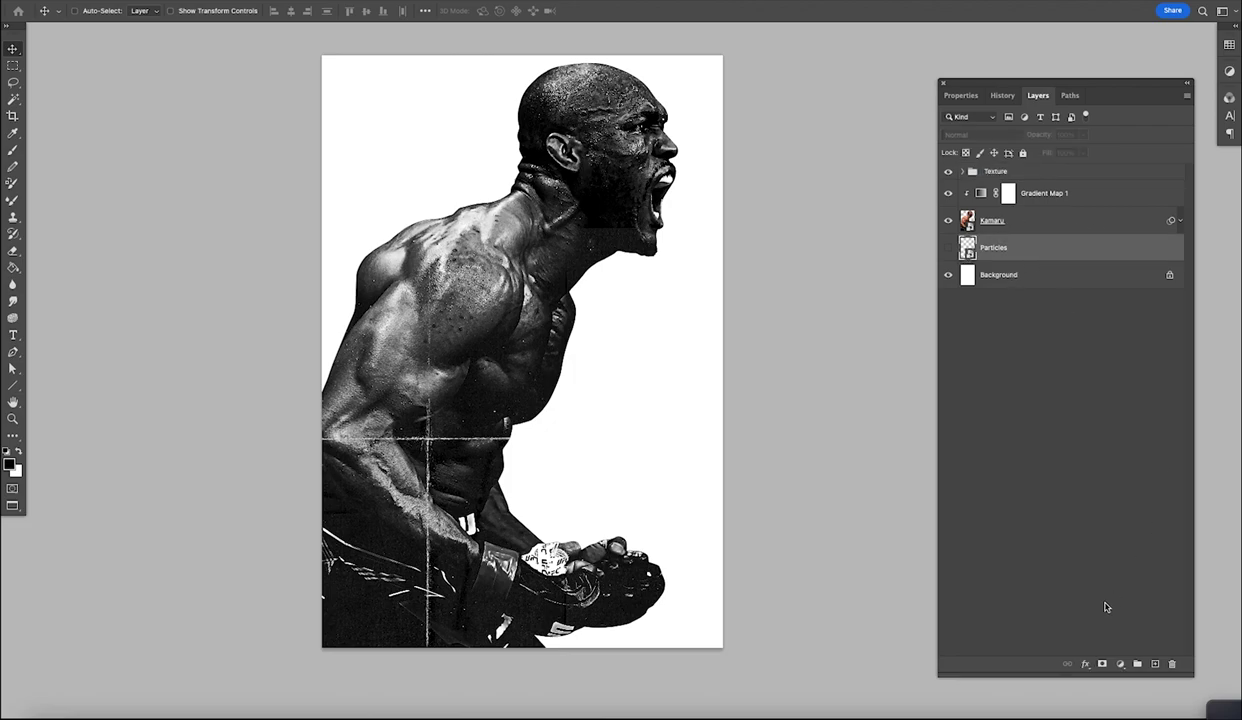
key(t)
click(612, 370)
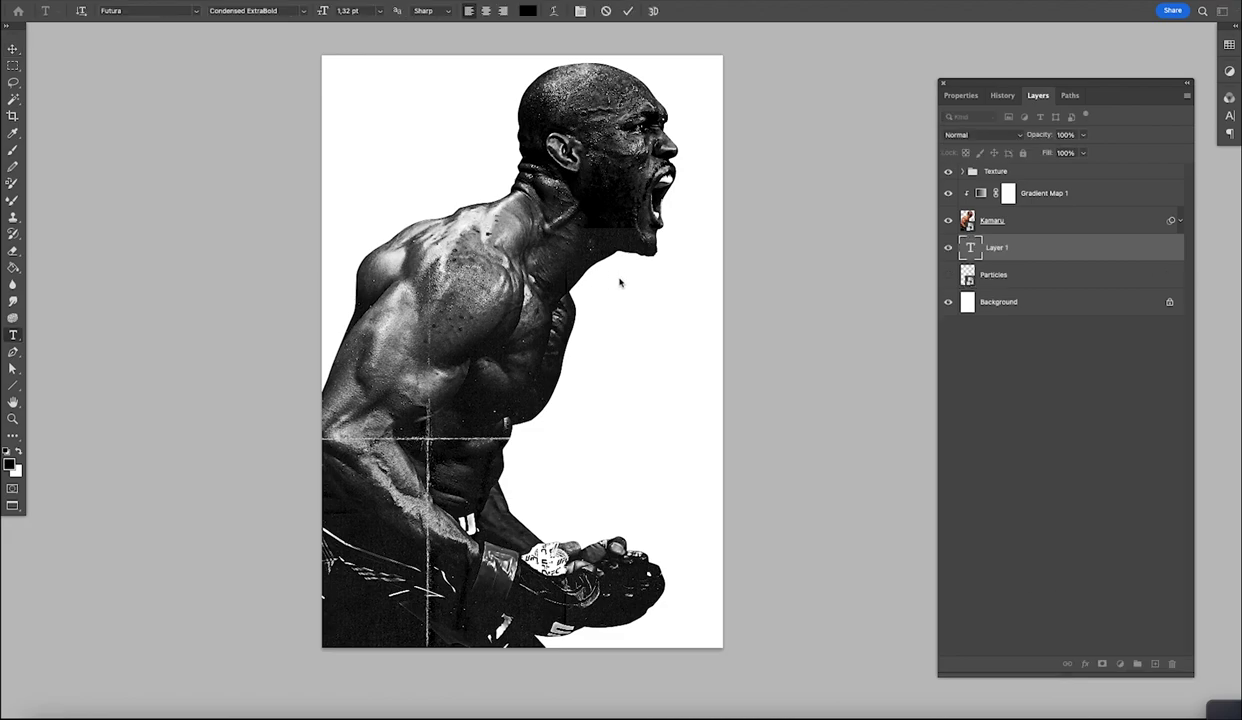
drag(337, 10, 366, 16)
click(13, 50)
drag(624, 187, 702, 440)
Step: Transform the vertical Kamaru text and set its font size to 352 pt
key(super+t)
key(Return)
key(t)
double_click(630, 297)
drag(319, 14, 502, 30)
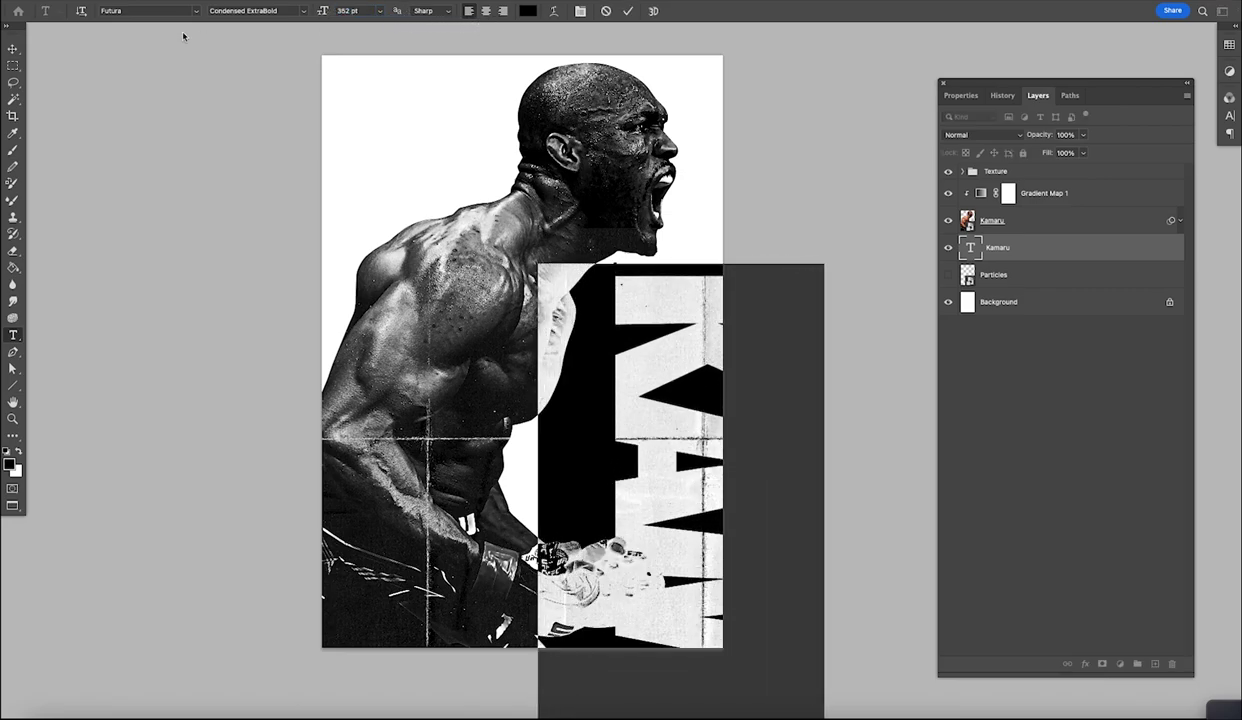
Step: Move the Kamaru text up behind the fighter and increase its font size to 378 pt
click(12, 48)
drag(680, 420, 572, 107)
key(t)
double_click(642, 359)
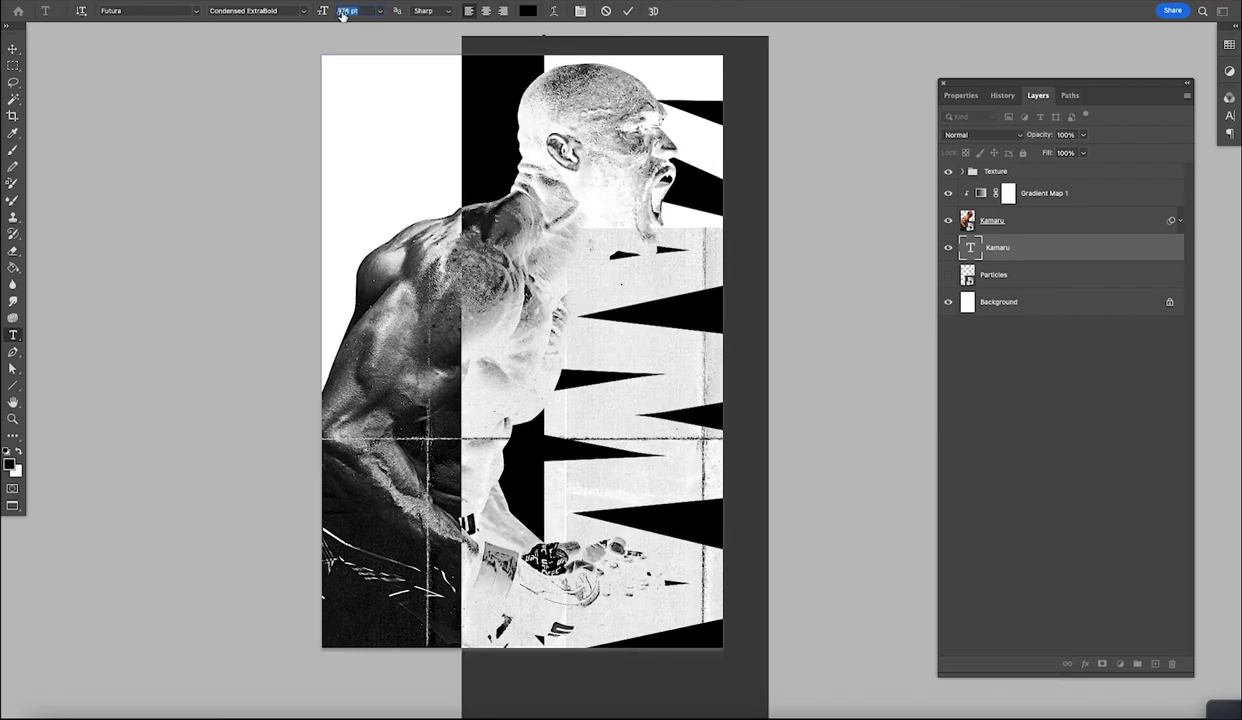
key(ctrl+Return)
Step: Shift the vertical Kamaru text slightly up and to the left behind the fighter and commit the text edit
mouse_move(605, 207)
mouse_down()
mouse_move(593, 178)
mouse_move(592, 188)
mouse_up()
key(t)
click(592, 190)
key(ctrl+a)
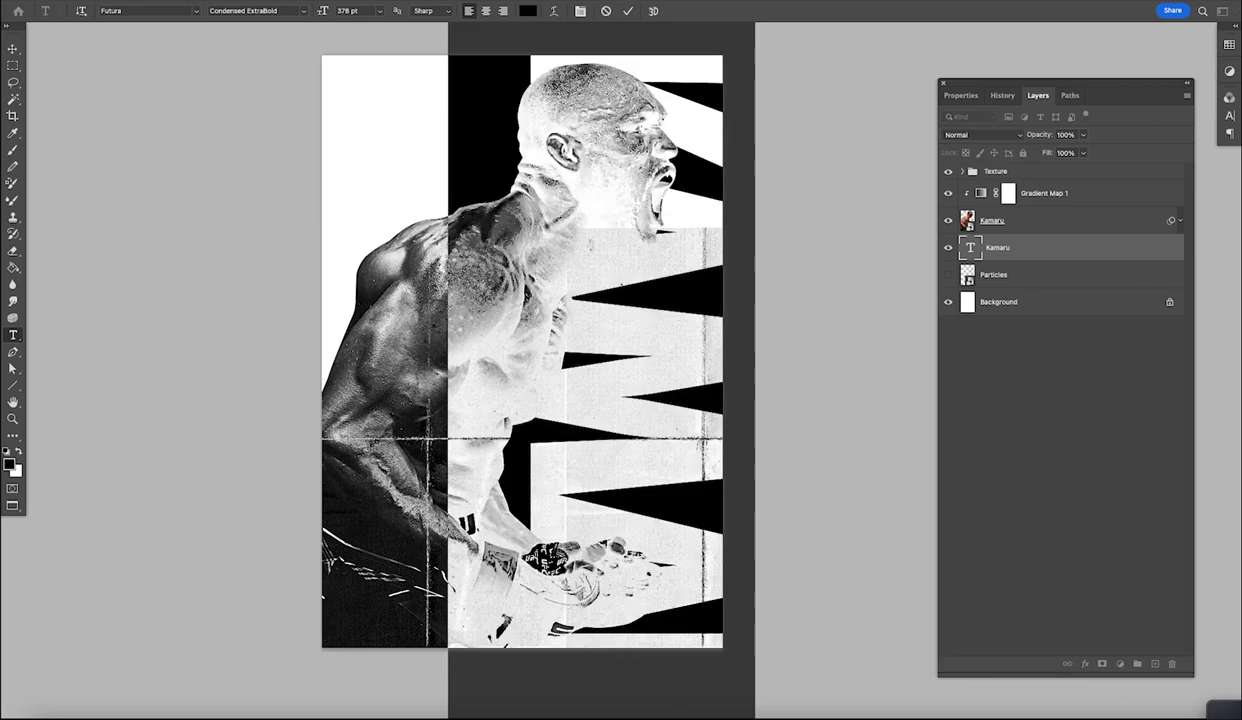
key(ctrl+Return)
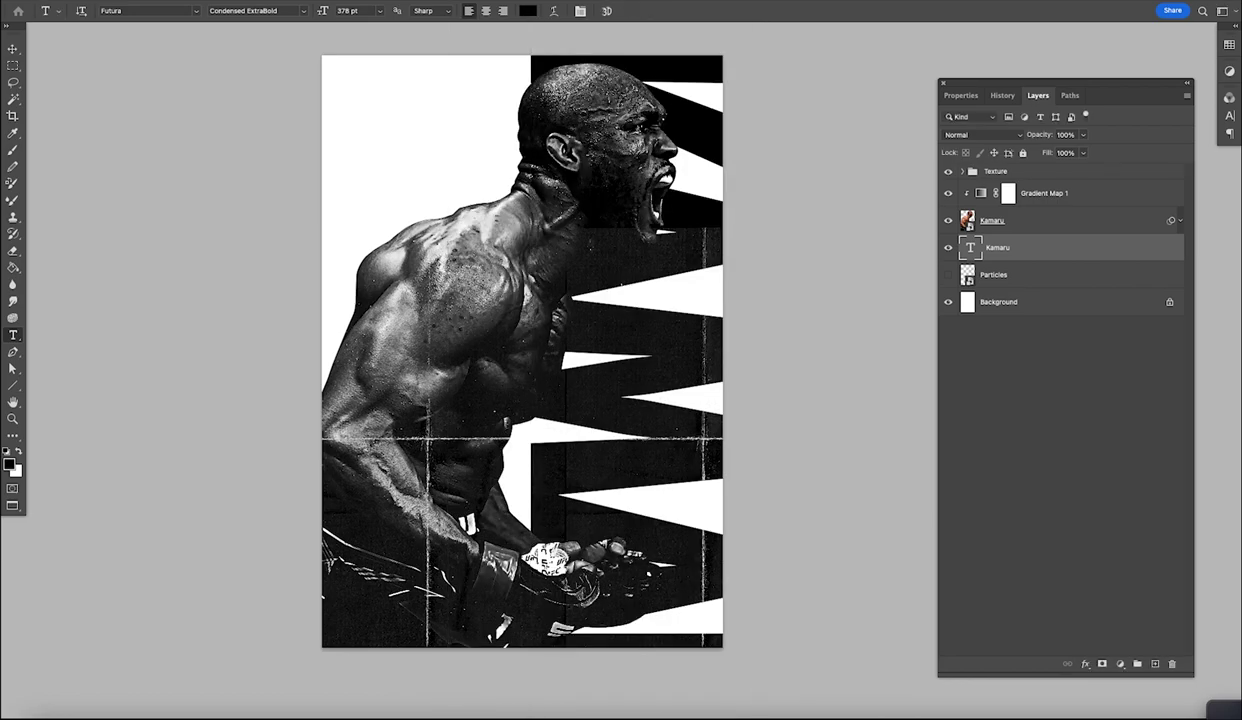
Step: Duplicate the Kamaru text to the left side of the poster, replace its wording with "usman" and nudge it right
key(v)
drag(670, 319, 463, 314)
key(t)
click(389, 99)
key(super+a)
text(USMAN)
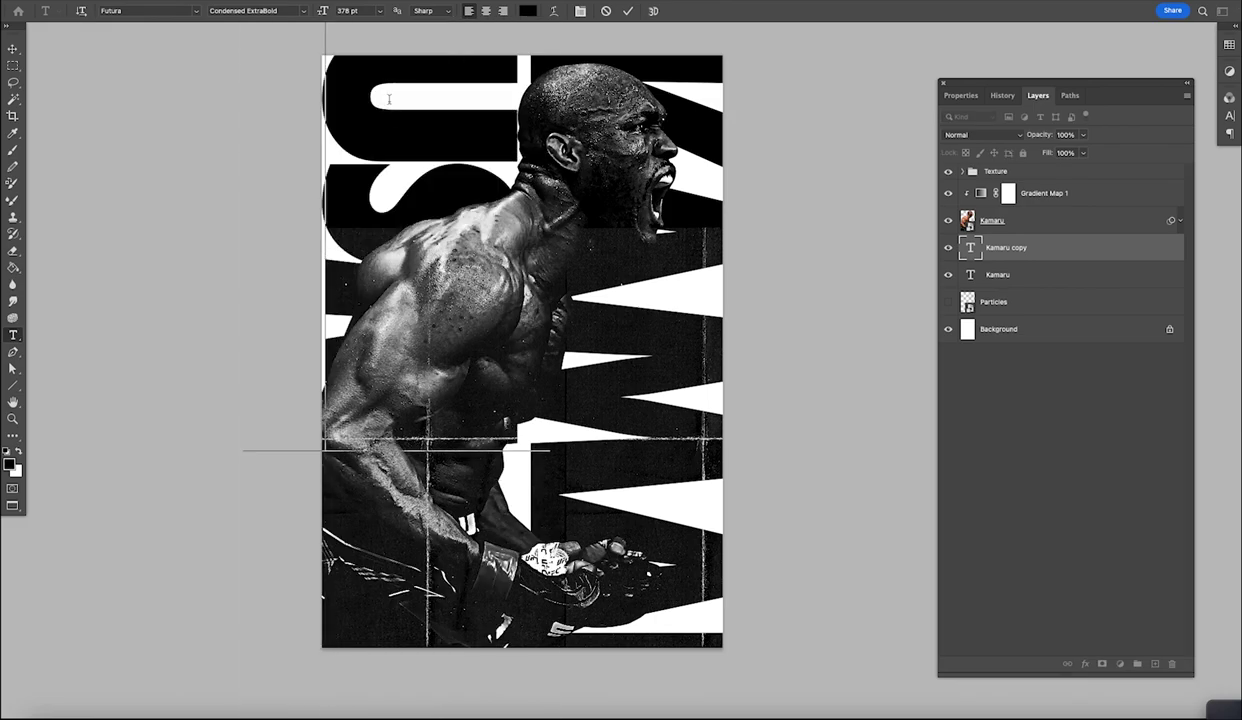
key(ctrl+Return)
drag(430, 116, 450, 119)
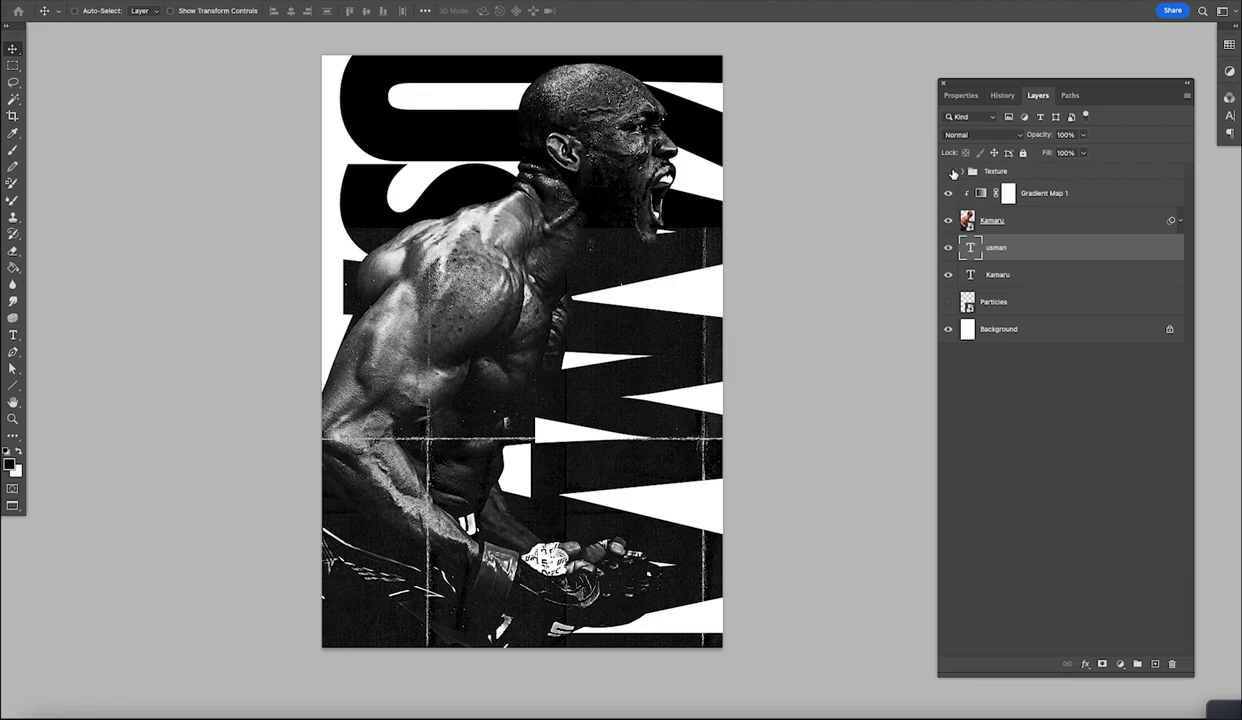
Step: Hide the Texture group and set the usman text's font size to 400 pt
click(950, 172)
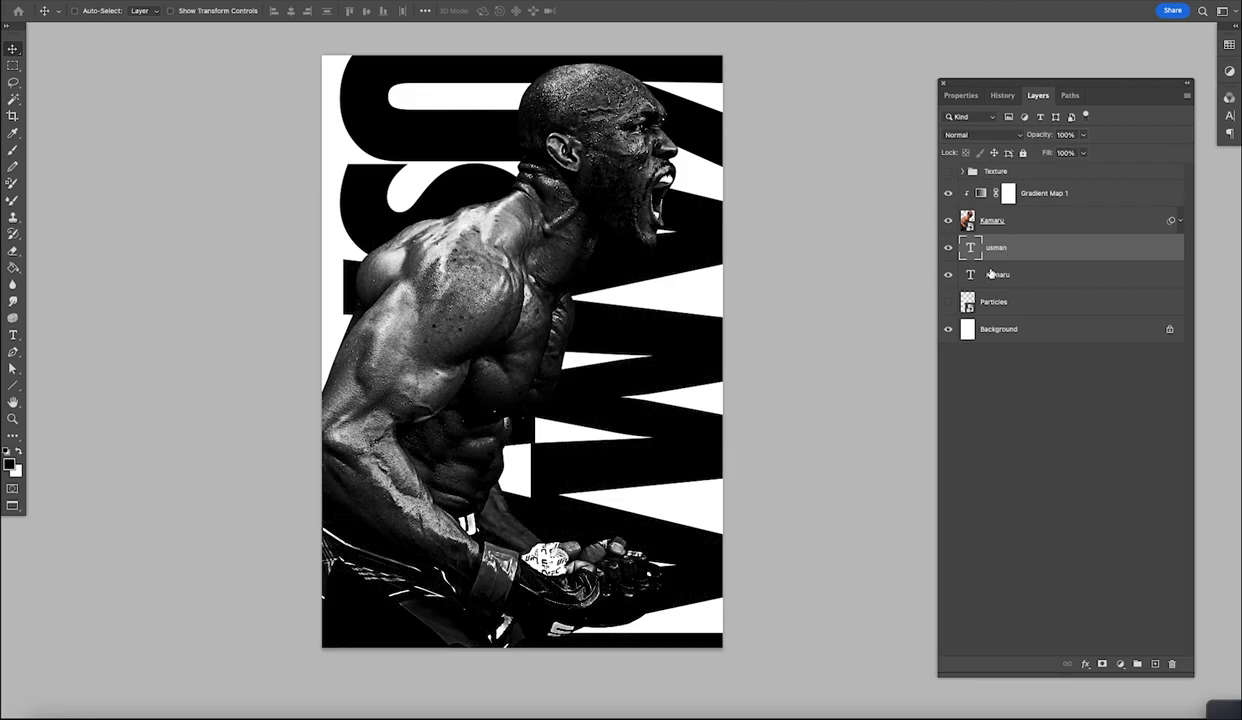
key(t)
drag(349, 9, 309, 10)
text(400)
key(Return)
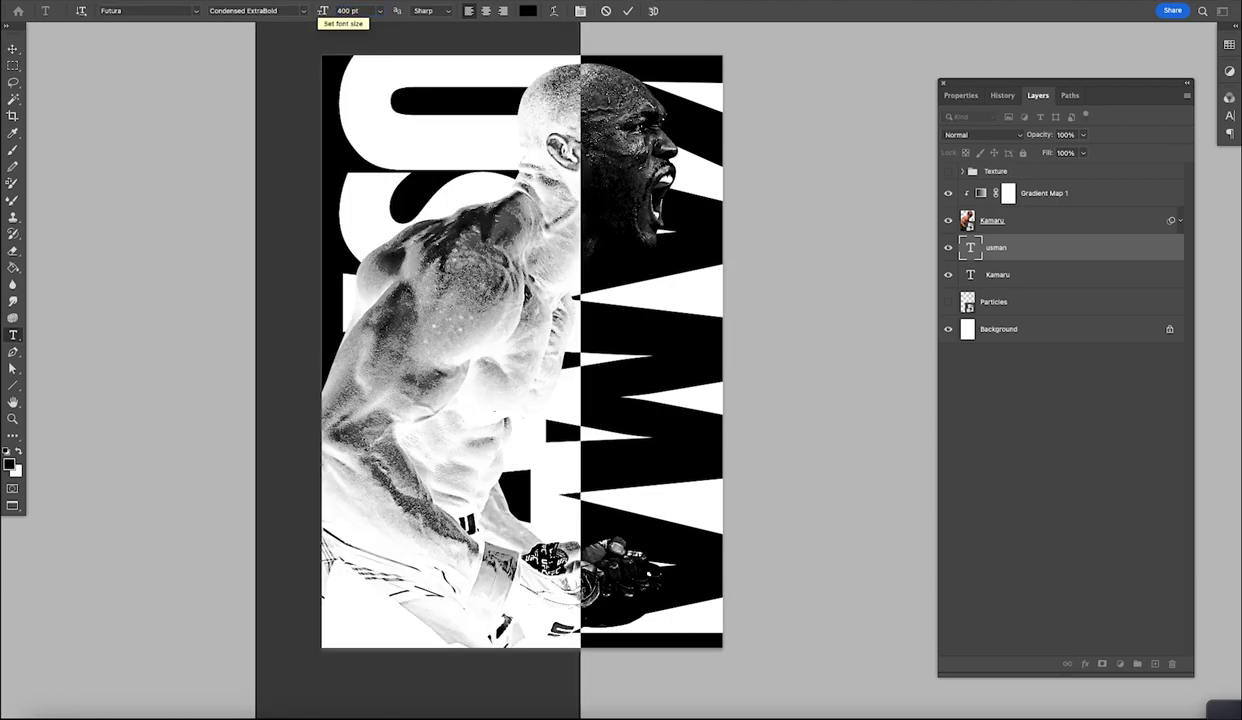
key(ctrl+Return)
Step: Set the vertical Kamaru text's font size to 400 pt
double_click(684, 237)
double_click(353, 10)
text(400)
key(Return)
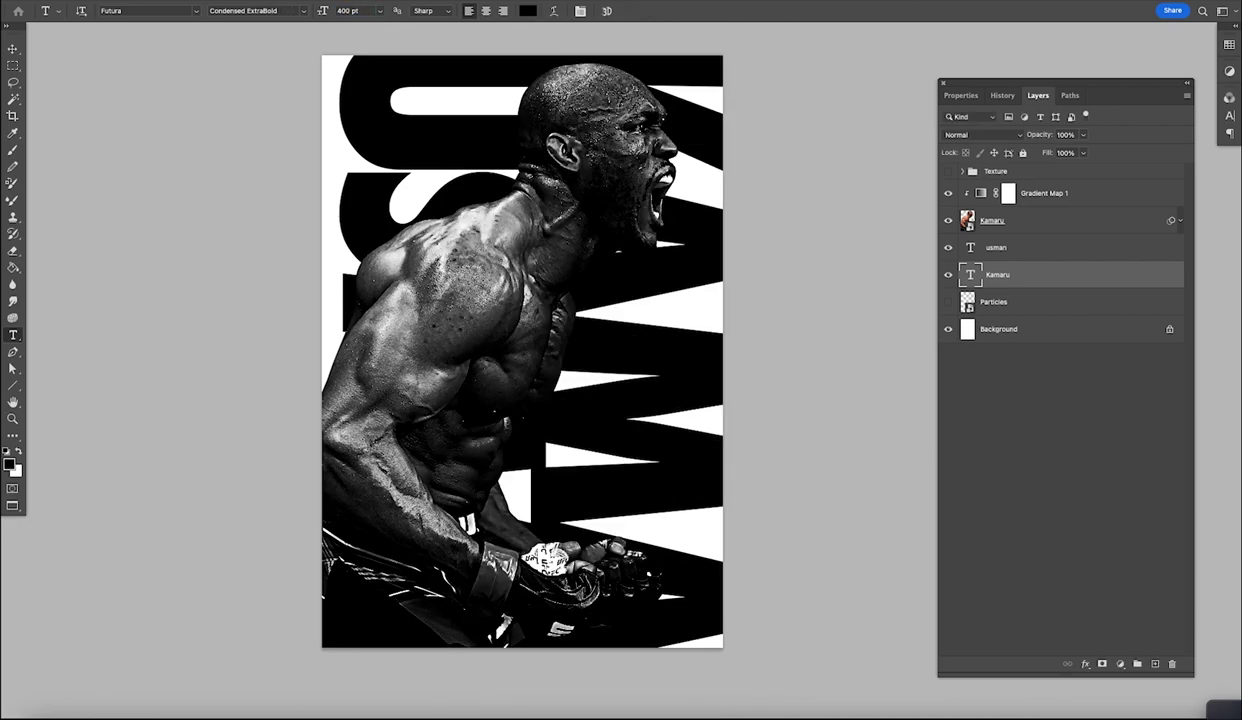
Step: Select the usman and Kamaru text layers together and move both to the left behind the fighter
shift+click(992, 248)
key(v)
drag(623, 284, 584, 292)
key(t)
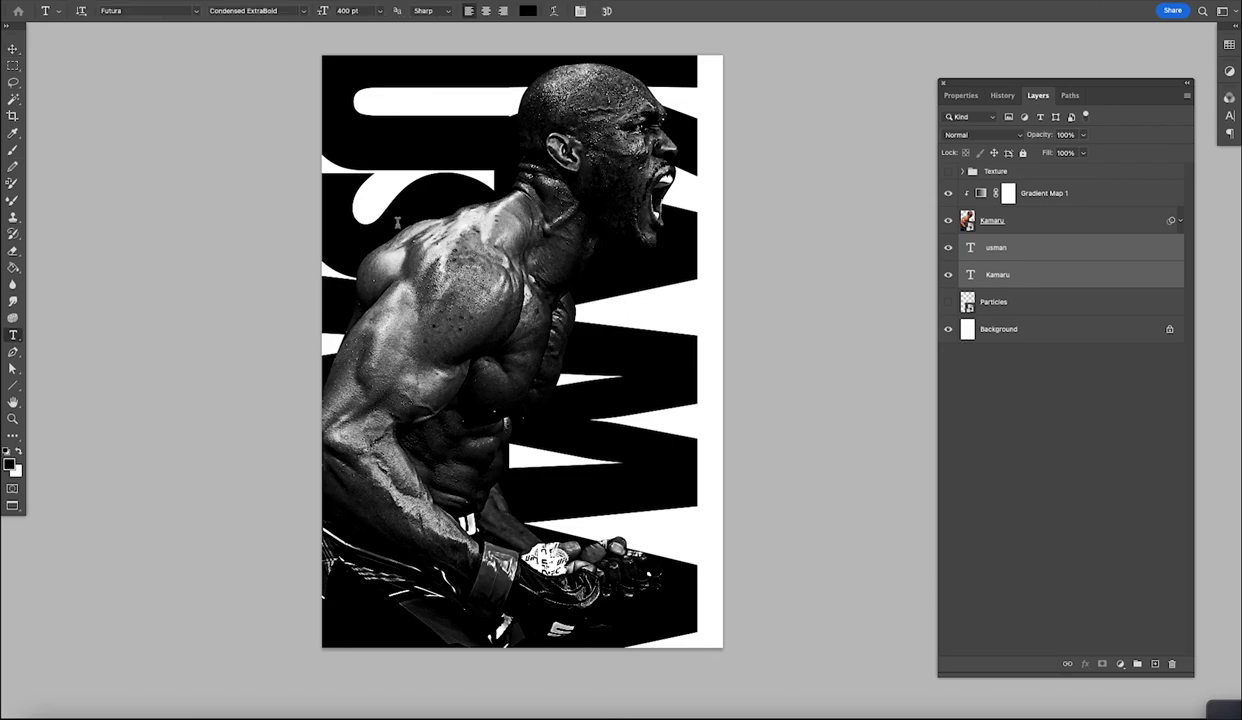
Step: Try a 500 pt font size on the usman text and undo the size change
double_click(395, 225)
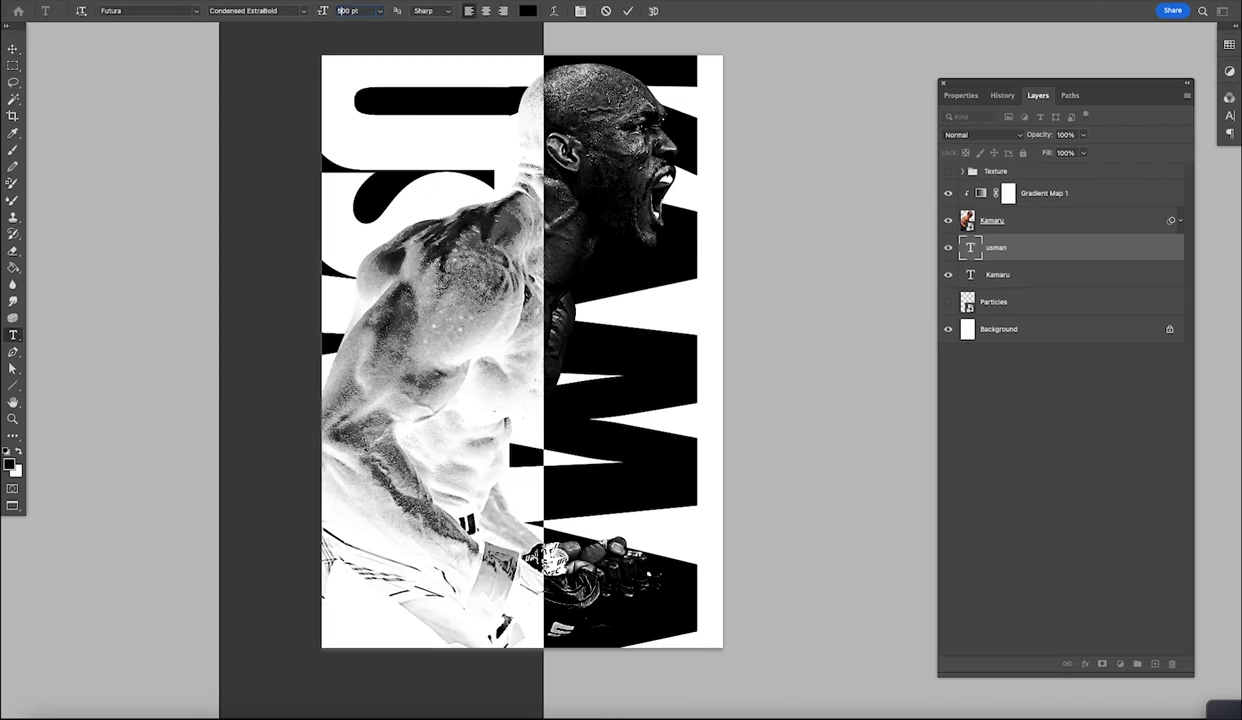
text(500)
key(Return)
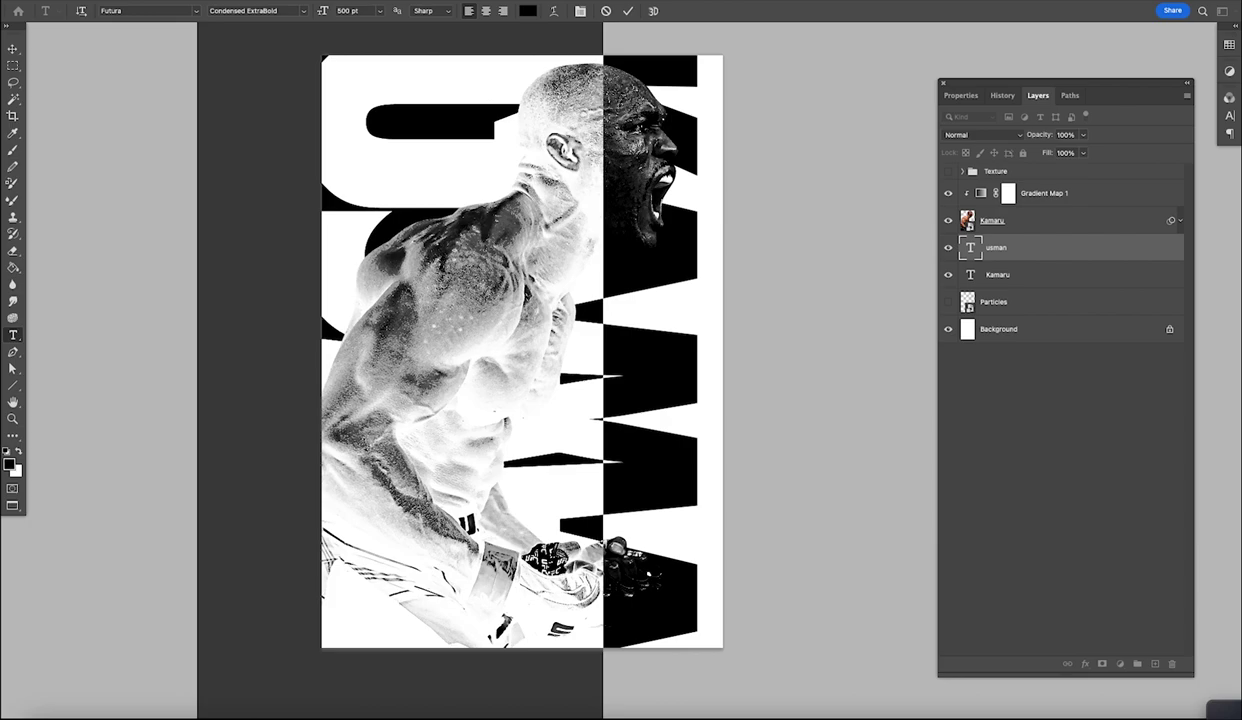
key(ctrl+z)
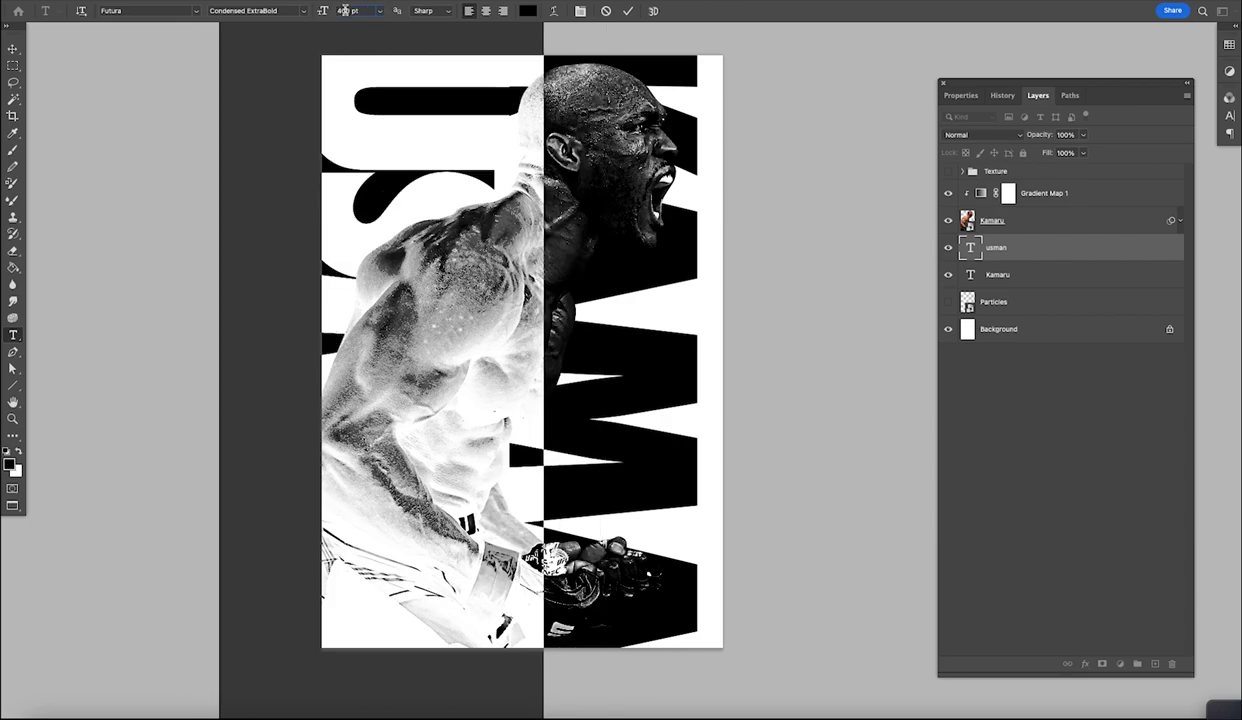
Step: Set the font size of both the usman and the Kamaru text to 450 pt
text(450)
key(Return)
key(ctrl+Return)
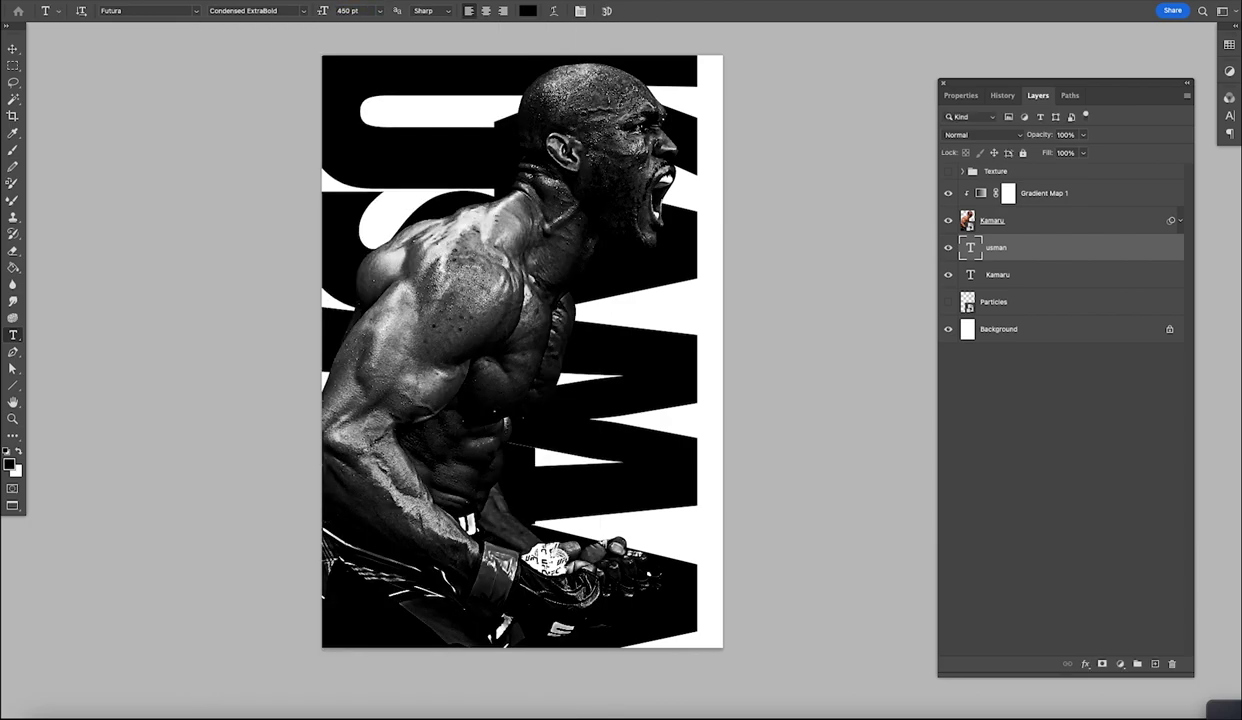
double_click(970, 275)
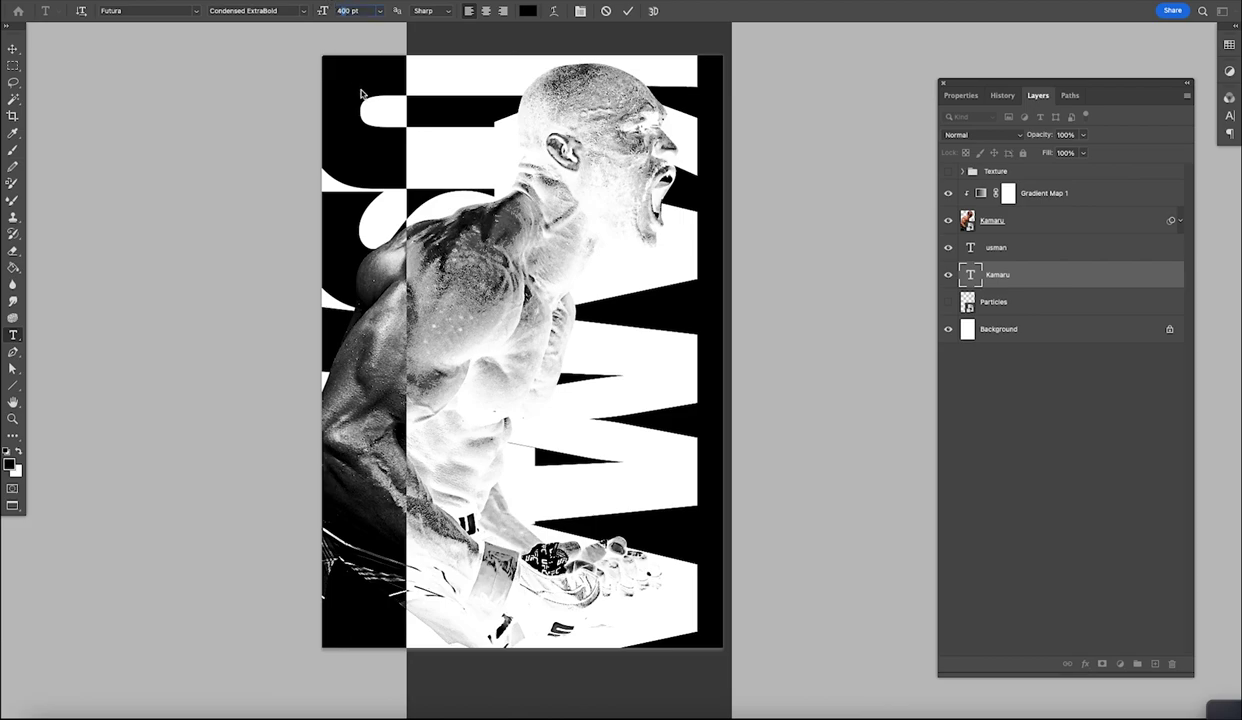
key(Return)
key(ctrl+Return)
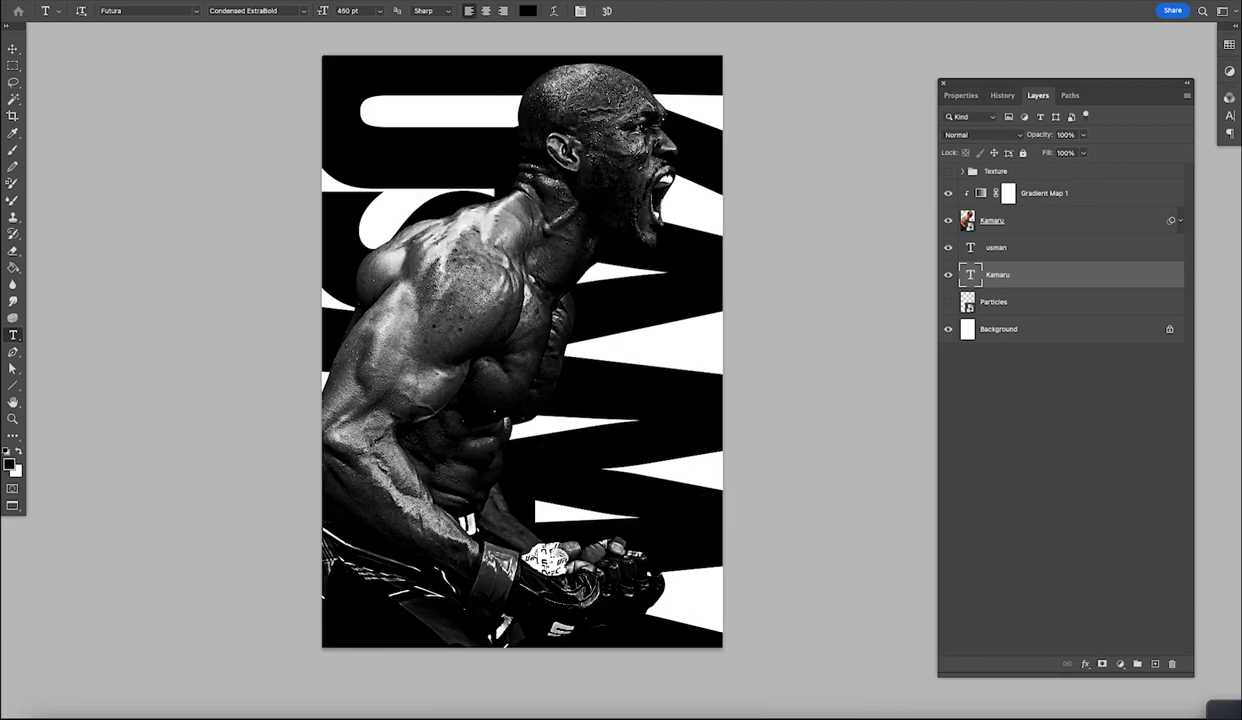
Step: Set the tracking of the usman text to -100
double_click(970, 247)
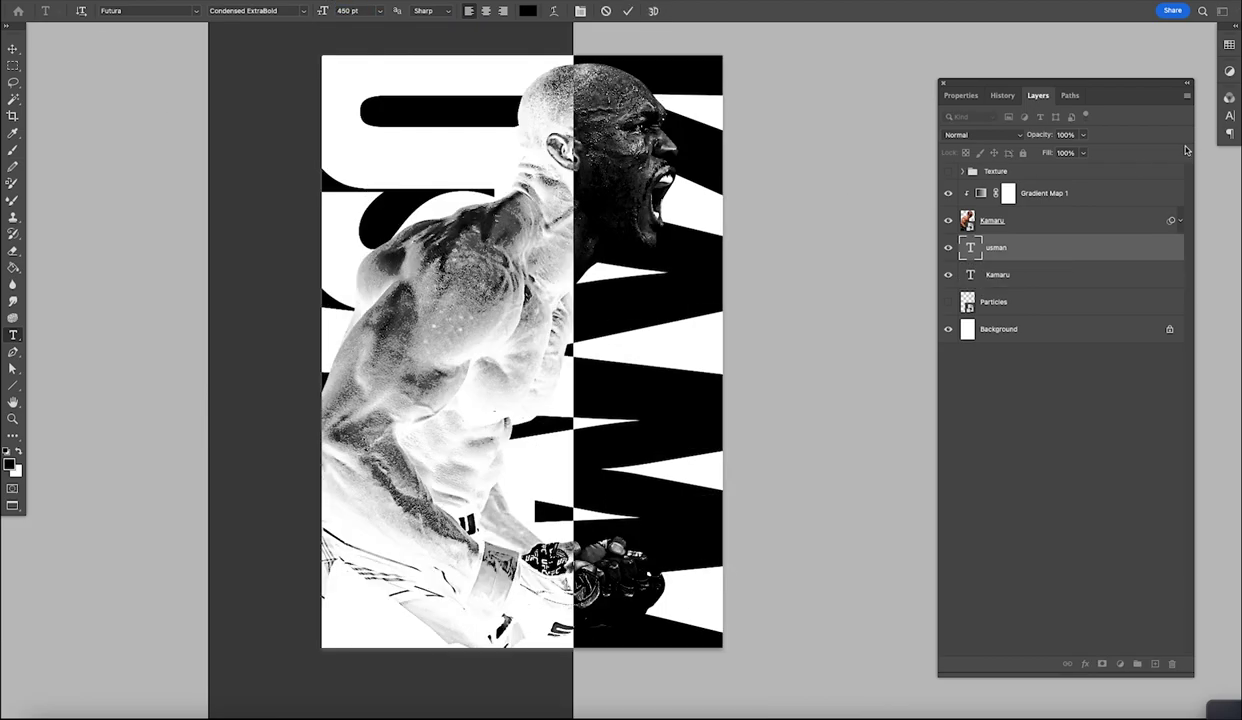
click(1230, 116)
drag(1155, 153, 1155, 153)
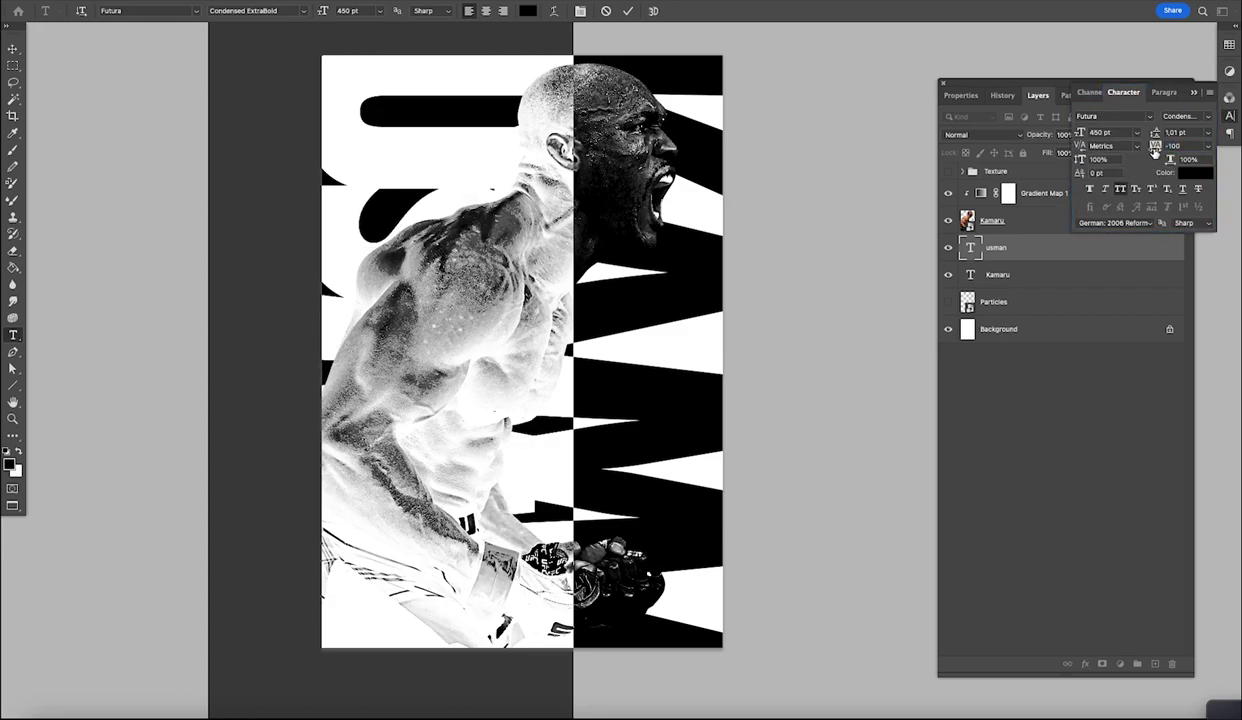
Step: Set the Kamaru text's tracking to -100 and move the text slightly down behind the fighter
ctrl+click(638, 312)
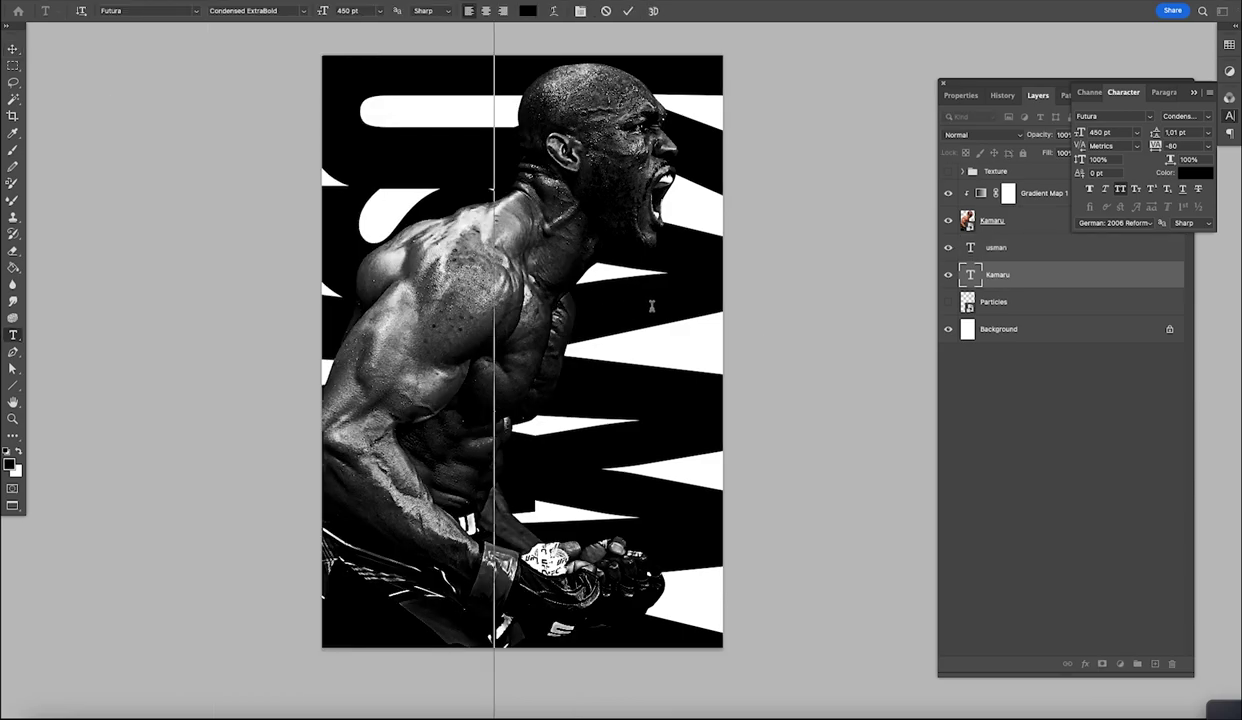
key(ctrl+a)
click(1180, 157)
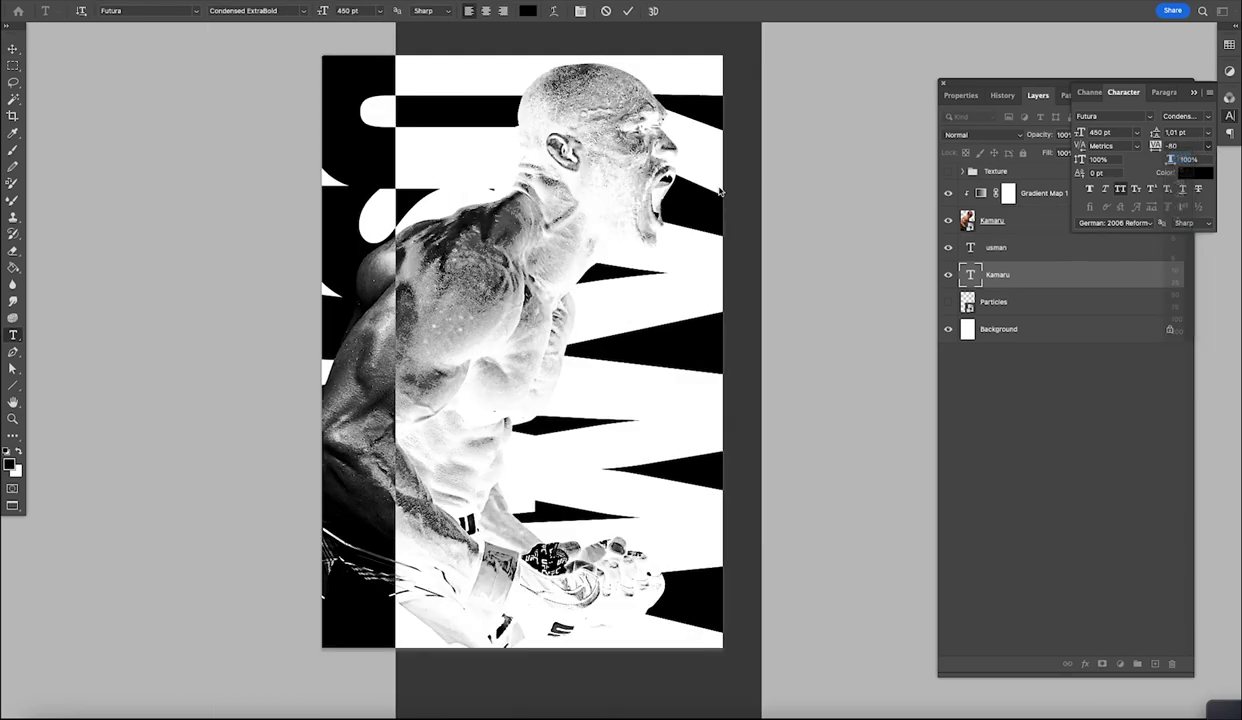
click(12, 48)
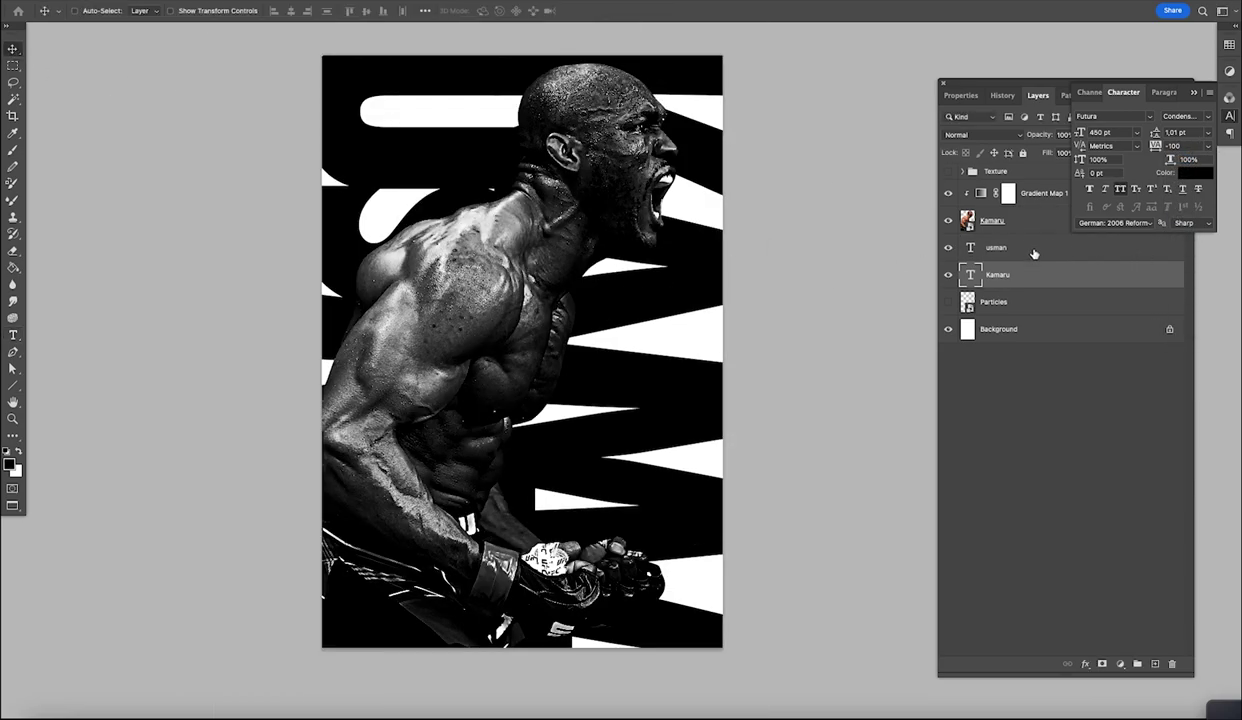
drag(641, 218, 662, 197)
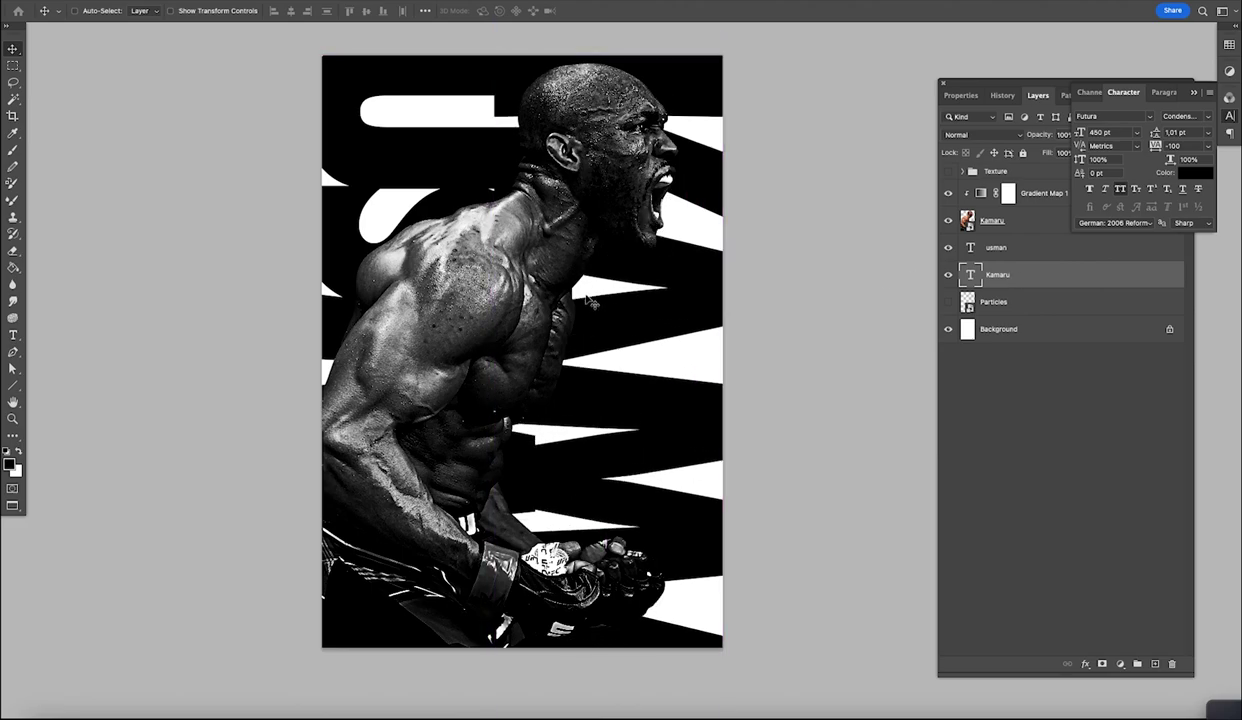
Step: Duplicate the usman text layer and replace the copy's wording with "the"
key(t)
mouse_move(1021, 257)
mouse_down()
mouse_move(1018, 296)
mouse_move(1009, 235)
mouse_up()
click(409, 200)
key(super+a)
text(the)
key(super+a)
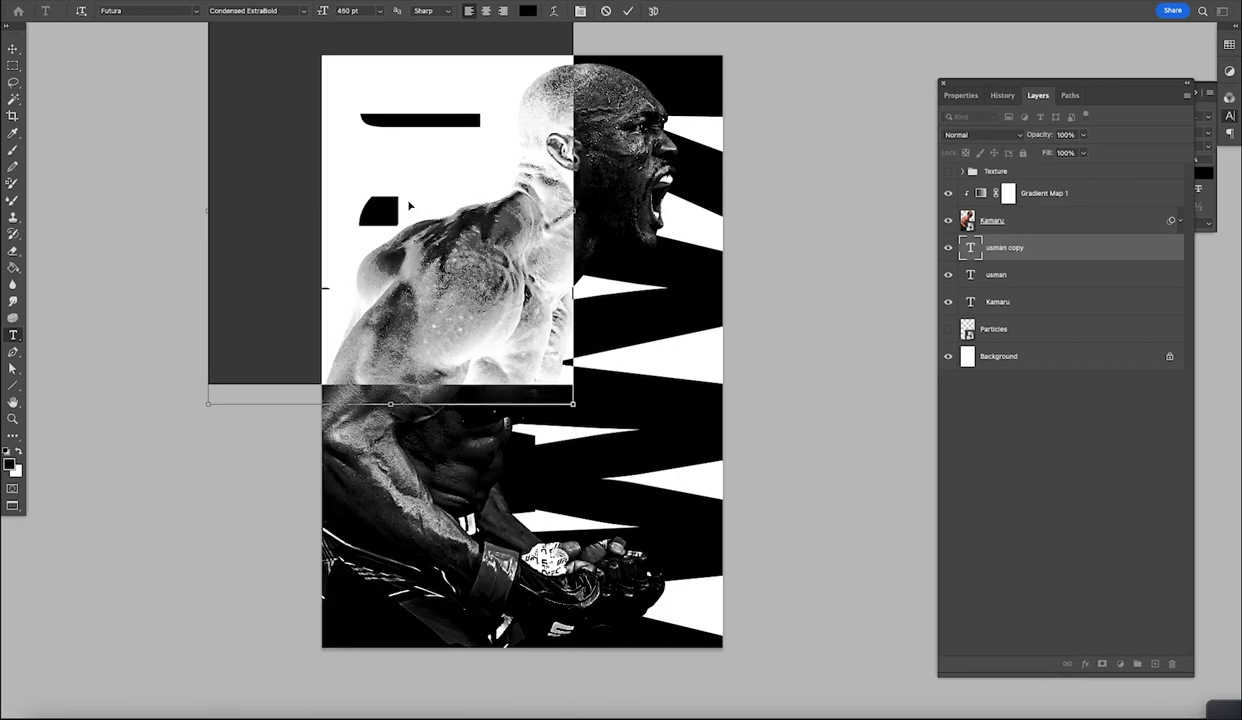
Step: Colour the copied text white, set its font size to 72 pt and move it onto the upper-left letter
click(25, 451)
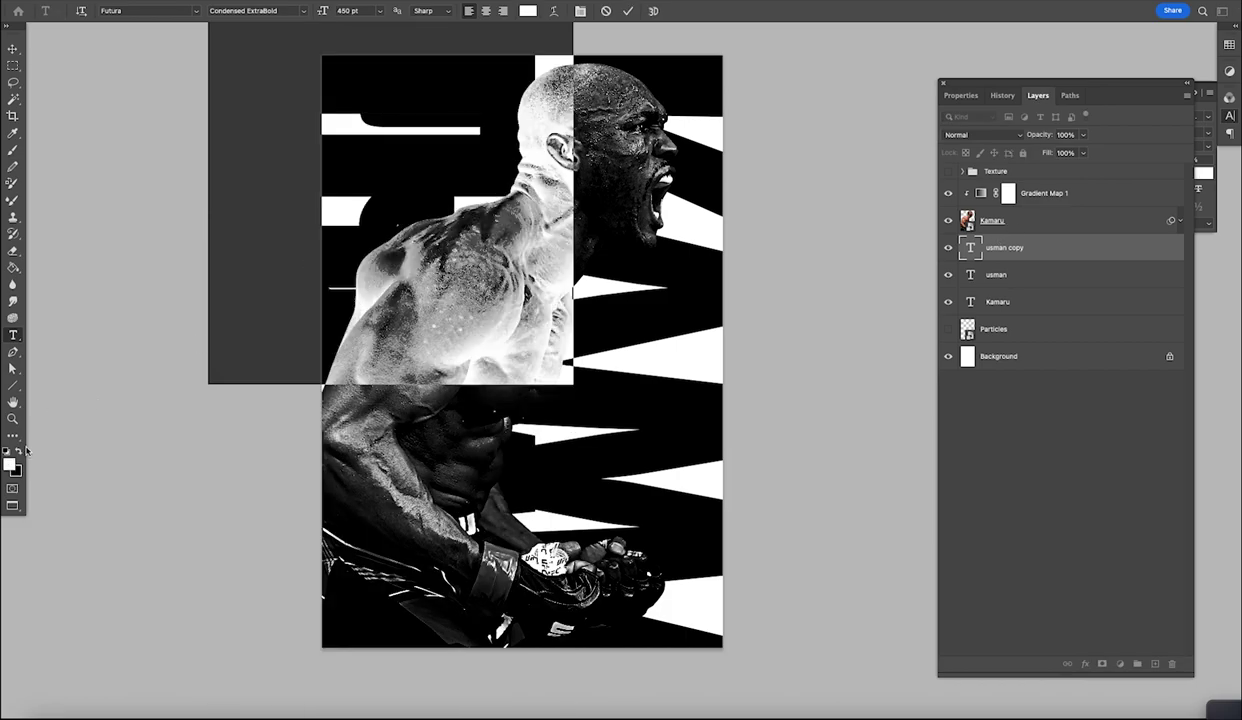
click(380, 11)
click(353, 205)
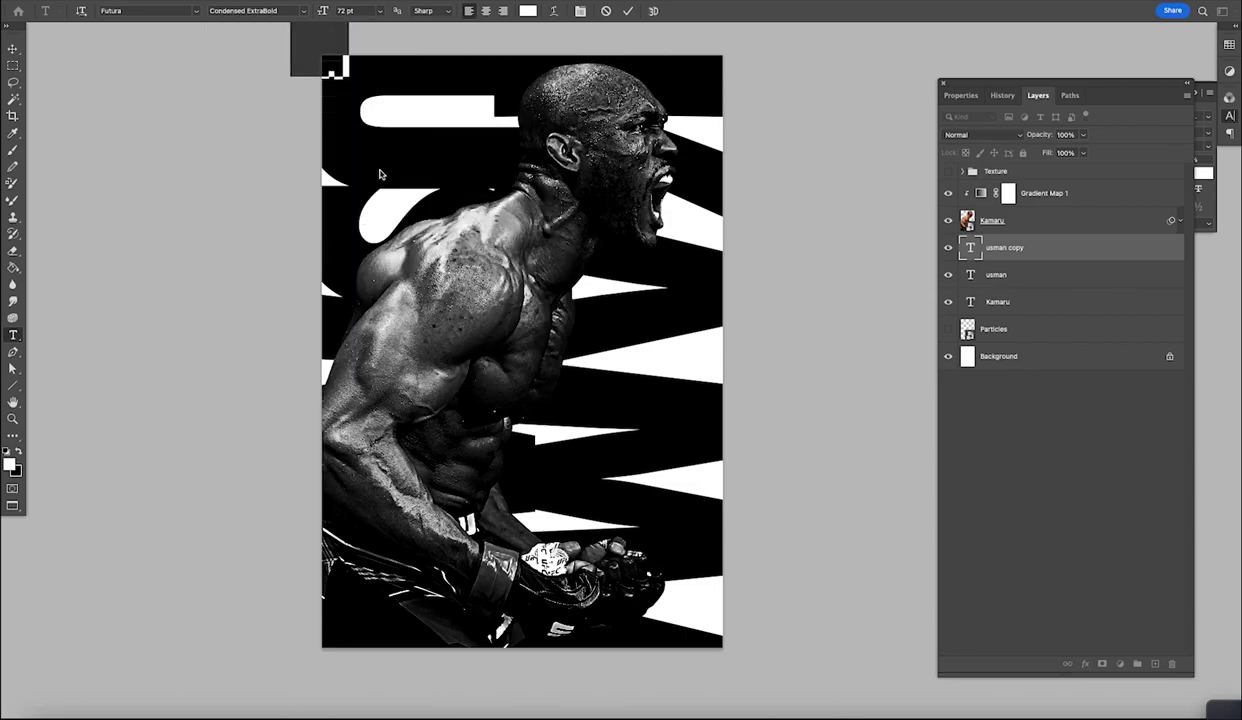
click(16, 49)
drag(321, 66, 364, 151)
Step: Rotate the small "the" text to horizontal and move it slightly down
key(super+t)
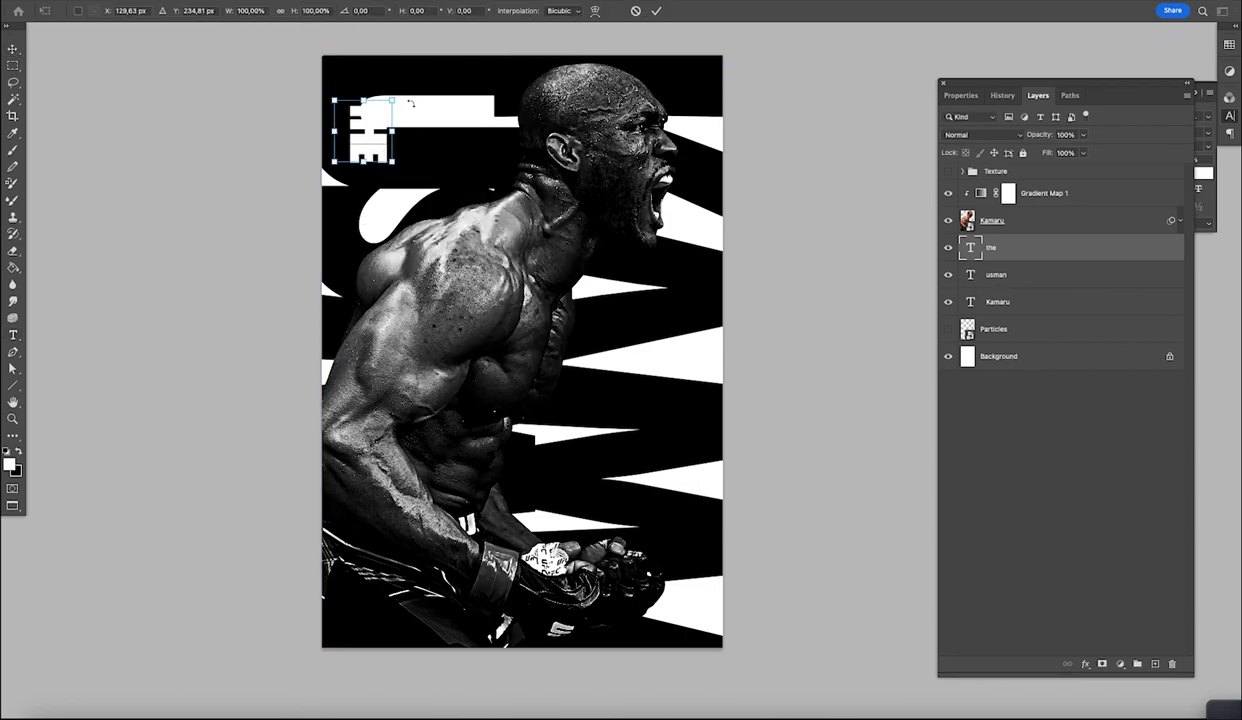
drag(395, 90, 322, 84)
key(Return)
drag(370, 148, 379, 178)
Step: Extend the small horizontal text to read "the nigerian nightmare" on two lines
text(t)
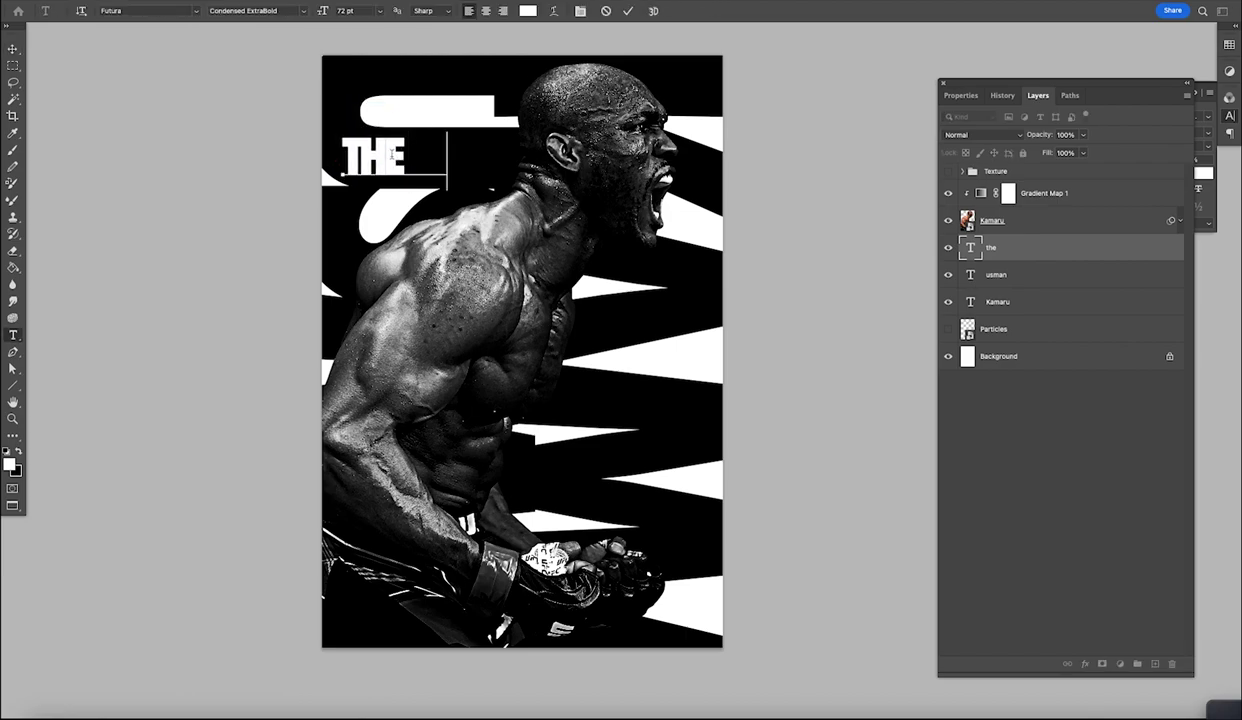
text( NIGER)
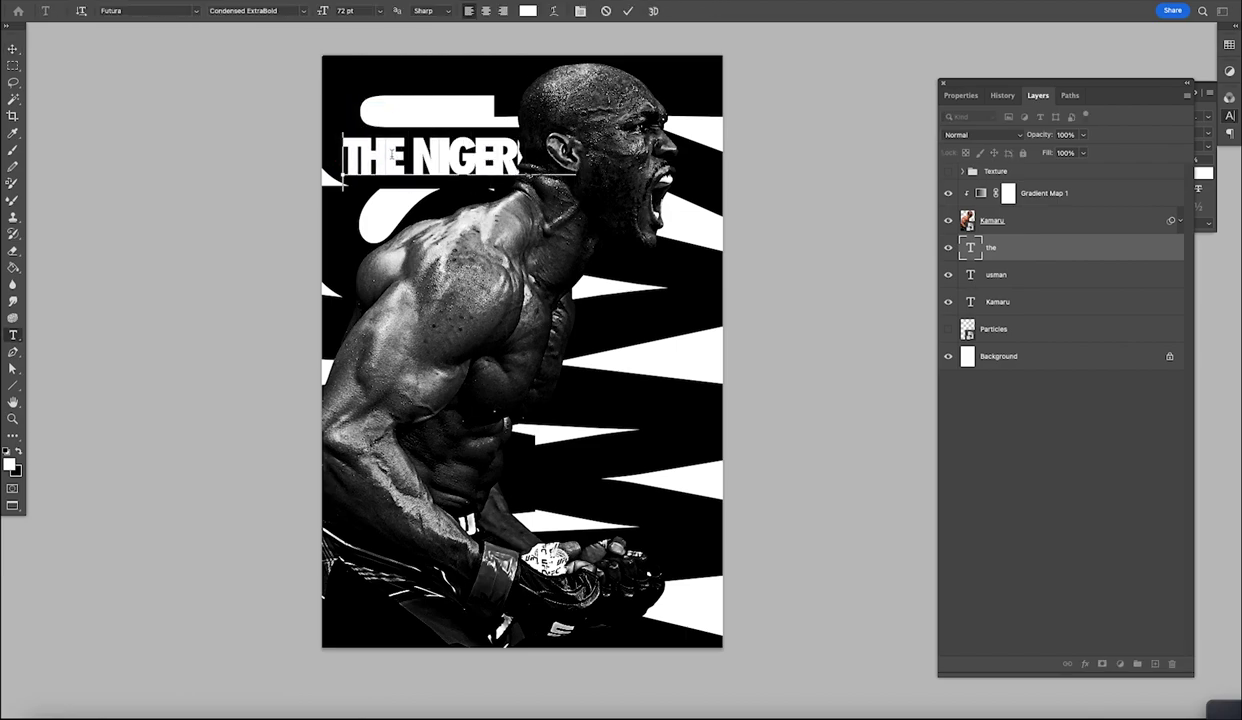
text(NIGHTMARE)
key(super+a)
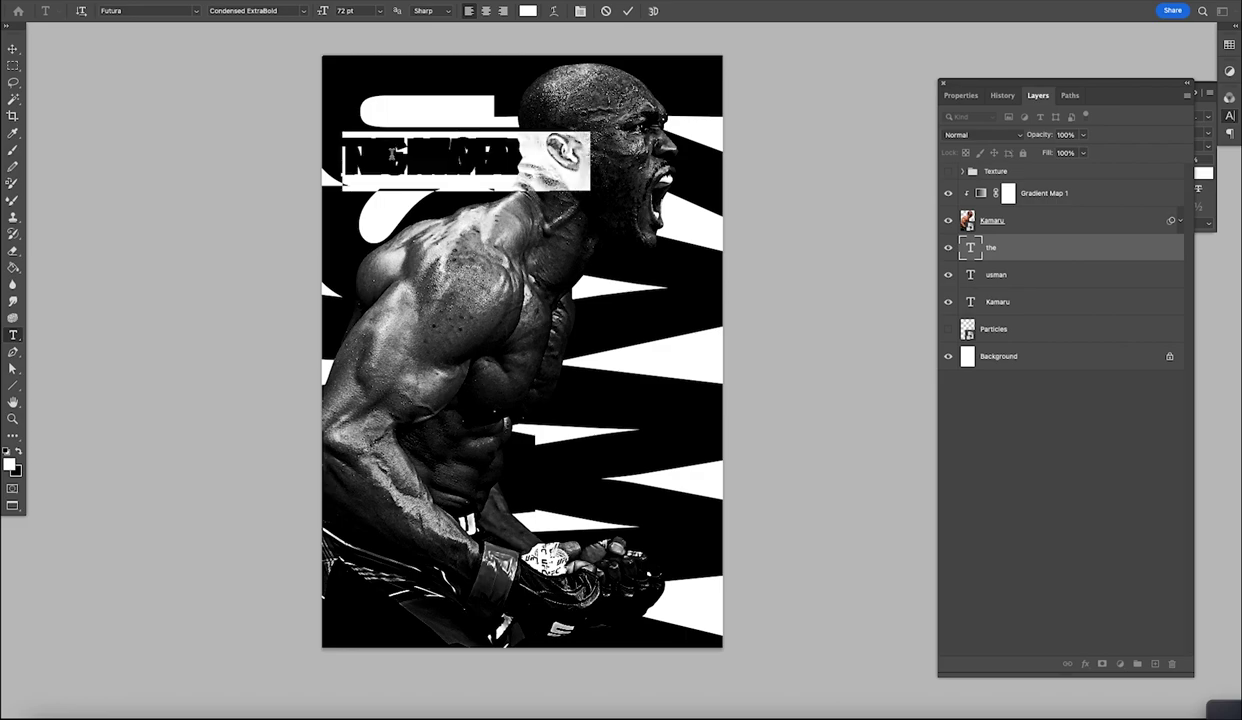
Step: Set the nigerian nightmare text to 41 pt with 31 pt leading and -60 tracking, and place it left of the fighter's head
click(1206, 103)
drag(1156, 132, 1028, 135)
mouse_move(1150, 140)
mouse_down()
mouse_move(1105, 136)
mouse_move(1163, 151)
mouse_up()
click(13, 49)
drag(457, 163, 478, 142)
Step: Recolour the whole nigerian nightmare text with a dark green swatch
key(t)
click(435, 148)
key(super+a)
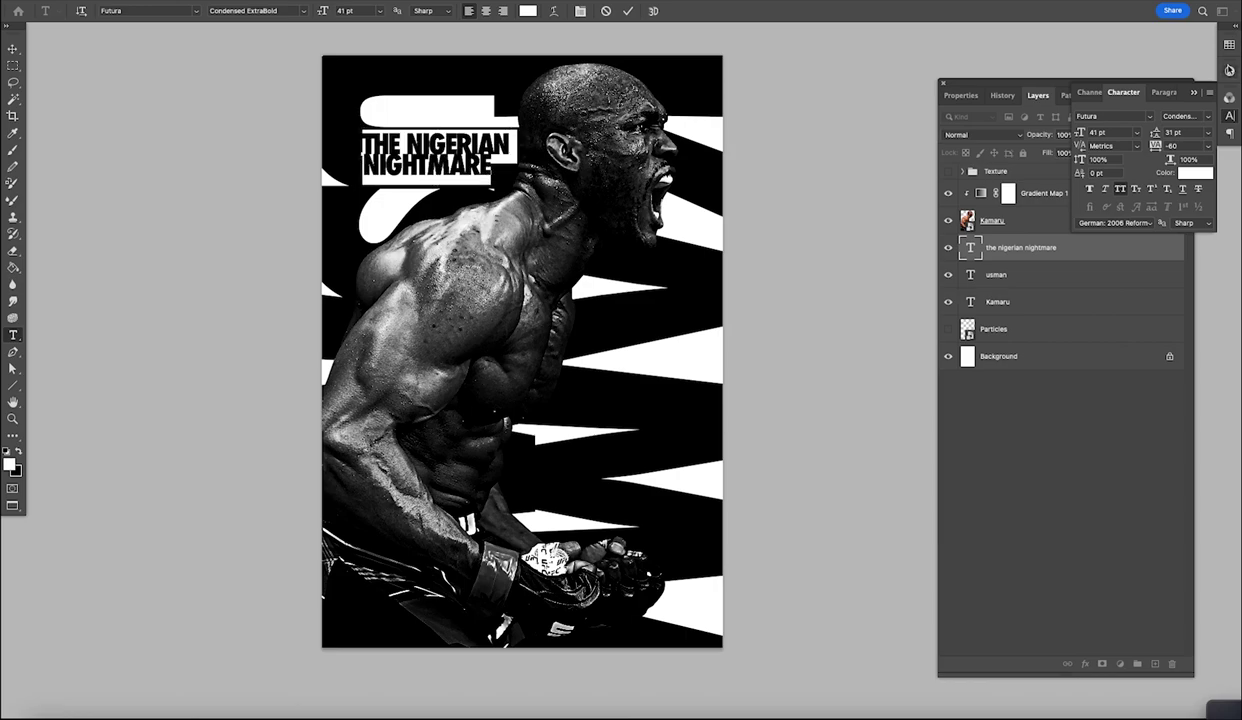
click(1229, 45)
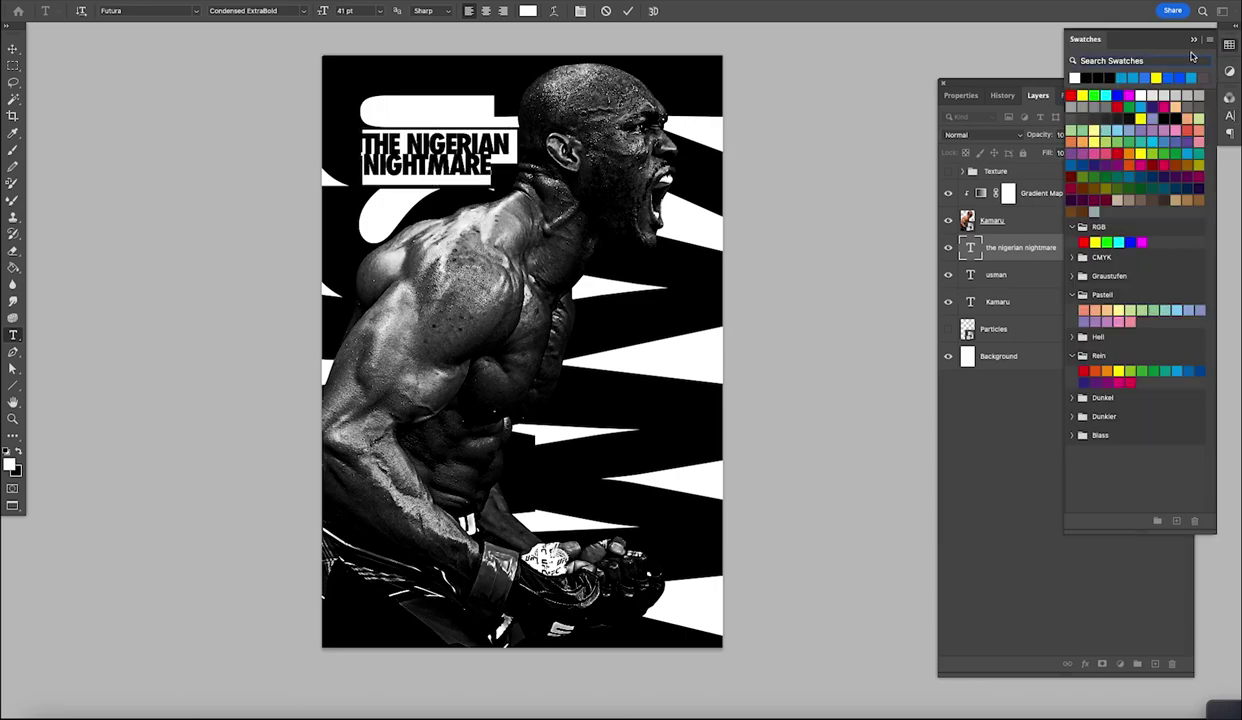
click(1140, 186)
click(12, 48)
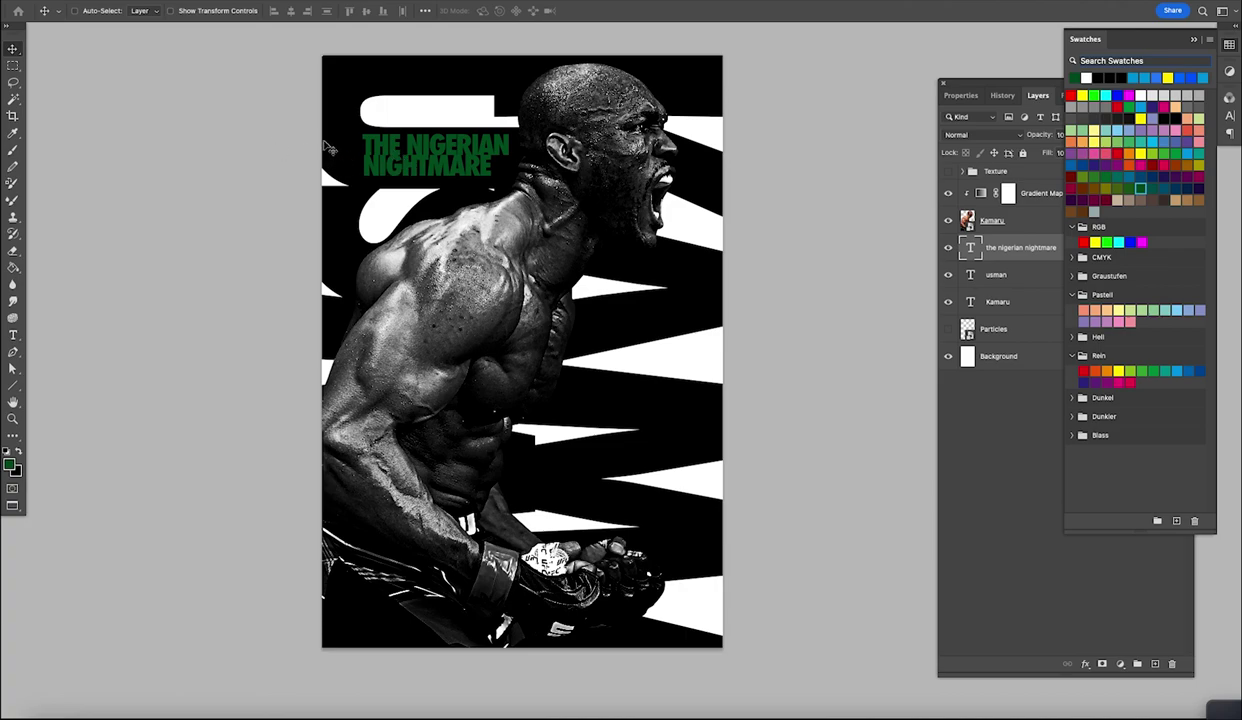
Step: Set the nigerian nightmare text's colour back to white
double_click(456, 168)
key(Escape)
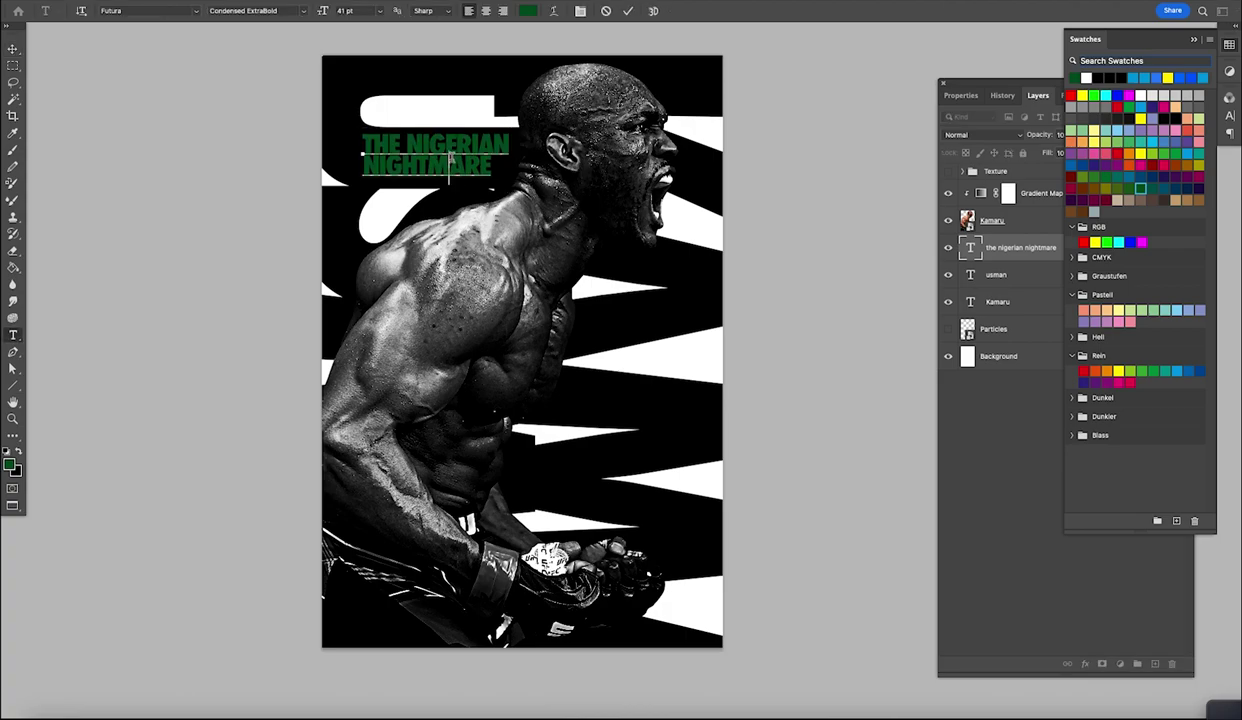
key(ctrl+a)
click(1087, 77)
click(173, 91)
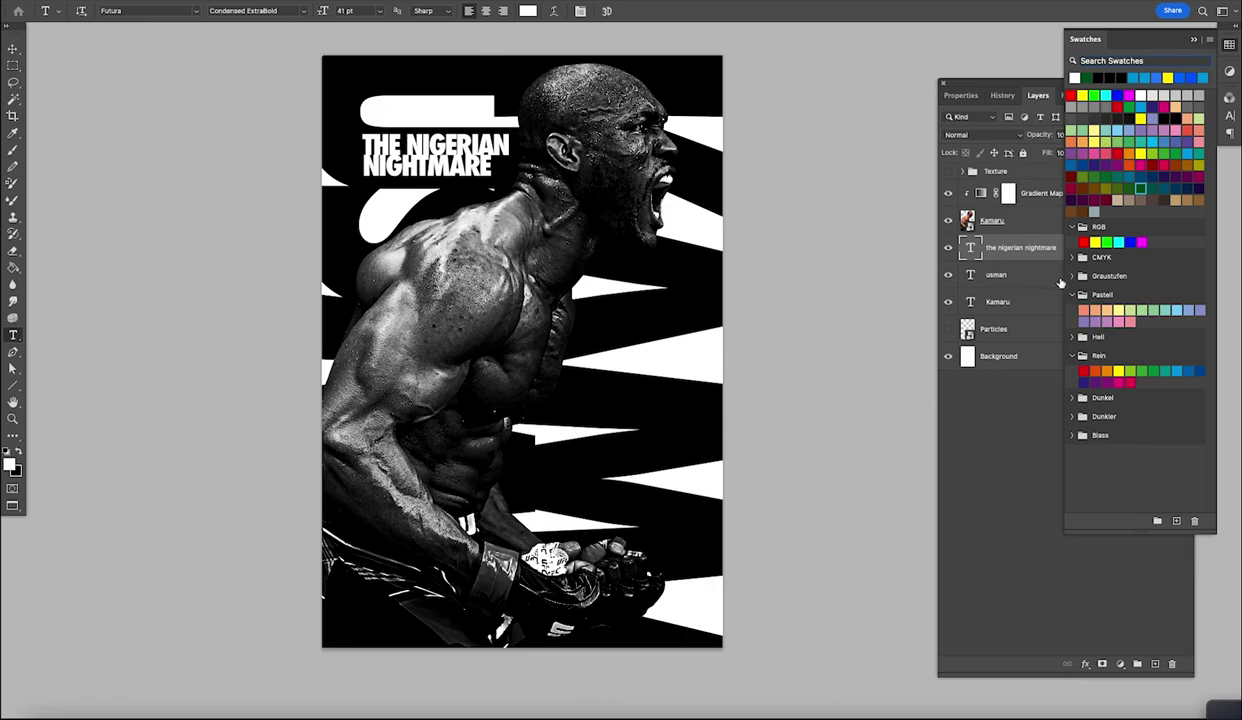
Step: Make the Texture group visible and expand it to reach its two texture layers
click(1196, 39)
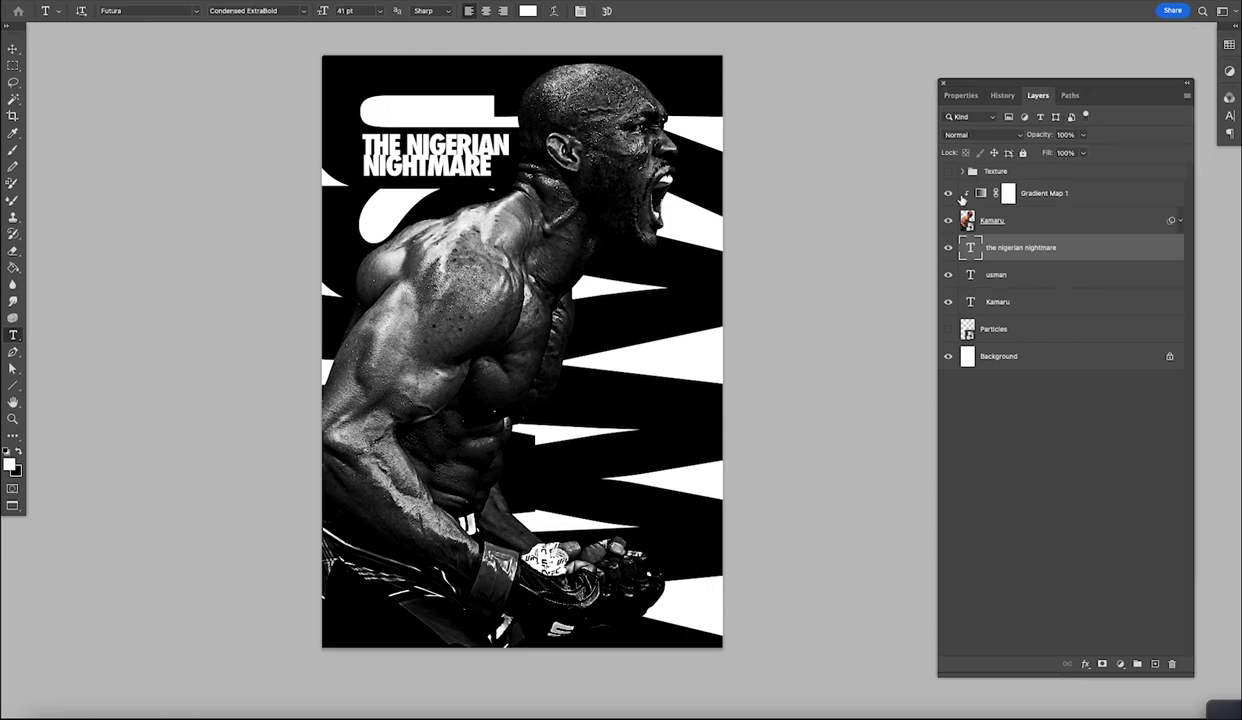
click(949, 172)
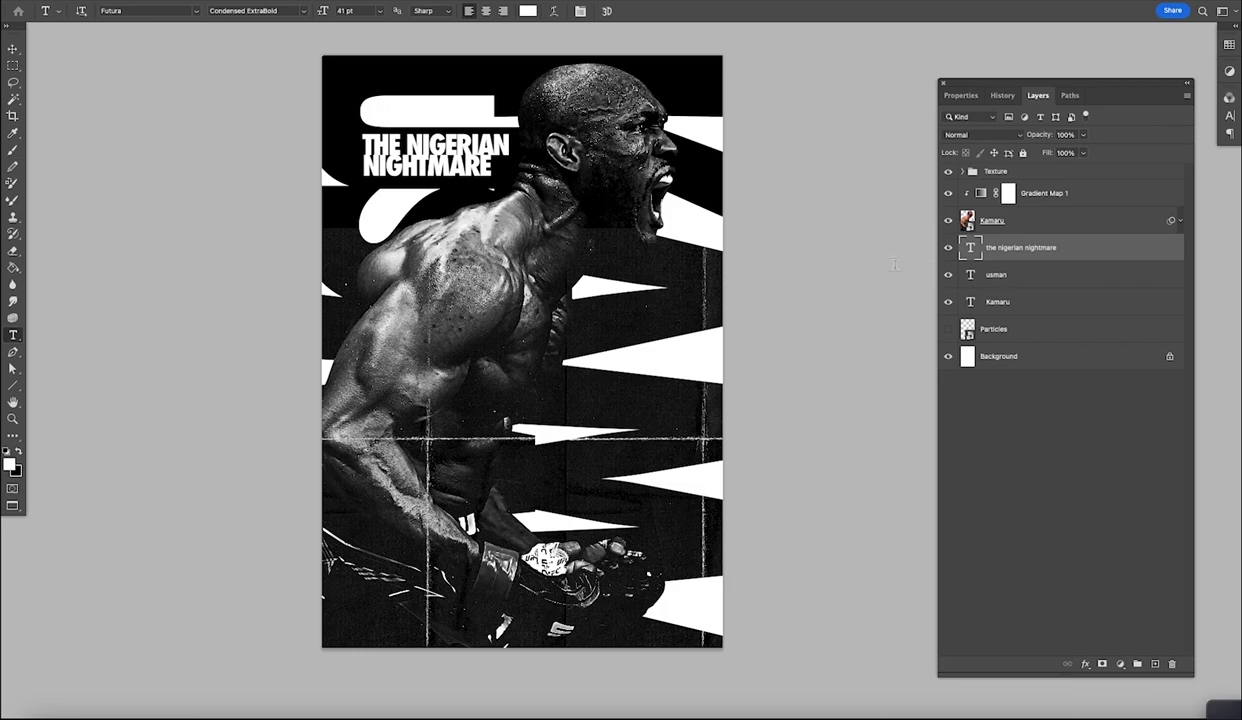
click(962, 172)
Step: Enlarge both layers of the Texture group together so the folded-paper texture covers the whole poster
click(1015, 198)
key(v)
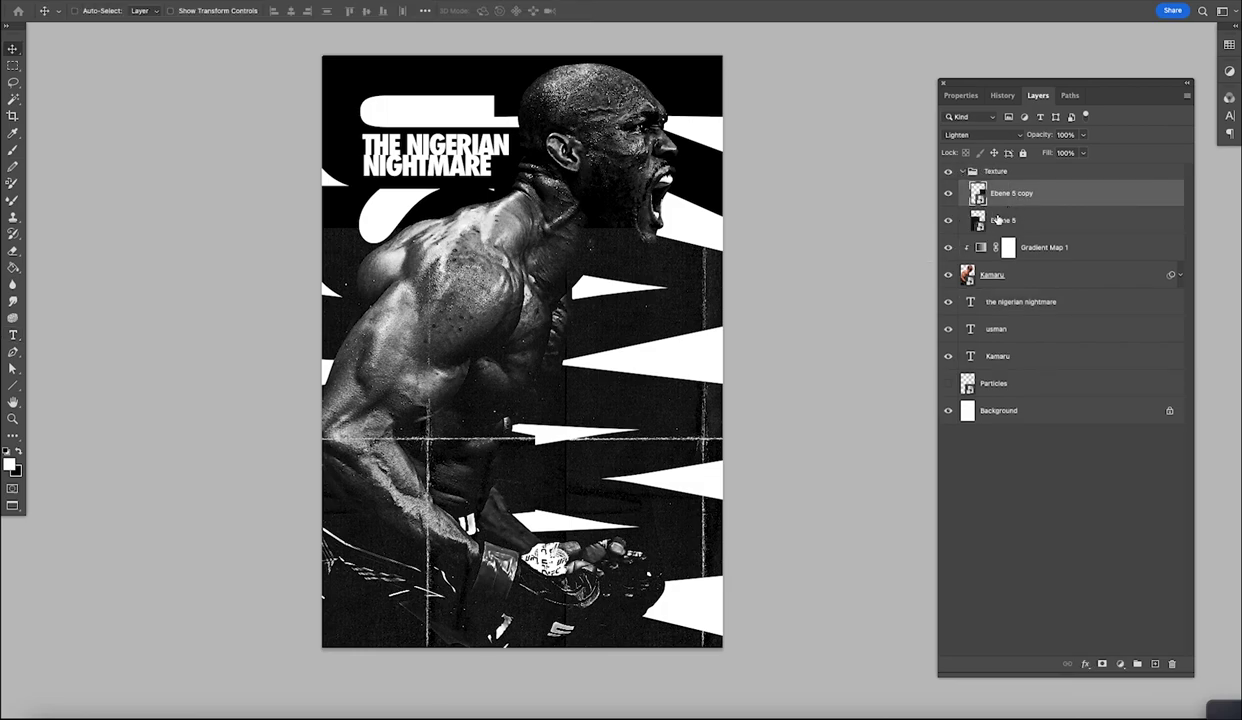
shift+click(1018, 225)
key(ctrl+t)
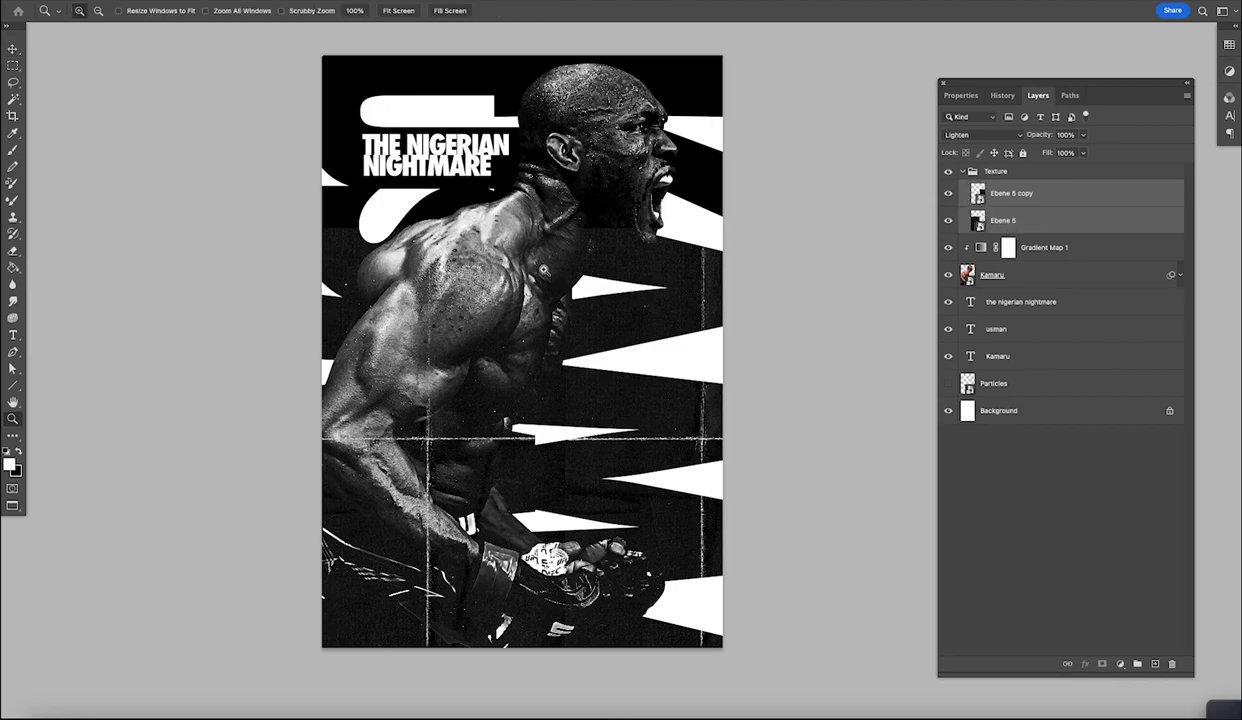
key(ctrl+minus)
drag(697, 244, 820, 174)
key(Return)
Step: Flip the upper texture layer so its horizontal fold continues the fold of the texture layer below it
drag(543, 288, 510, 345)
scroll(510, 345, up, 5)
click(1025, 193)
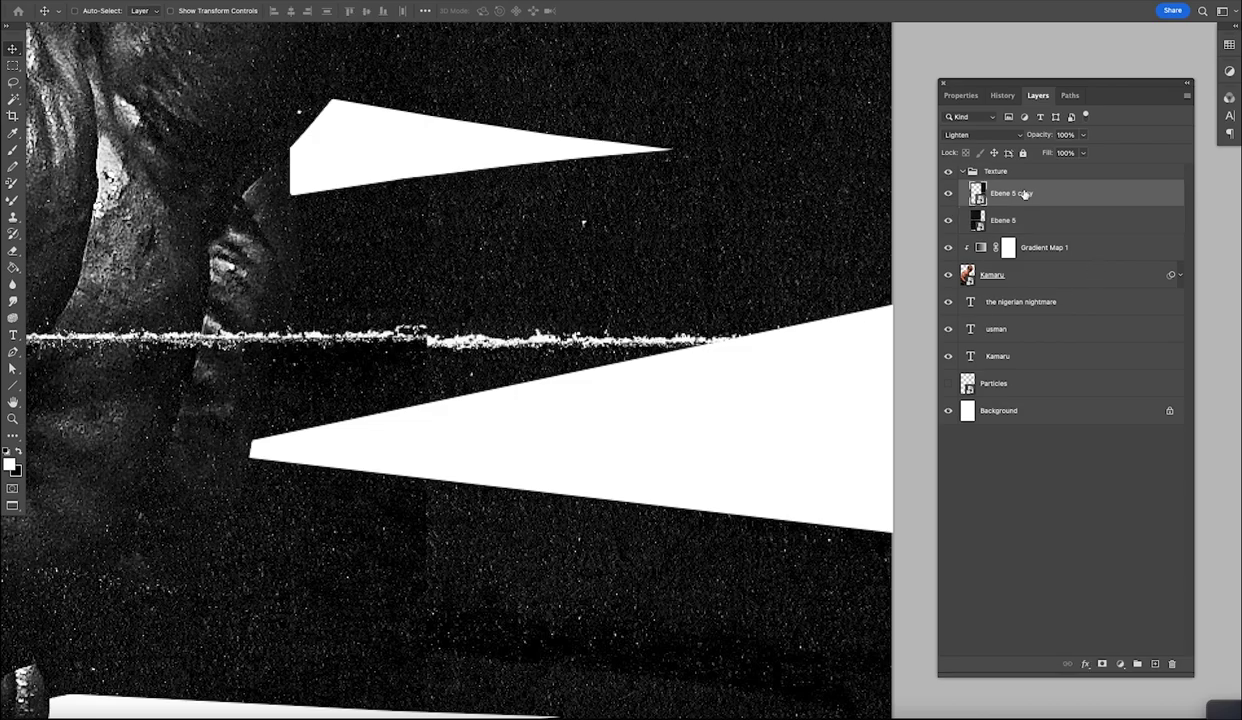
key(z)
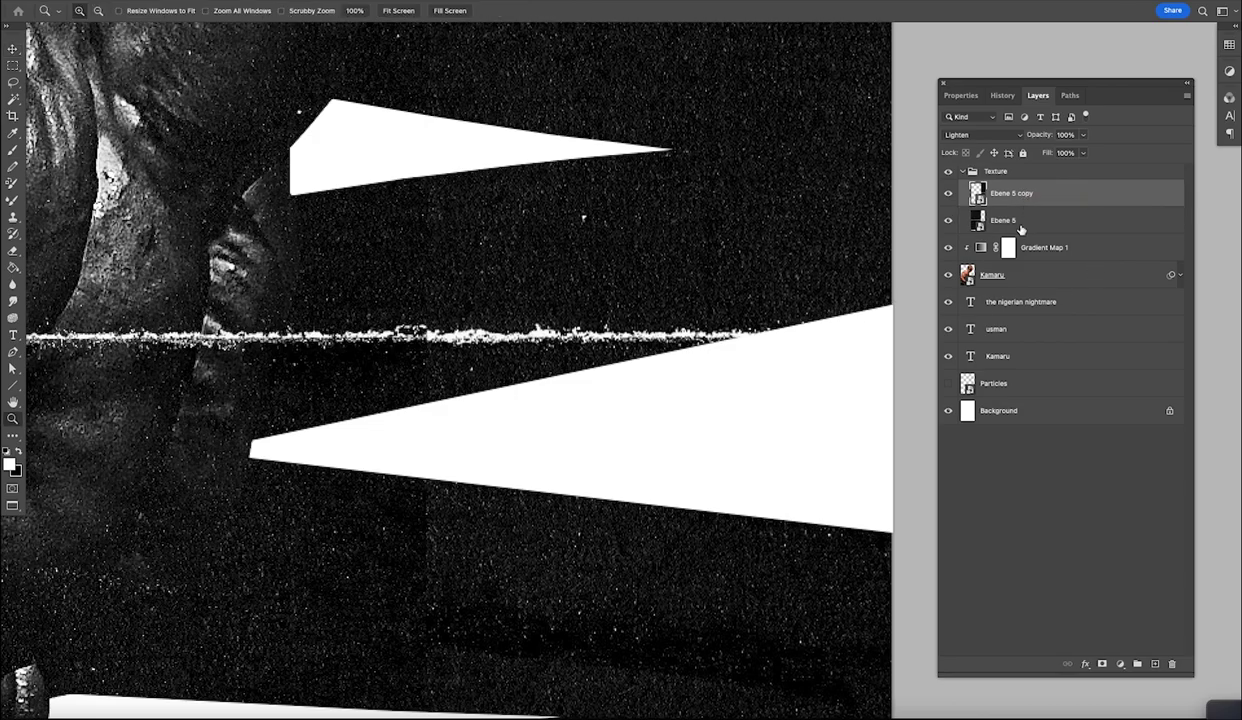
key(ctrl+t)
right_click(572, 293)
click(614, 572)
key(Return)
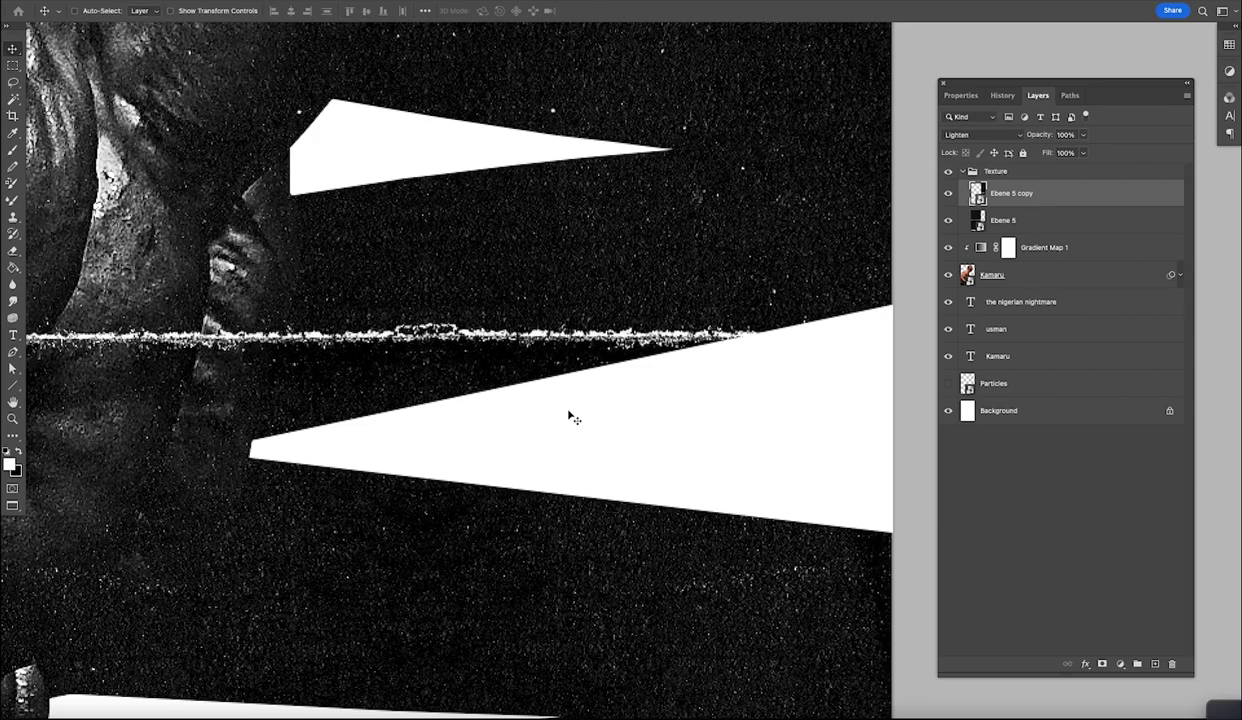
Step: Move the Kamaru fighter photo slightly upward so the head reaches the poster's upper edge
key(z)
key(ctrl+0)
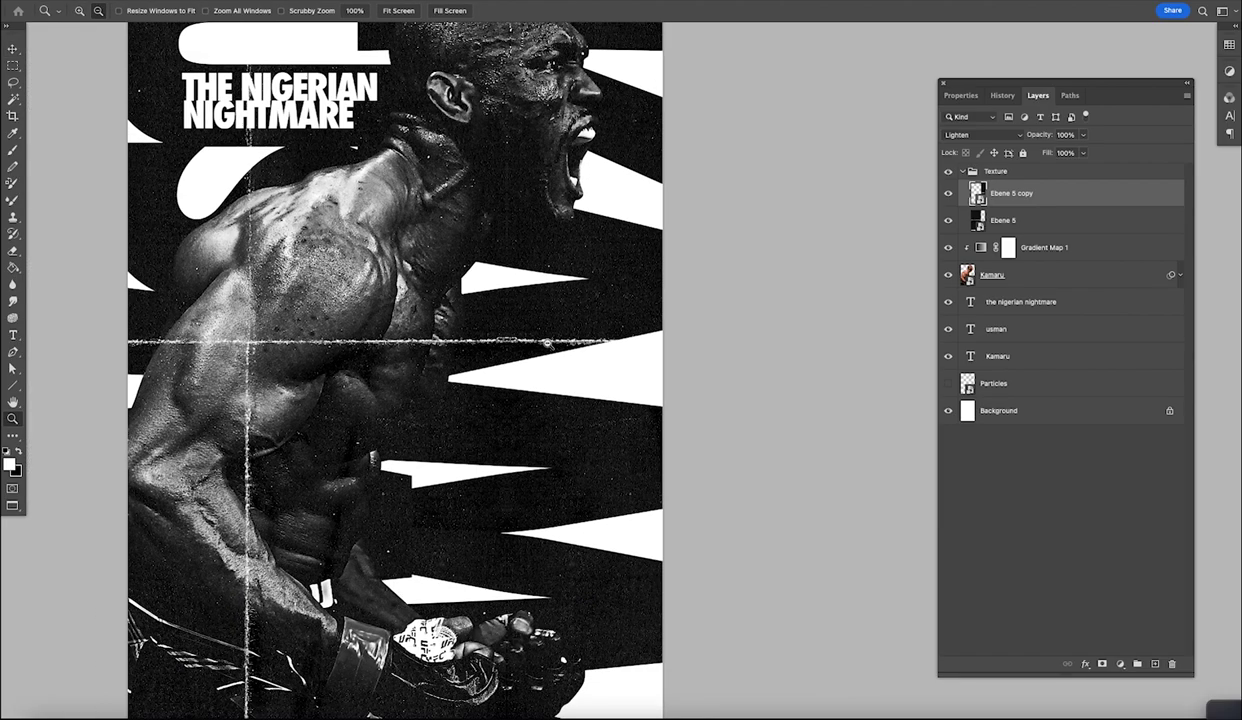
alt+click(547, 343)
key(v)
click(1005, 175)
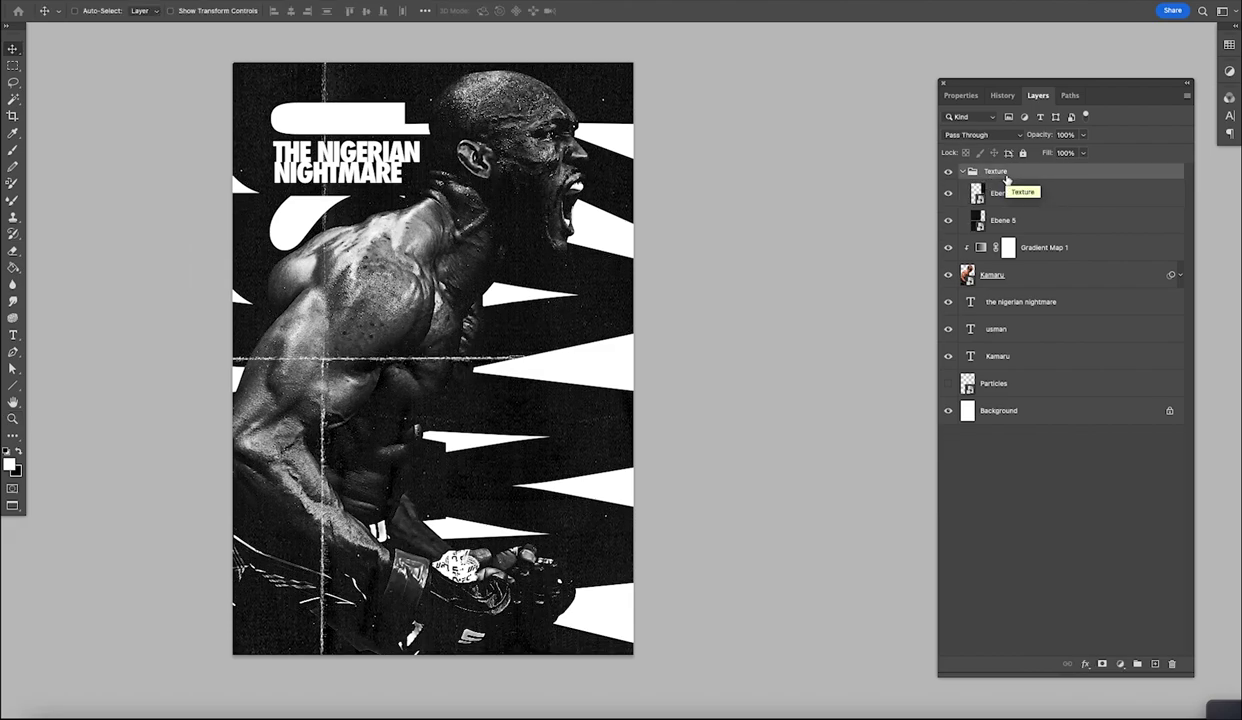
mouse_move(461, 290)
mouse_down()
mouse_move(511, 294)
mouse_move(482, 335)
mouse_move(473, 306)
mouse_up()
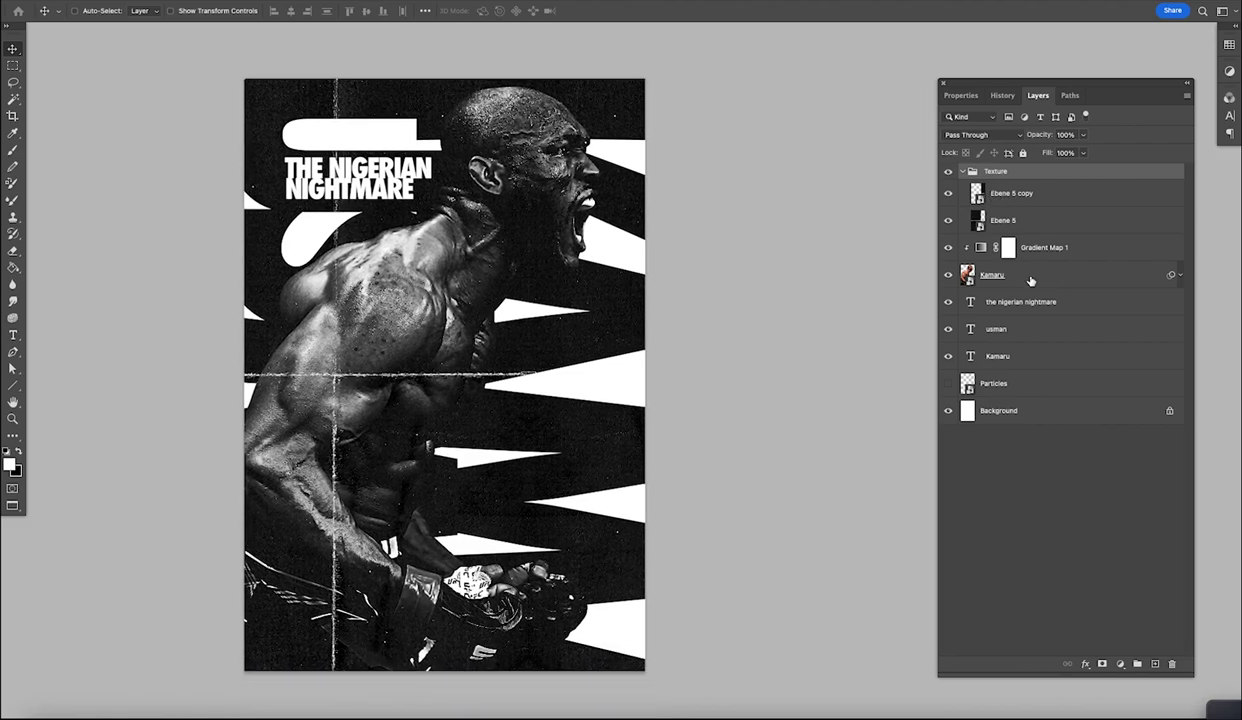
click(962, 274)
drag(420, 320, 407, 291)
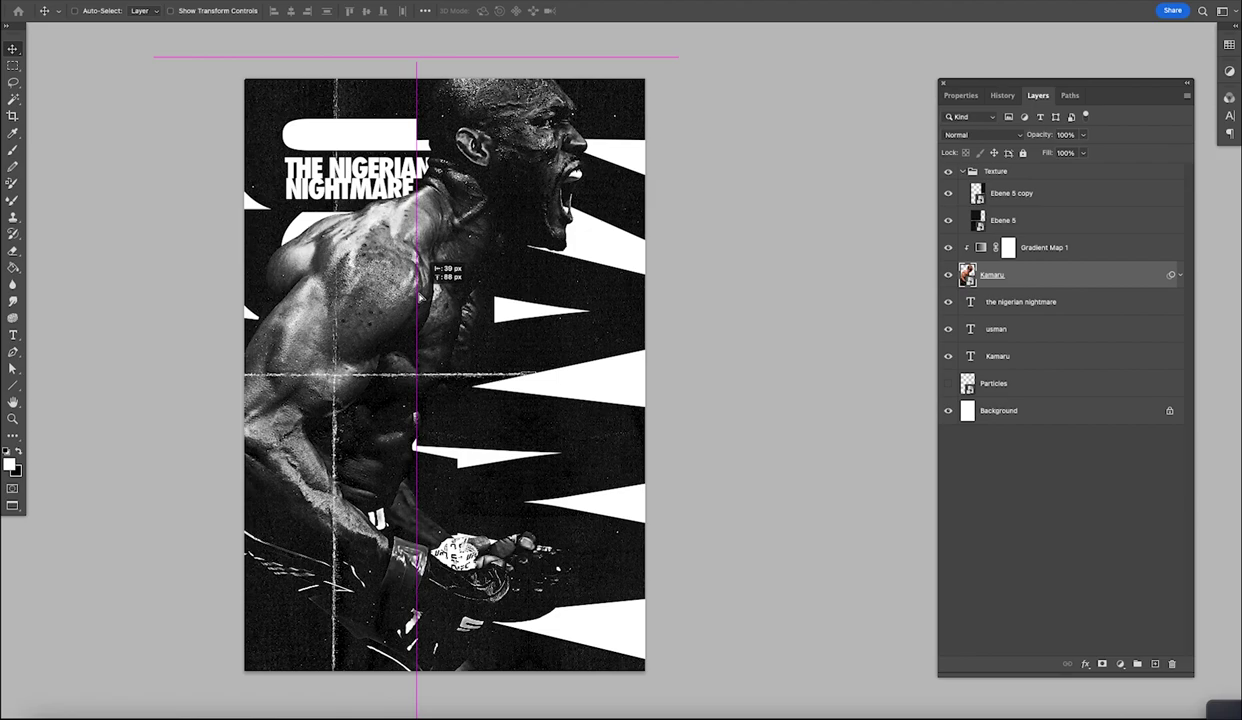
drag(420, 293, 426, 297)
Step: Collapse the Texture group and place the Particles layer, made visible, directly above the Gradient Map
click(968, 174)
click(962, 172)
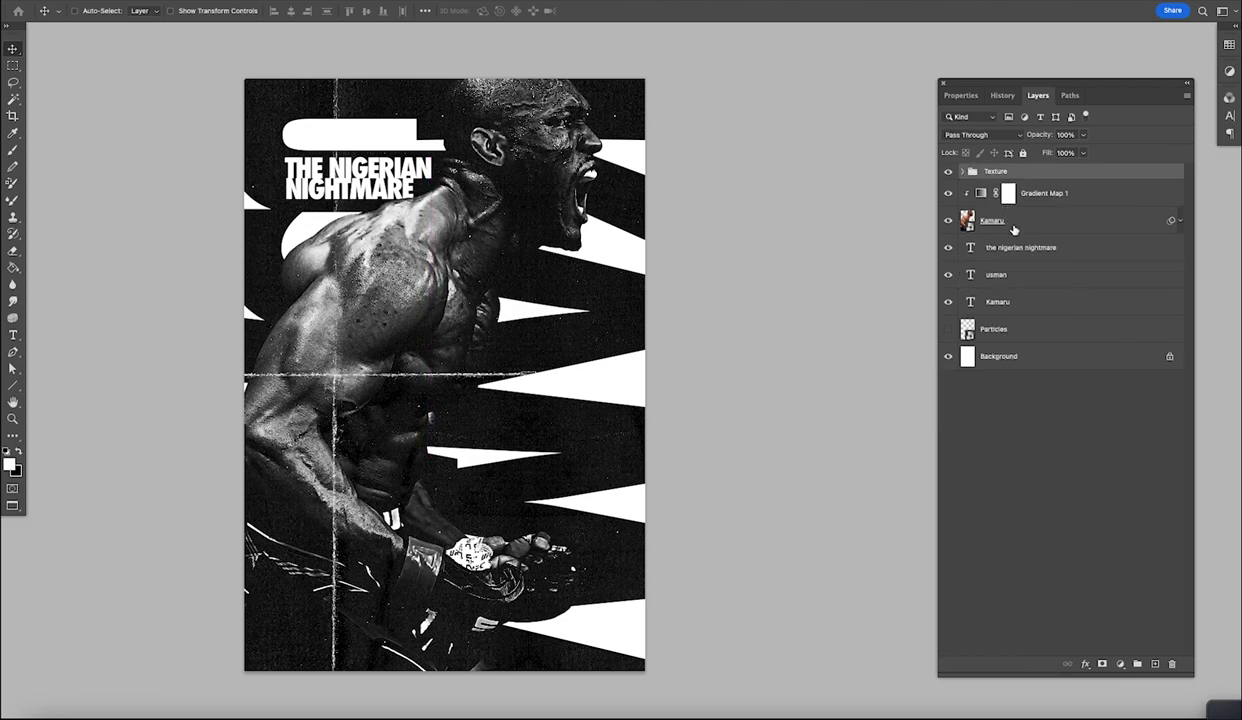
click(985, 247)
mouse_move(552, 209)
mouse_down()
mouse_move(566, 208)
mouse_move(552, 209)
mouse_up()
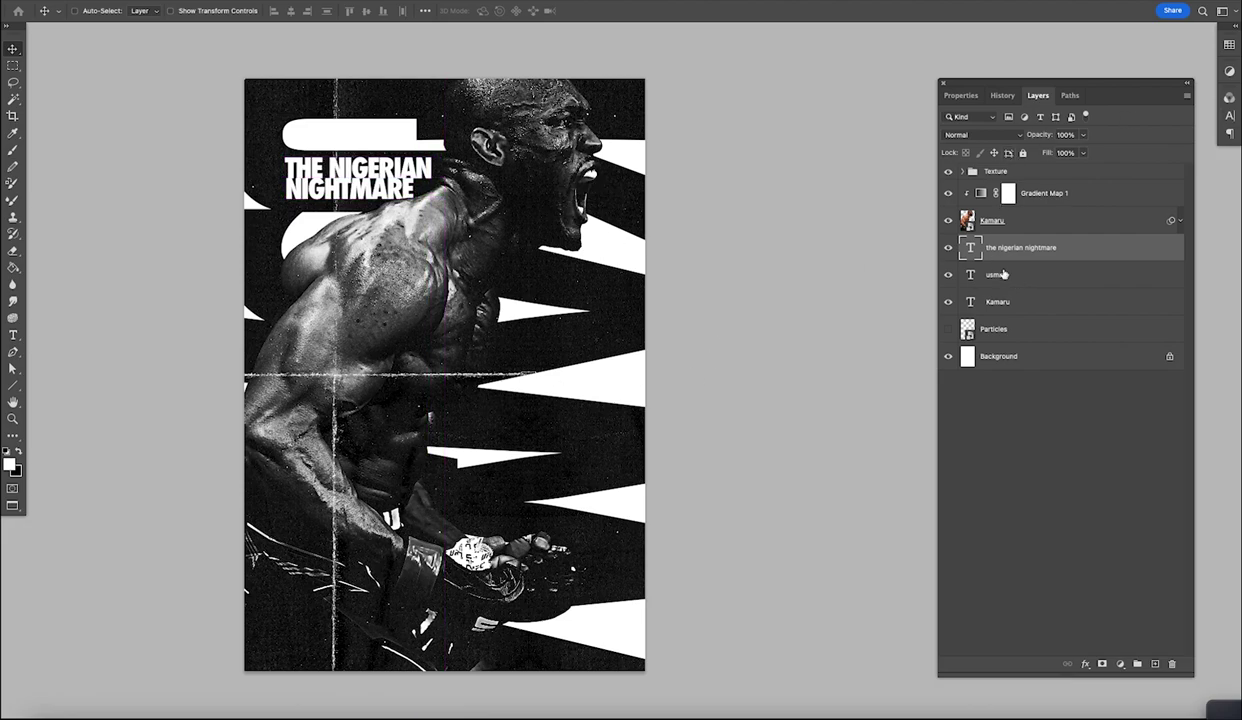
drag(958, 330, 1018, 185)
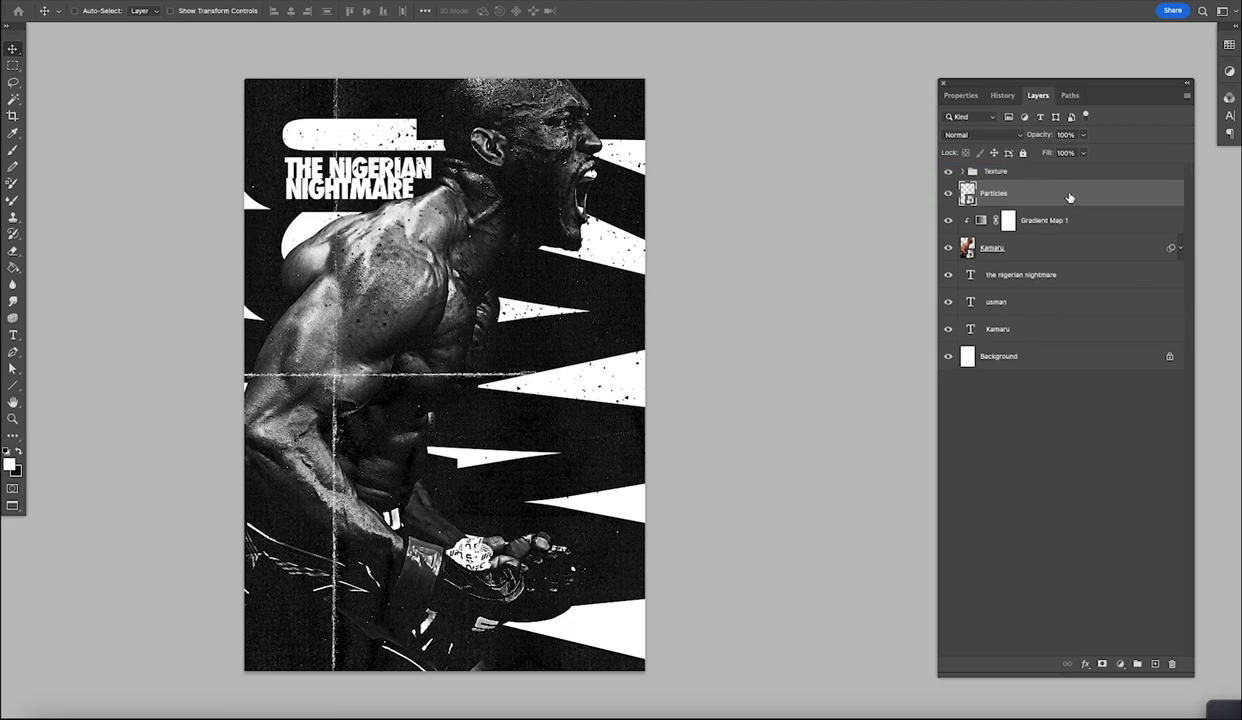
Step: Give the Particles layer a visible Color Overlay effect in white (ffffff)
double_click(1069, 198)
click(290, 541)
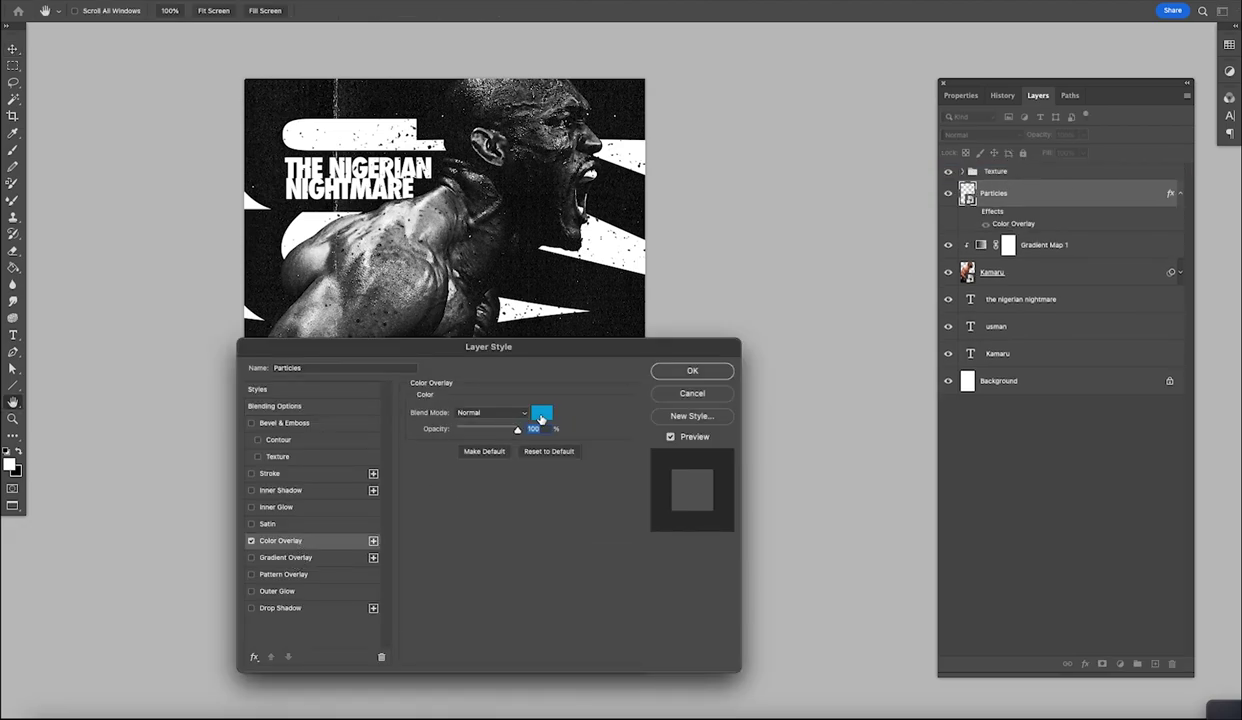
click(541, 418)
drag(862, 333, 808, 275)
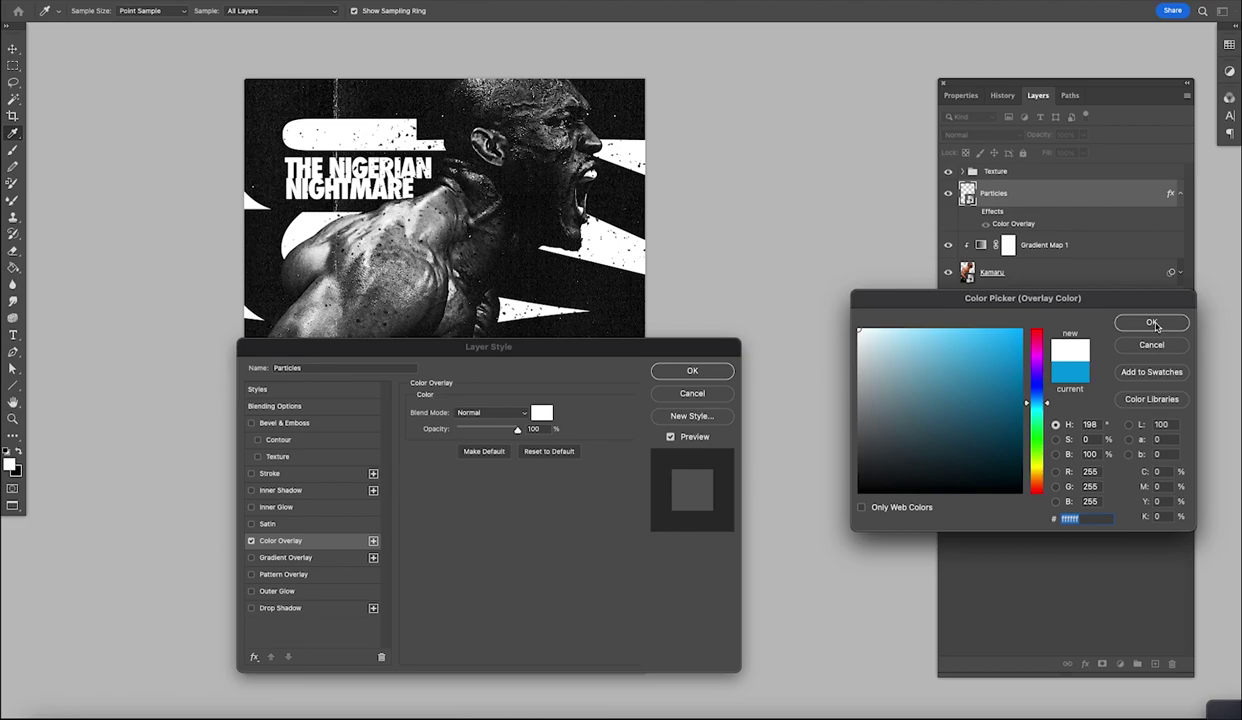
click(1153, 323)
click(690, 374)
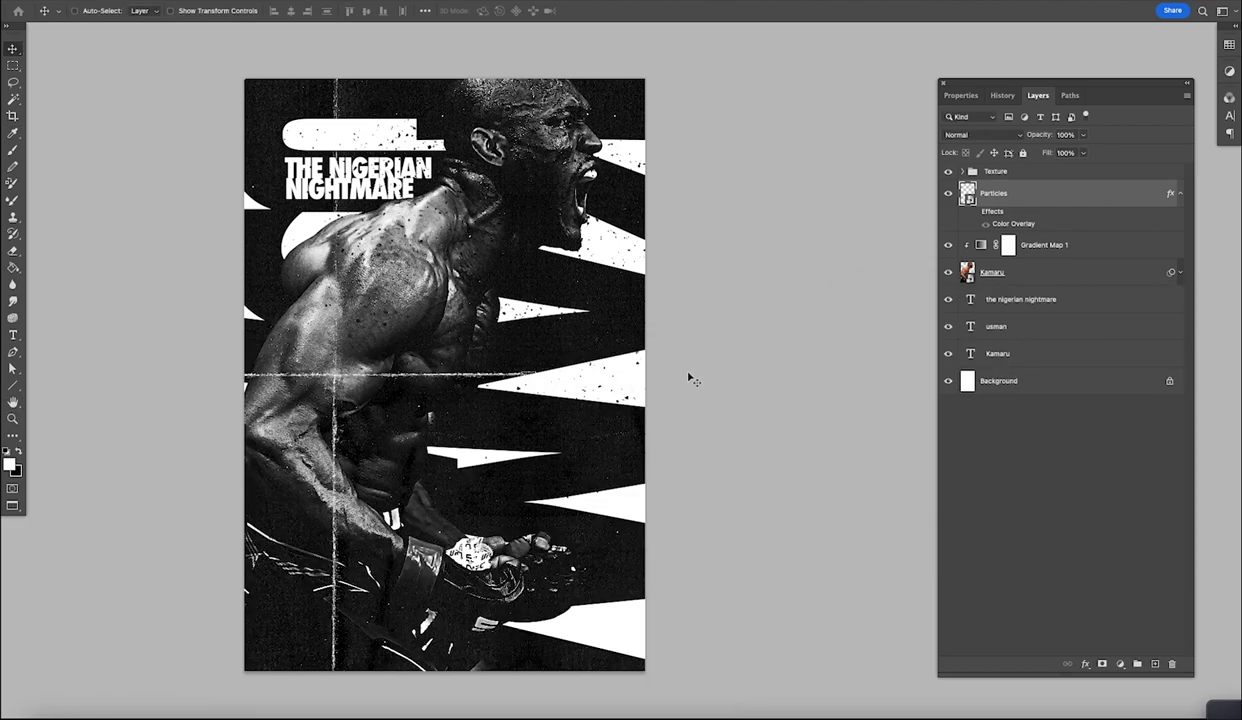
click(975, 212)
Step: Reposition the white particles over the poster and duplicate their layer to scatter specks across the black areas
drag(668, 268, 300, 528)
drag(430, 447, 367, 501)
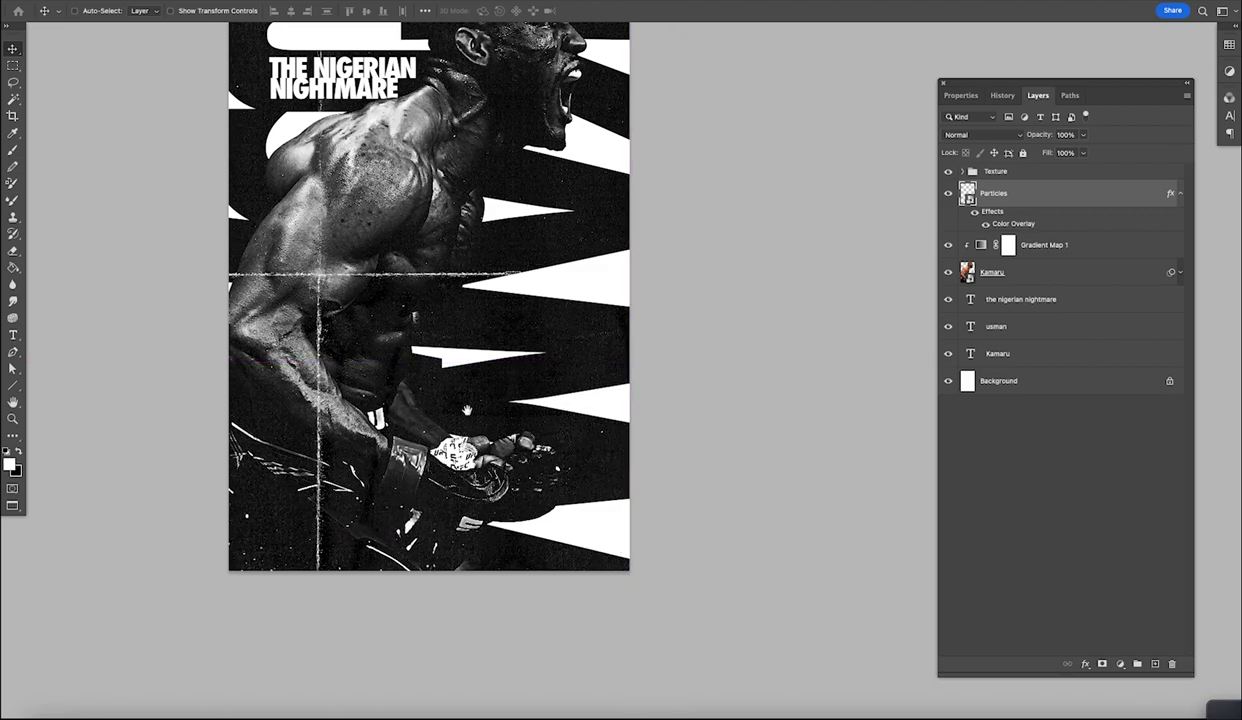
scroll(360, 496, up, 5)
drag(430, 577, 687, 115)
drag(606, 440, 754, 184)
drag(718, 279, 386, 225)
drag(553, 353, 475, 270)
drag(470, 268, 731, 464)
Step: Transform and reposition the latest particle copy, and place one more duplicate over the poster's left side
key(ctrl+t)
drag(88, 352, 265, 345)
key(Return)
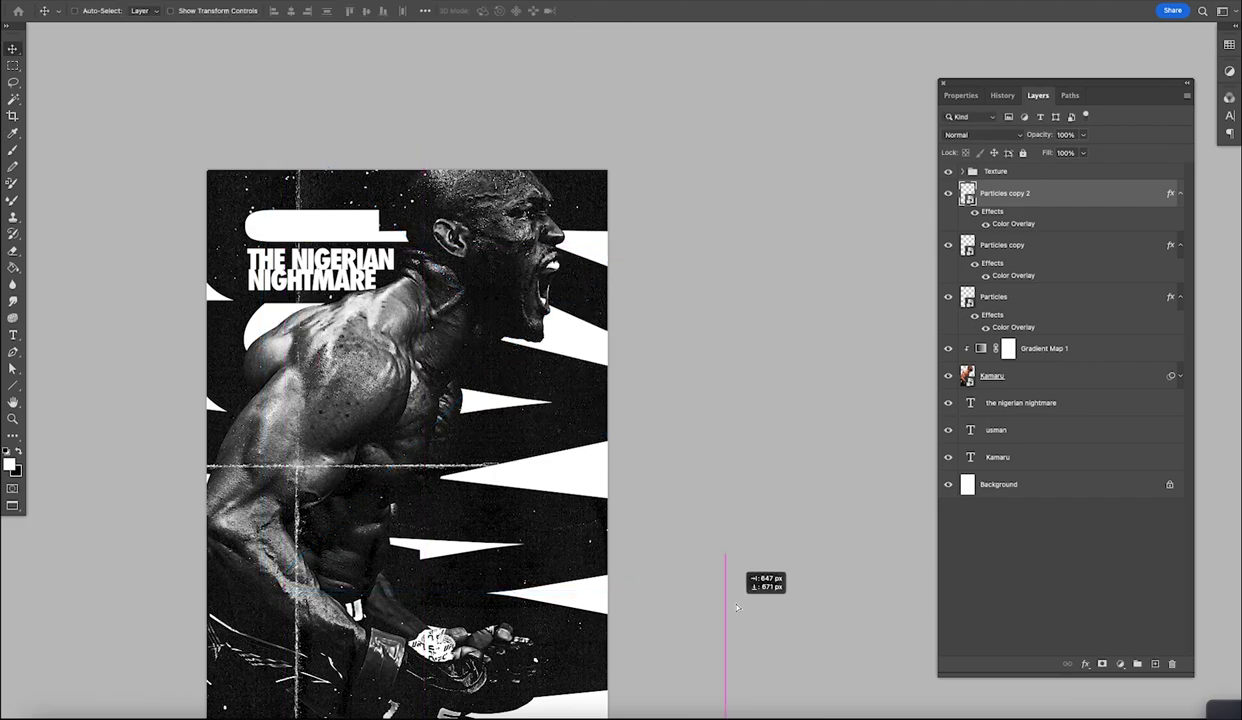
mouse_move(646, 525)
mouse_down()
mouse_move(620, 540)
mouse_move(636, 527)
mouse_up()
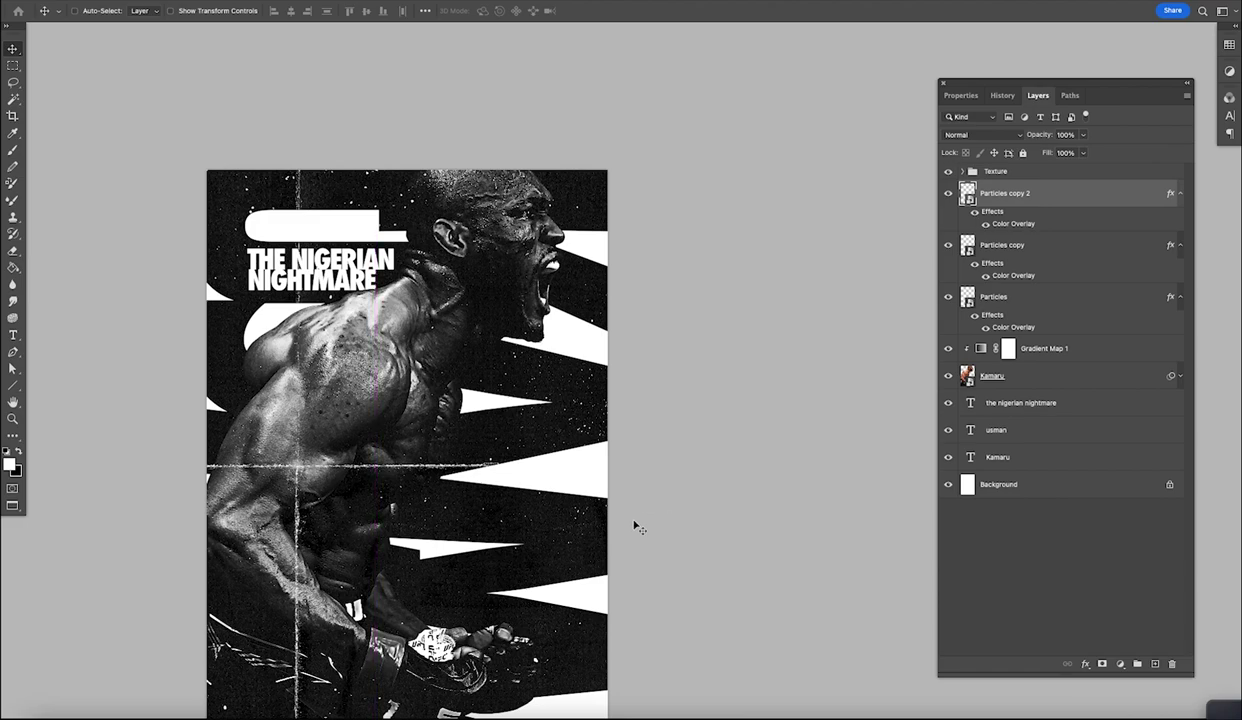
drag(566, 443, 182, 414)
drag(436, 513, 435, 506)
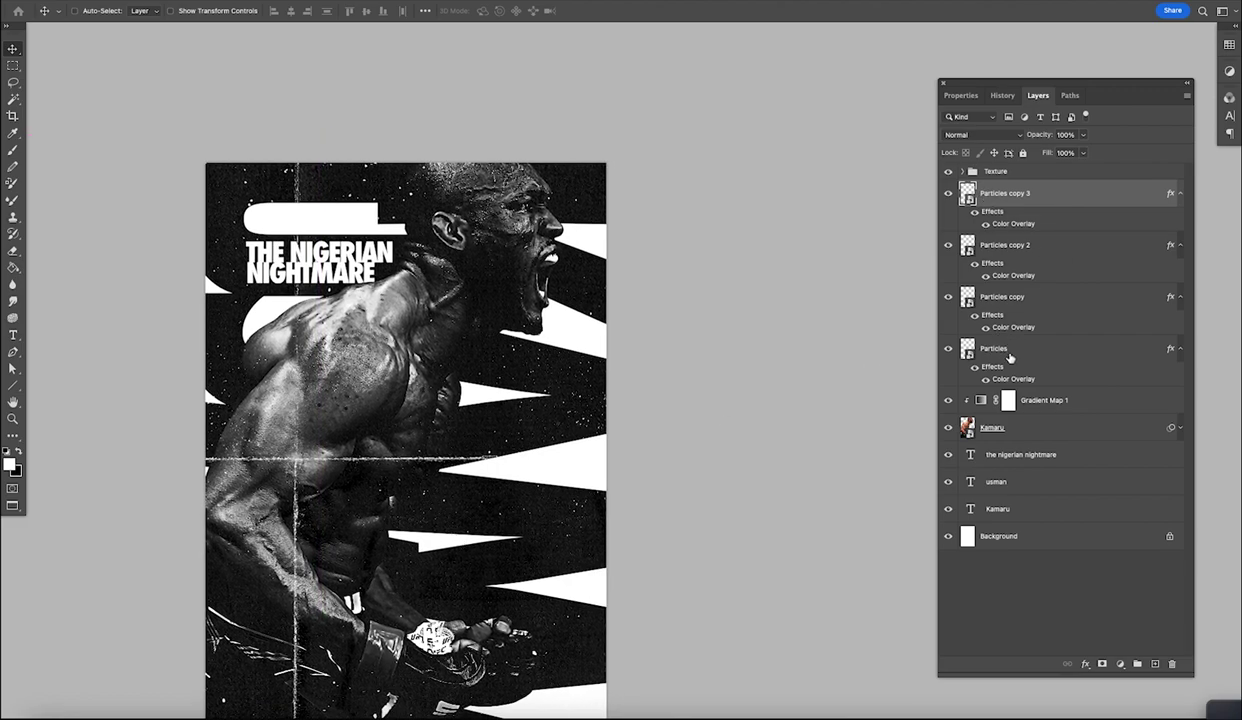
Step: Group the original Particles layer and its three copies, and name the group Particle
shift+click(1009, 350)
key(ctrl+g)
double_click(997, 188)
text(Particle)
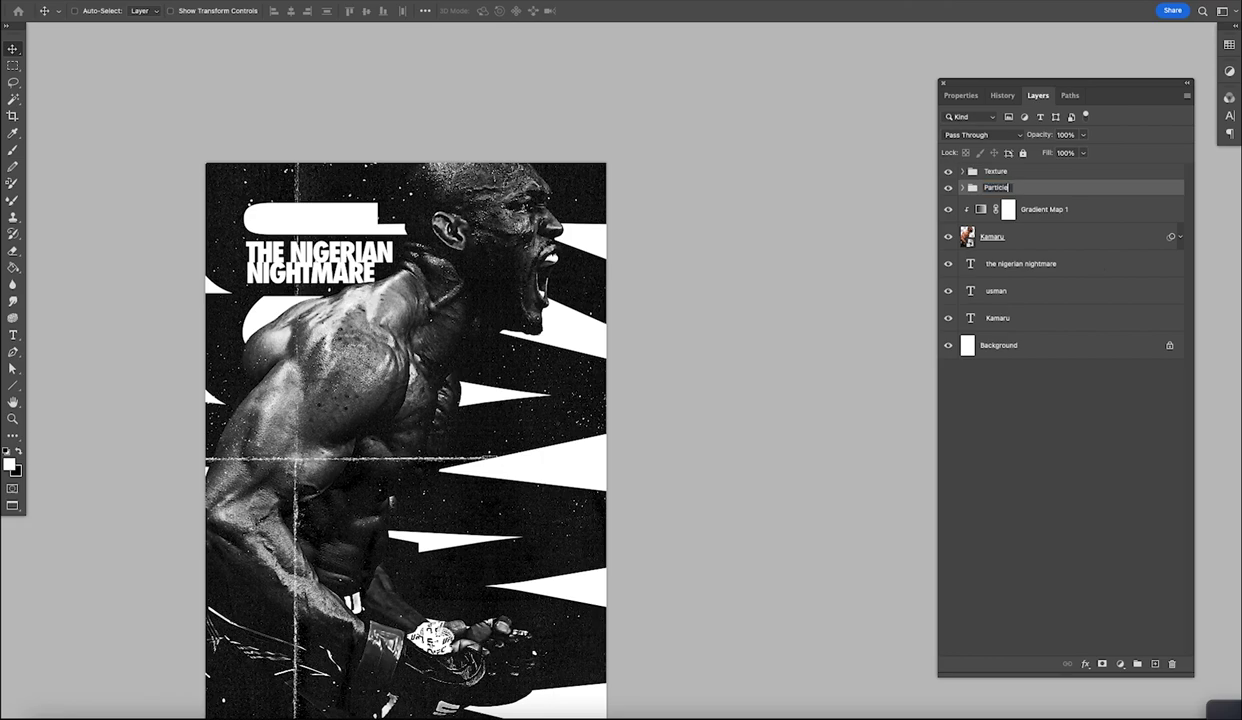
key(Return)
Step: Hide the nigerian nightmare and usman text layers
key(z)
alt+click(532, 385)
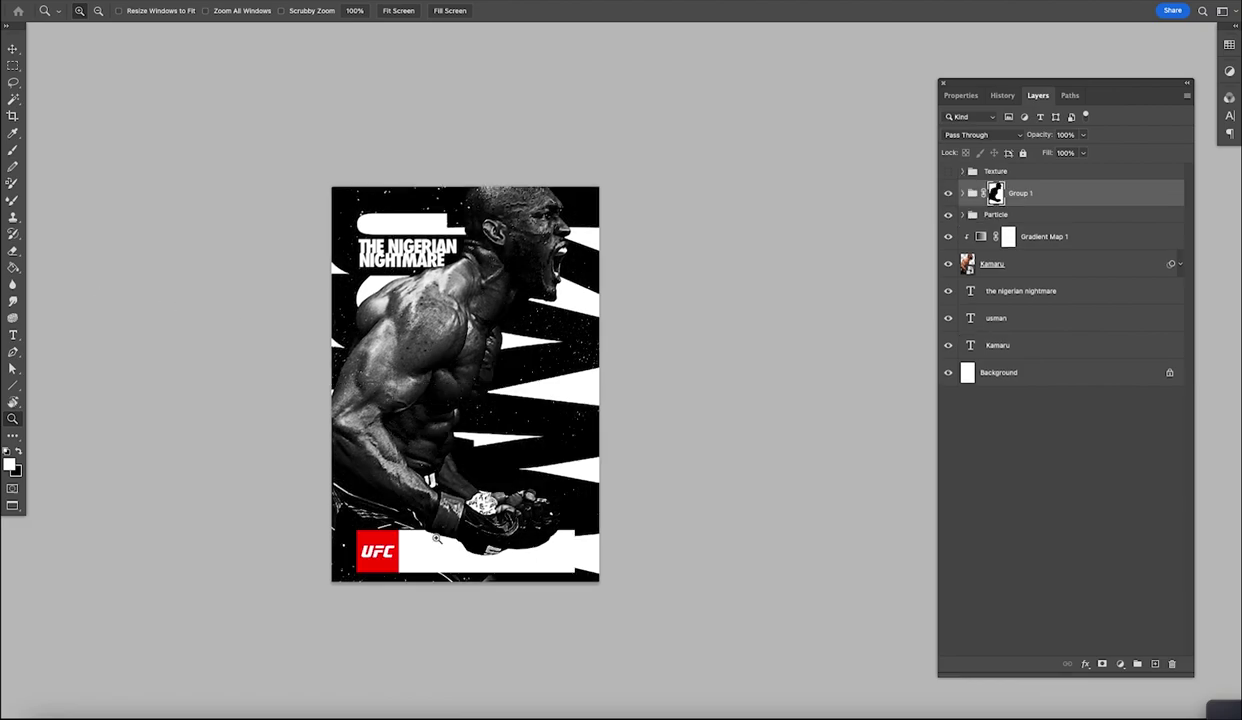
key(t)
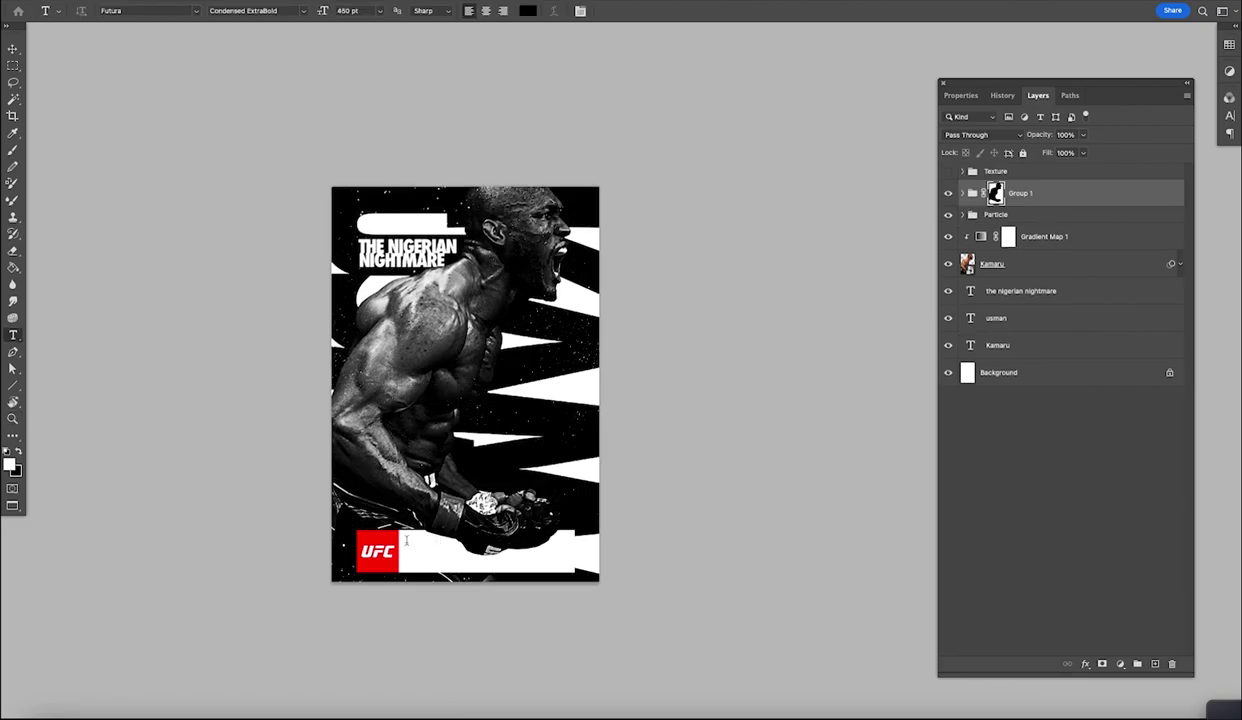
click(403, 543)
key(Escape)
click(948, 290)
click(948, 318)
click(358, 240)
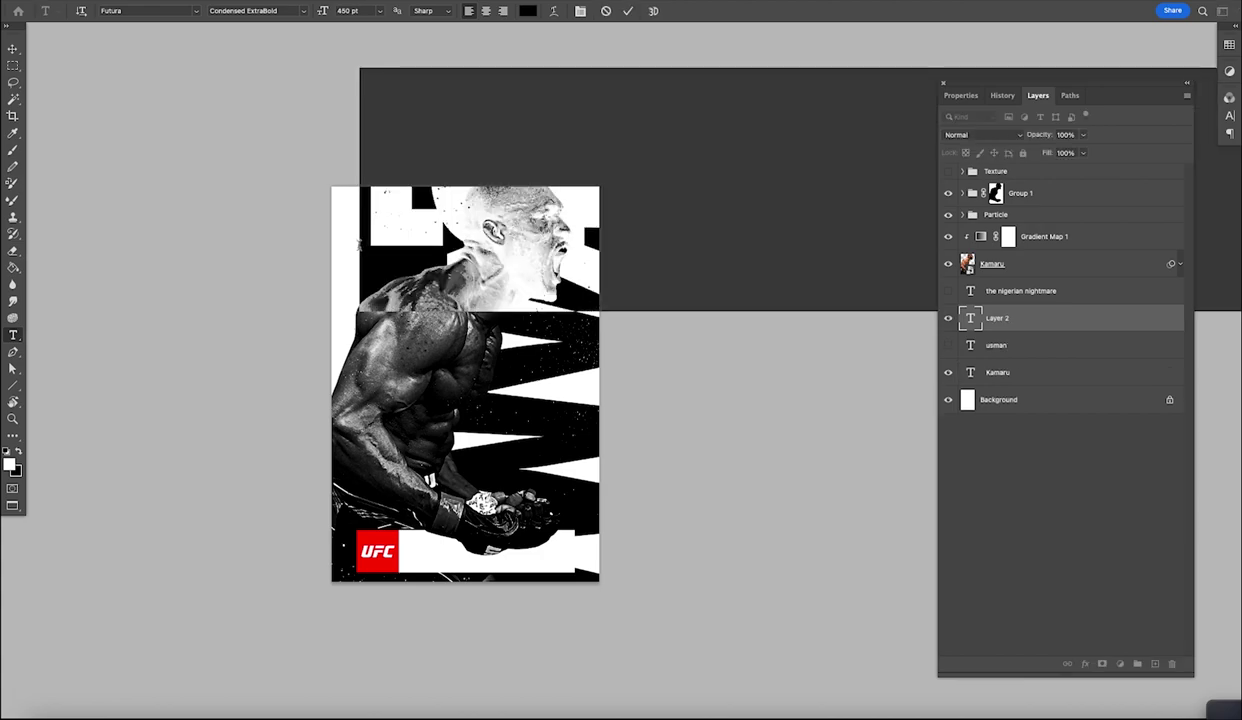
click(380, 11)
key(Escape)
key(Escape)
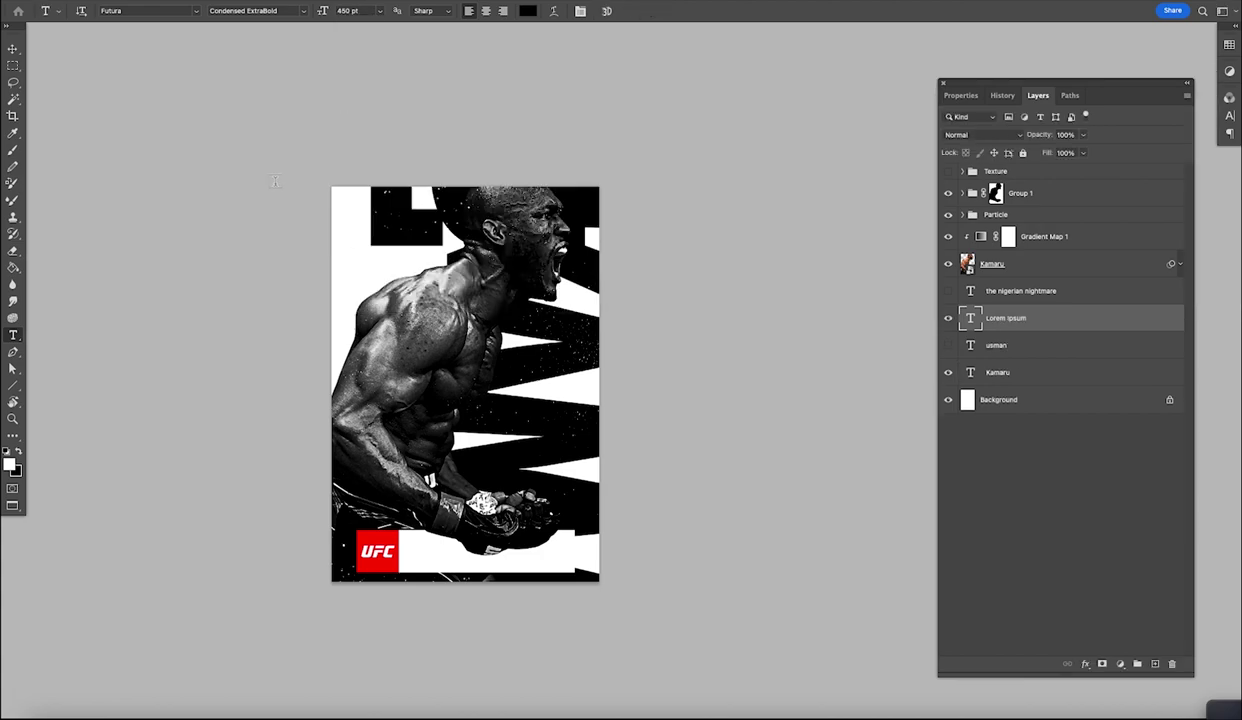
key(super+z)
click(408, 539)
key(Escape)
Step: Hide the Kamaru text layer and draw a paragraph text box over the white bar beside the UFC logo
click(948, 345)
drag(401, 531, 546, 562)
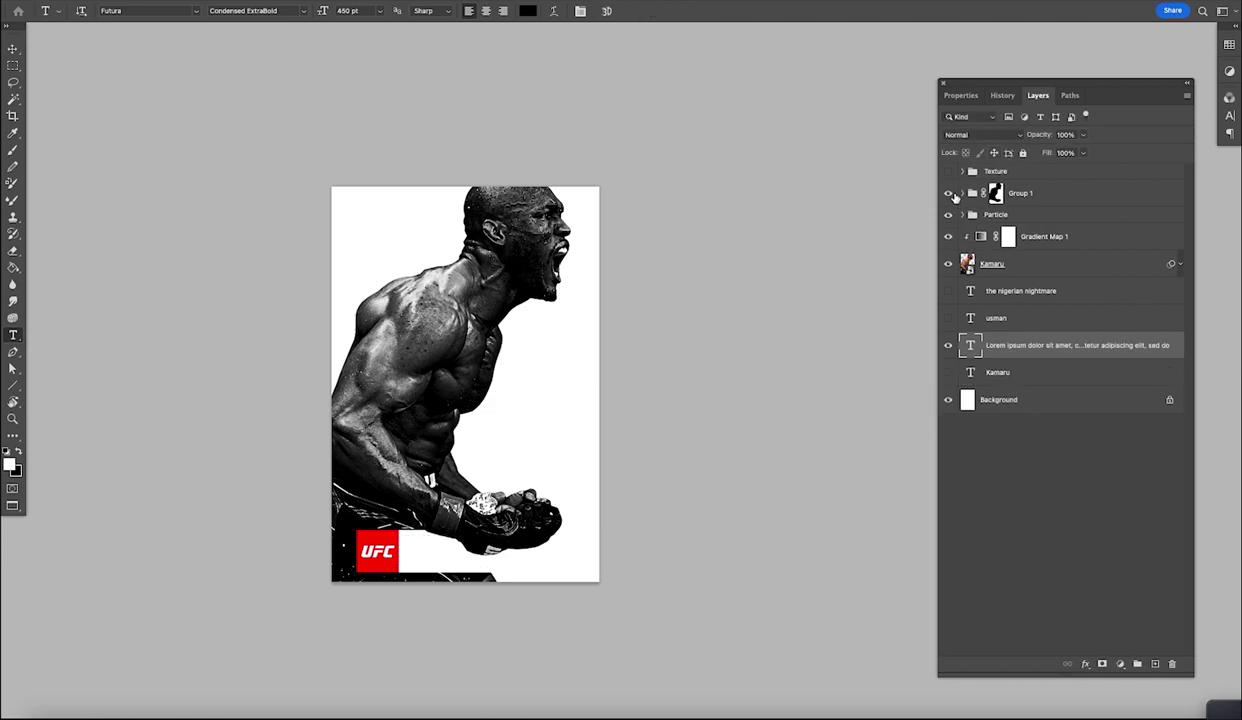
Step: Rename Group 1 as Label and its layer named Layer 1 as Red_Box
click(963, 193)
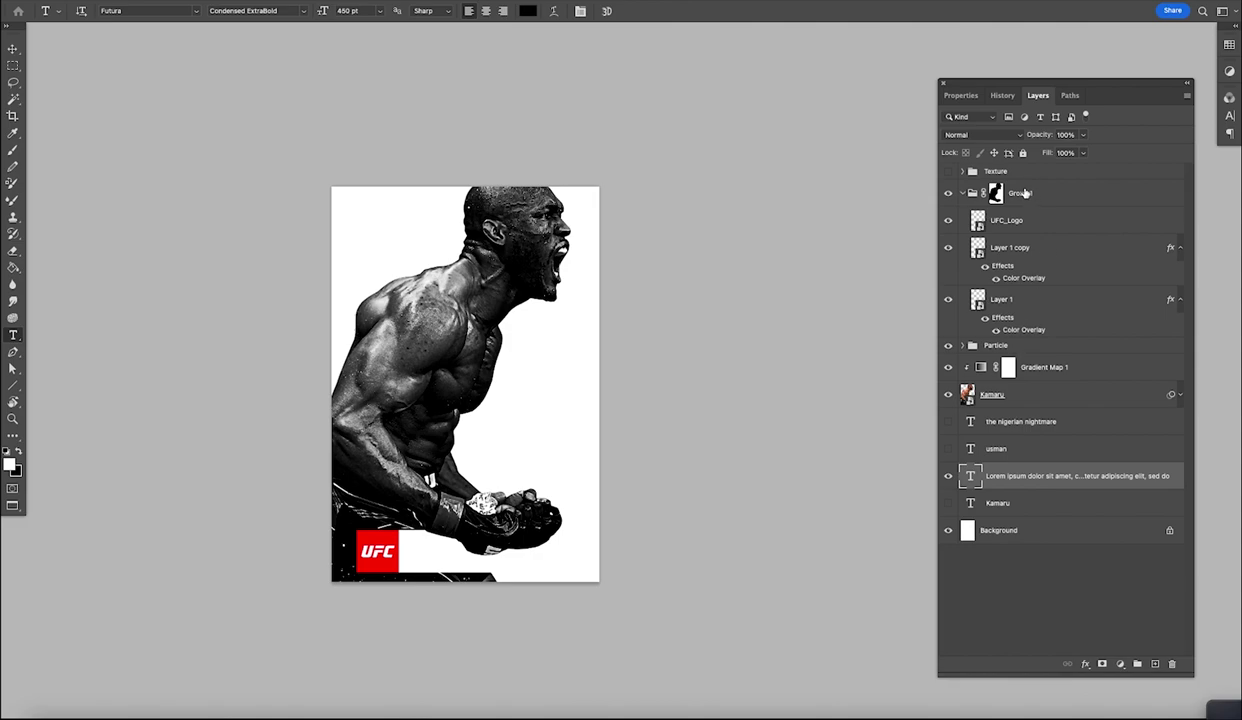
double_click(1018, 193)
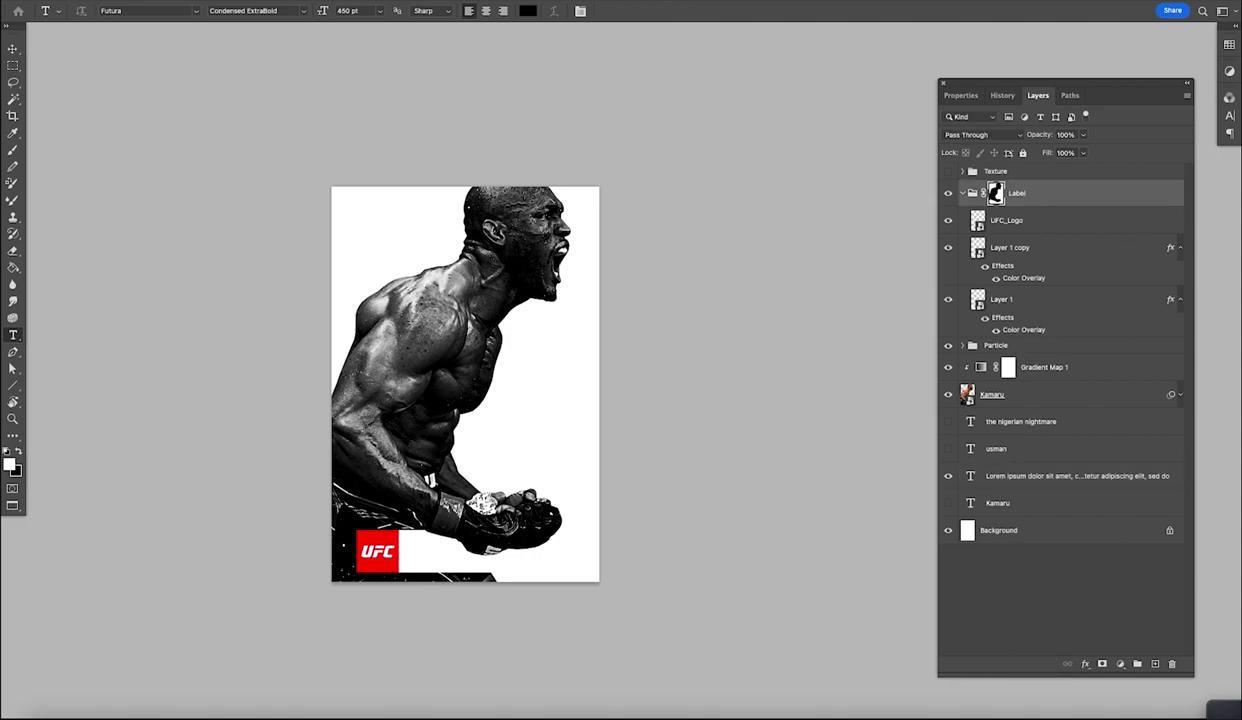
double_click(1000, 300)
text(Red_)
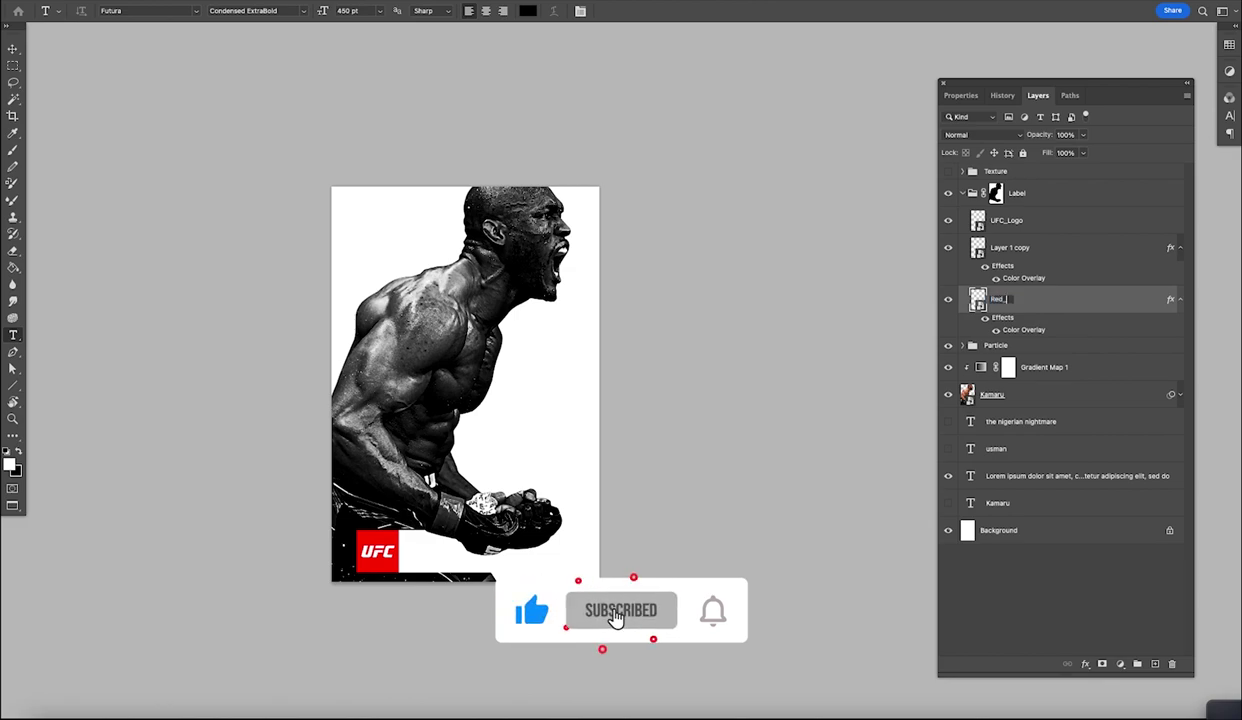
text(Box)
key(Return)
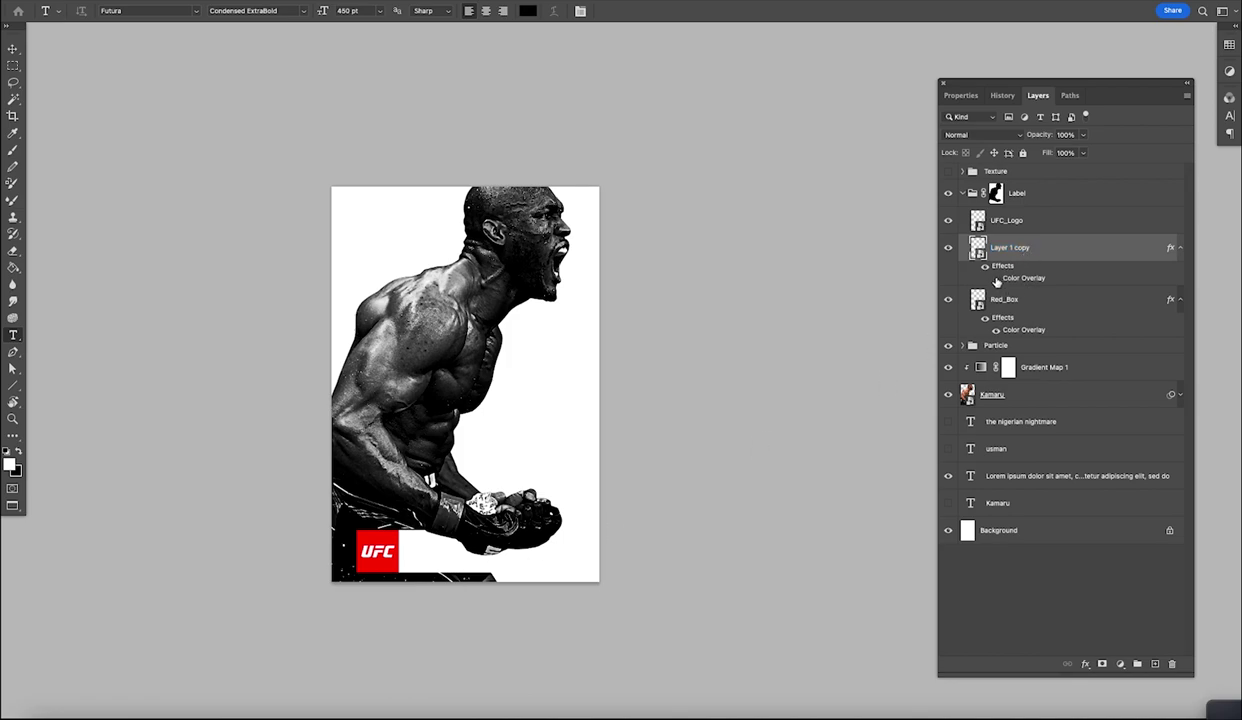
Step: Change the white UFC bar's Color Overlay to pure red on the Layer 1 copy layer
click(984, 267)
double_click(1020, 278)
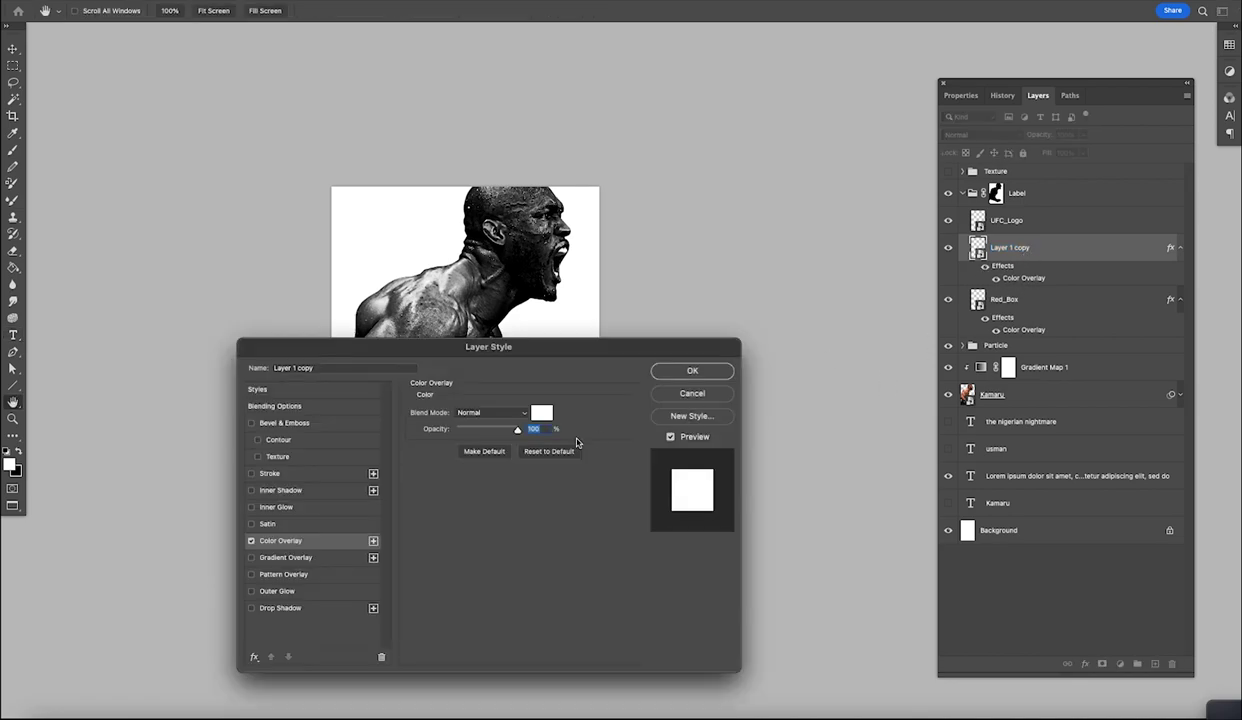
click(541, 413)
click(1028, 332)
click(1145, 316)
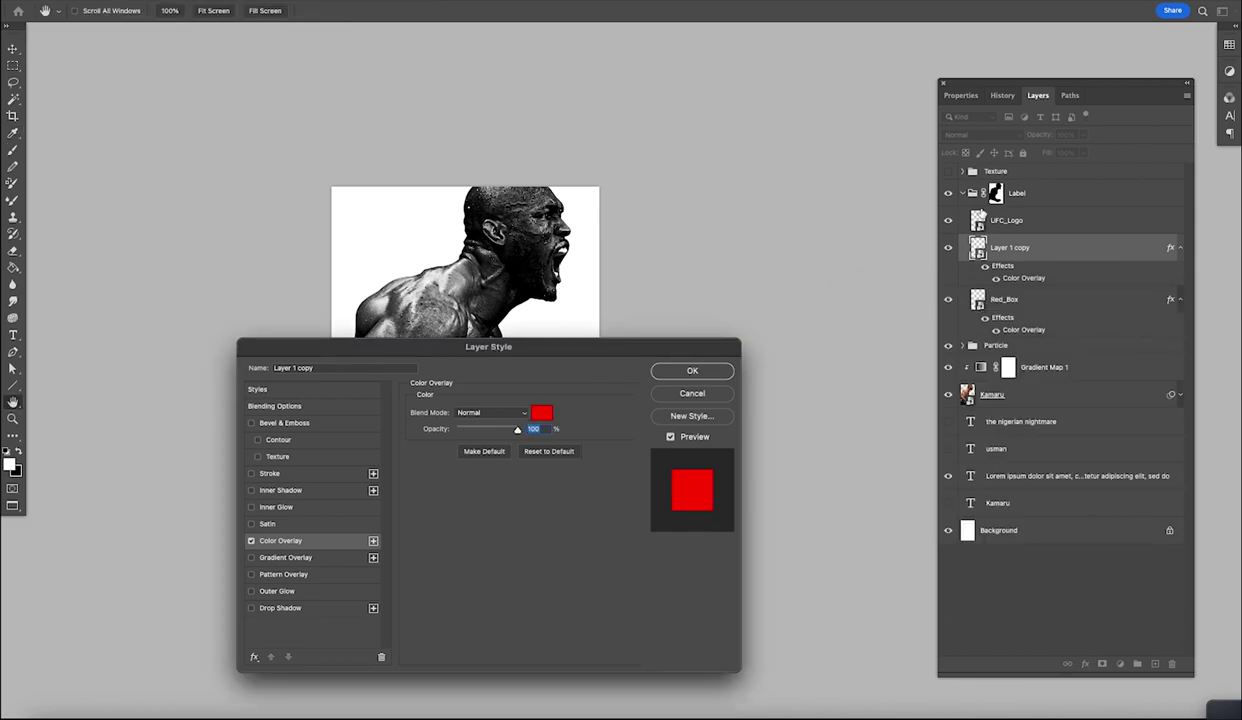
key(Return)
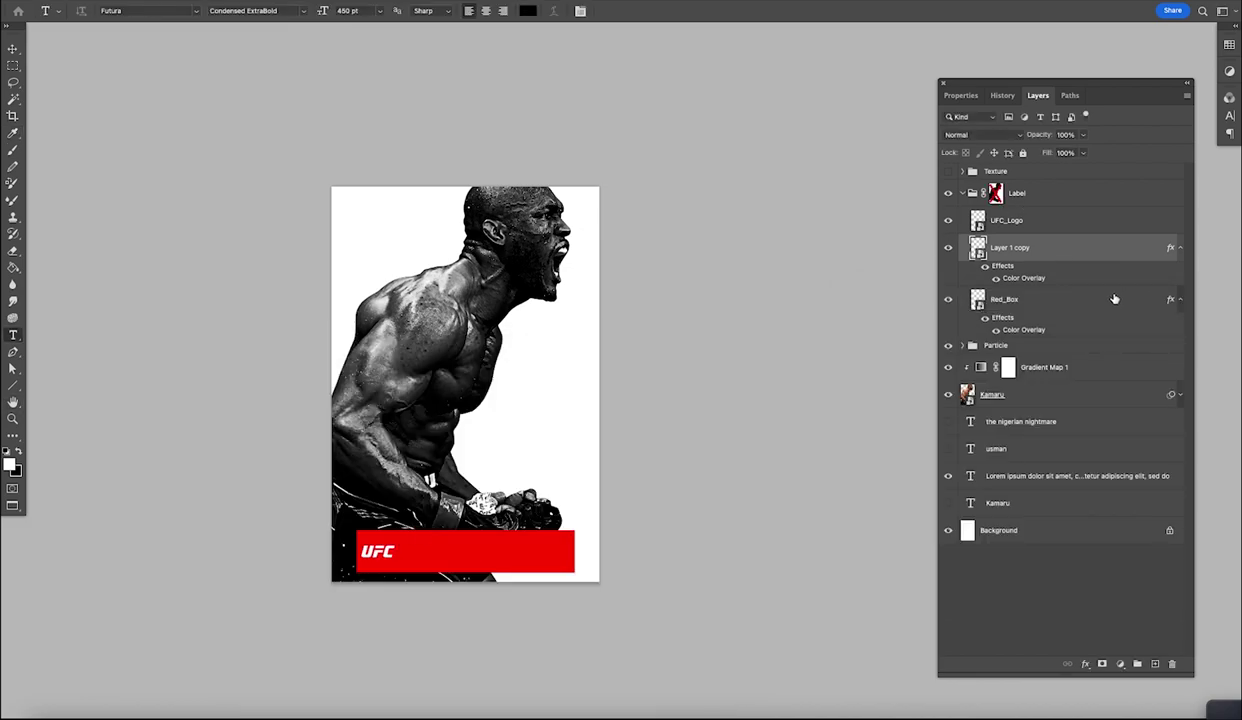
Step: Hide the Red_Box layer and place the Ultimate Fighting Championship description in a paragraph text box over the red bar at 24 pt
click(949, 300)
drag(405, 533, 573, 567)
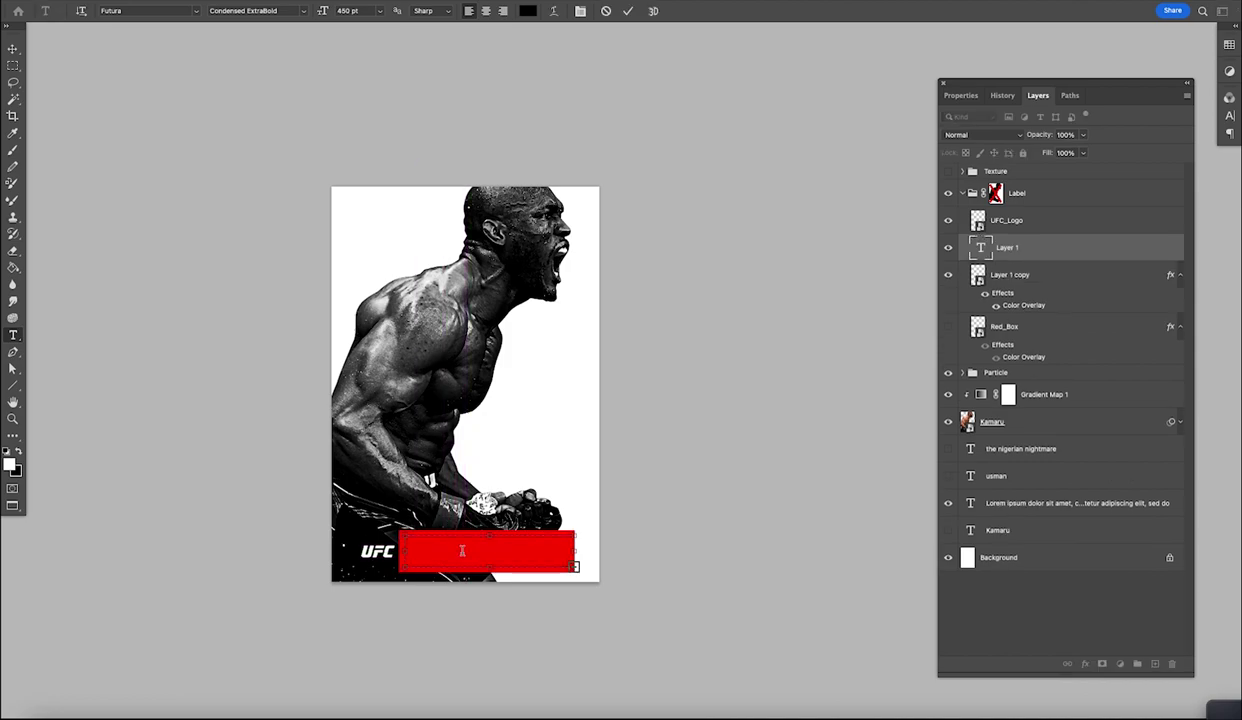
click(380, 15)
click(351, 200)
click(379, 11)
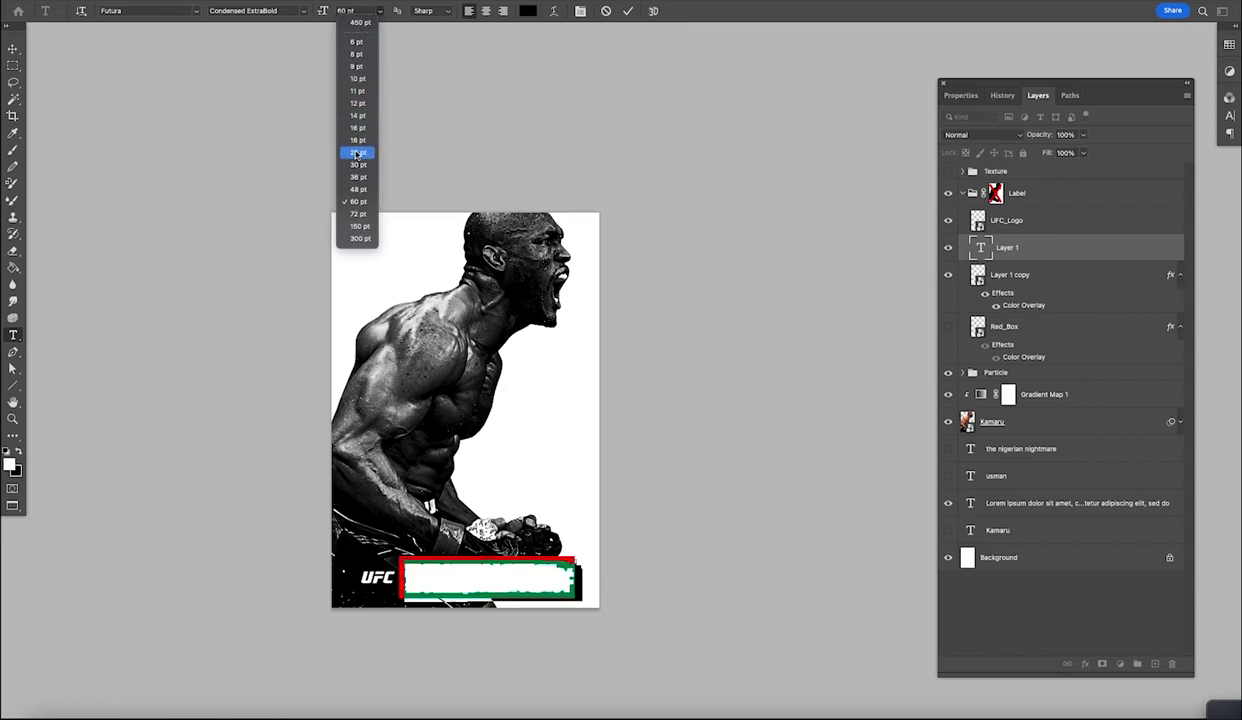
click(347, 151)
Step: Set the UFC description text's leading to Auto and its font size to 11 pt
key(super+t)
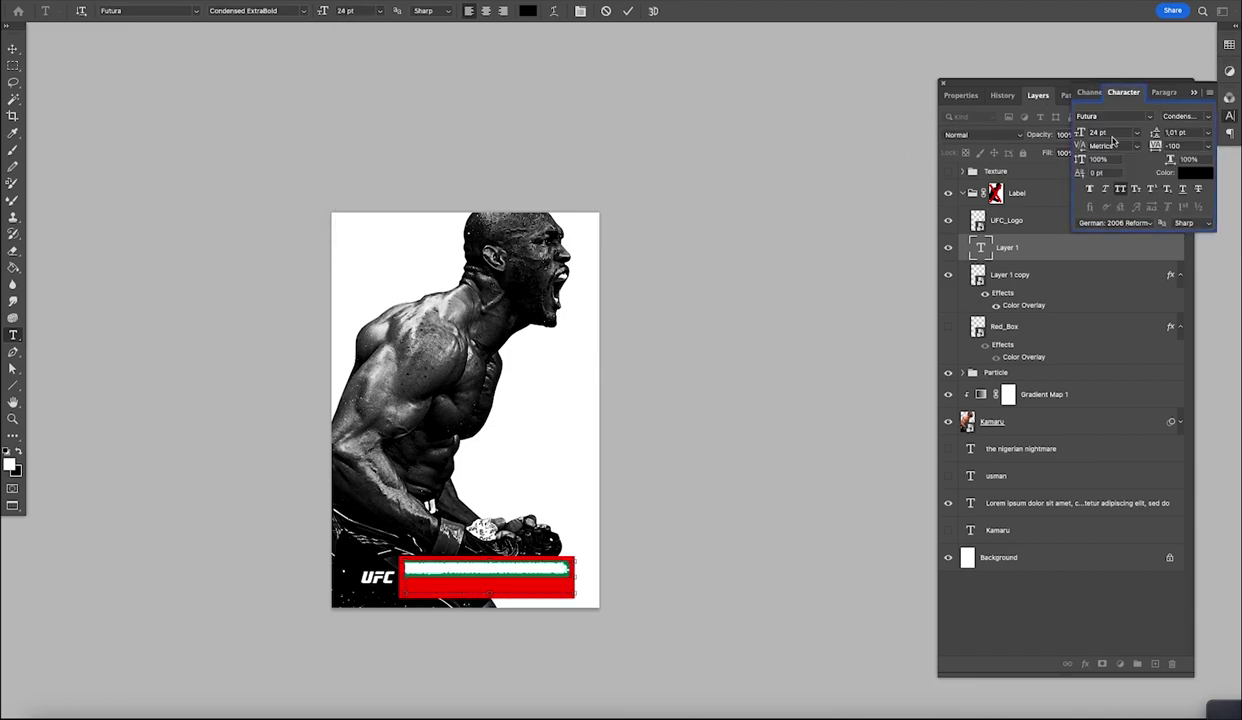
click(1207, 134)
click(1180, 147)
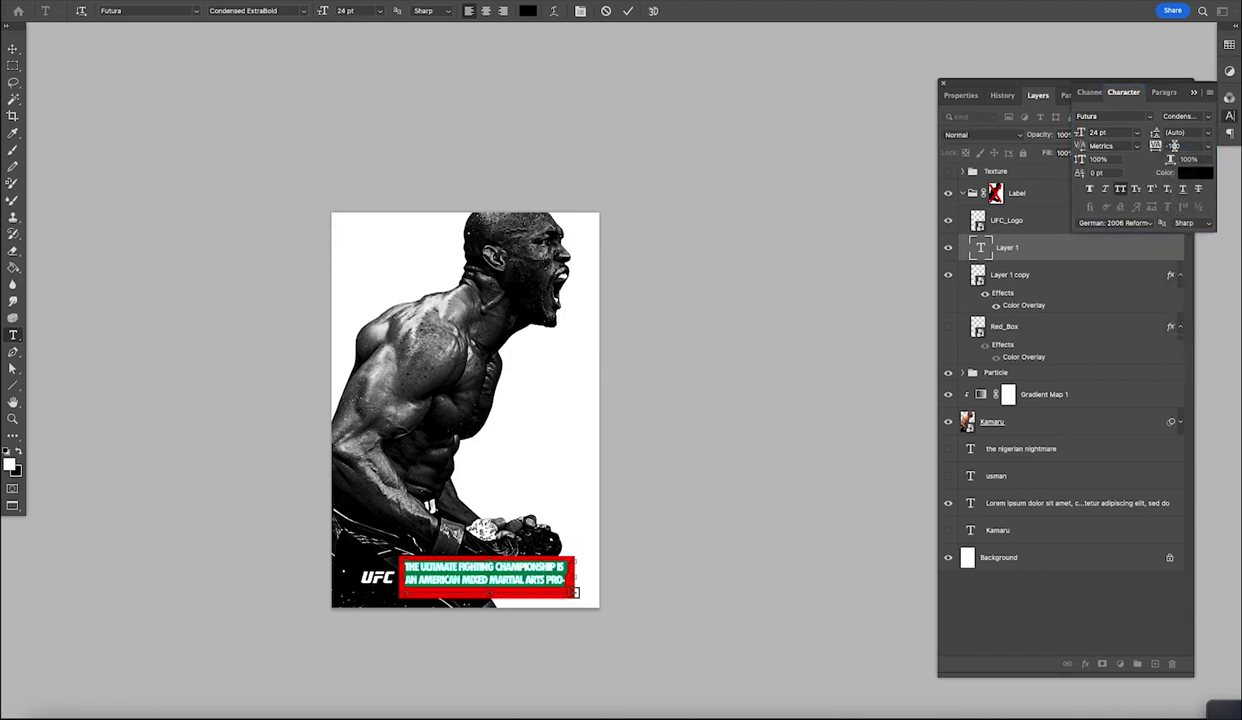
drag(1081, 137, 1044, 134)
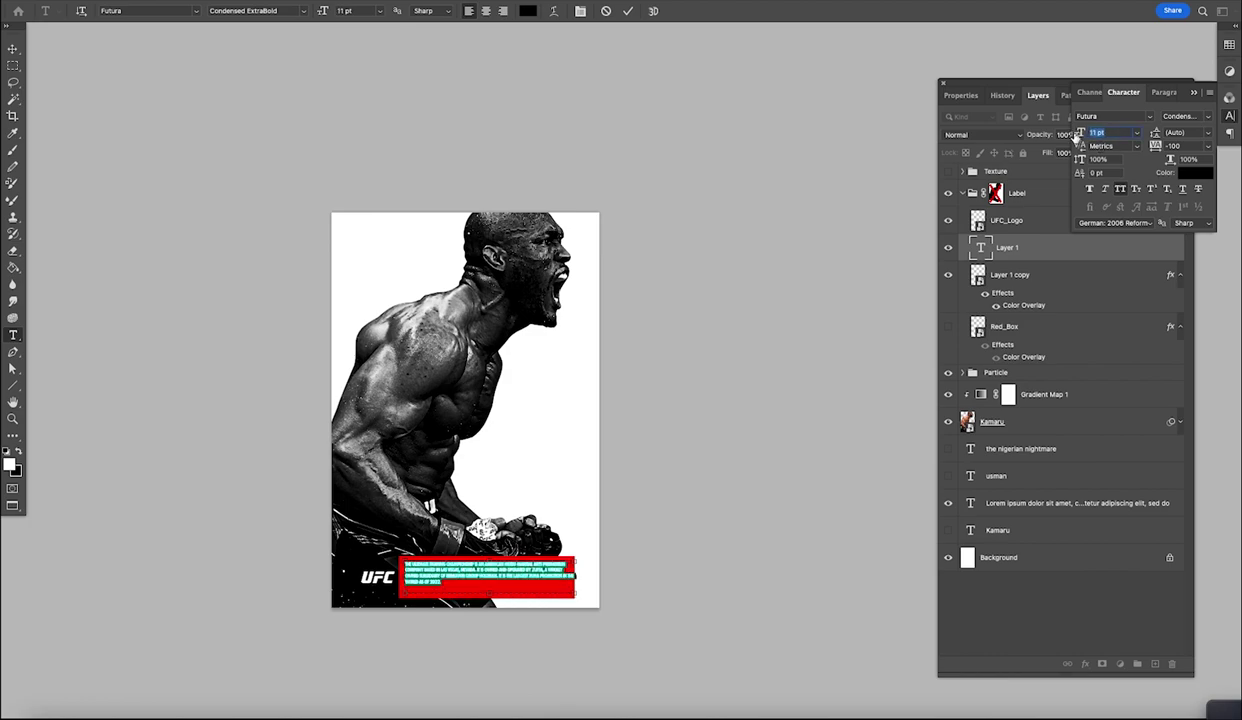
key(Return)
click(13, 48)
Step: Shift the UFC description text slightly left and down within the red bar
key(z)
click(519, 586)
click(519, 586)
drag(526, 584, 566, 536)
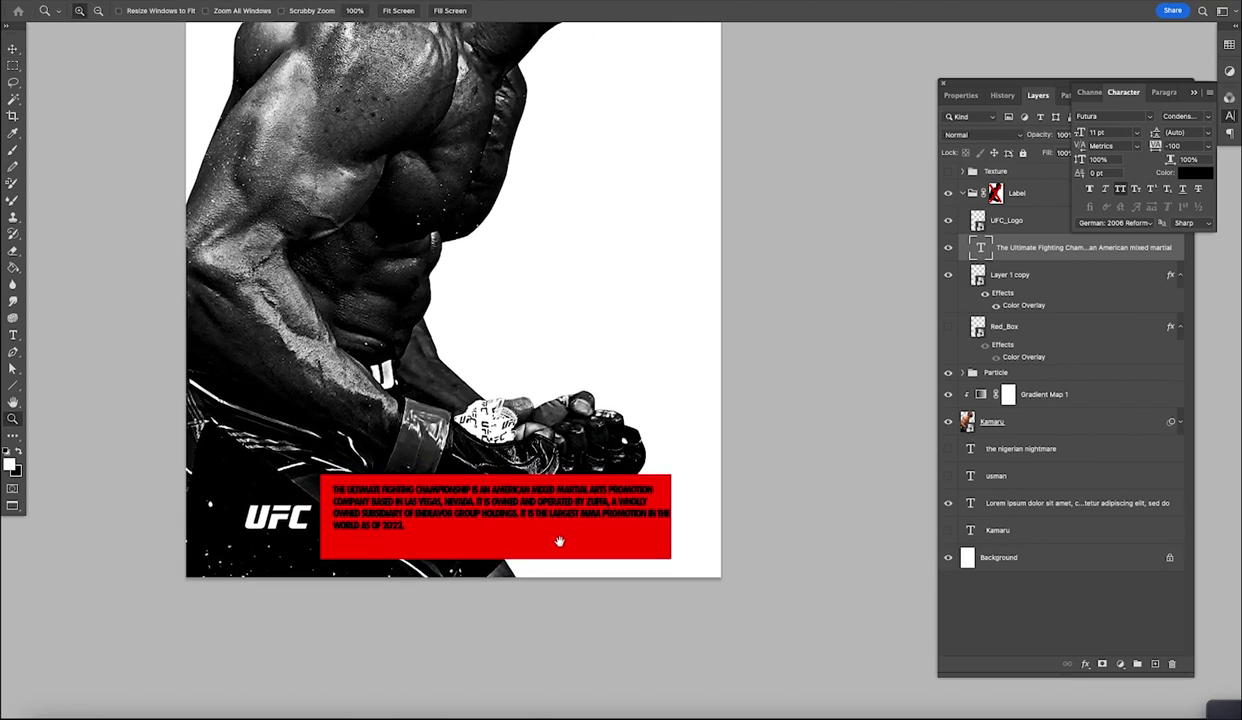
key(t)
click(560, 508)
key(super+Return)
key(v)
key(shift+Left)
key(shift+Left)
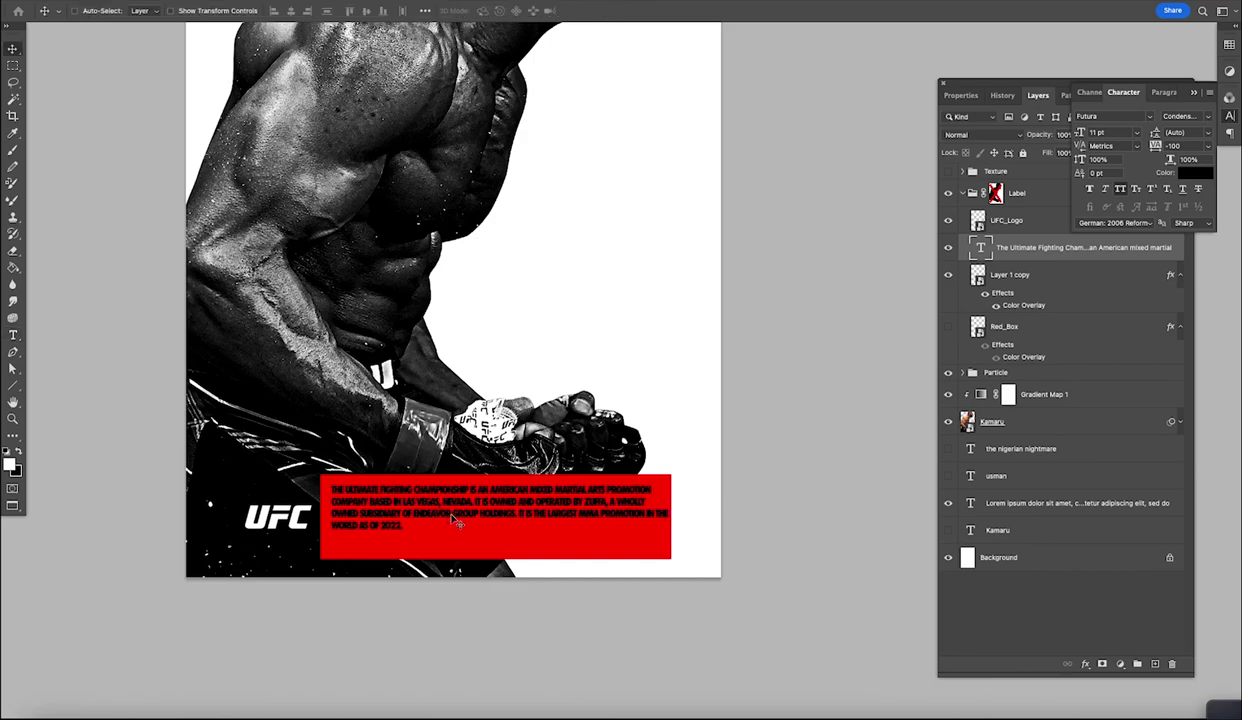
key(shift+Down)
drag(455, 520, 453, 524)
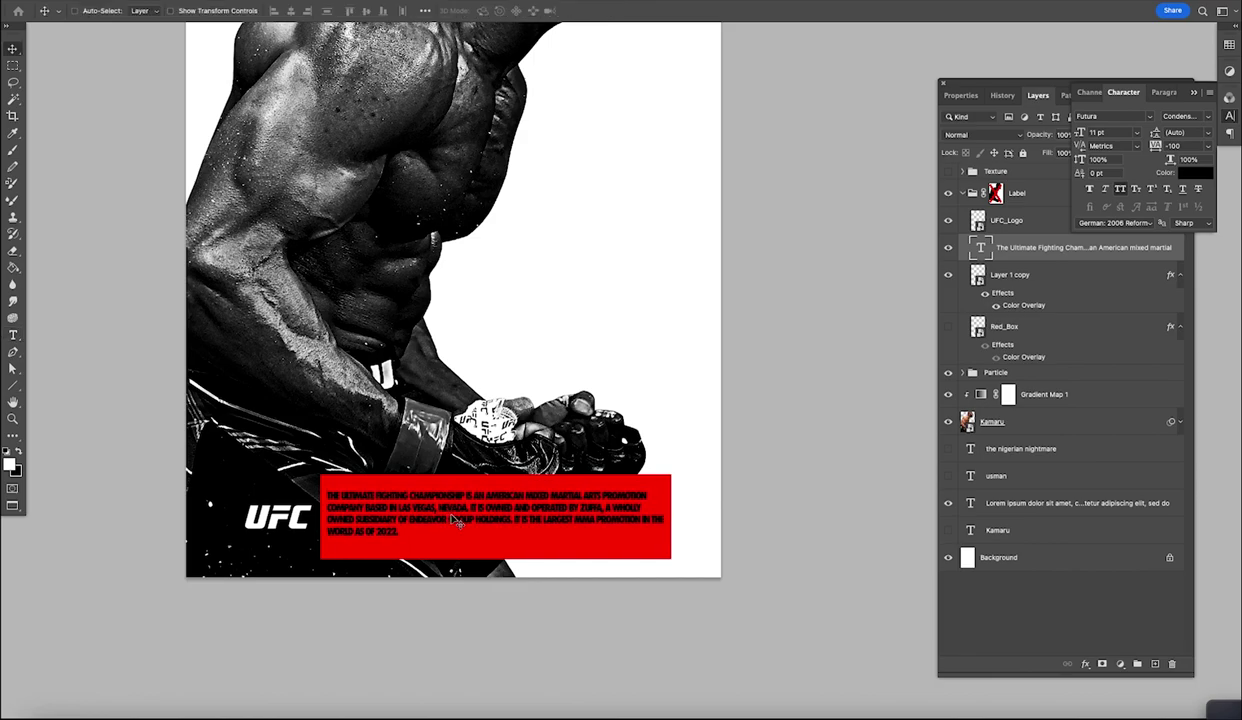
Step: Narrow and shorten the description's text box so that its last line starts with "IN THE WORLD"
key(t)
click(545, 520)
drag(661, 521, 648, 522)
mouse_move(480, 552)
mouse_down()
mouse_move(475, 524)
mouse_move(480, 538)
mouse_up()
click(13, 49)
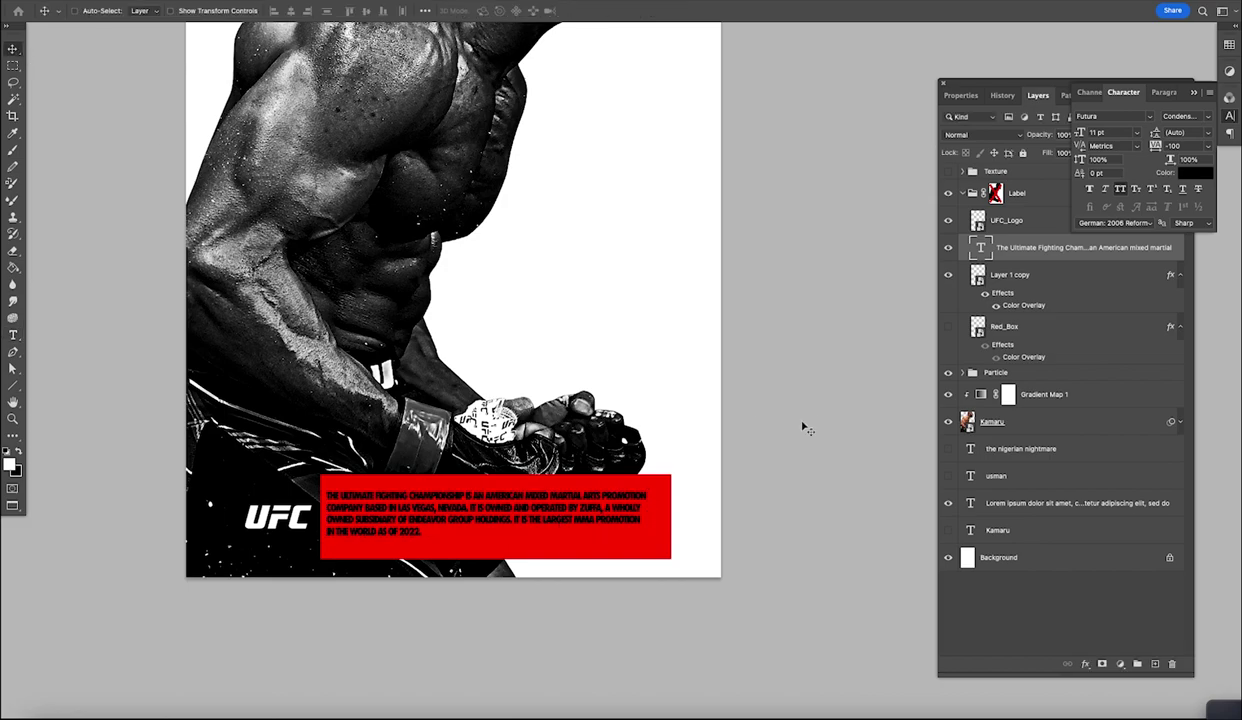
Step: Nudge the description text a little to the right to balance its margins inside the red bar
key(Right)
key(Right)
key(Right)
key(Right)
key(Right)
key(Right)
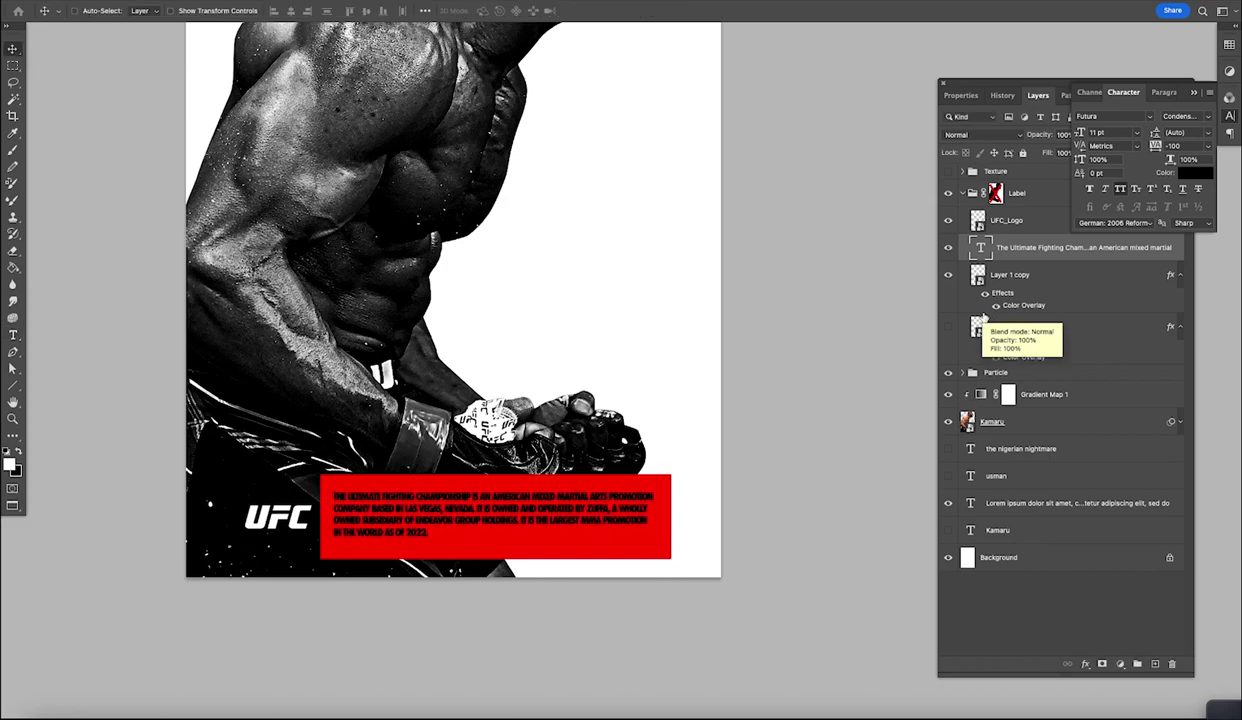
double_click(980, 247)
key(Escape)
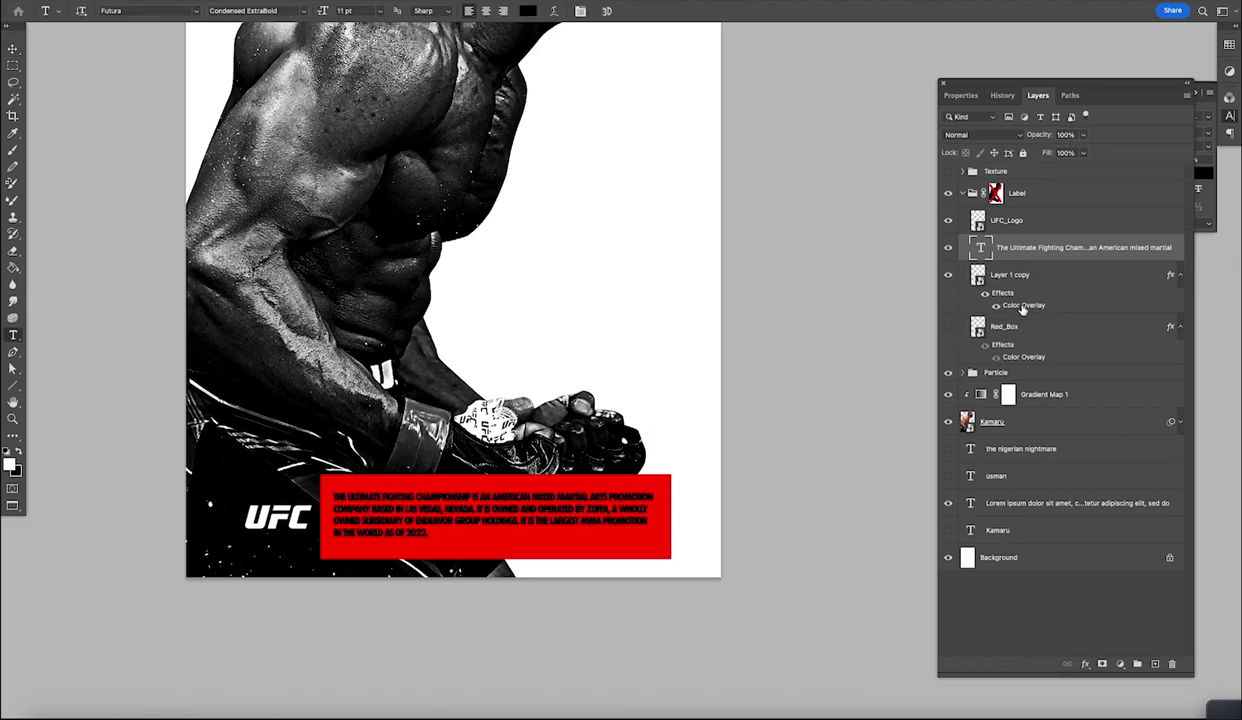
Step: Change the Color Overlay of the Layer 1 copy layer to white (ffffff) and show the Red_Box layer
double_click(1022, 306)
click(541, 412)
click(705, 280)
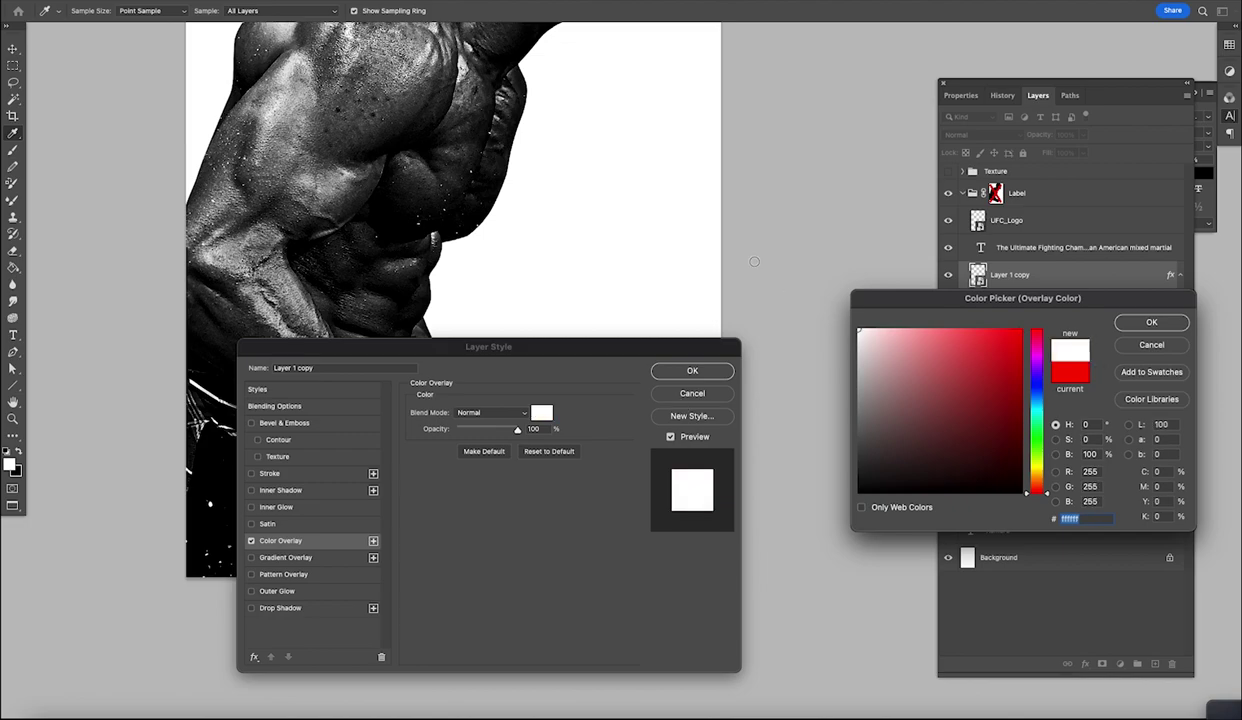
key(Return)
key(Return)
click(949, 327)
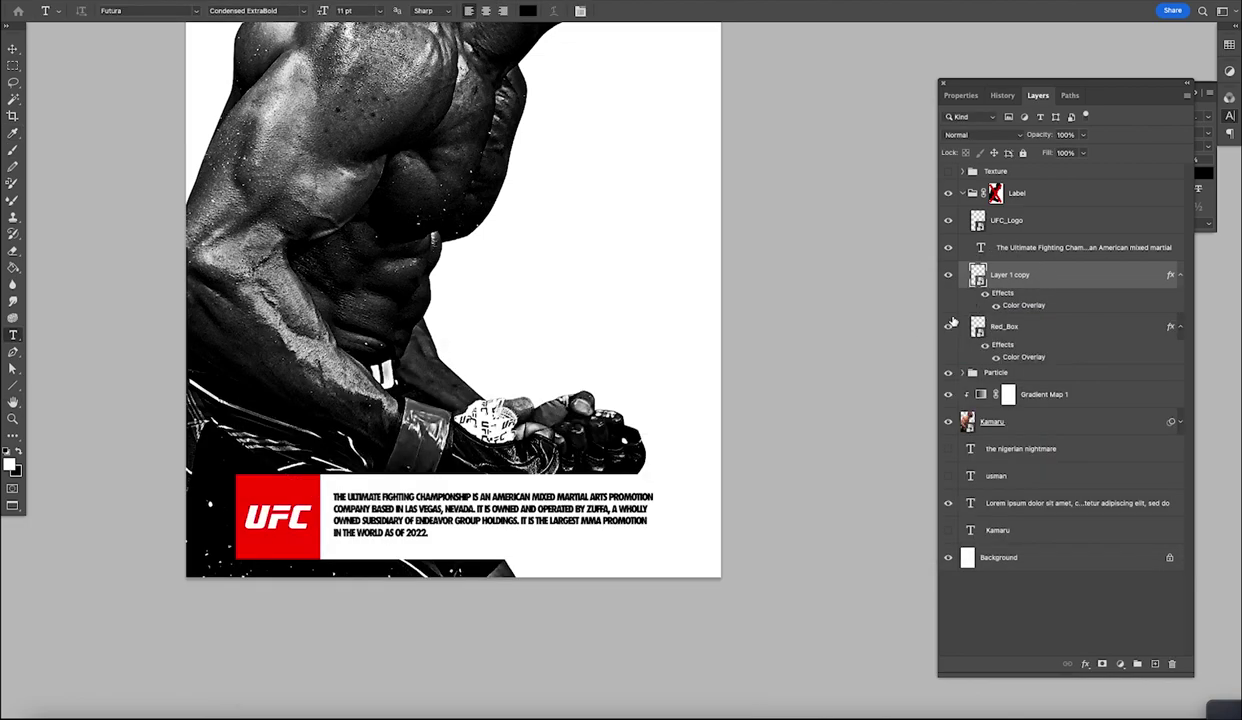
Step: Show the Texture group and the hidden nickname, usman and Kamaru text layers
key(z)
alt+click(523, 397)
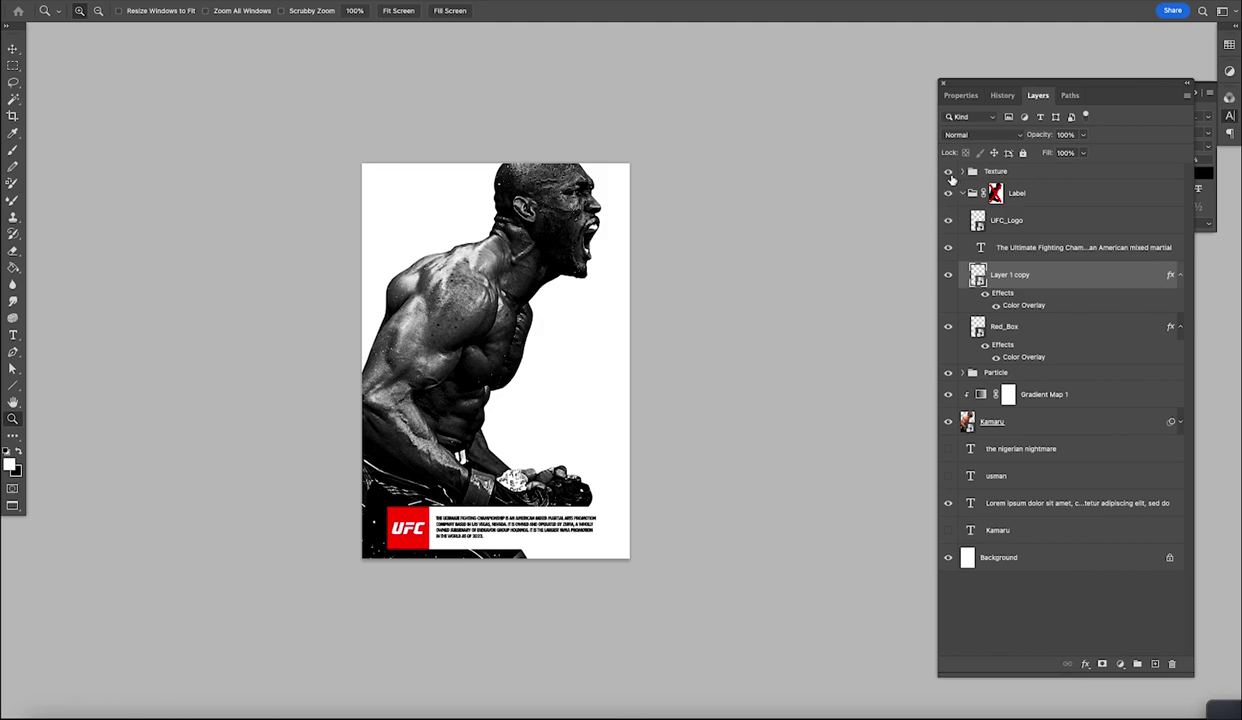
click(949, 173)
drag(947, 457, 948, 530)
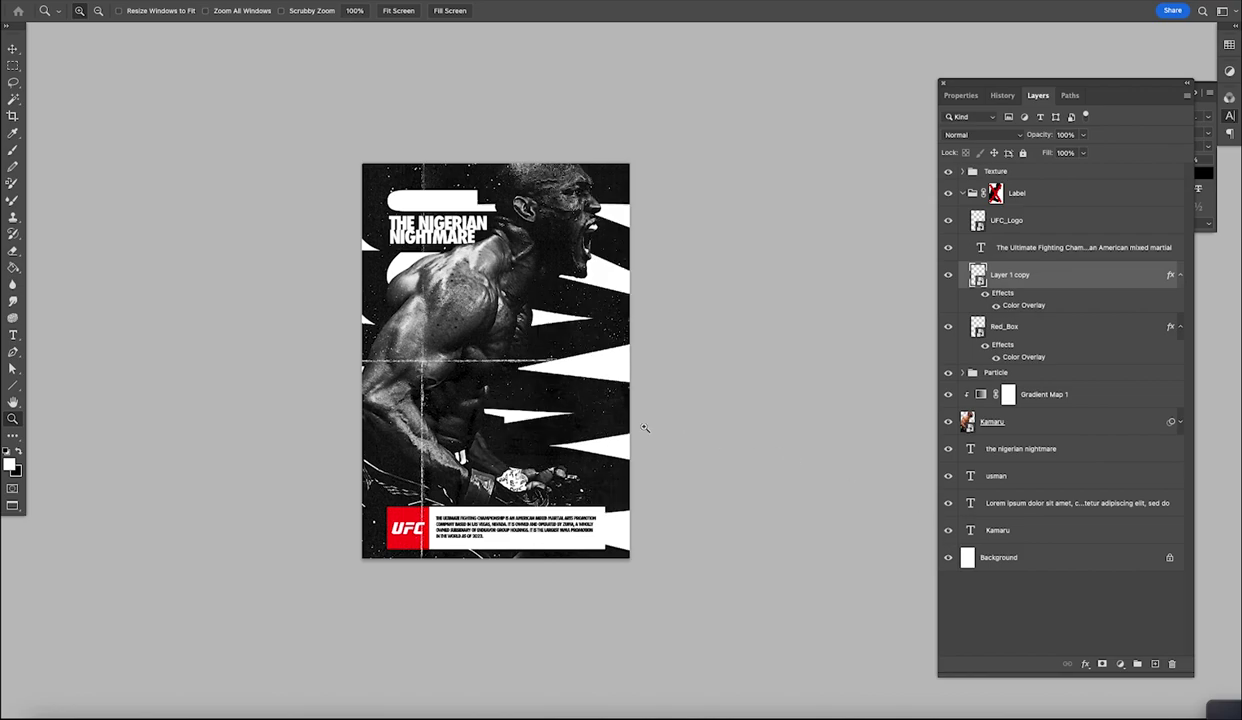
drag(655, 401, 676, 408)
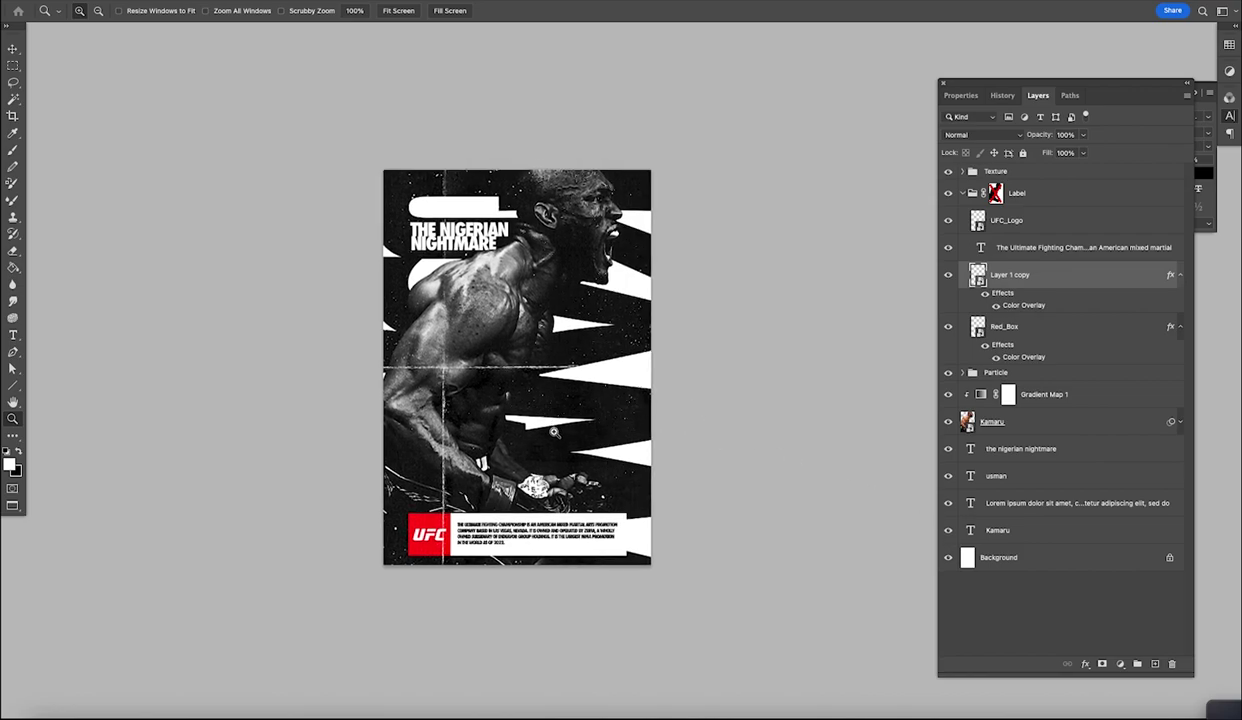
click(471, 527)
Step: Switch to the browser, search Google for "kamaru usman", copy the fighter's description and return to Photoshop
key(super+Tab)
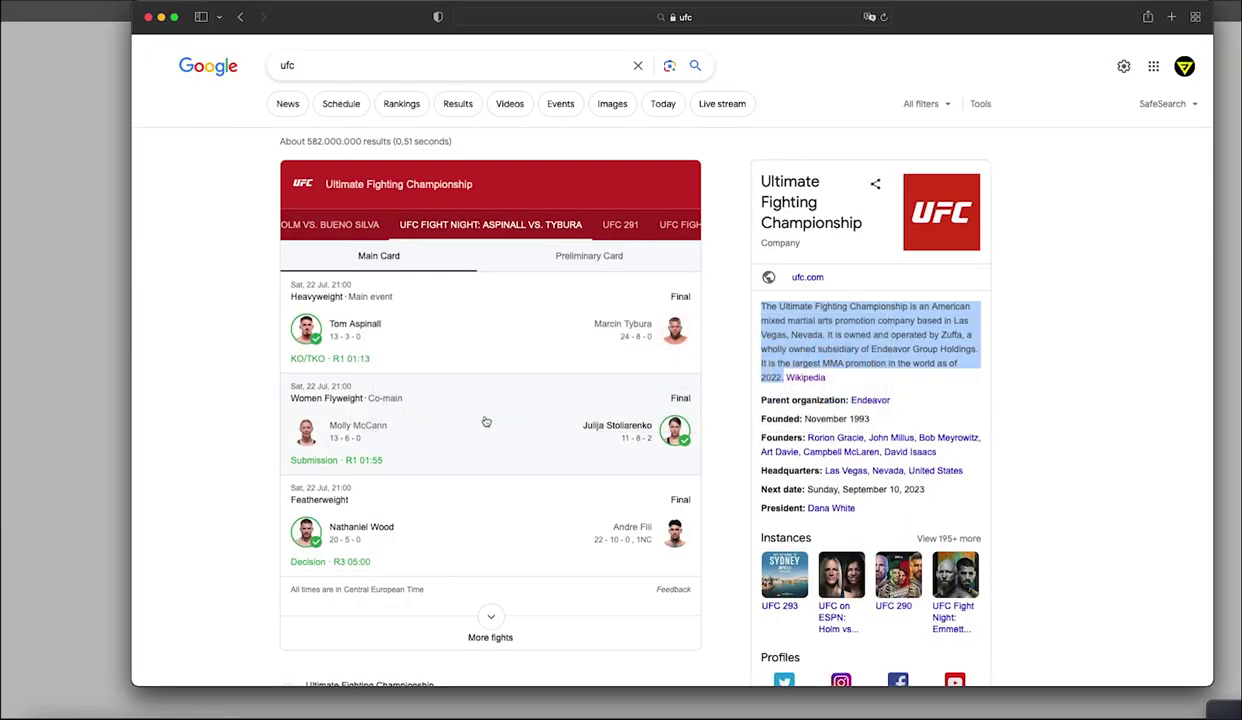
double_click(287, 65)
text(kama)
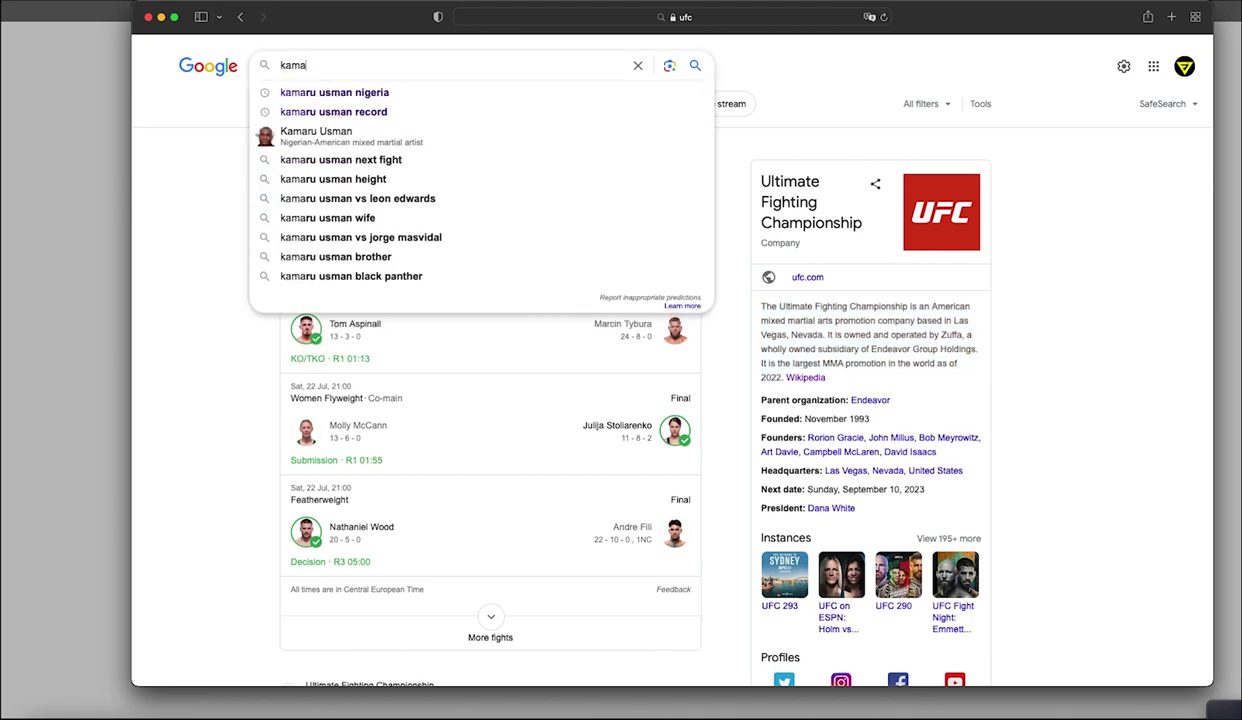
text(ru usman)
key(Return)
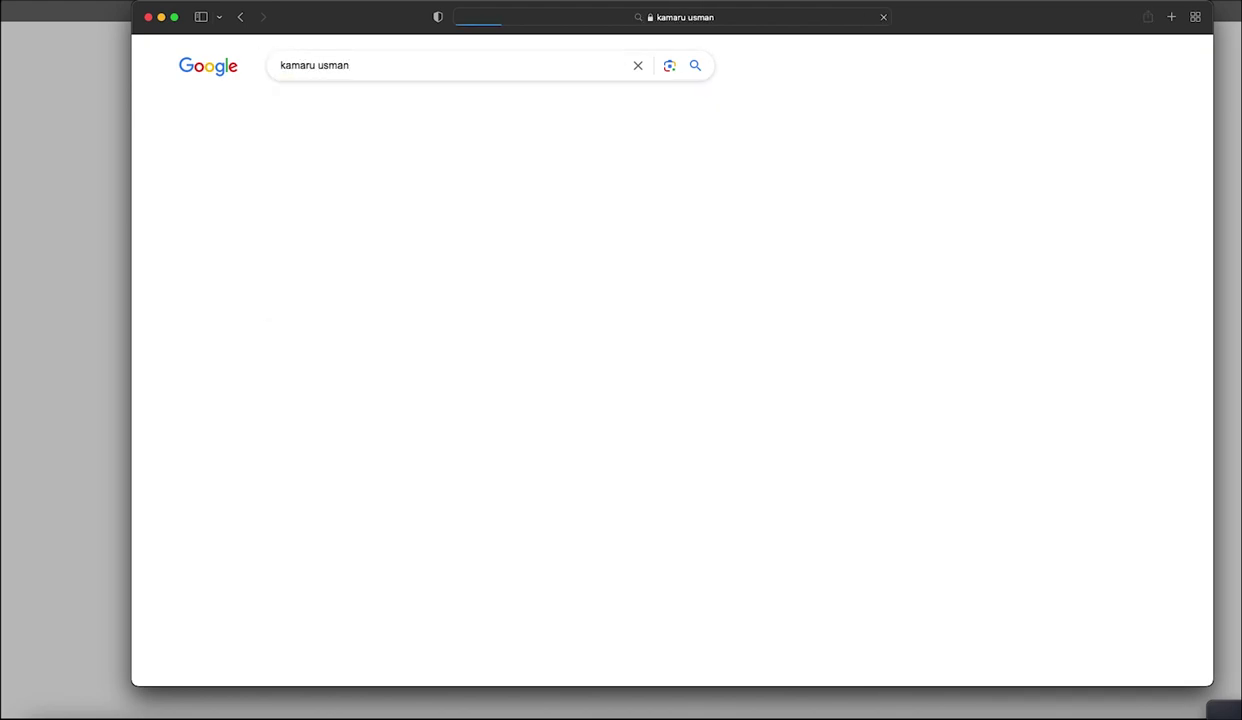
drag(838, 553, 750, 481)
key(super+Tab)
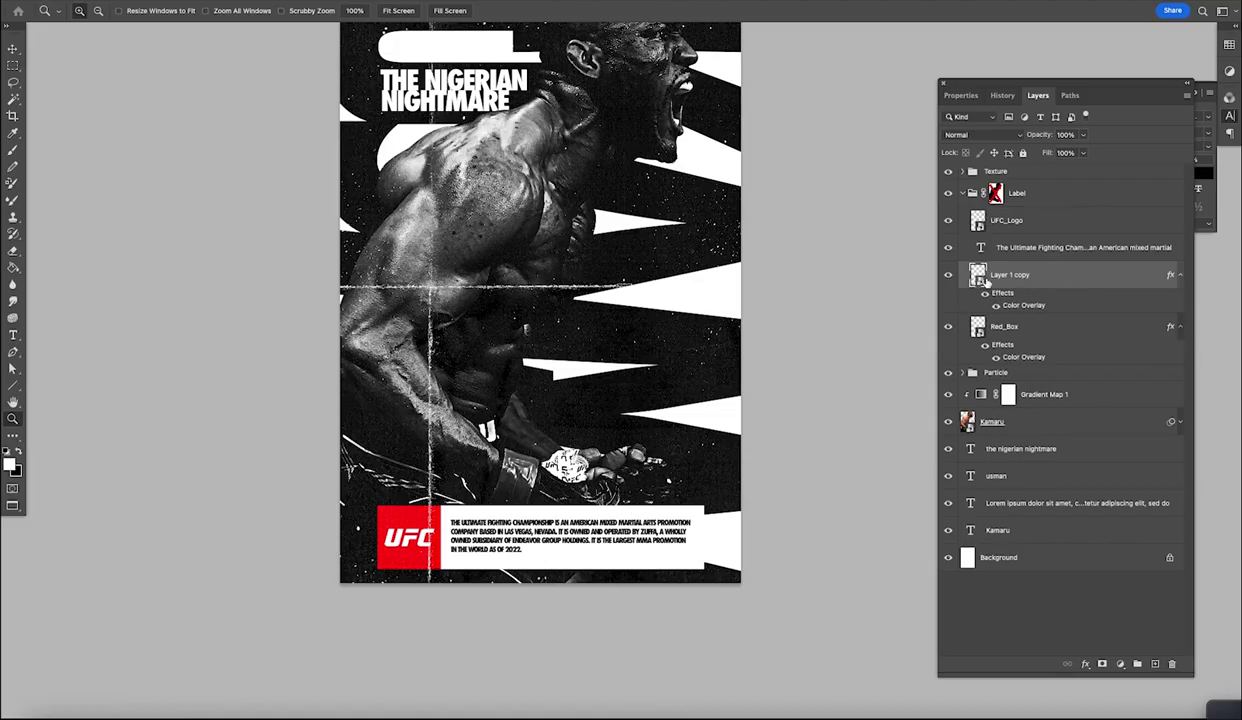
Step: Duplicate the UFC description layer, hide the original and replace the copy's text with the Kamarudeen Usman description
click(1007, 250)
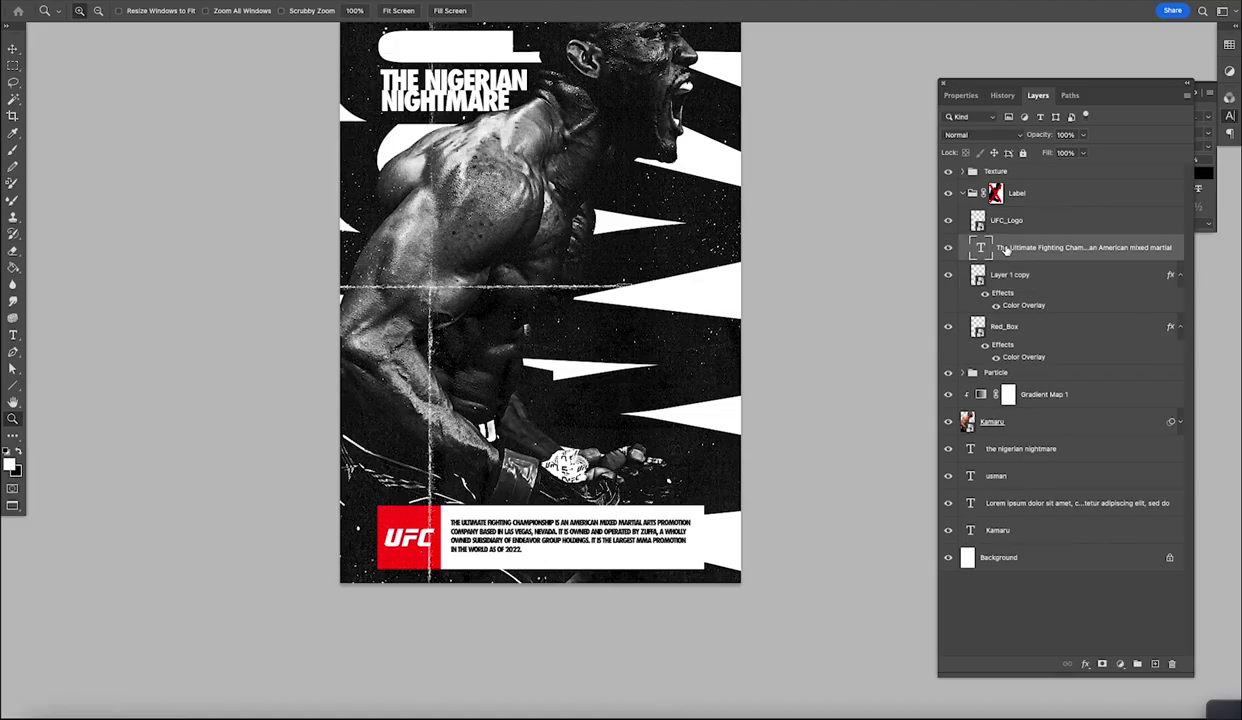
key(super+j)
click(948, 275)
key(t)
click(552, 549)
key(super+a)
text(KAMARUDEEN USMAN IS A NIGERIAN-AMERICAN PROFESSIONAL MIXED MARTIAL ARTIST, FORMER FREESTYLE WRESTLER AND RETIRED FOLKSTYLE WRESTLER. HE CURRENTLY COMPETES IN THE WELTERWEIGHT DIVISION IN THE ULTIMATE FIGHTING CHAMPIONSHIP, WHERE HE IS THE FORMER UFC WELTERWEIGHT CHAMPION.)
key(Escape)
key(z)
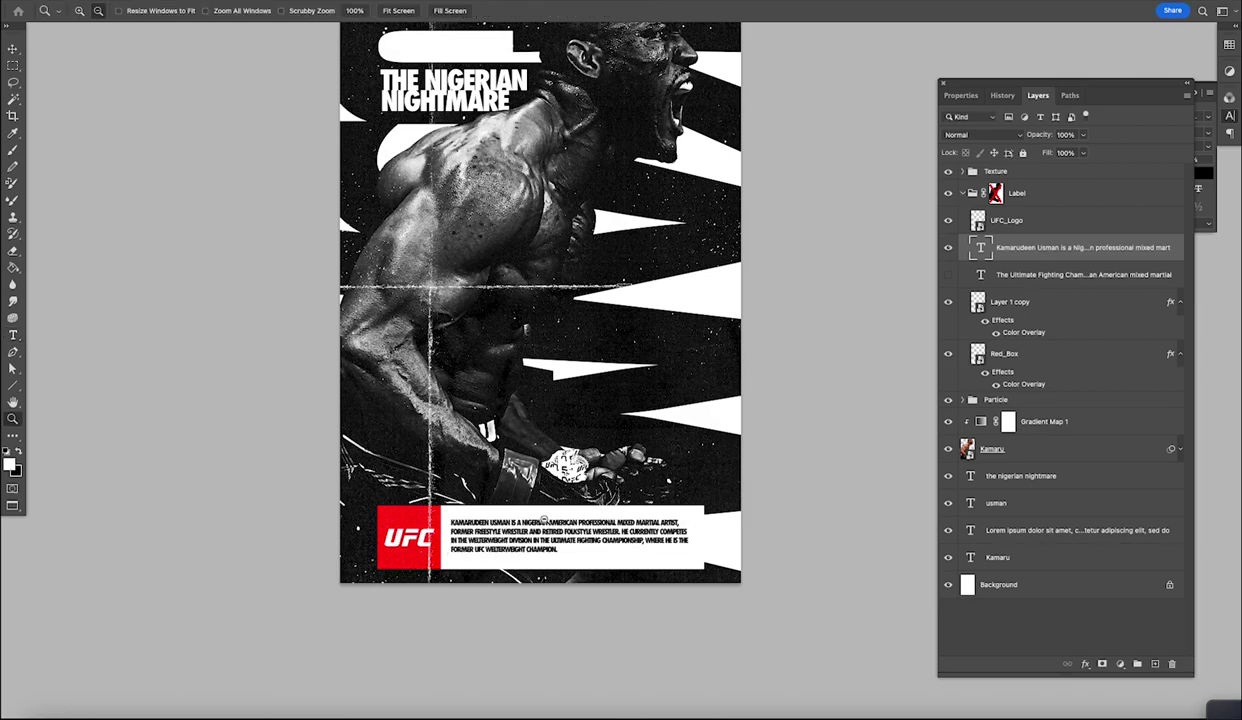
Step: Try to reduce the height of the white bar on the Layer 1 copy layer around the description text
alt+click(631, 547)
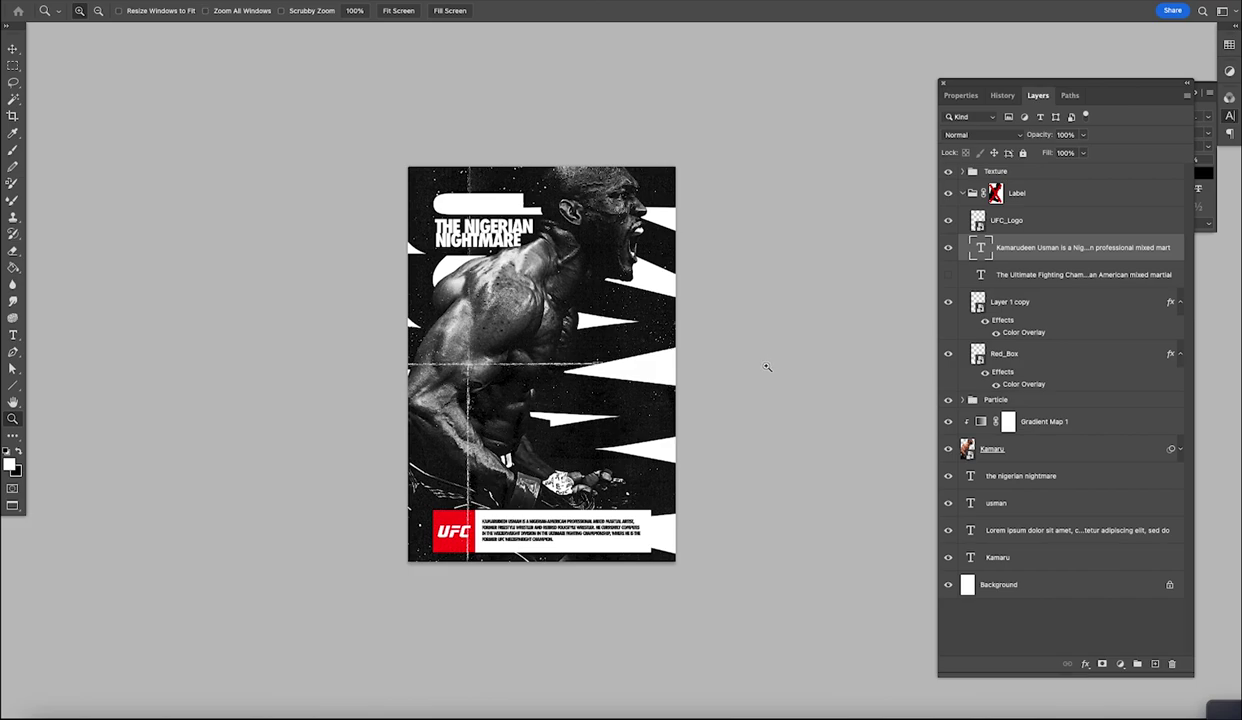
click(996, 305)
key(super+t)
drag(563, 551, 566, 543)
key(Return)
key(shift+Down)
key(shift+Down)
key(shift+Down)
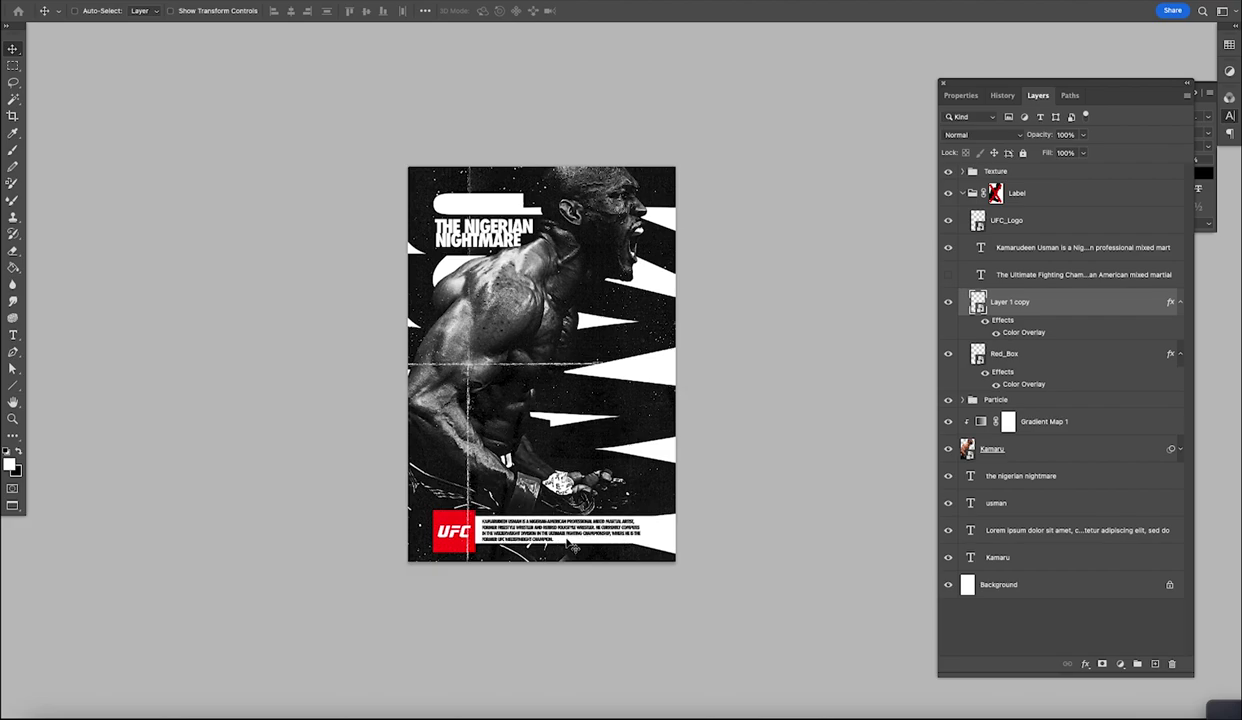
Step: Undo the white bar's height reduction
key(z)
click(554, 522)
click(554, 522)
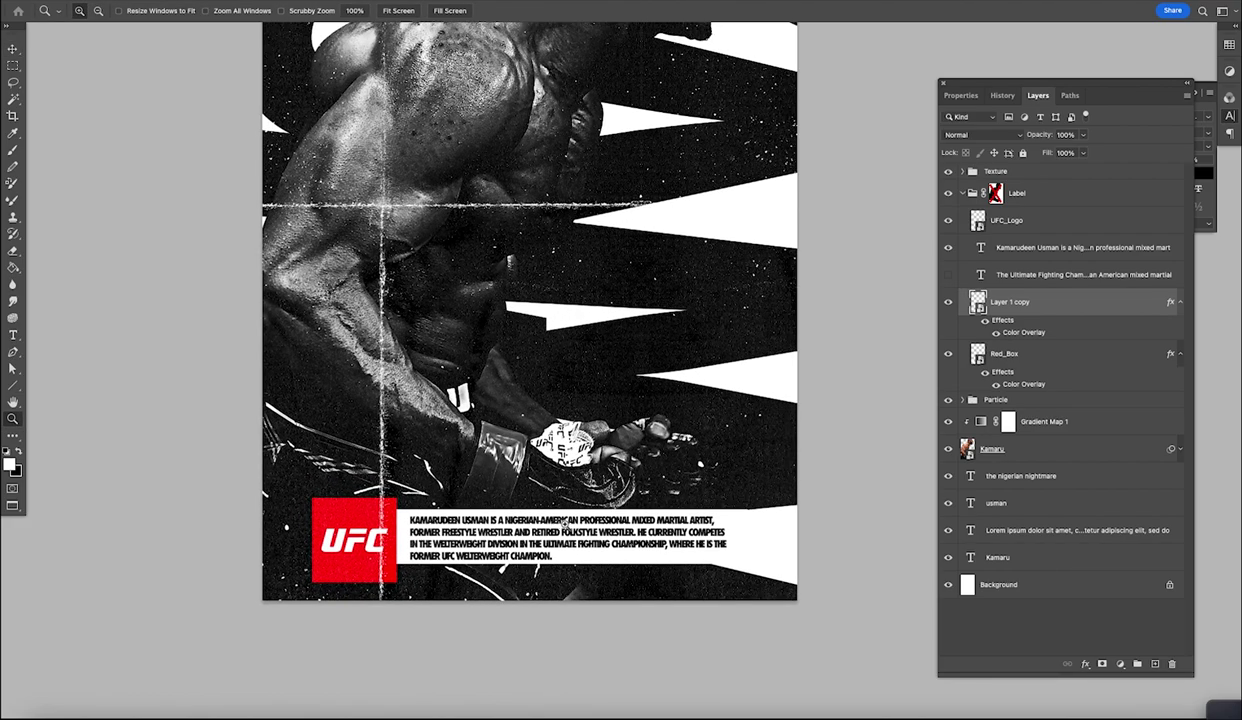
key(super+z)
key(super+z)
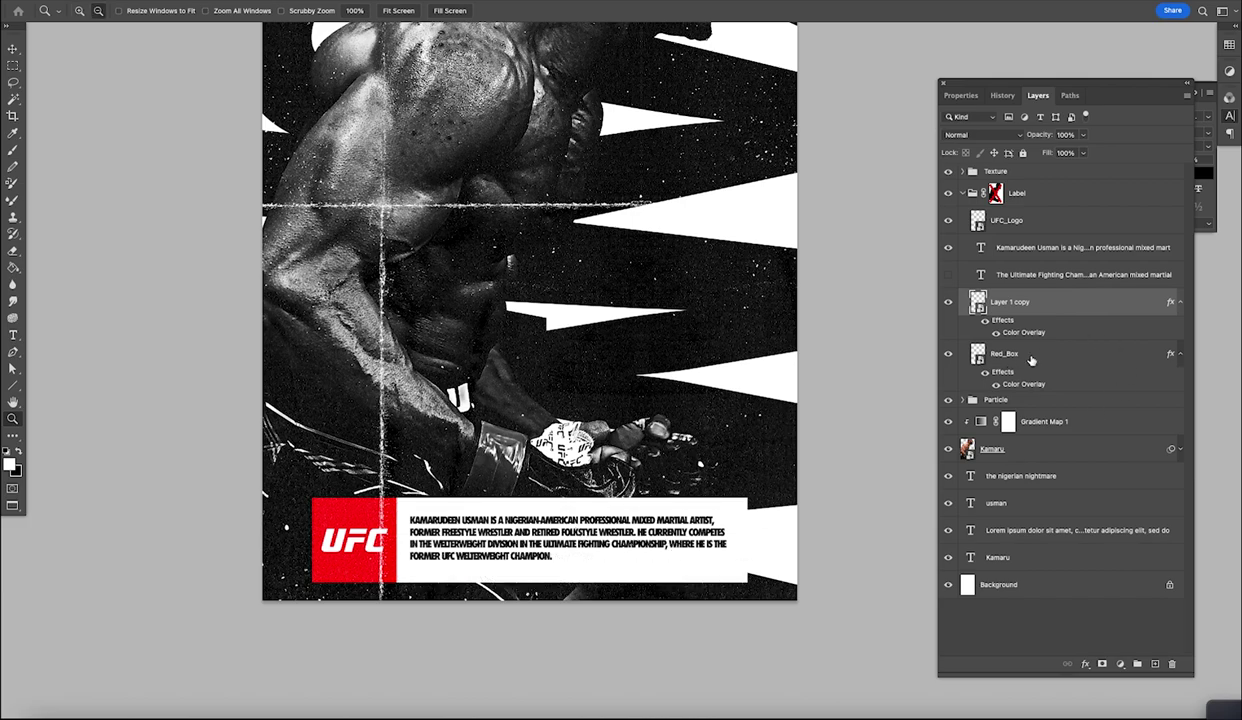
Step: Try to reduce the height of the white bar and Red_Box together and nudge the description text up slightly
shift+click(1031, 356)
key(super+t)
drag(530, 582, 530, 562)
drag(530, 498, 530, 506)
key(Return)
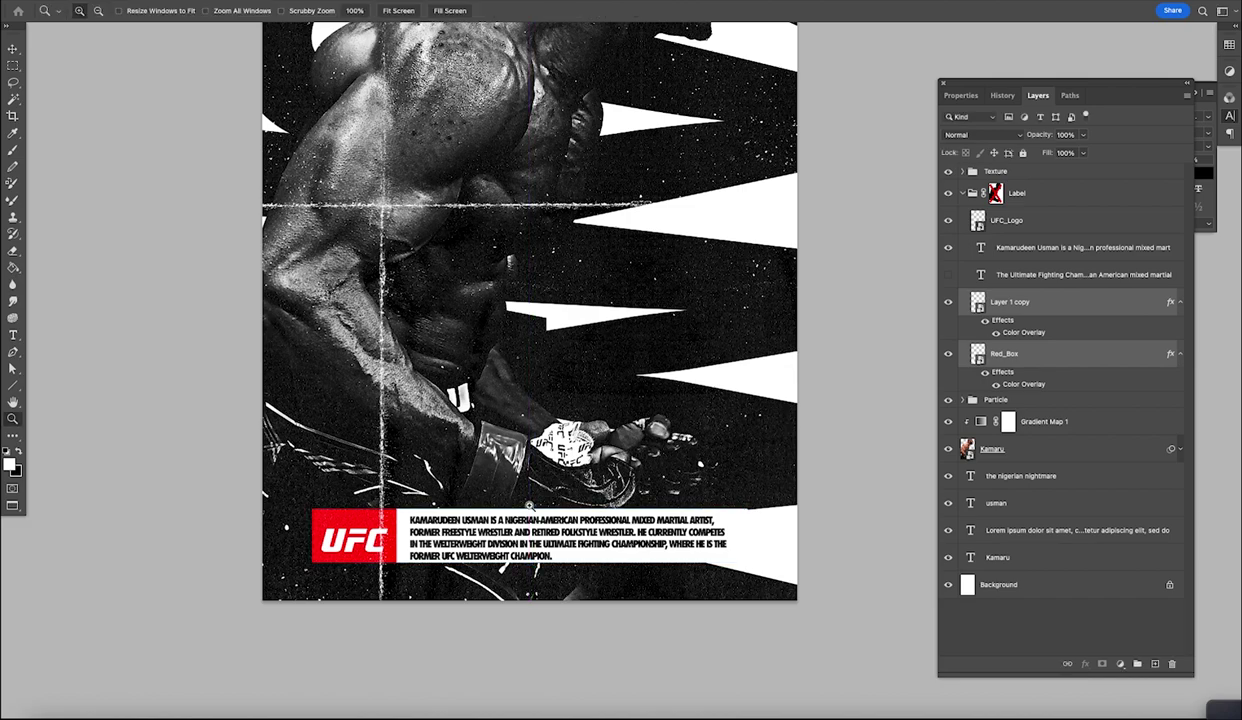
click(1036, 252)
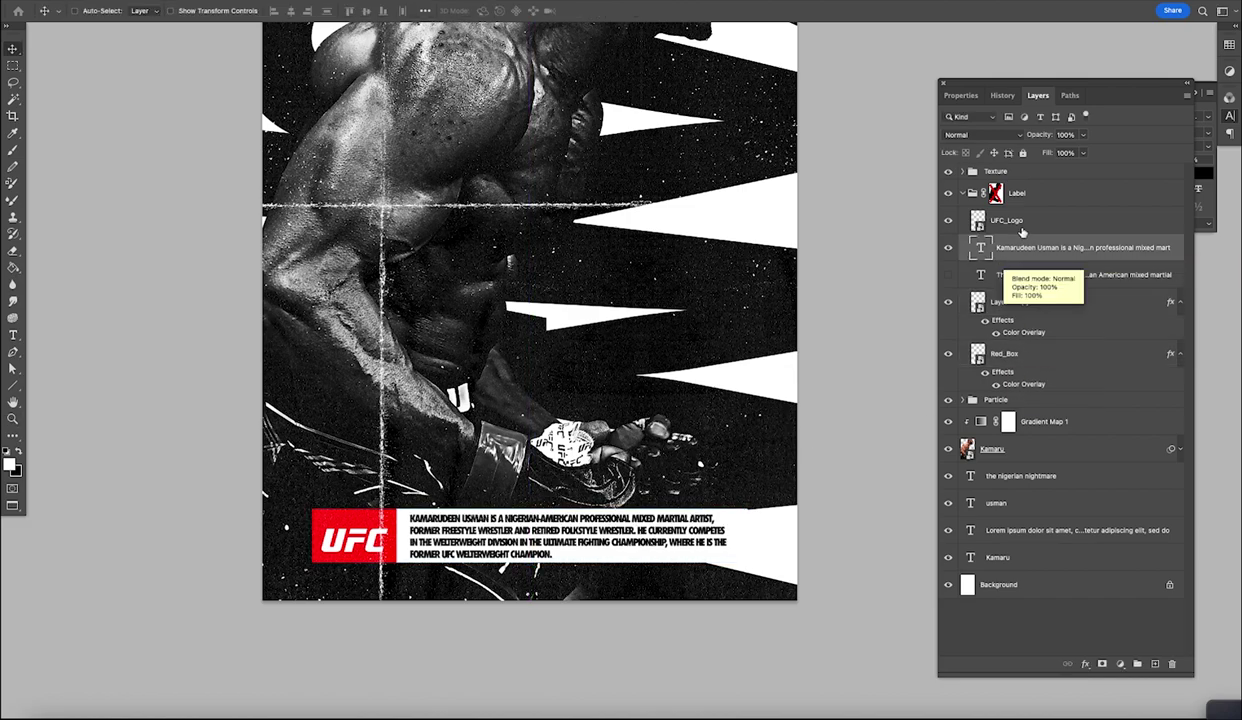
click(1020, 226)
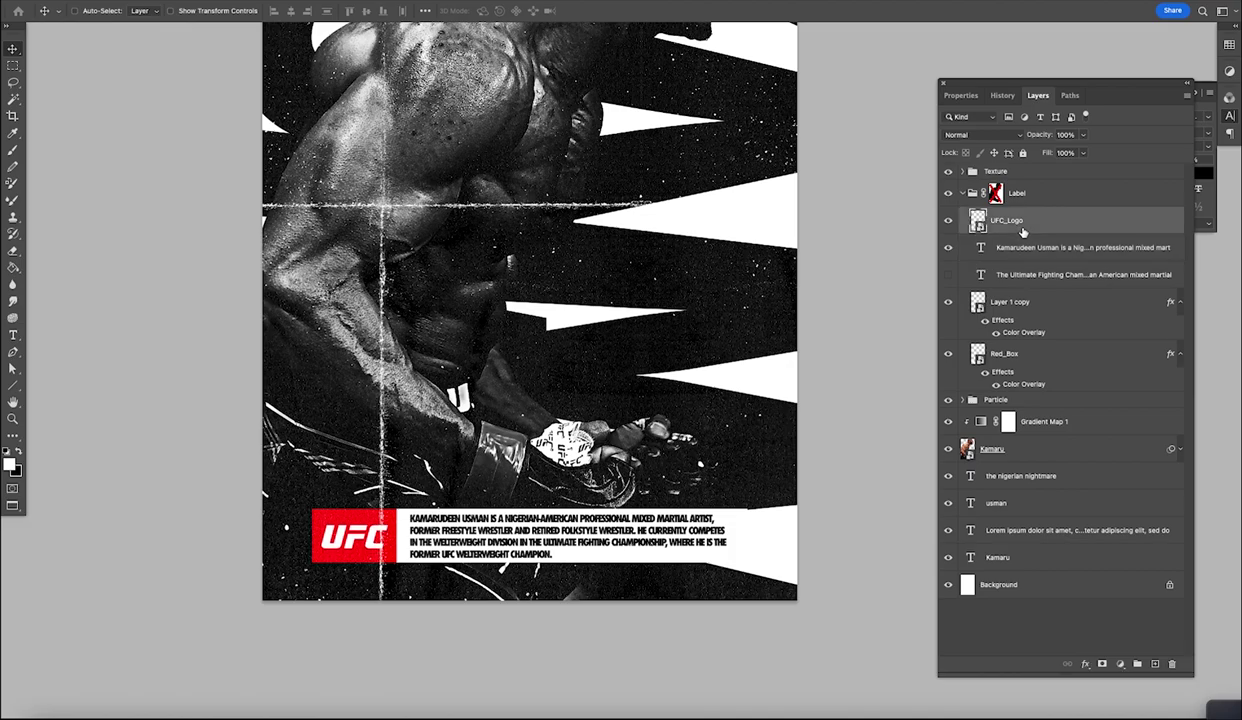
key(z)
alt+click(556, 506)
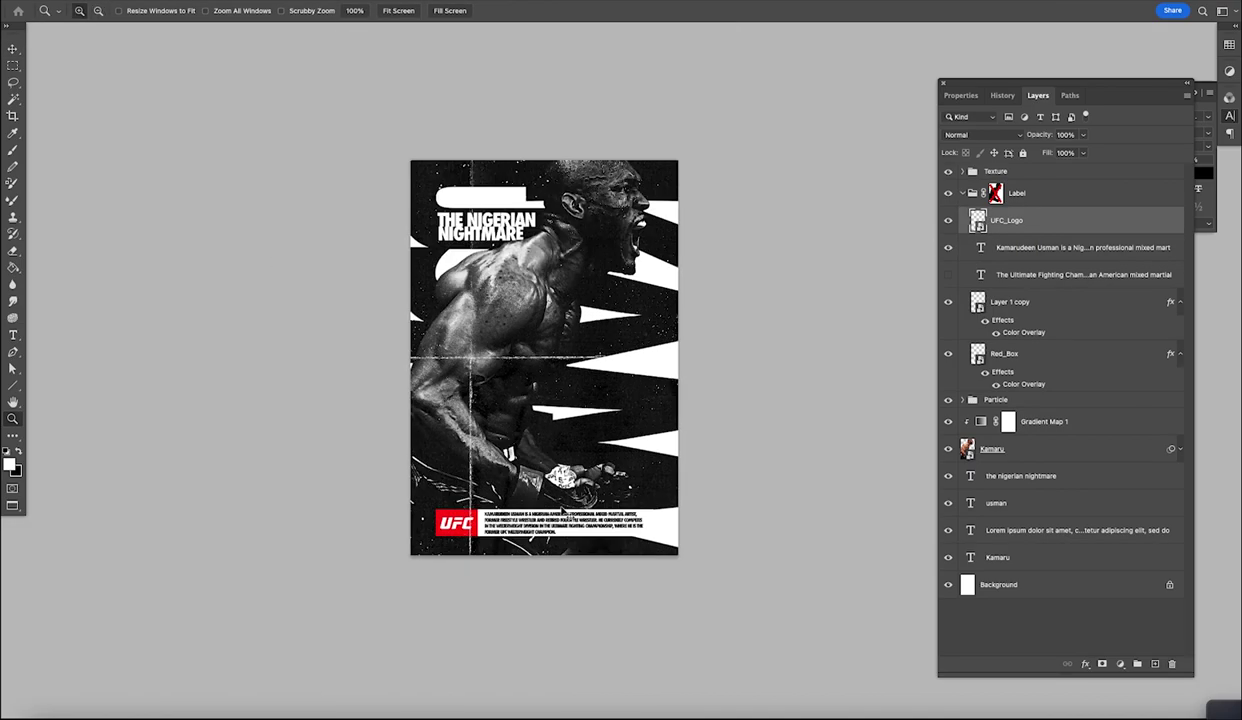
Step: Trim only the white bar on the Layer 1 copy layer at its upper, lower and right edges to fit the description more tightly
click(1025, 307)
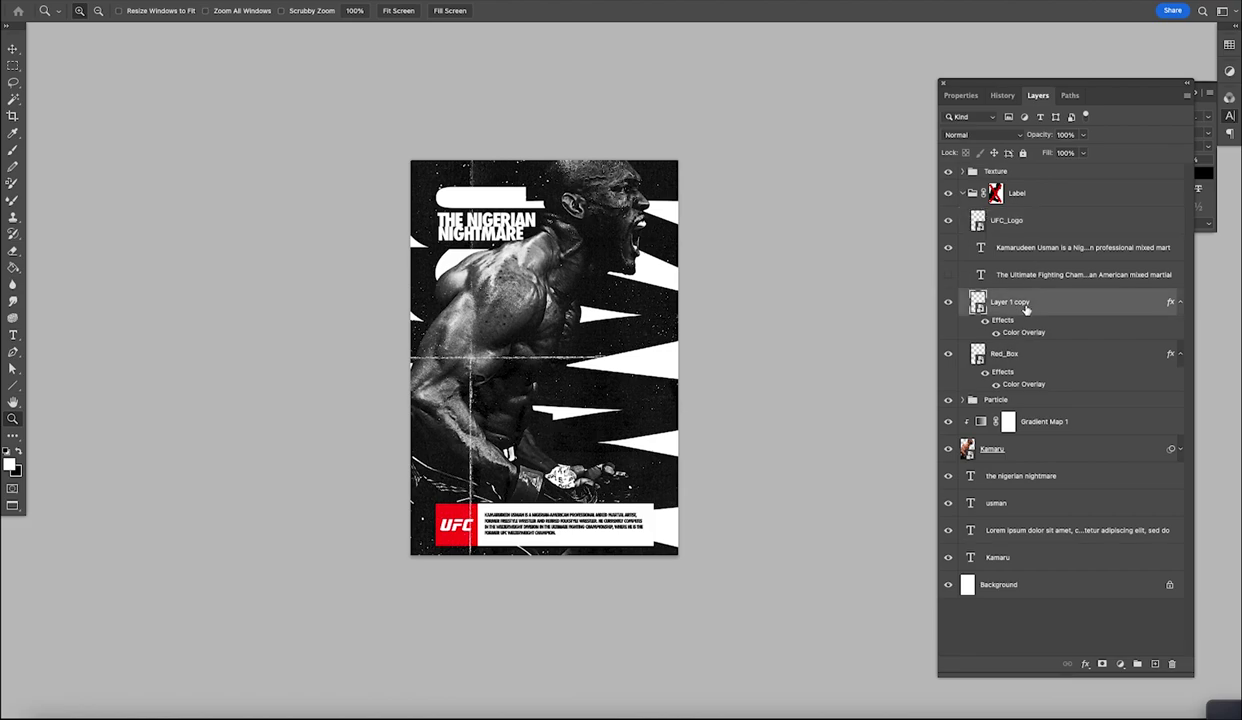
click(583, 513)
click(583, 513)
key(super+t)
drag(546, 494, 547, 507)
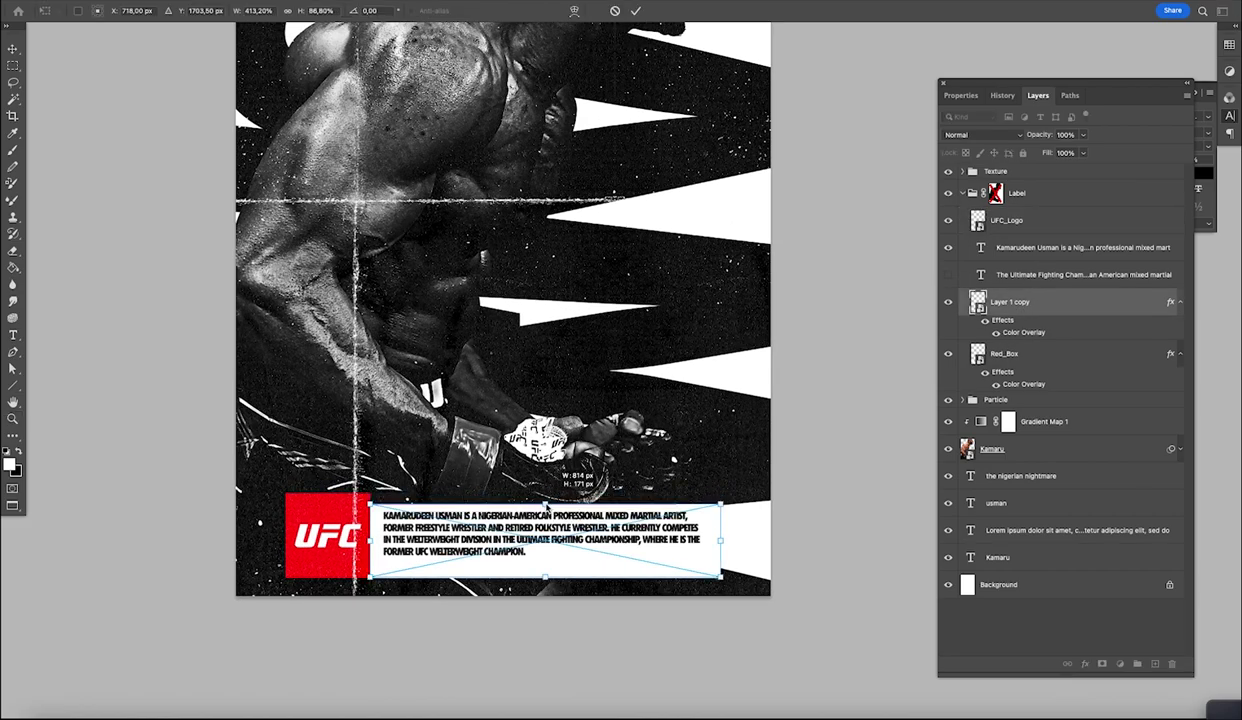
drag(545, 577, 546, 568)
drag(720, 537, 711, 538)
key(Return)
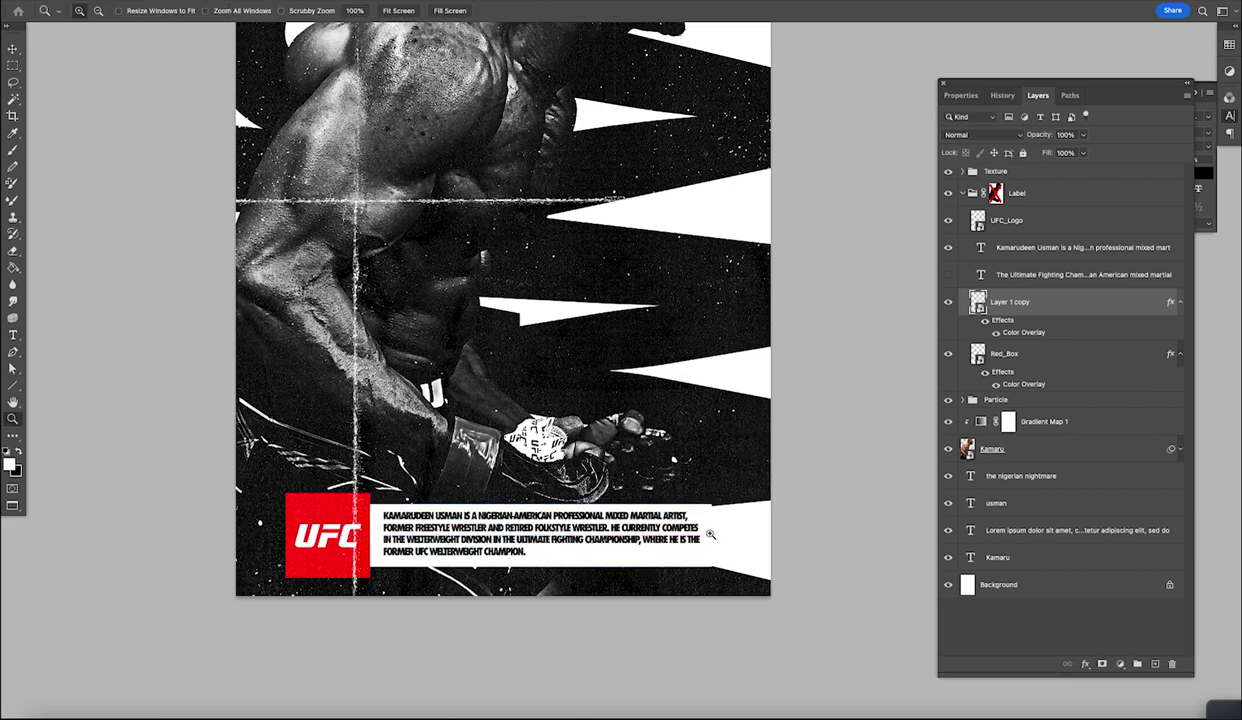
Step: Collapse the Label group and move it into the Texture group so the label sits above the fold texture
key(z)
key(ctrl+0)
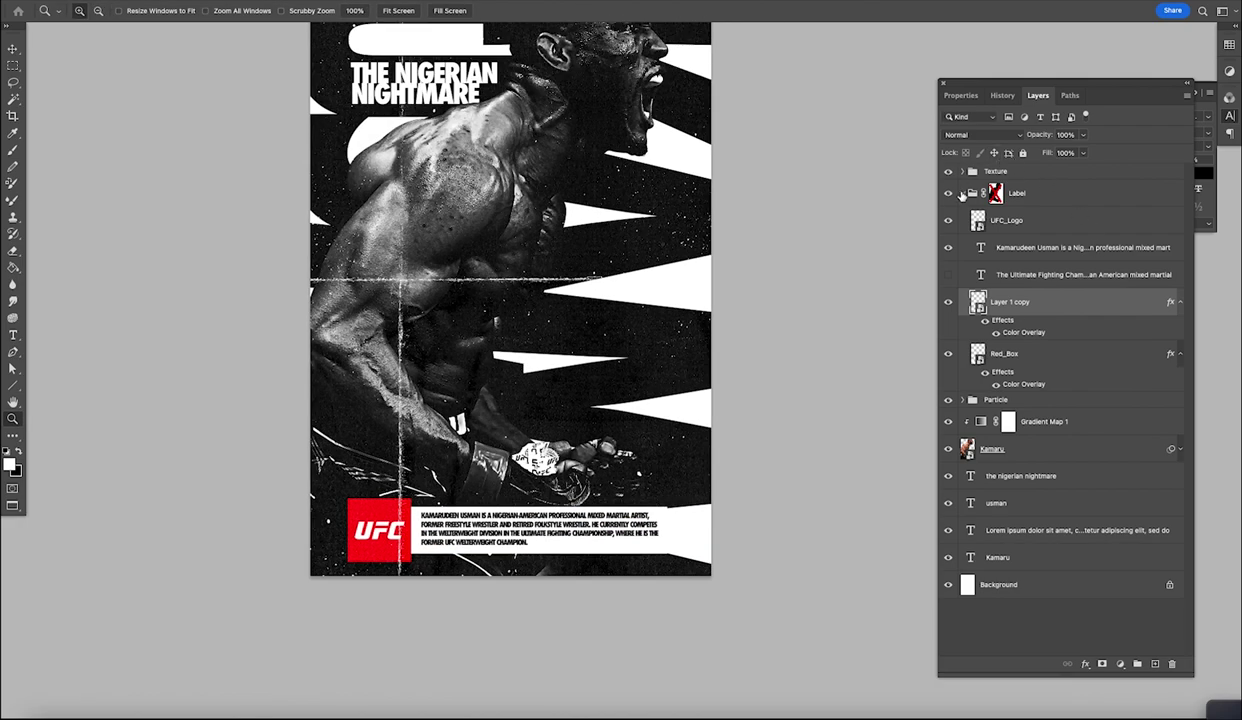
click(962, 193)
drag(1012, 194, 1043, 171)
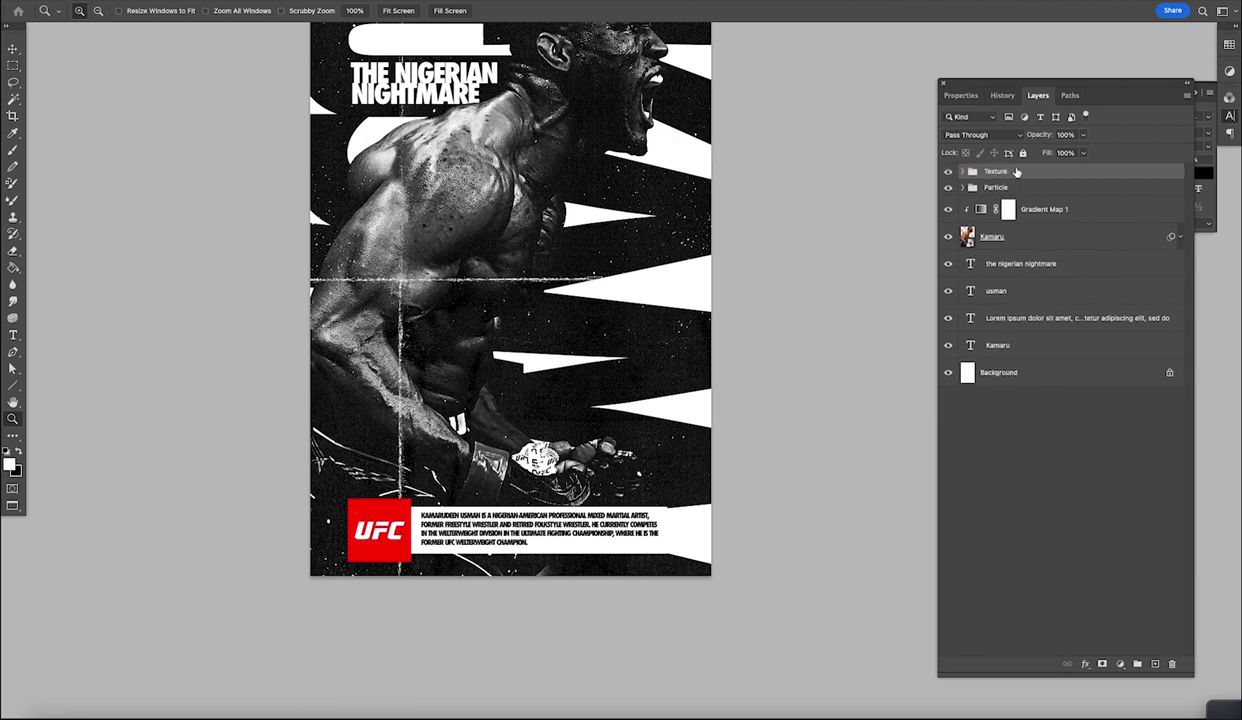
Step: Place the Label group above the Texture group and stretch its white bar to the full height of the red box
key(ctrl+z)
mouse_move(1021, 195)
mouse_down()
mouse_move(1036, 160)
mouse_move(1016, 177)
mouse_up()
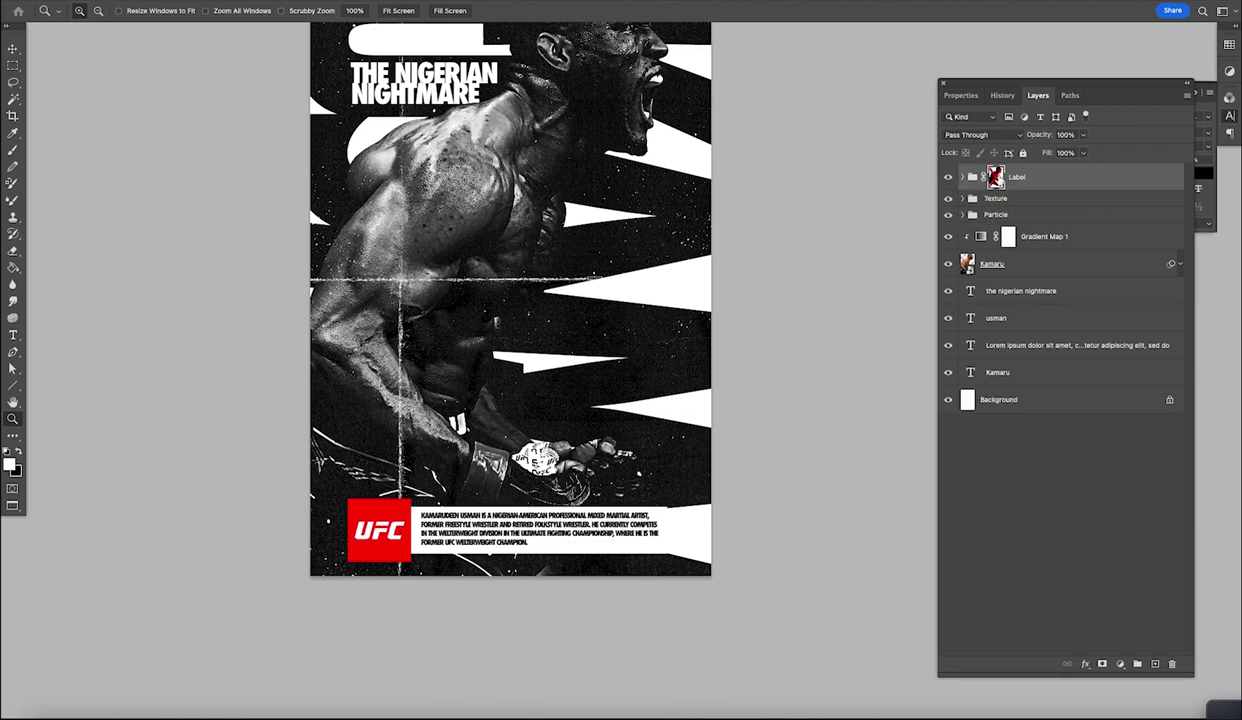
click(962, 177)
click(1017, 287)
key(ctrl+t)
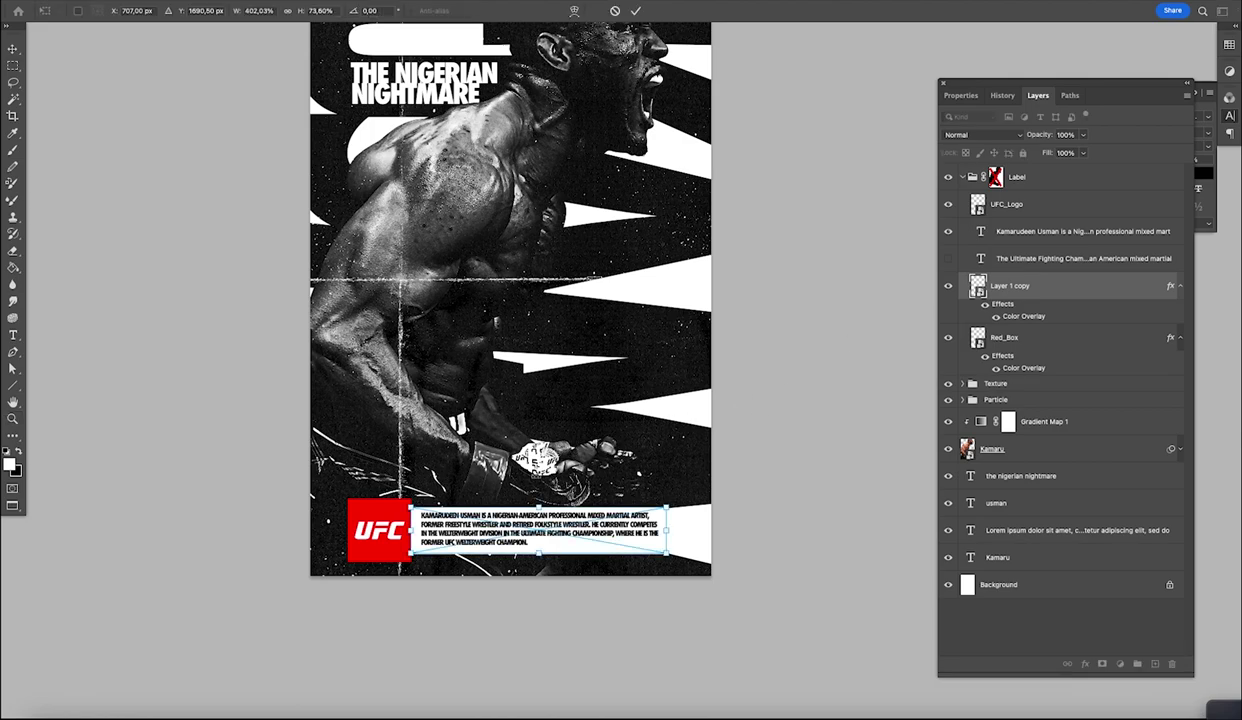
key(Return)
Step: Change the font style of the label's description text to Condensed Medium
key(z)
key(t)
click(547, 526)
key(ctrl+a)
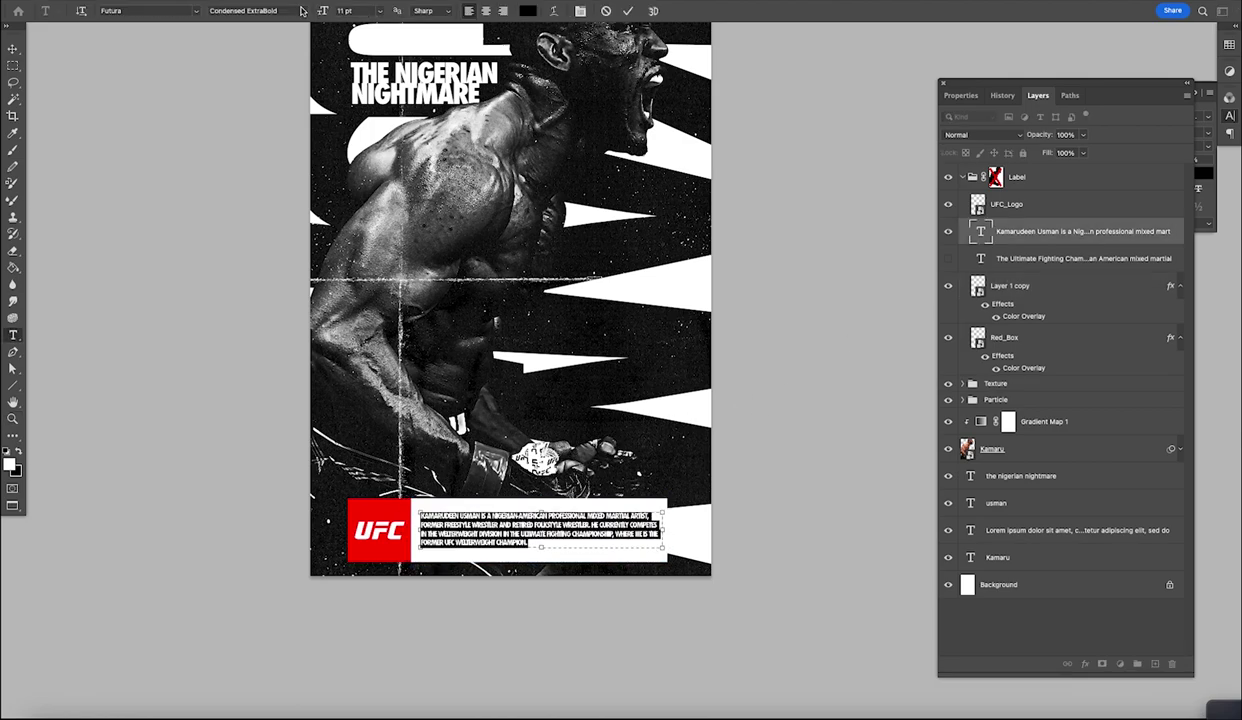
click(302, 10)
click(265, 29)
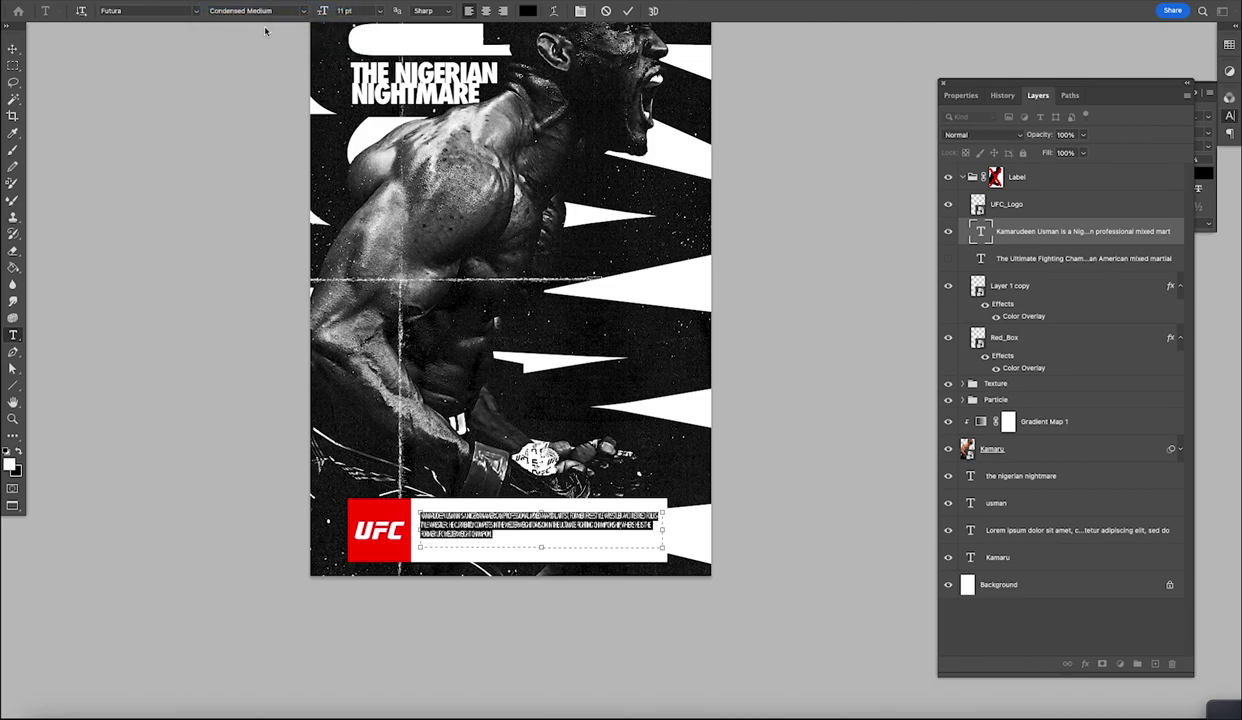
click(16, 48)
key(z)
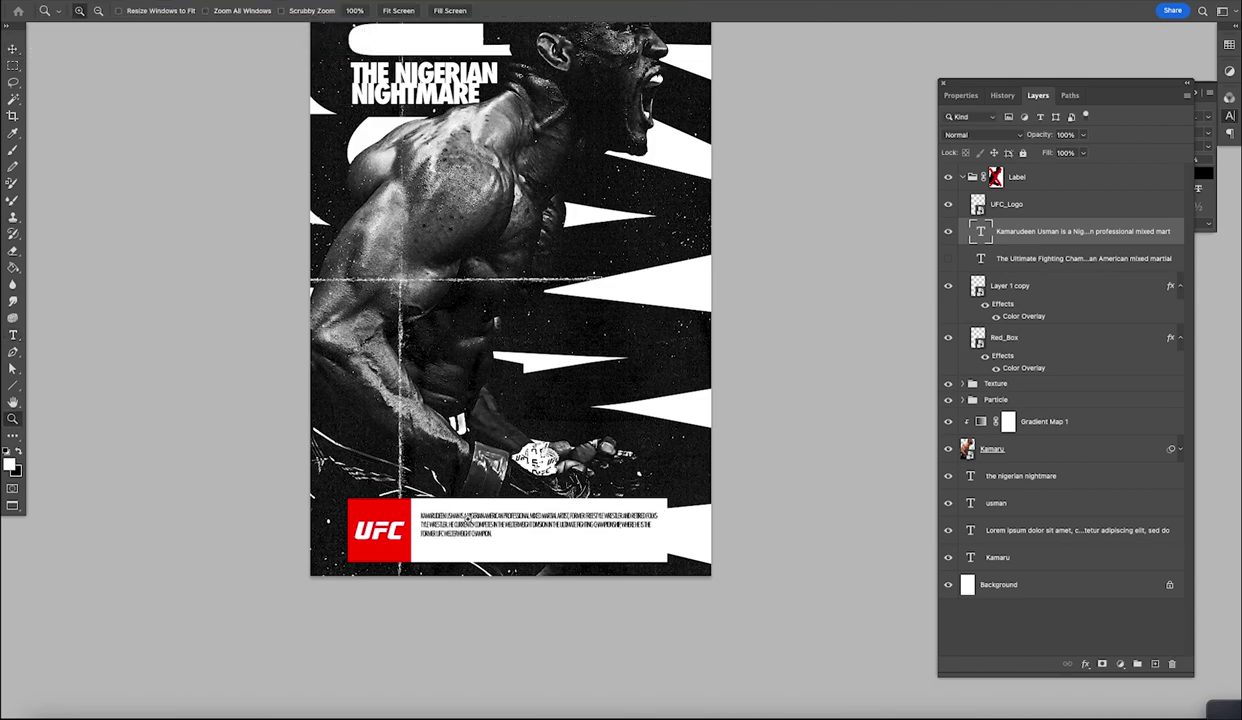
Step: Set the description text size to 15 pt and extend its text frame until the whole description fits
key(t)
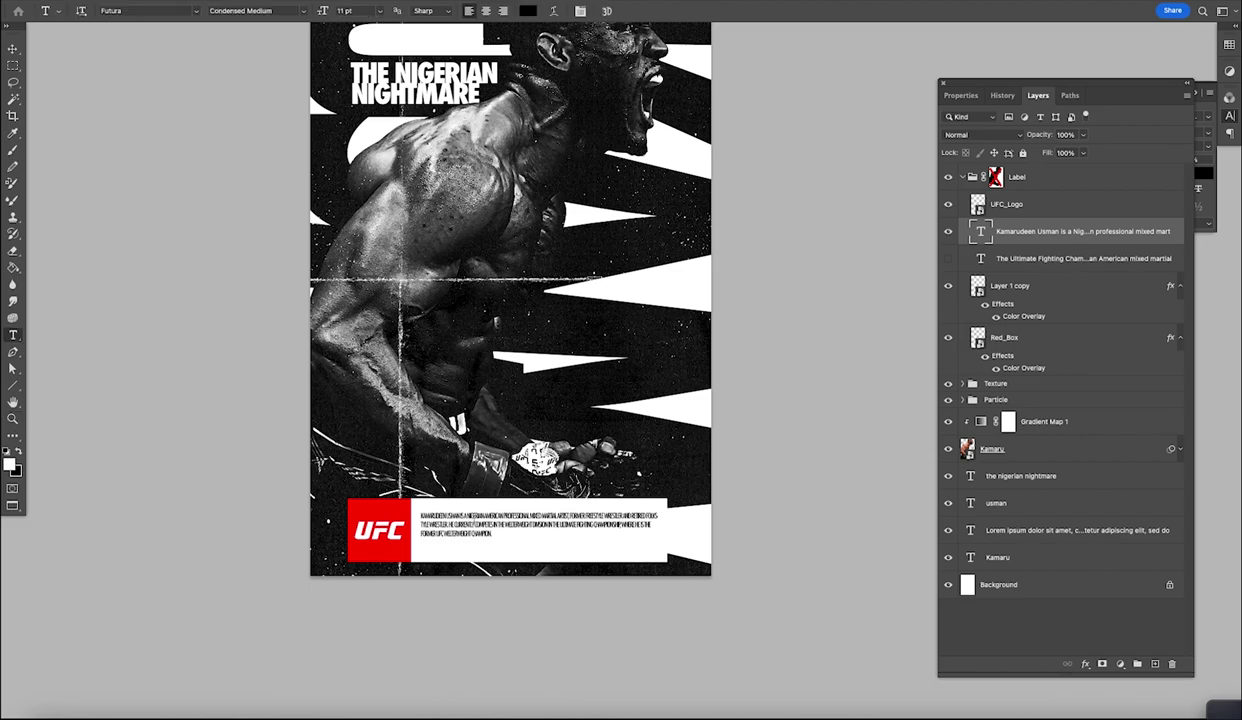
click(640, 527)
key(super+a)
drag(326, 12, 330, 12)
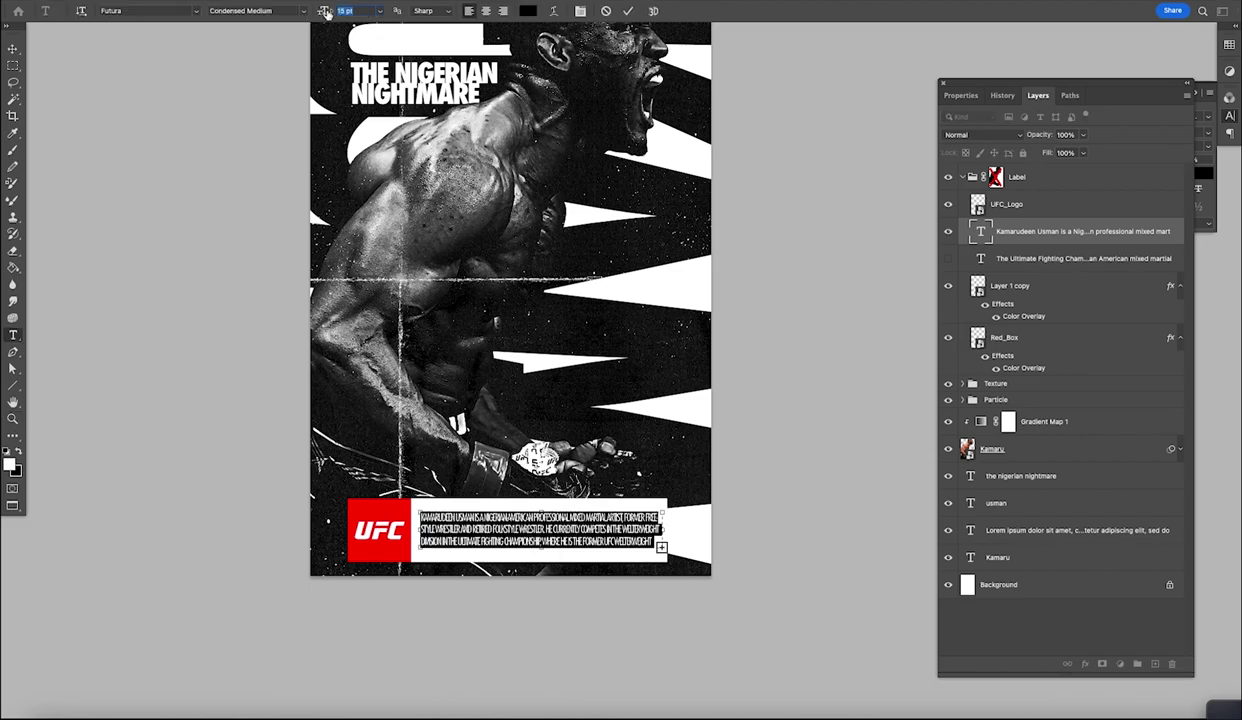
drag(541, 548, 541, 556)
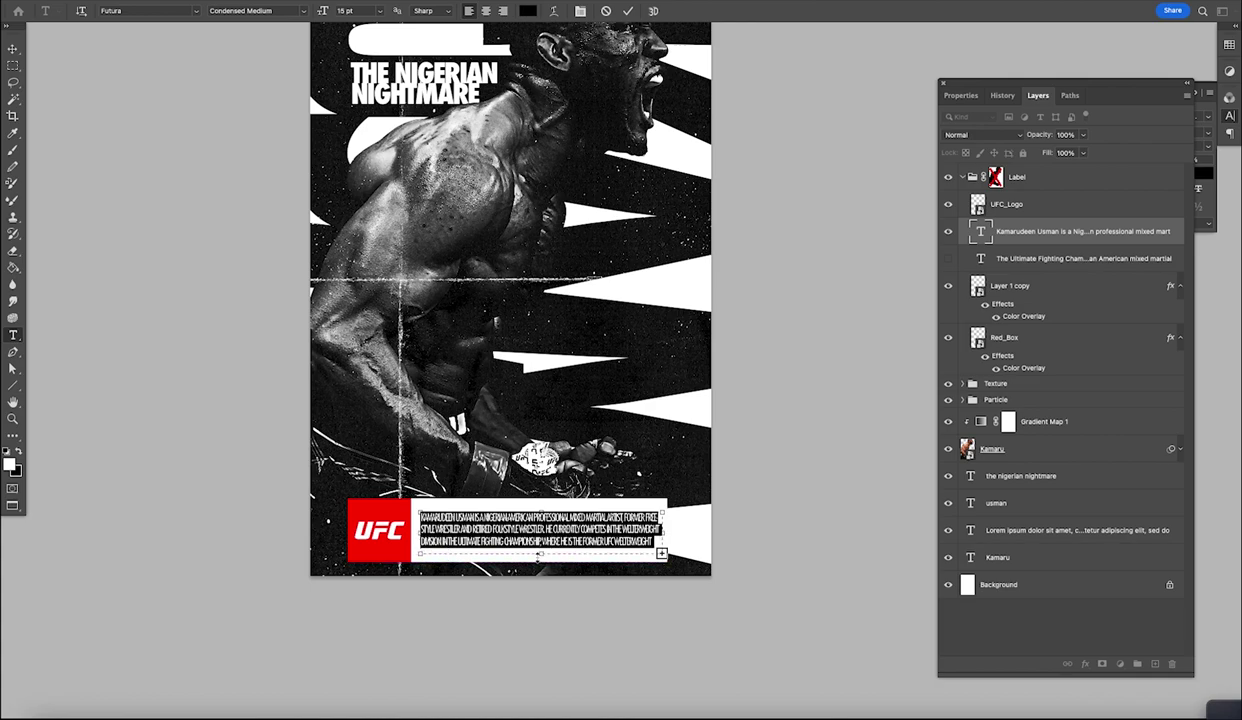
key(super+Return)
click(541, 531)
drag(541, 512, 541, 496)
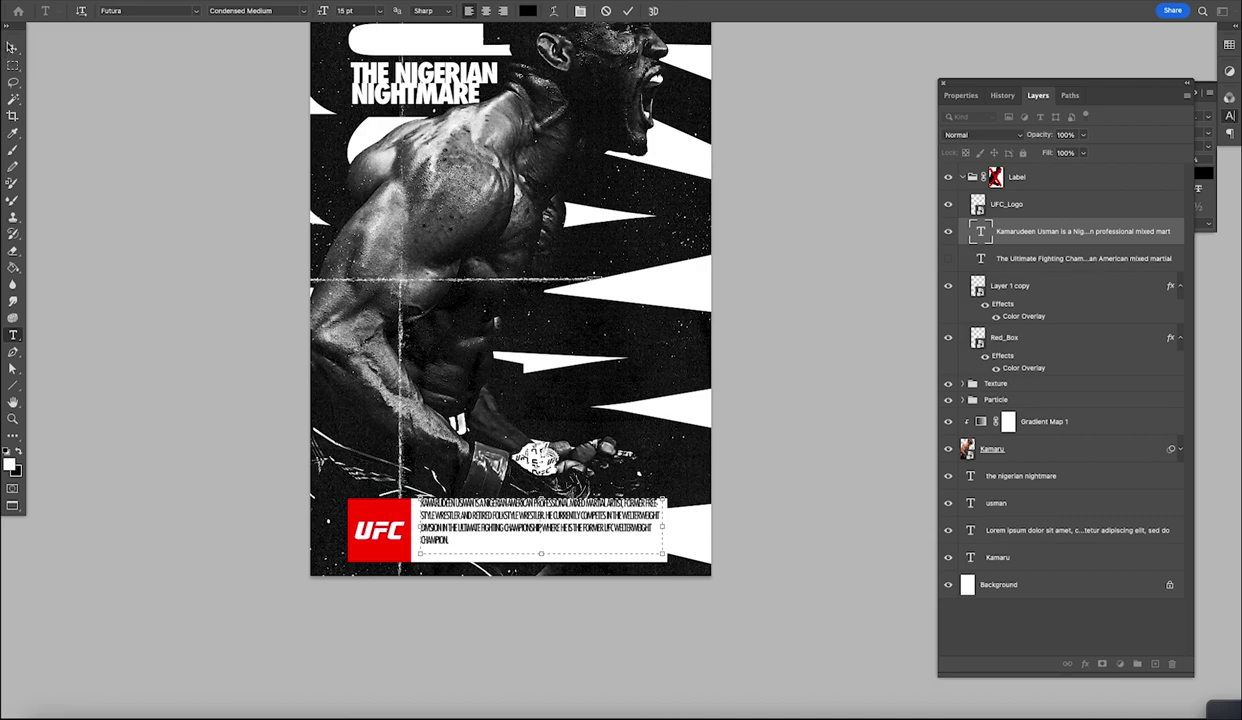
click(10, 47)
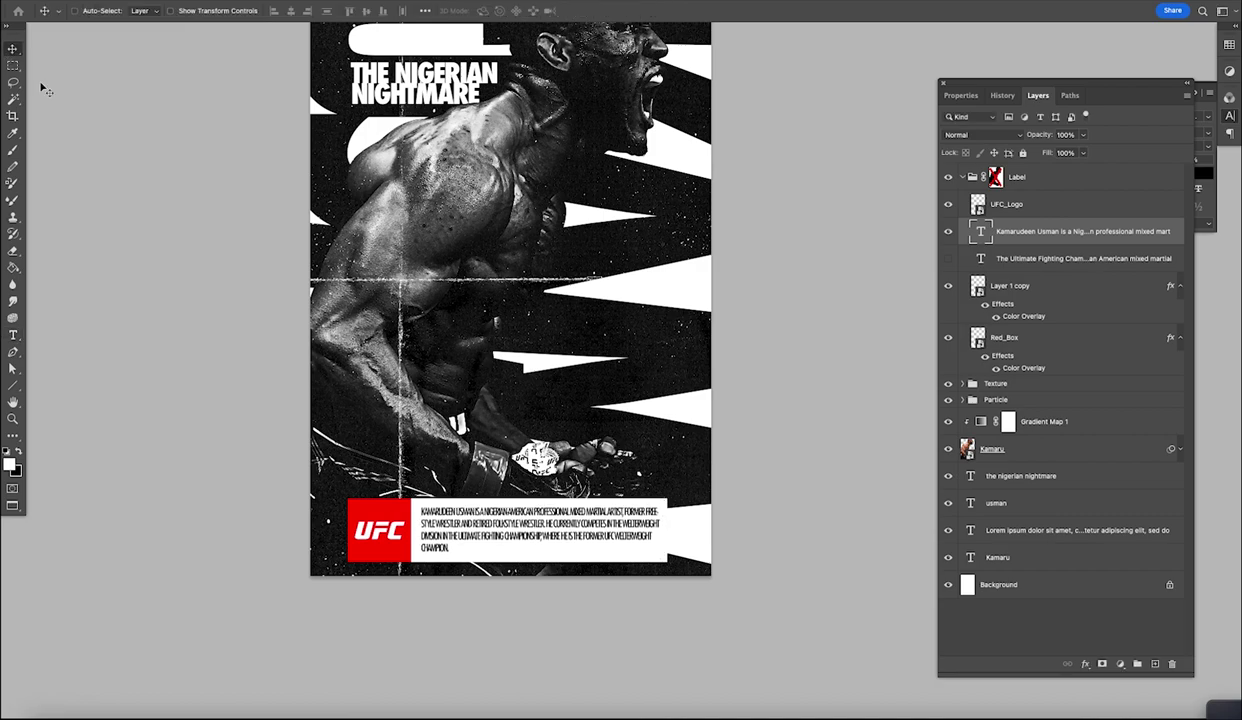
scroll(755, 658, up, 2)
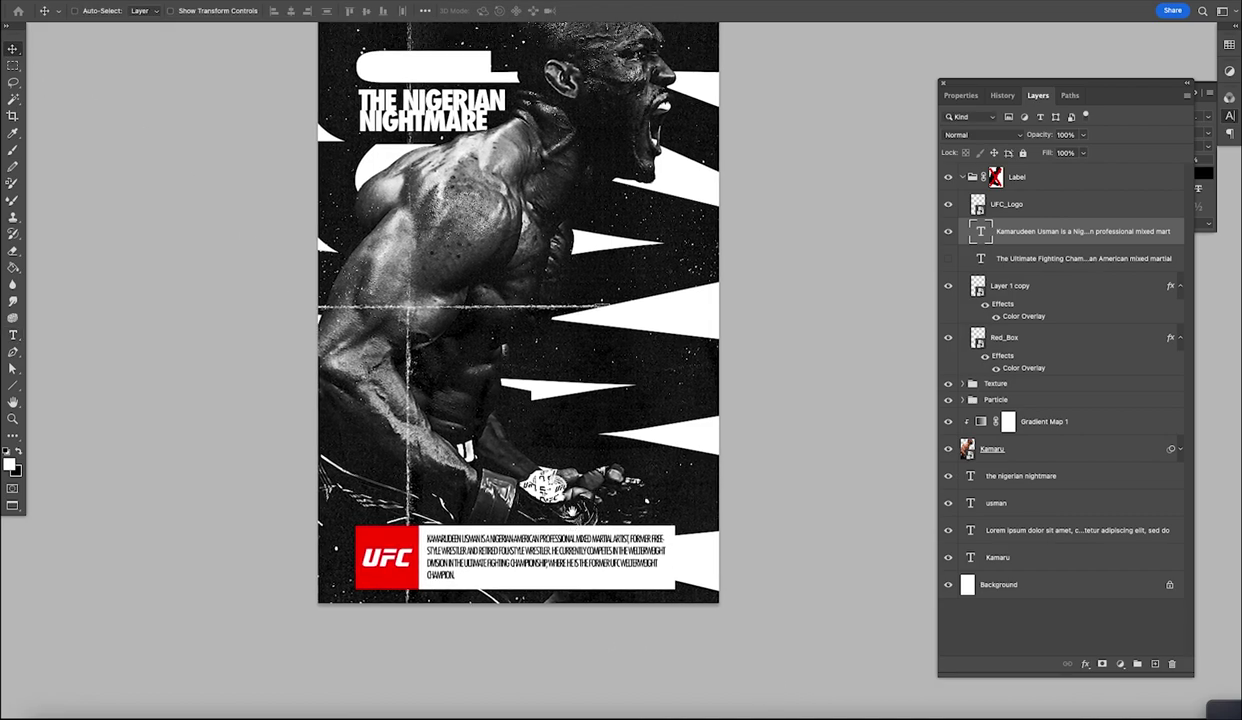
Step: Widen the white bar of the label to the right and enlarge the description's text frame to match
right_click(612, 569)
click(655, 587)
key(ctrl+t)
mouse_move(680, 555)
mouse_down()
mouse_move(699, 555)
mouse_move(681, 562)
mouse_up()
key(Return)
double_click(589, 553)
key(Escape)
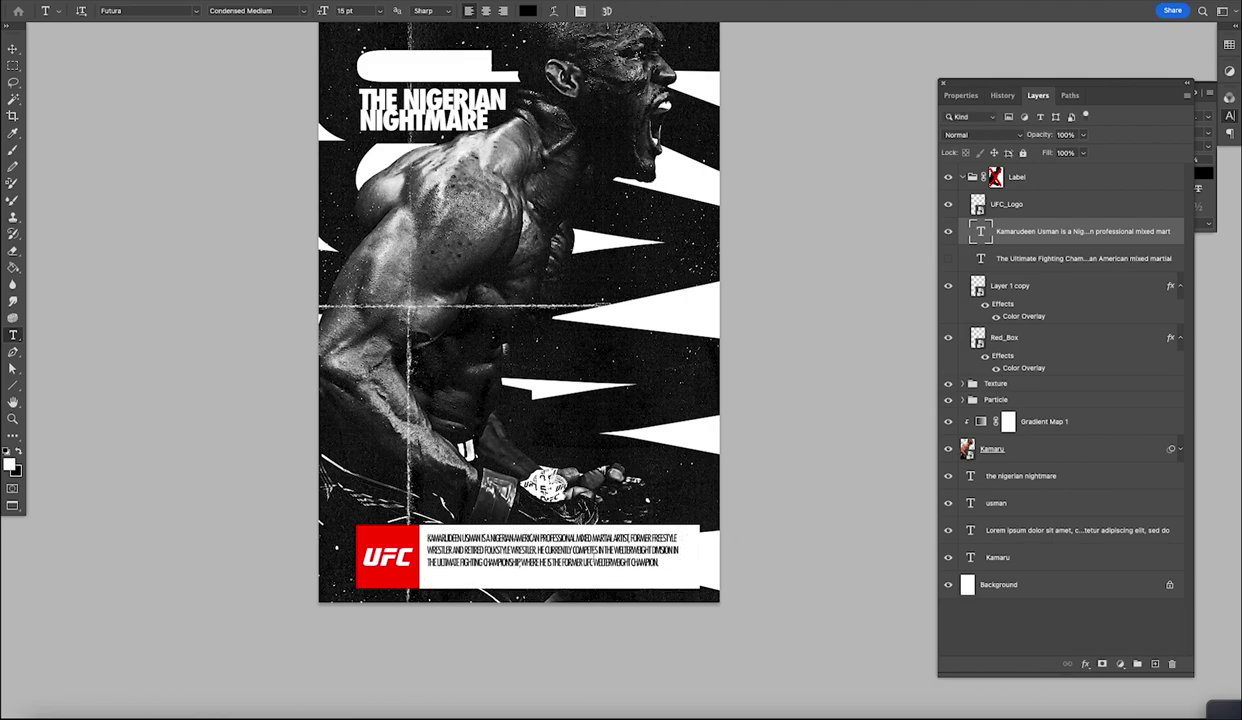
Step: Set the tracking of the entire description text to 0
click(583, 545)
key(super+a)
click(1199, 208)
click(1155, 149)
key(shift+Up)
key(shift+Up)
key(shift+Up)
key(shift+Up)
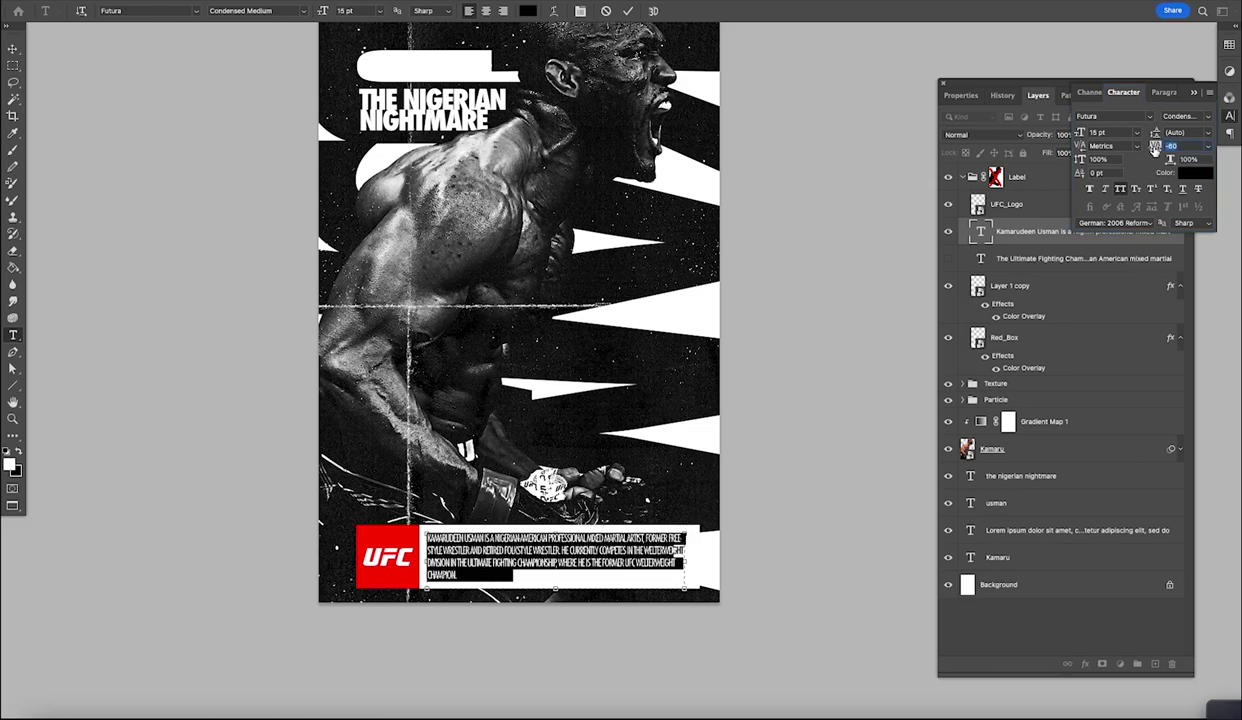
key(Up)
key(Up)
key(Up)
key(Up)
key(Up)
key(Up)
key(Return)
key(Escape)
key(z)
alt+click(575, 414)
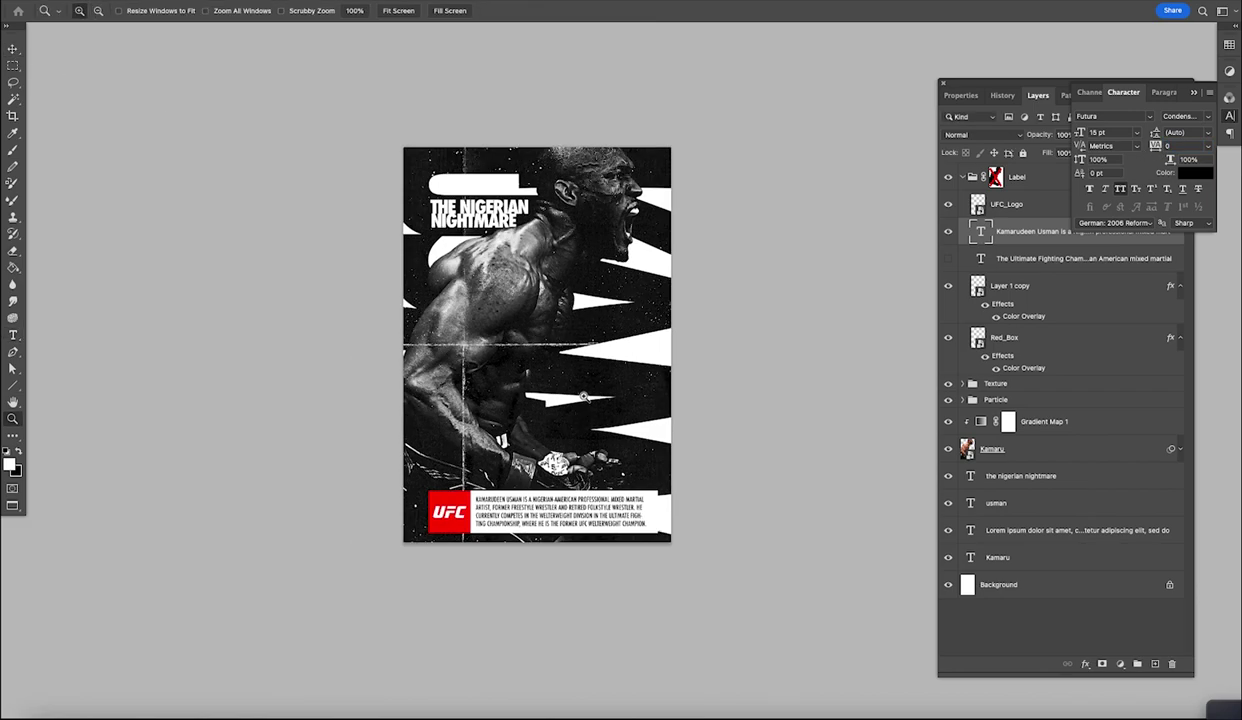
Step: Delete the Label group's layer mask and nudge the whole group left
drag(1013, 187, 1172, 663)
click(585, 240)
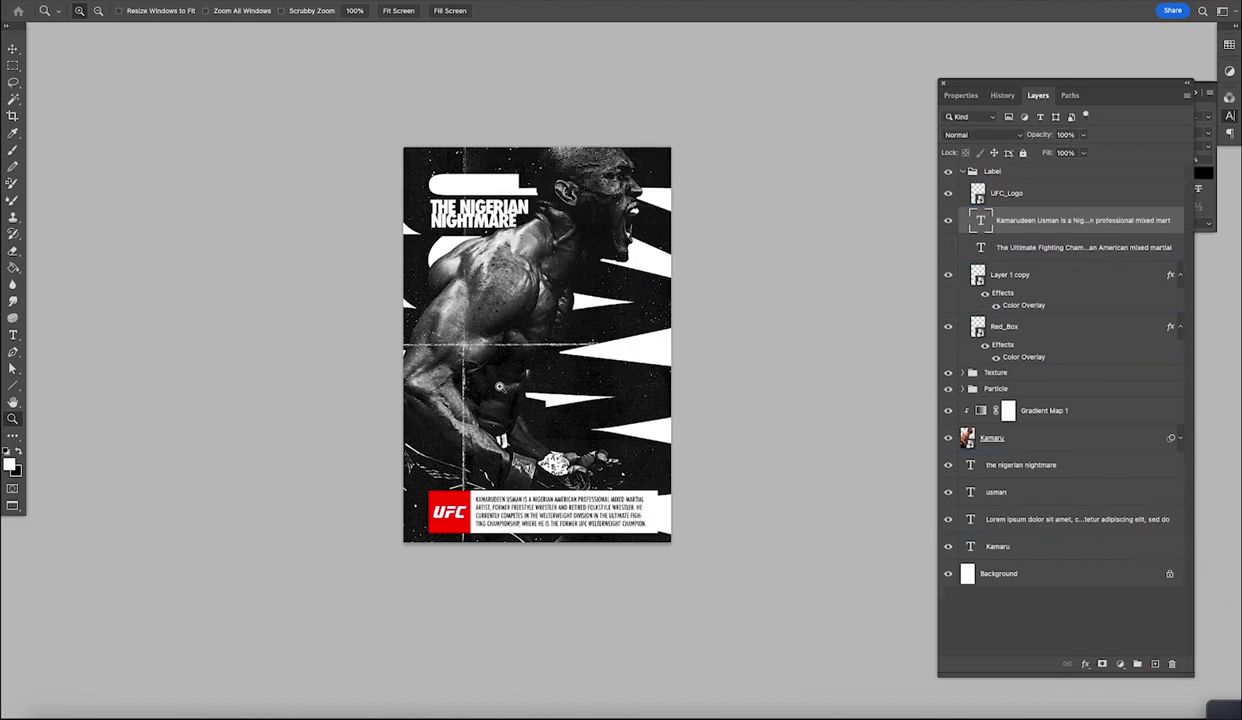
key(v)
click(1032, 175)
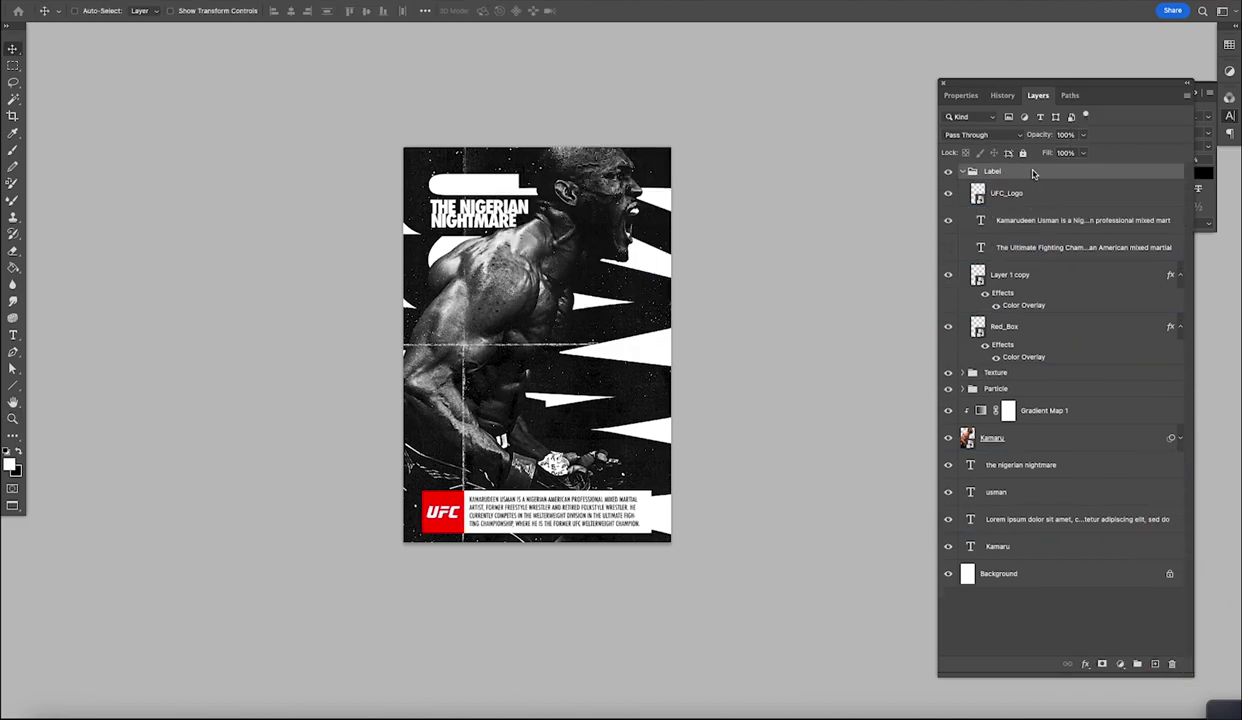
key(shift+Left)
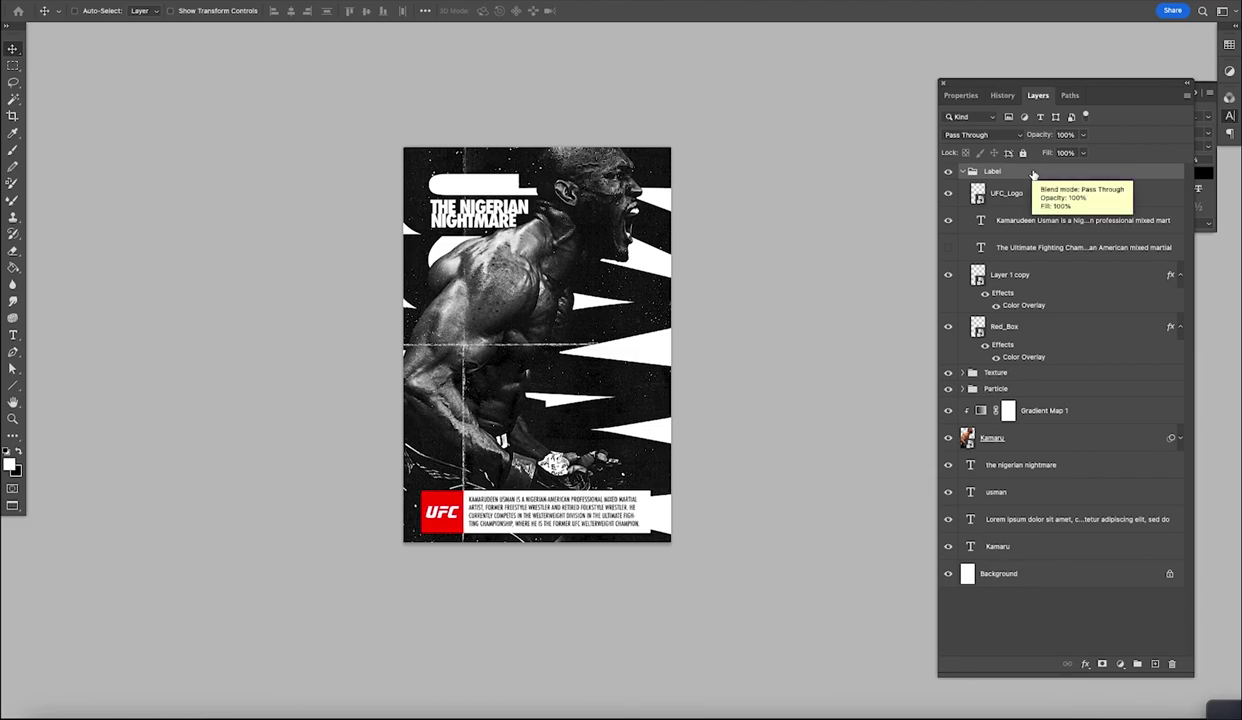
Step: Collapse the Label group and move it beneath the Texture group so the fold texture covers the label
click(962, 171)
drag(976, 172, 972, 204)
key(z)
drag(514, 500, 514, 500)
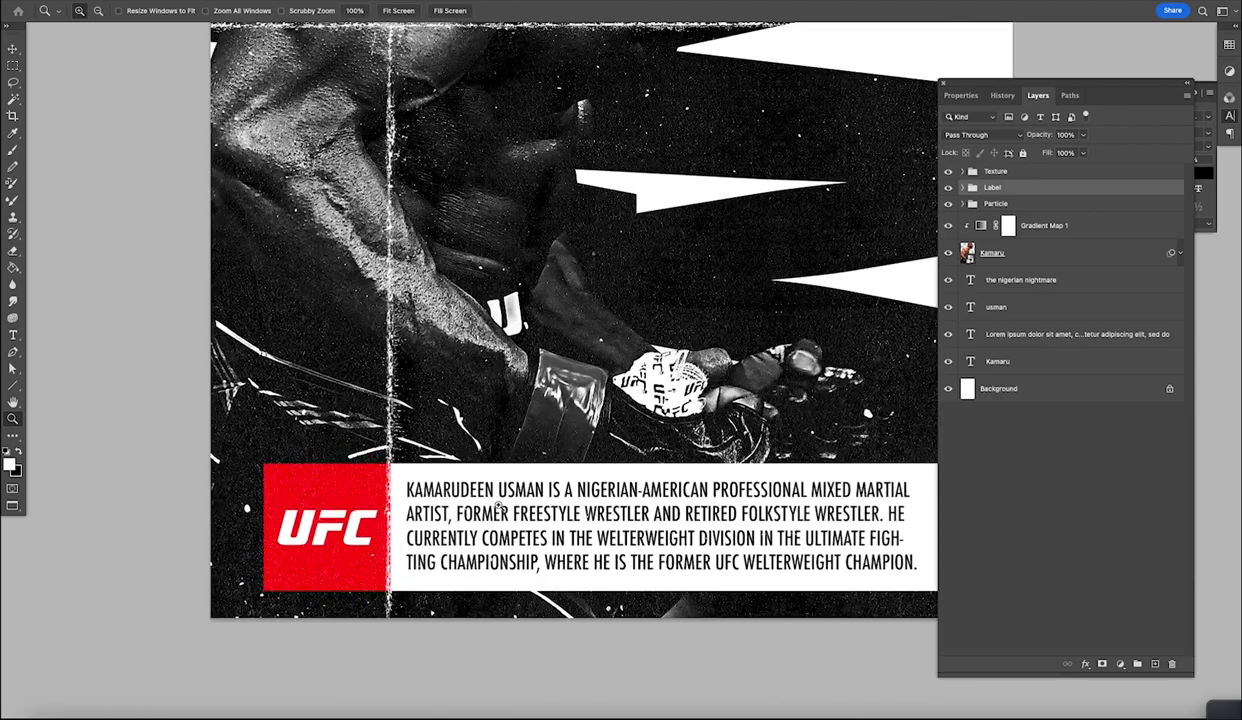
alt+click(514, 500)
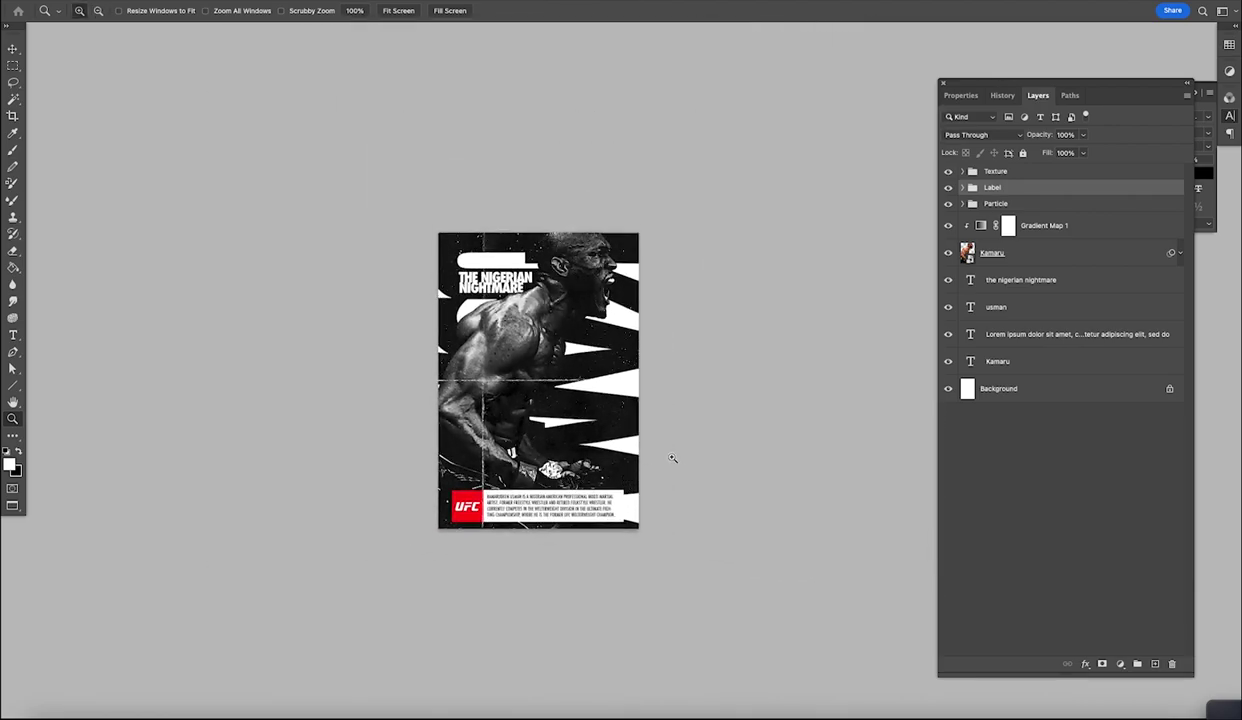
Step: Hide the Label group and place Torn-Paper-Edge-10.png across the lower part of the poster, beneath the Texture group
click(948, 188)
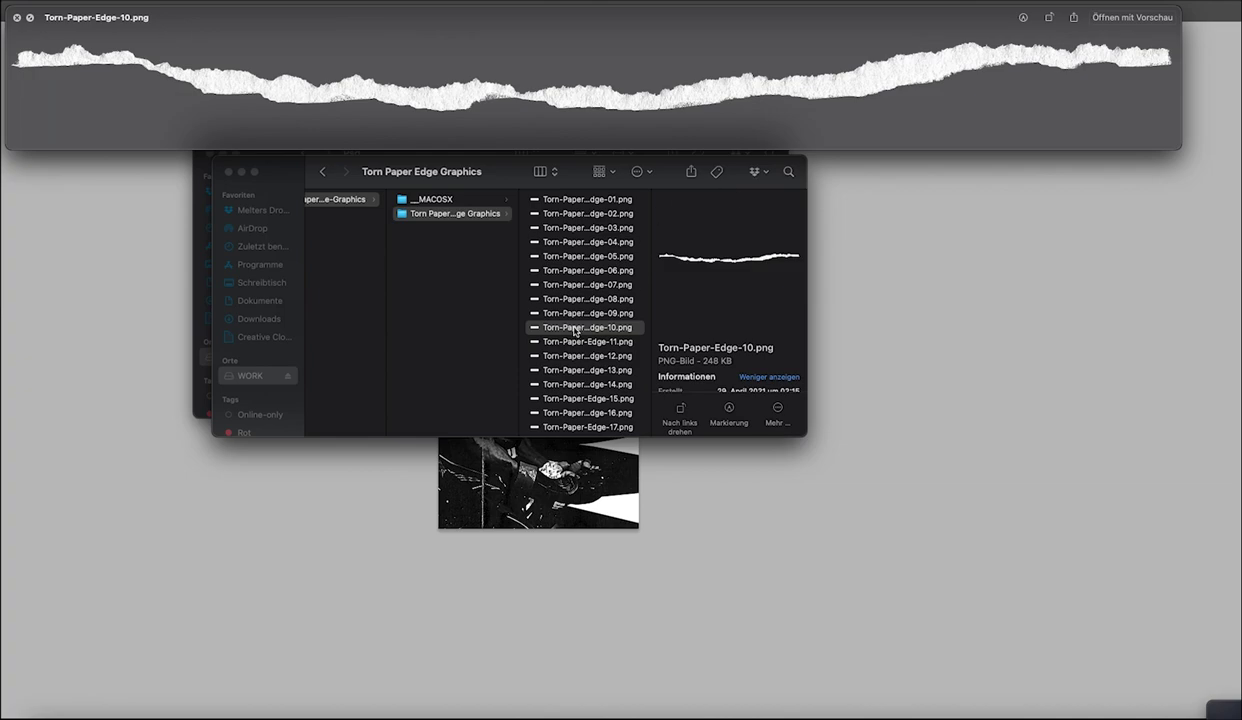
drag(575, 332, 583, 400)
key(Return)
key(super+t)
drag(691, 353, 689, 330)
drag(602, 367, 705, 478)
key(Return)
key(z)
drag(604, 523, 605, 546)
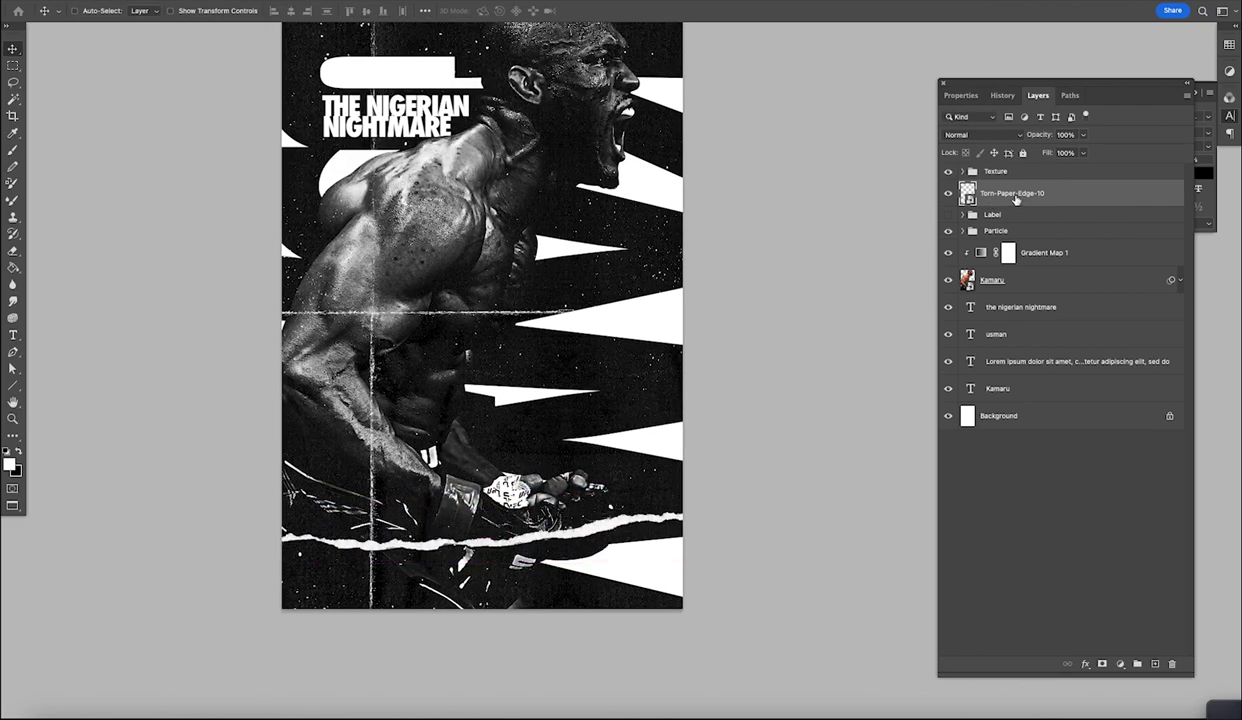
Step: Paint the area below the torn edge black on a new layer and move that layer beneath Torn-Paper-Edge-10
click(1155, 664)
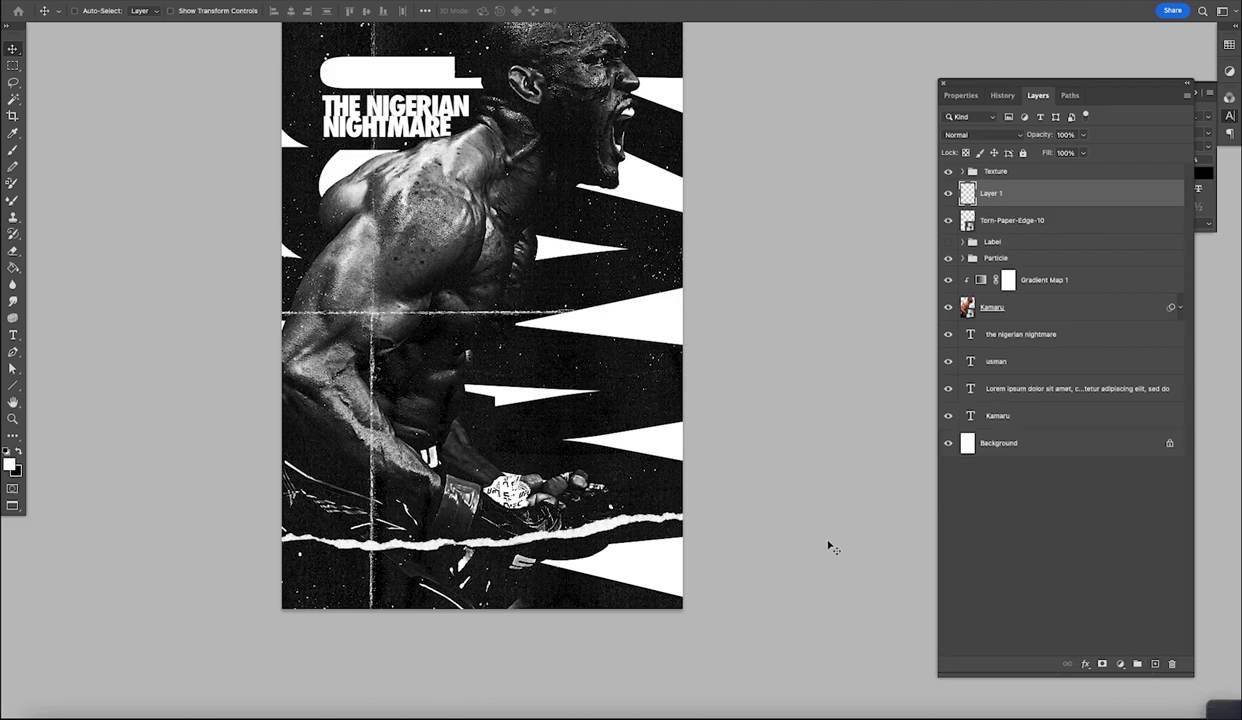
key(b)
mouse_move(630, 560)
mouse_down()
mouse_move(676, 585)
mouse_move(695, 552)
mouse_move(560, 545)
mouse_move(653, 535)
mouse_up()
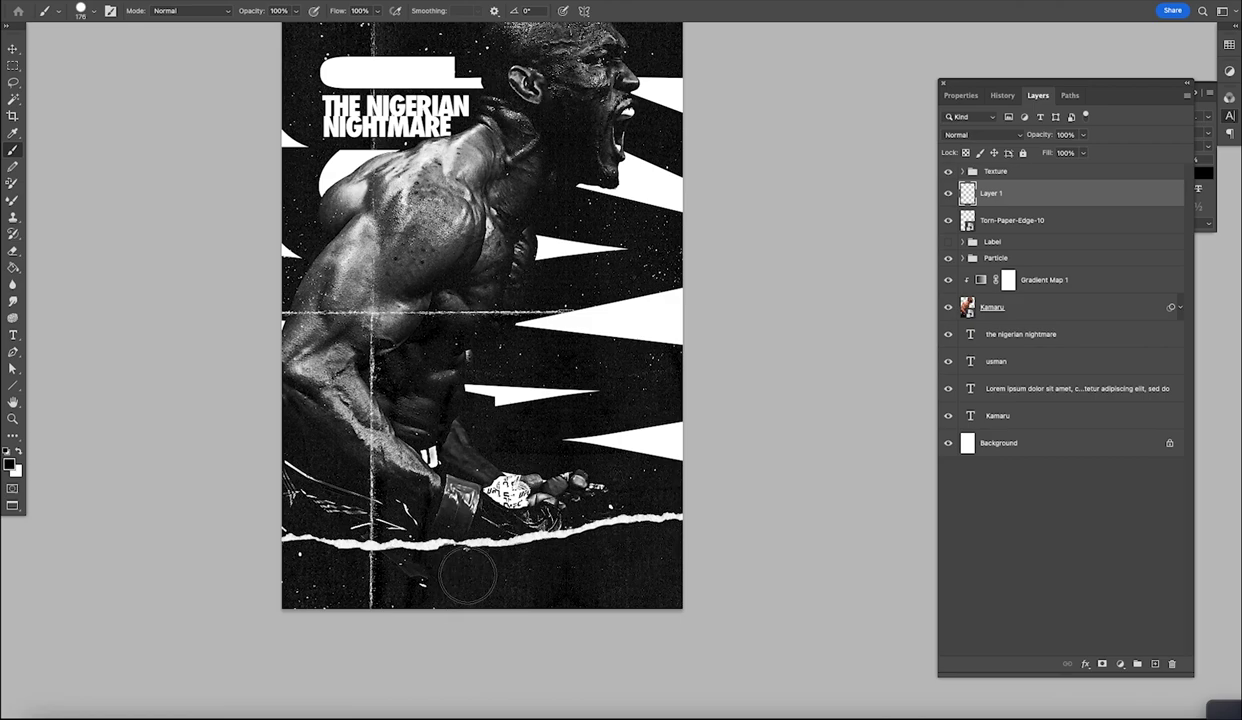
drag(993, 200, 981, 222)
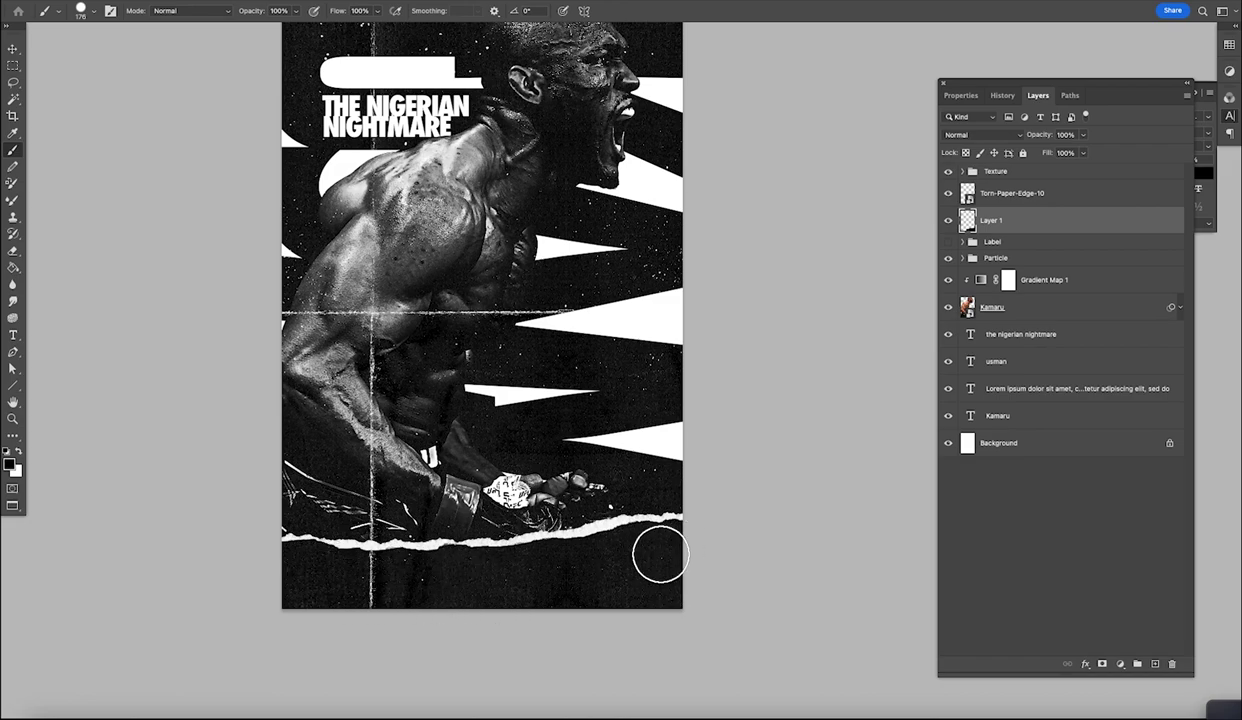
Step: Move Torn-Paper-Edge-10 and Layer 1 together above the Texture group
shift+click(1012, 193)
drag(1012, 193, 1039, 163)
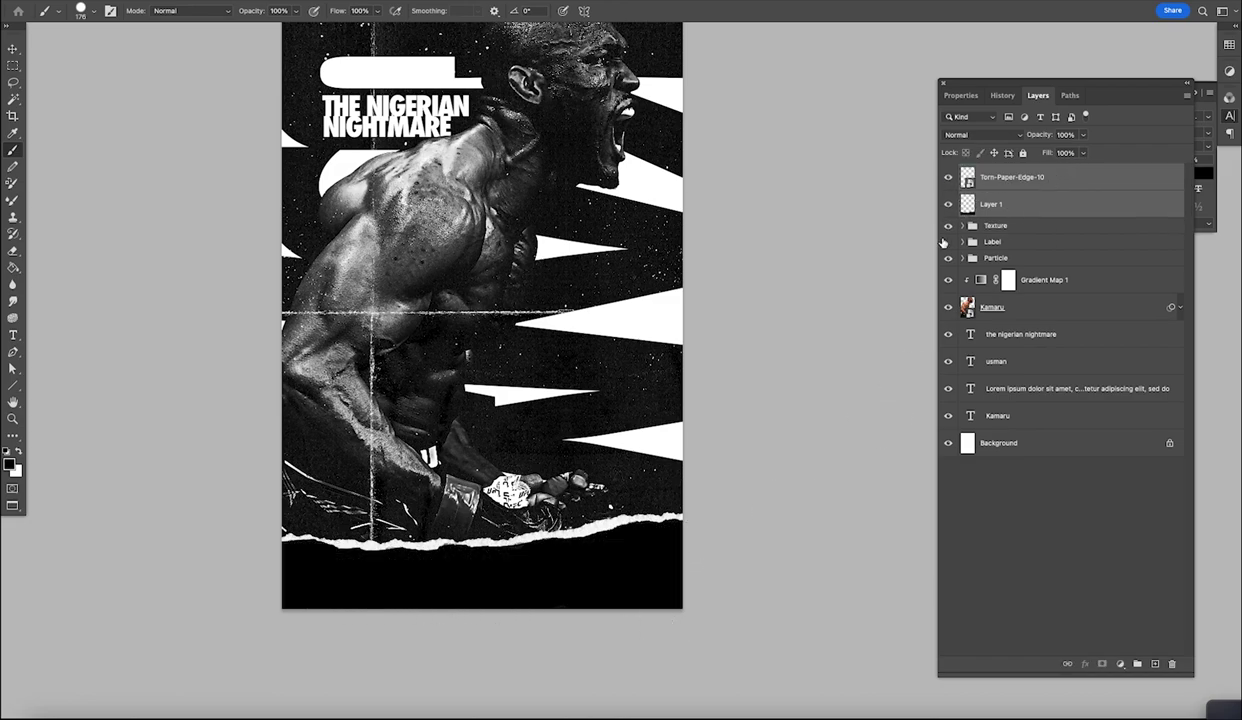
key(z)
alt+click(700, 598)
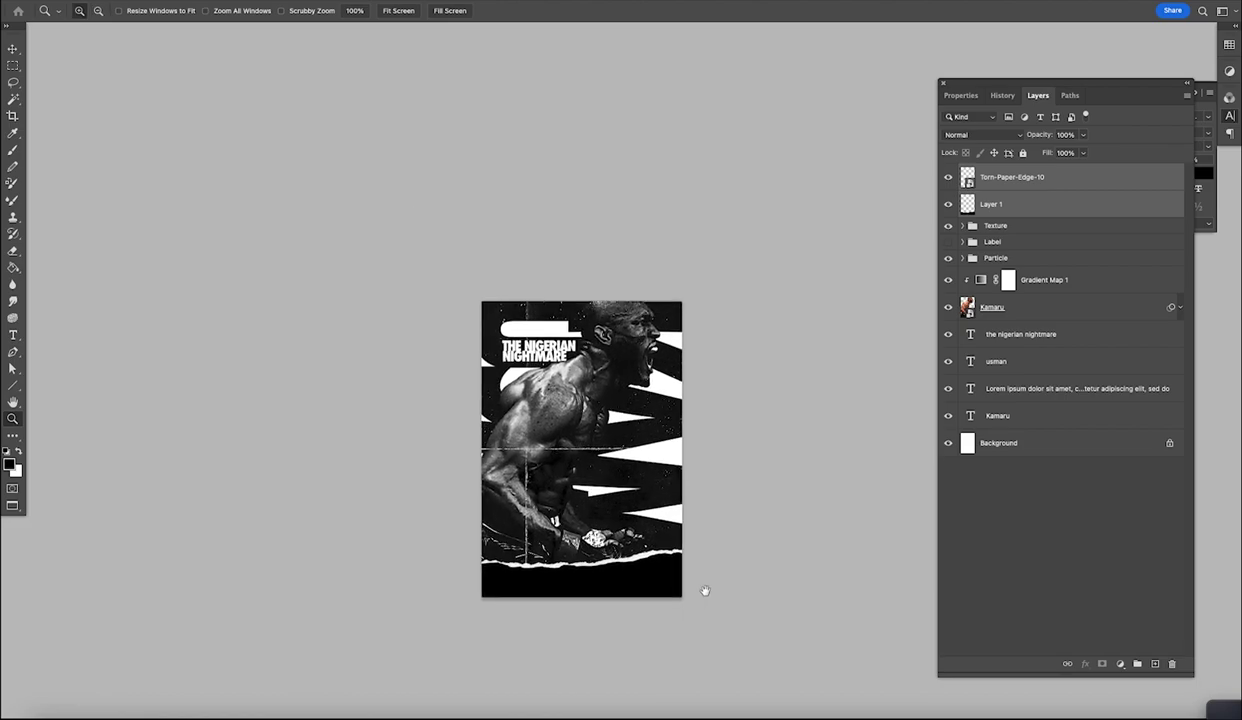
Step: Add a blue linear Gradient Overlay to Layer 1 at a 90° angle and 100% opacity
double_click(1107, 207)
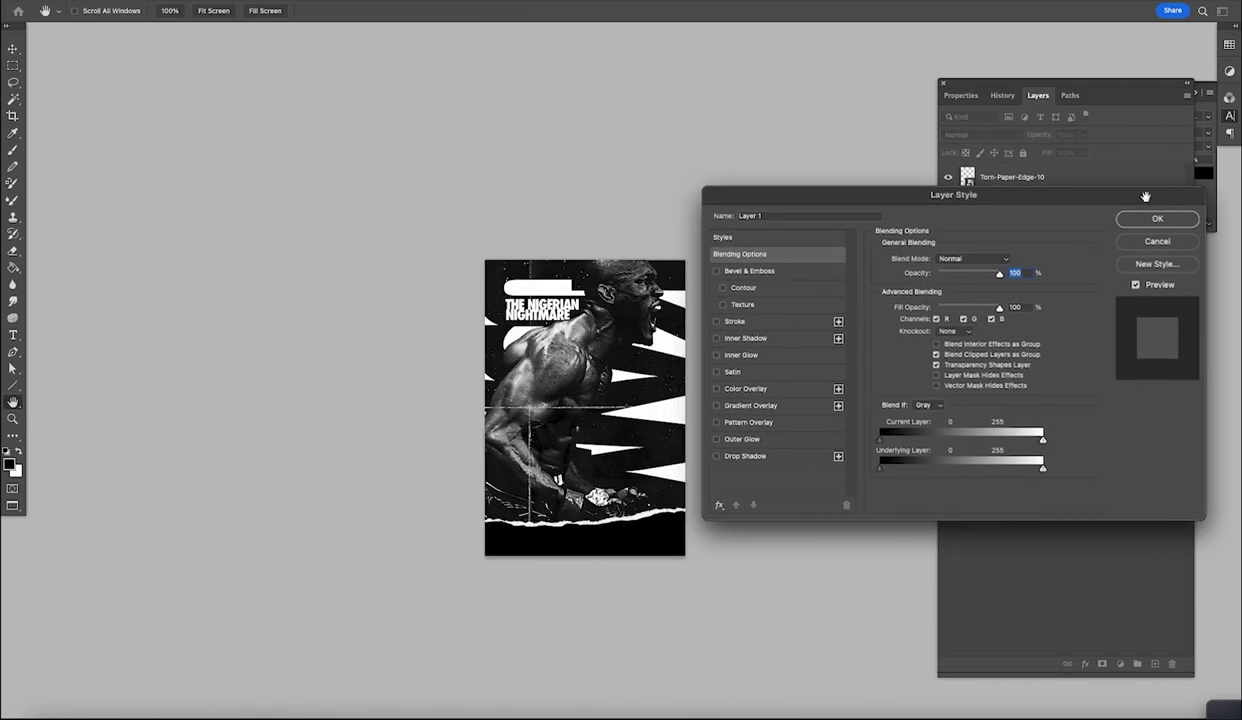
click(760, 403)
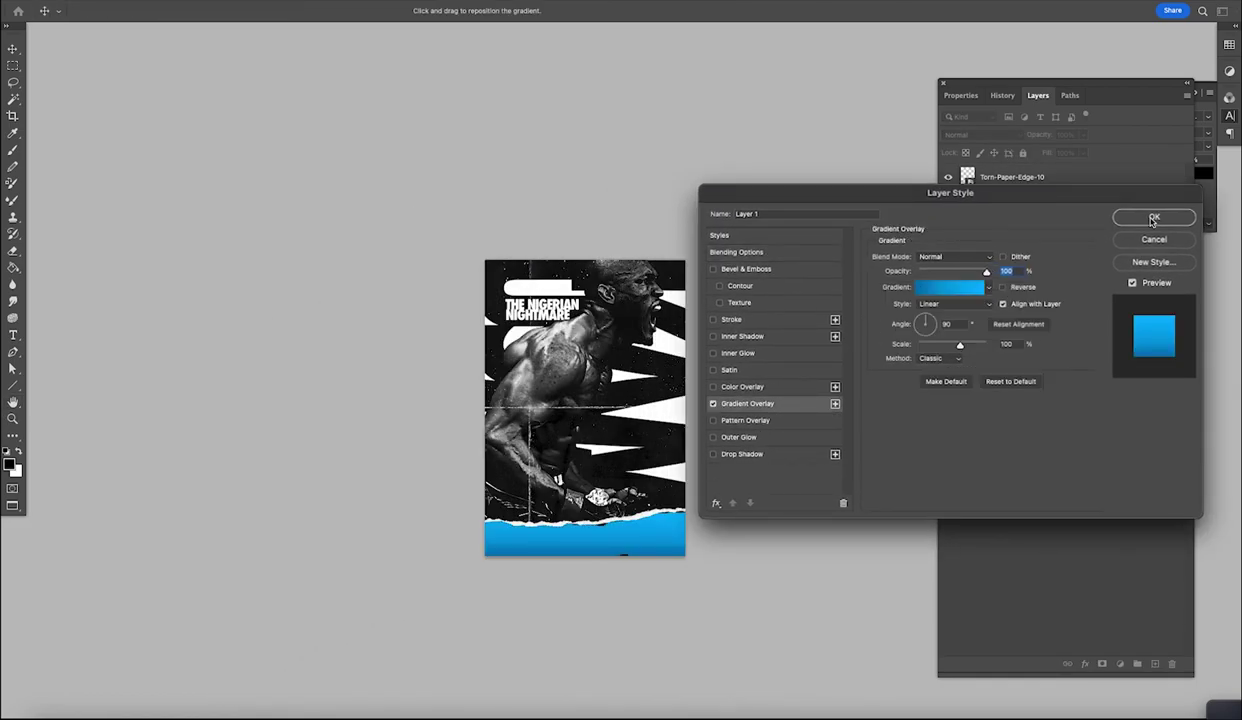
click(1153, 218)
Step: Brush over the remaining gaps along the underside of the torn edge on Layer 1 with a smaller brush
key(b)
click(631, 550)
key(z)
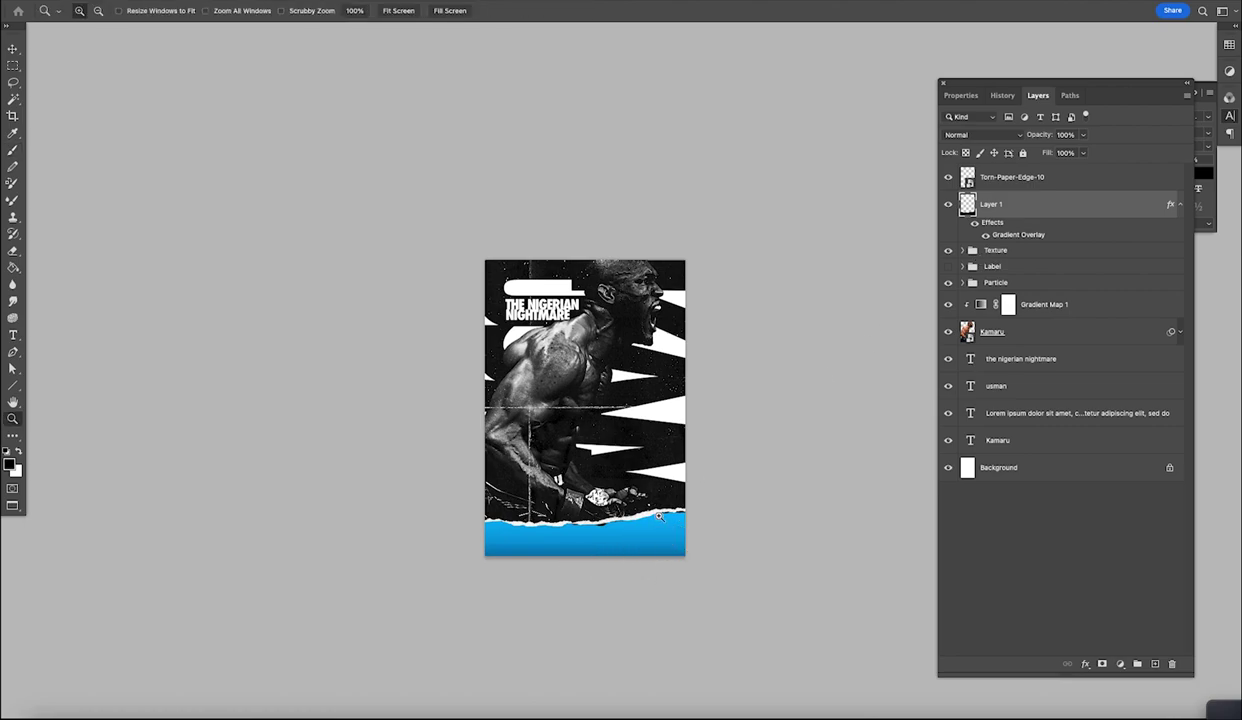
click(666, 519)
key(b)
drag(692, 543, 646, 543)
mouse_move(738, 501)
mouse_down()
mouse_move(648, 499)
mouse_move(392, 547)
mouse_move(588, 512)
mouse_up()
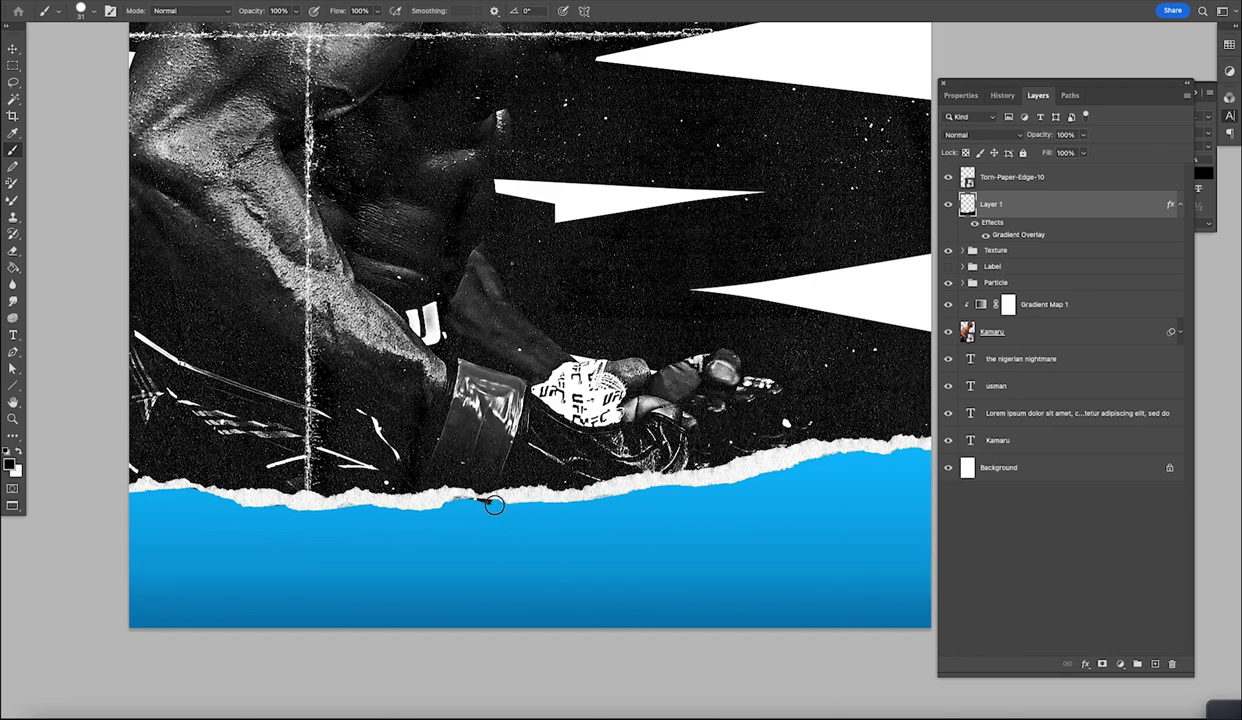
drag(417, 561, 633, 578)
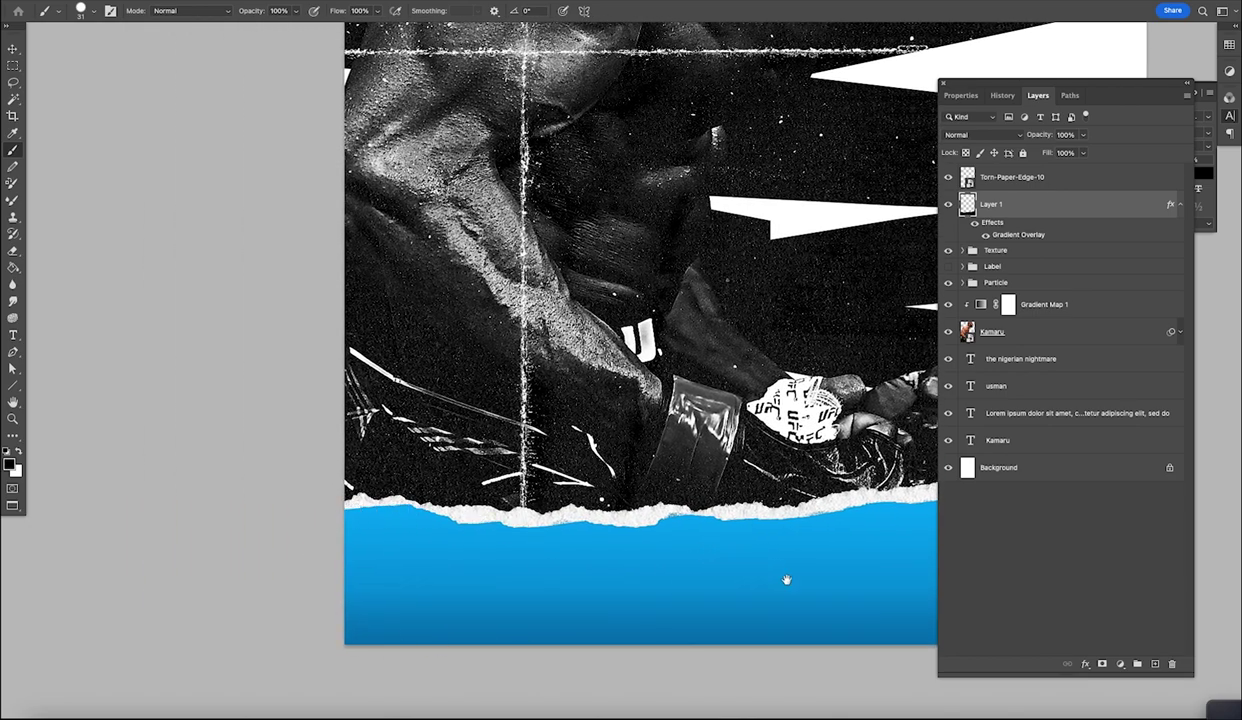
drag(790, 576, 646, 561)
drag(774, 487, 538, 535)
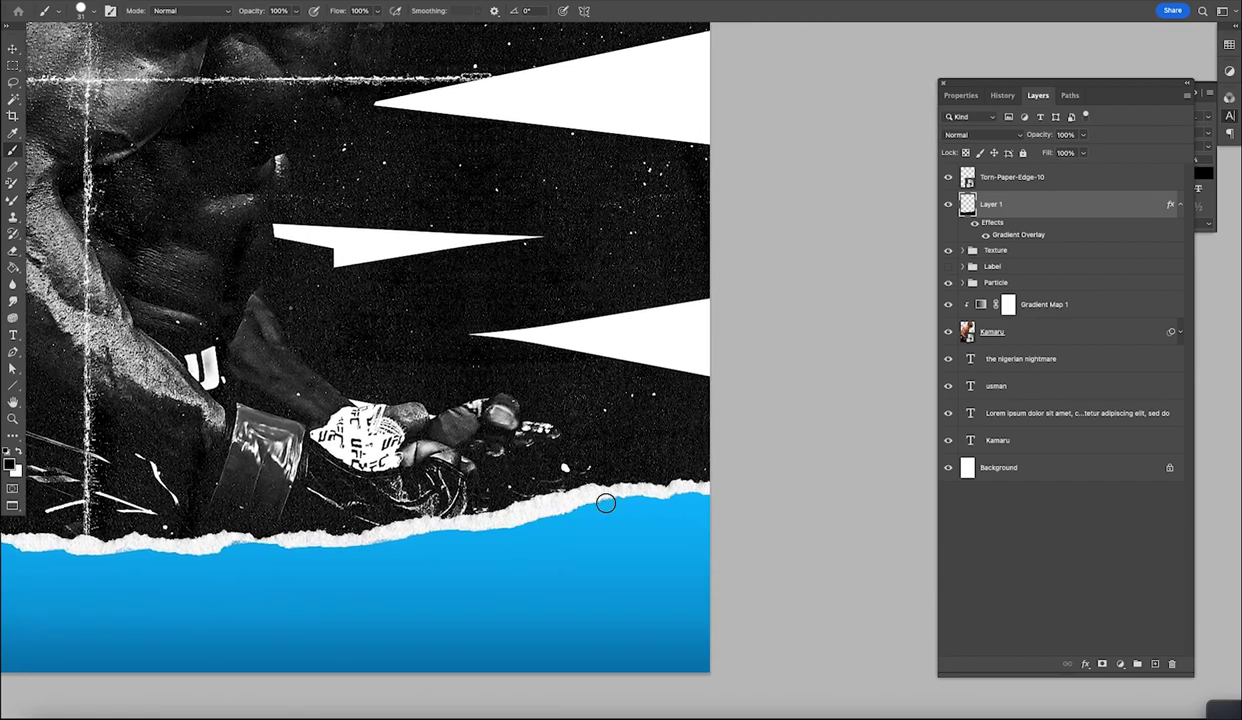
key(z)
key(ctrl+0)
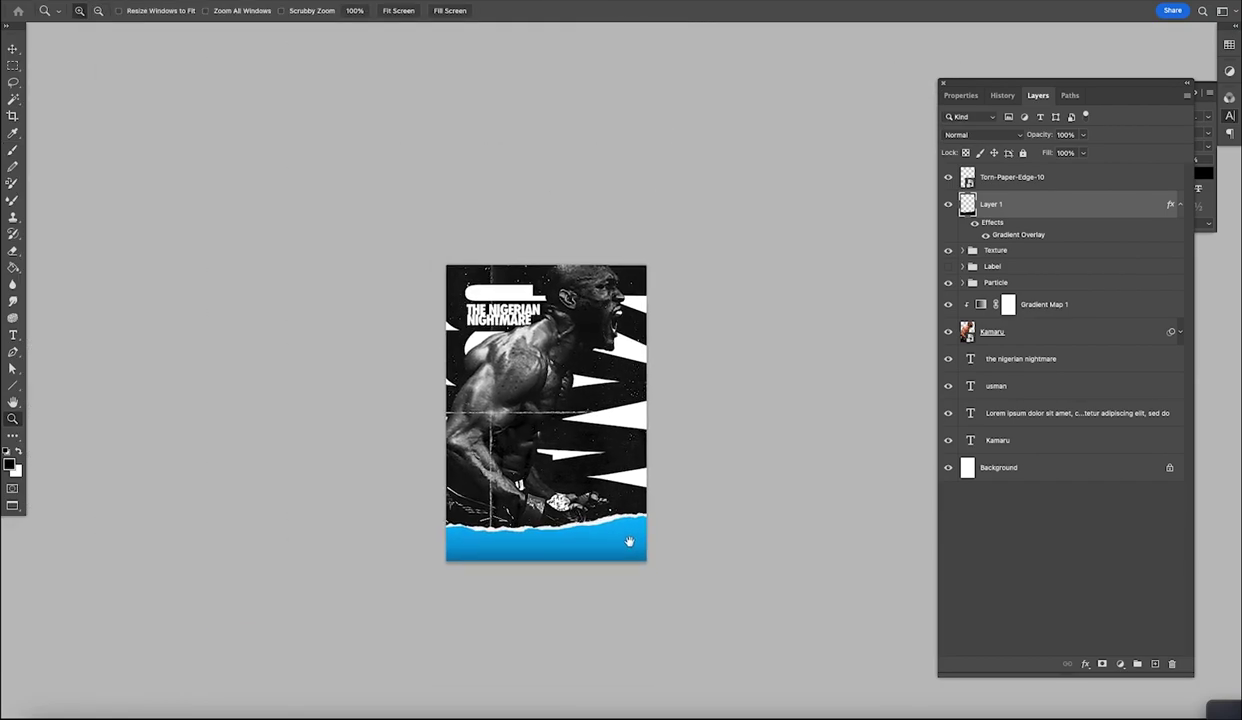
Step: Swap the blue Gradient Overlay on Layer 1 for the bright green gradient preset
double_click(1020, 234)
click(950, 288)
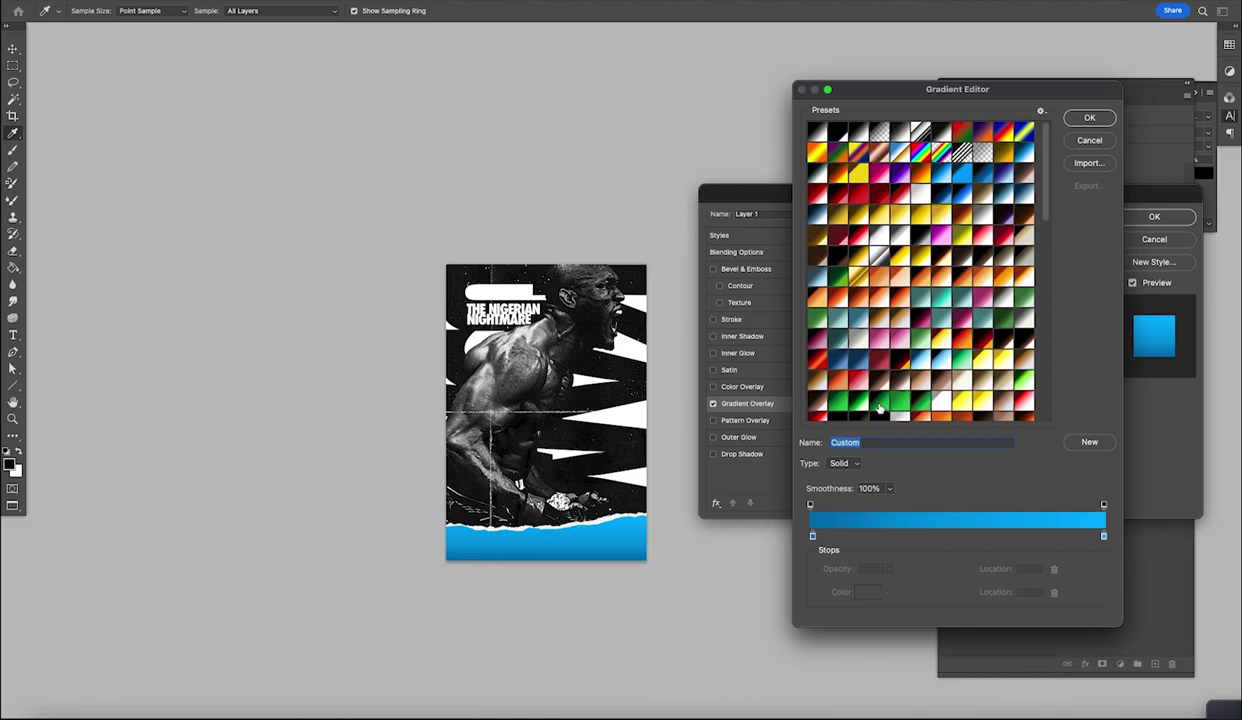
click(861, 405)
click(882, 404)
click(901, 404)
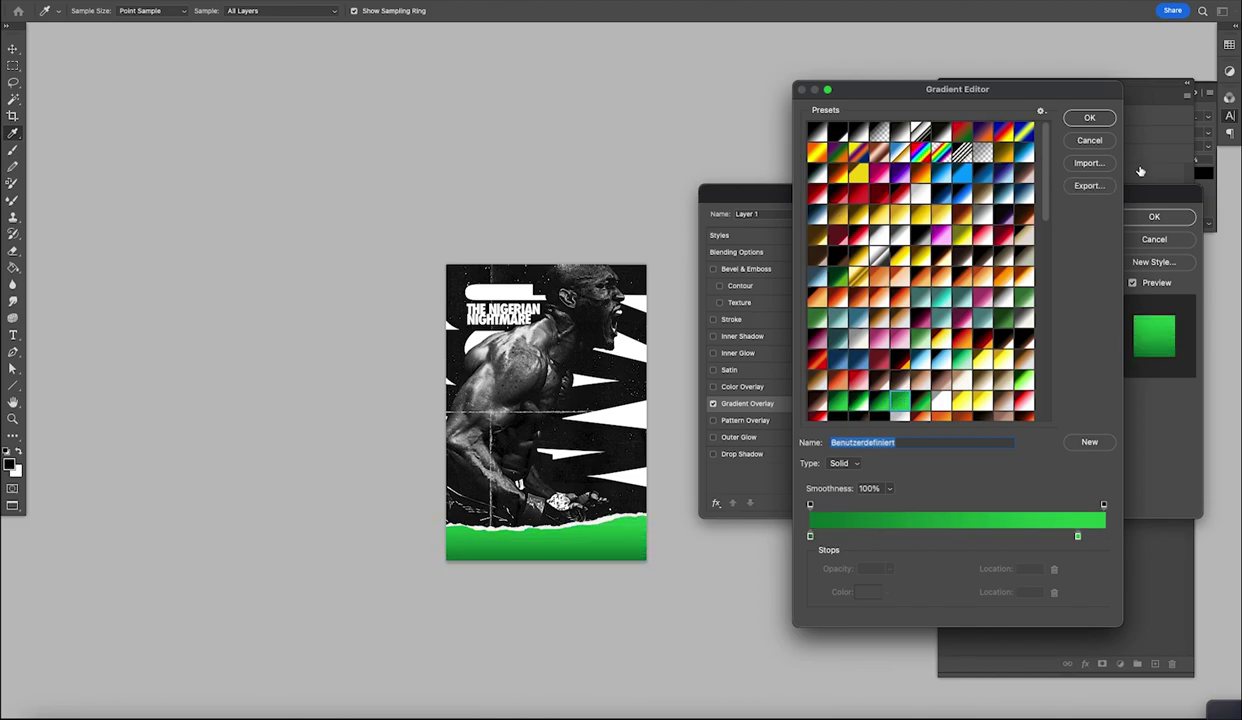
Step: Reverse the gradient's stops, start the bright green at 10%, add another bright green stop at 50%, and apply the overlay at a 96° angle
drag(811, 537, 987, 540)
drag(1078, 538, 809, 531)
drag(987, 540, 1104, 538)
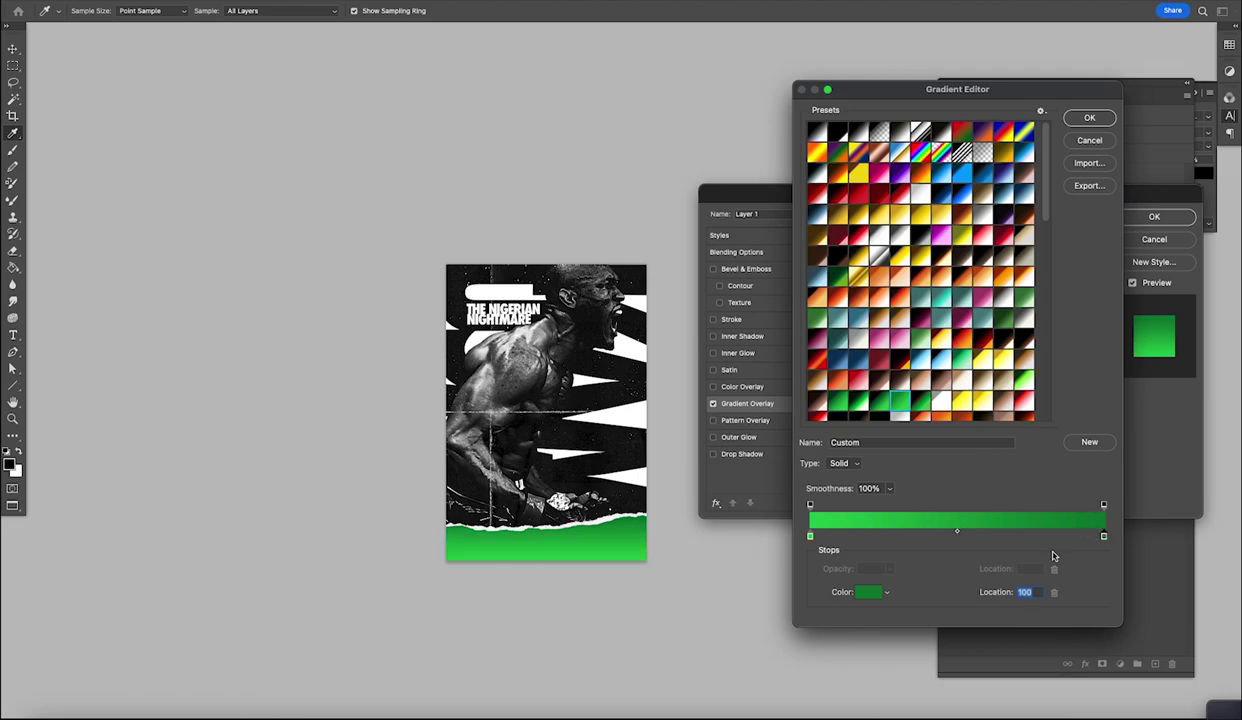
drag(810, 537, 839, 538)
click(956, 536)
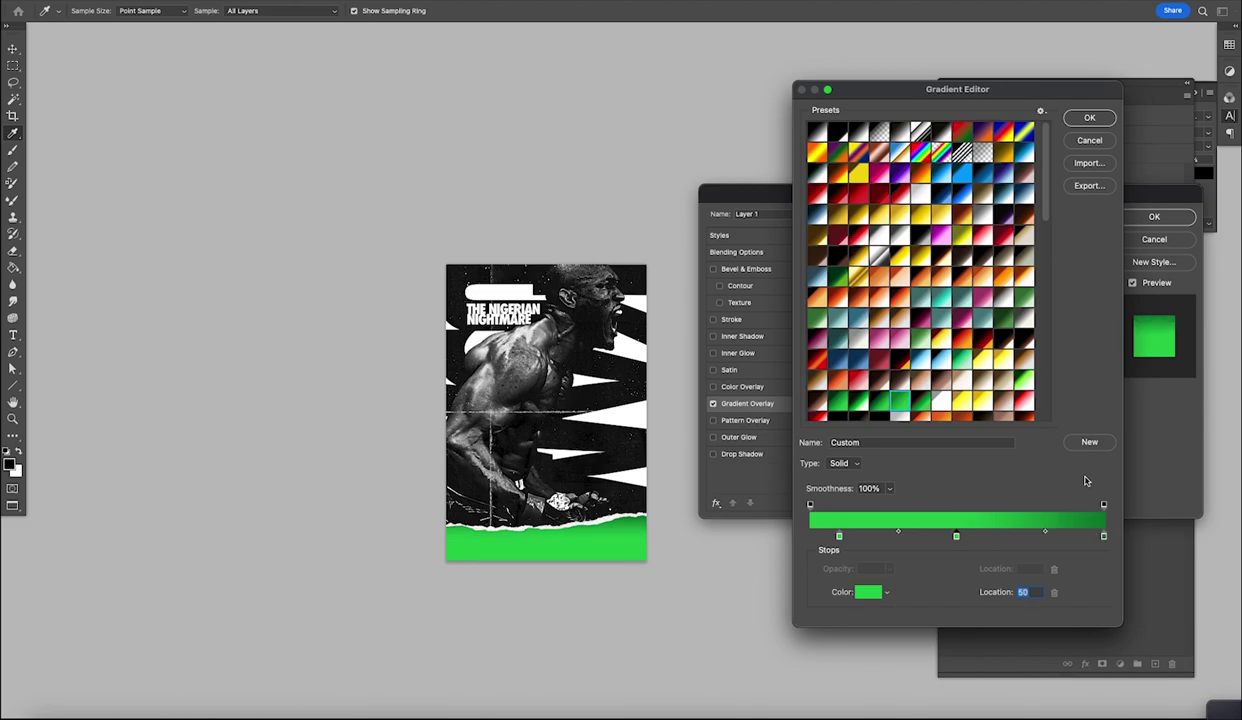
click(1092, 117)
drag(925, 316, 924, 314)
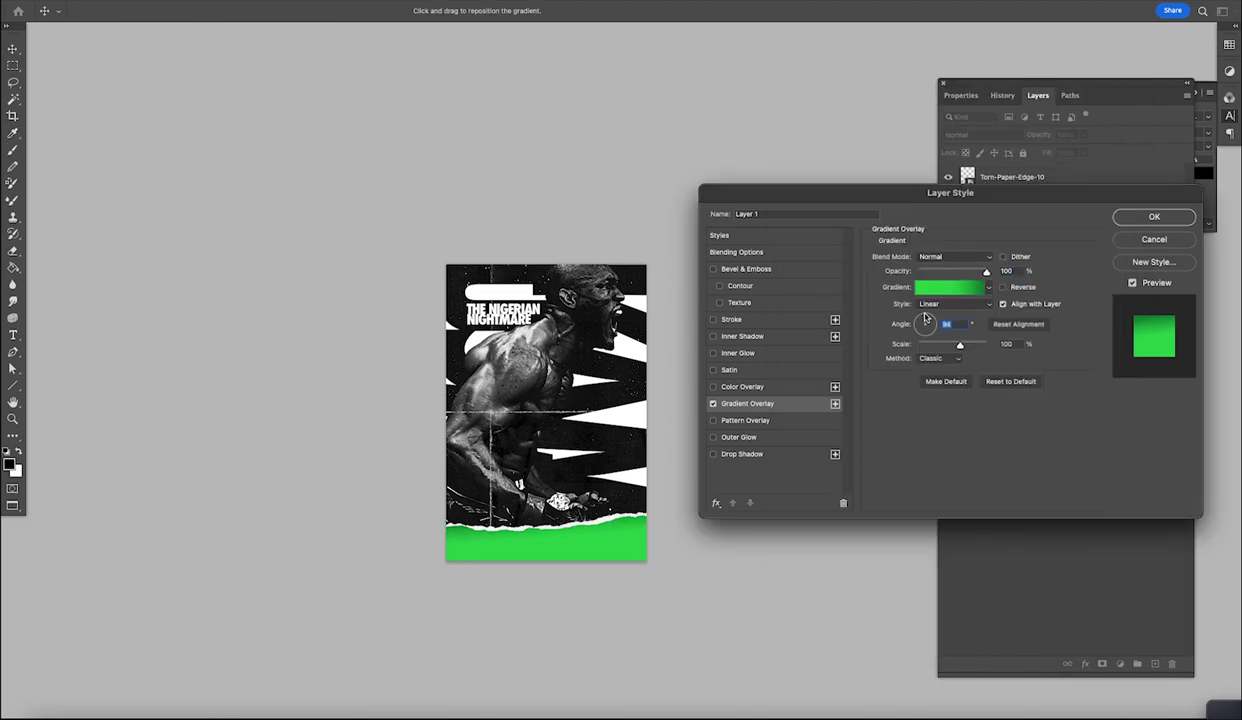
click(1153, 218)
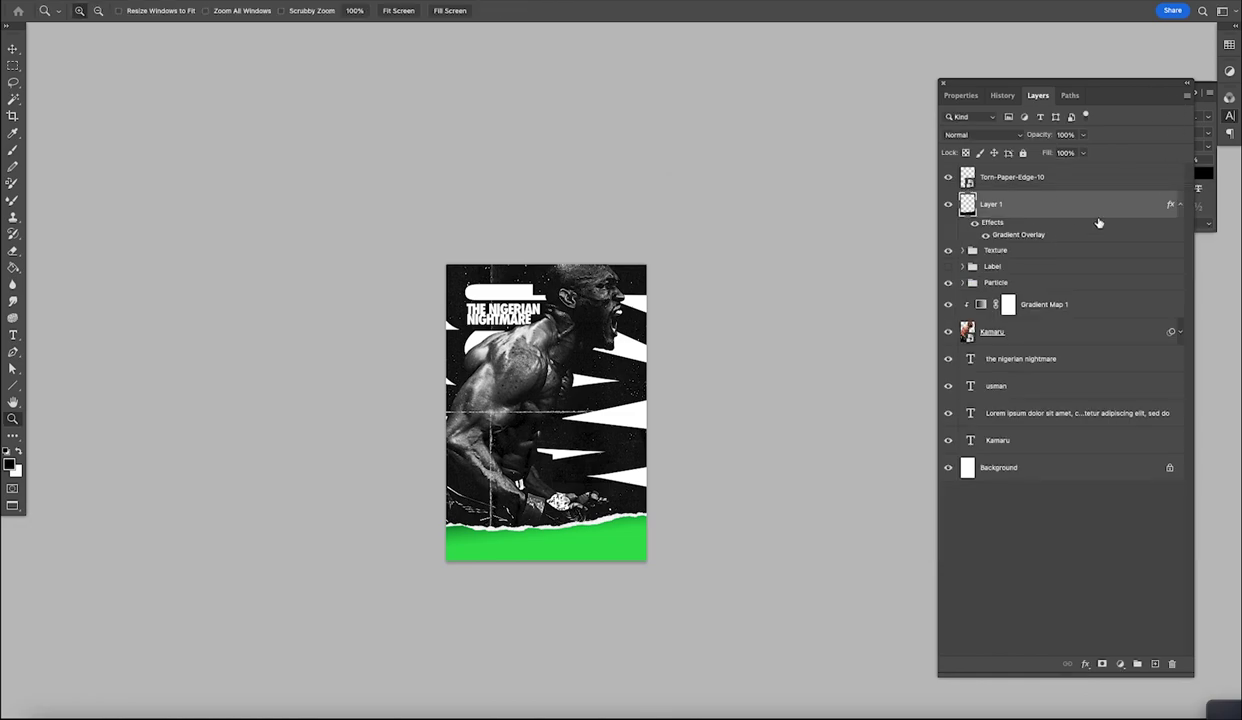
click(1180, 205)
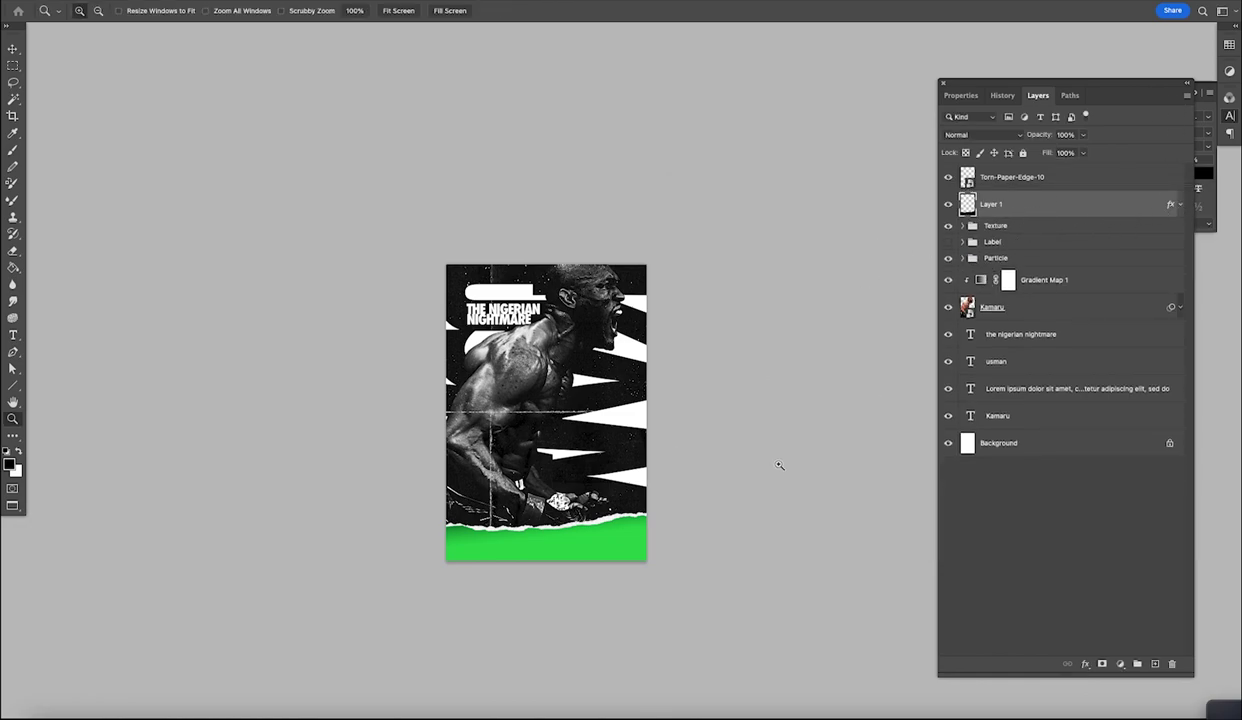
Step: Edit Layer 1's Gradient Overlay and recolour the stop at location 100 to a darker green
click(1179, 204)
double_click(1003, 241)
click(945, 276)
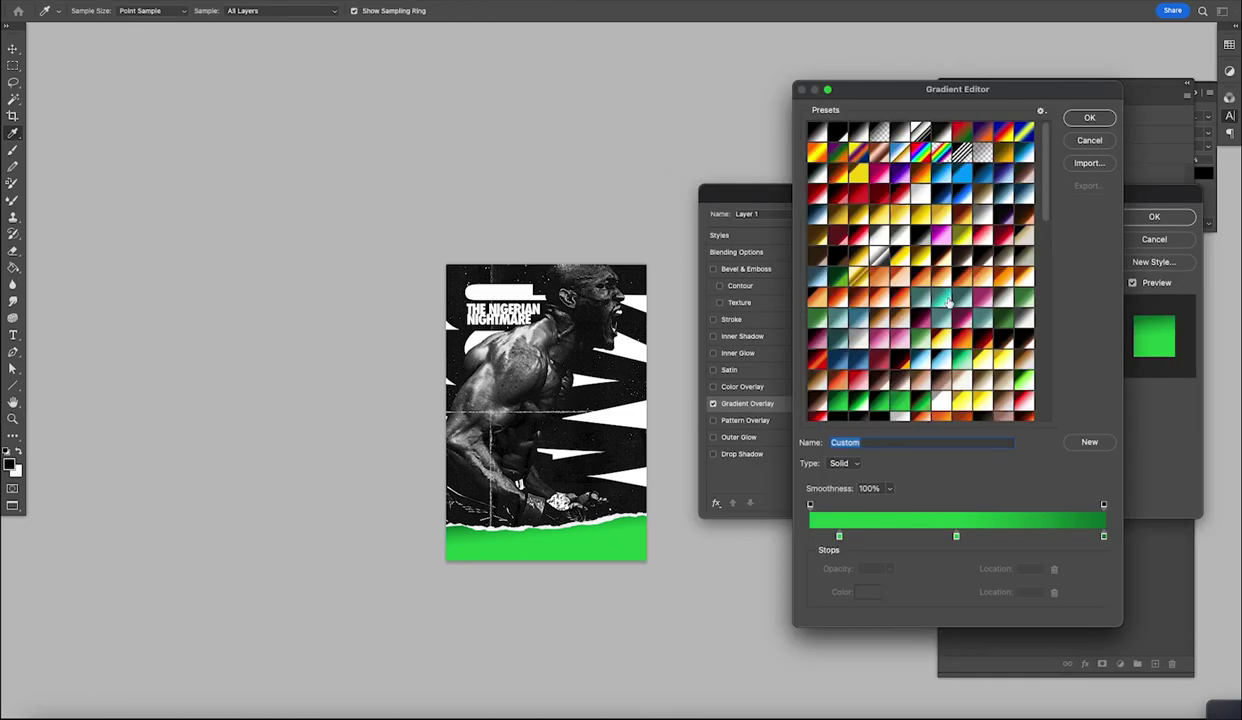
click(1105, 539)
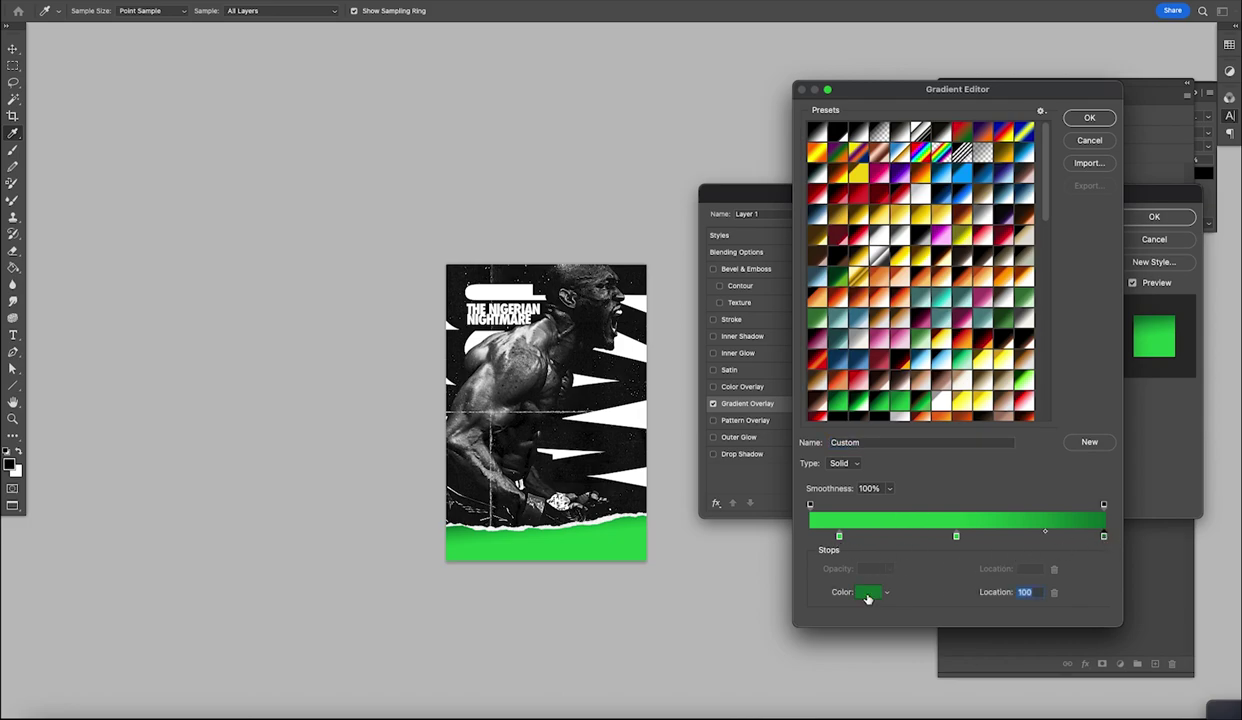
click(867, 592)
click(1013, 462)
click(1151, 322)
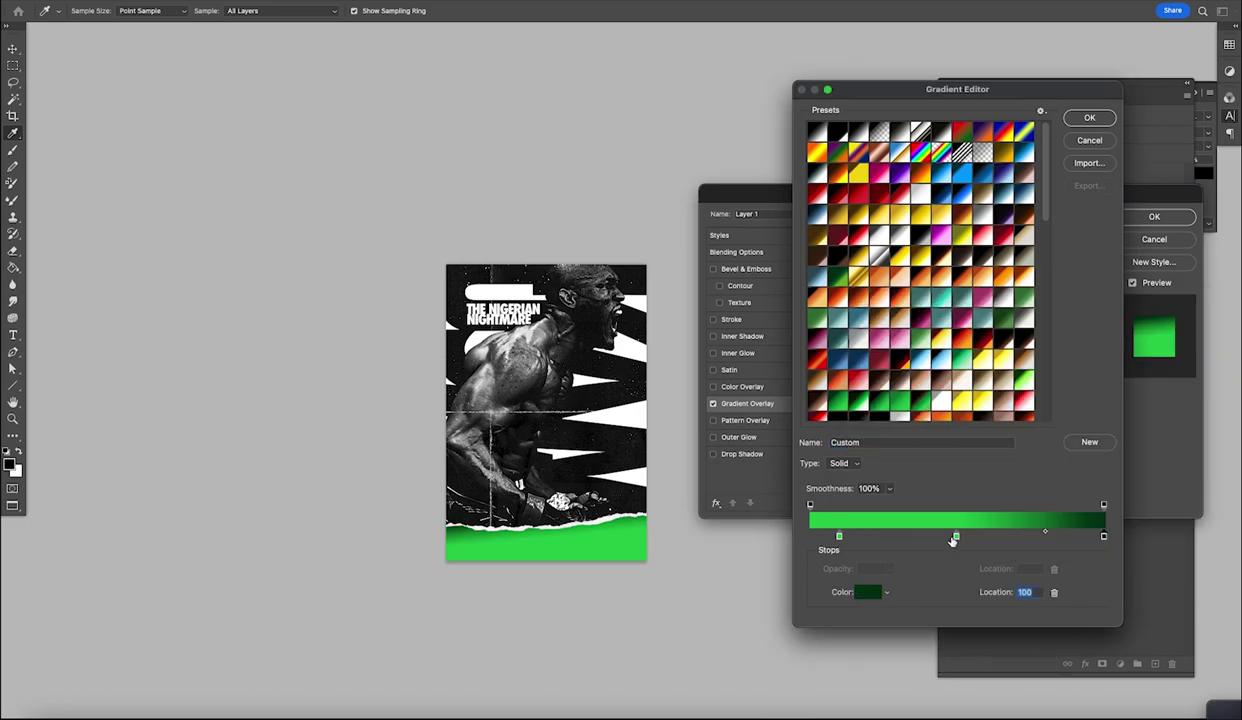
Step: Remove the gradient's middle stop and recolour the stop at location 10 to dark green #1c4c28
click(857, 549)
click(840, 537)
click(868, 592)
drag(1001, 415, 963, 444)
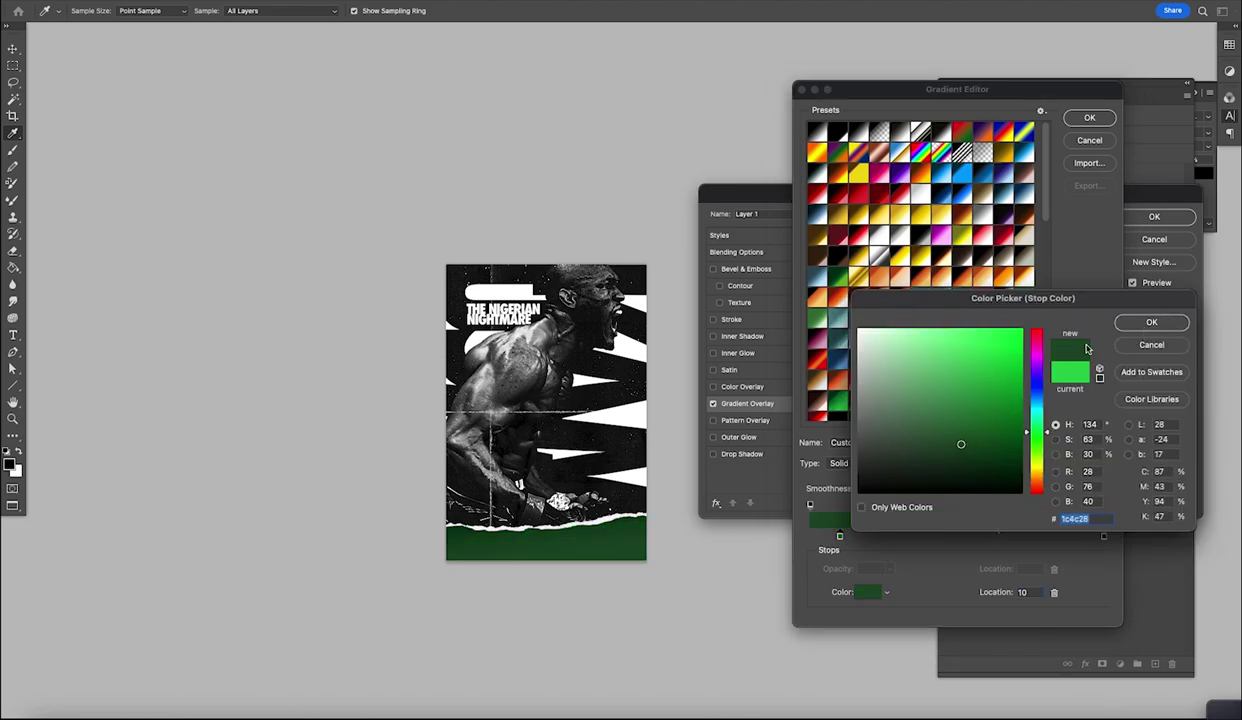
click(1151, 322)
Step: Darken the gradient's end stop at location 100 to near-black green and apply the Gradient Overlay
click(1103, 537)
click(868, 592)
drag(1013, 472, 1014, 478)
click(1151, 322)
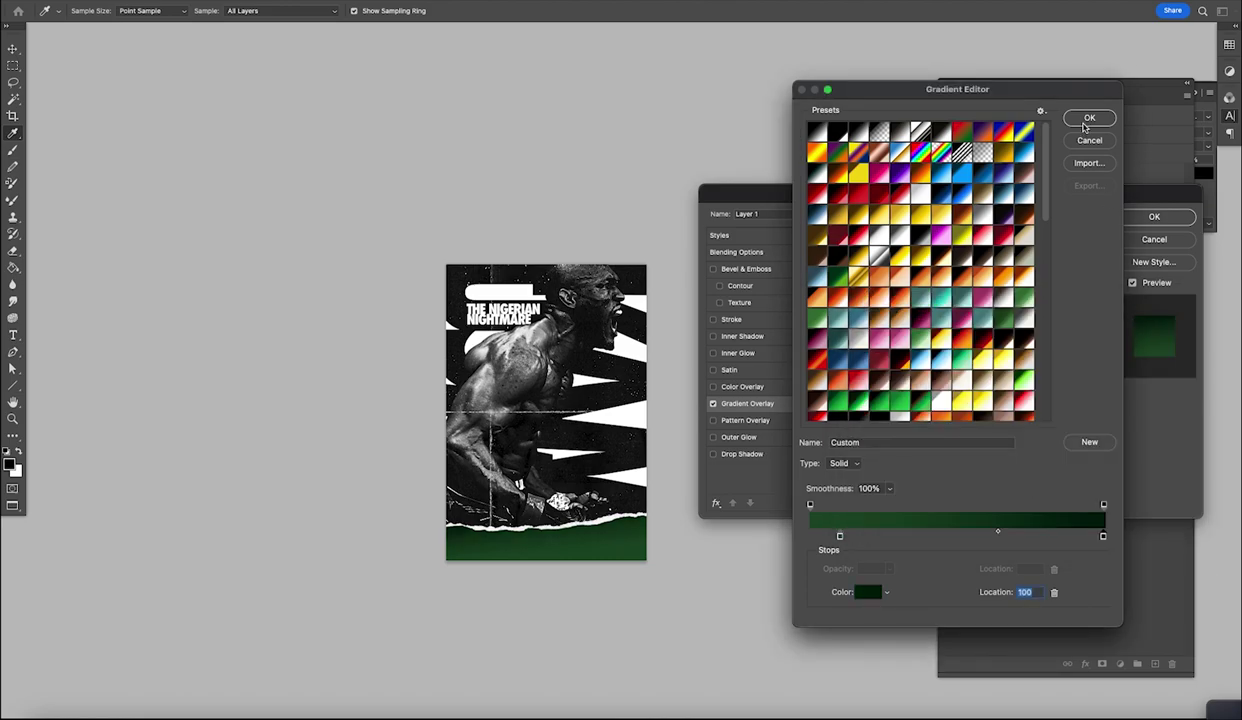
click(1089, 117)
click(1154, 216)
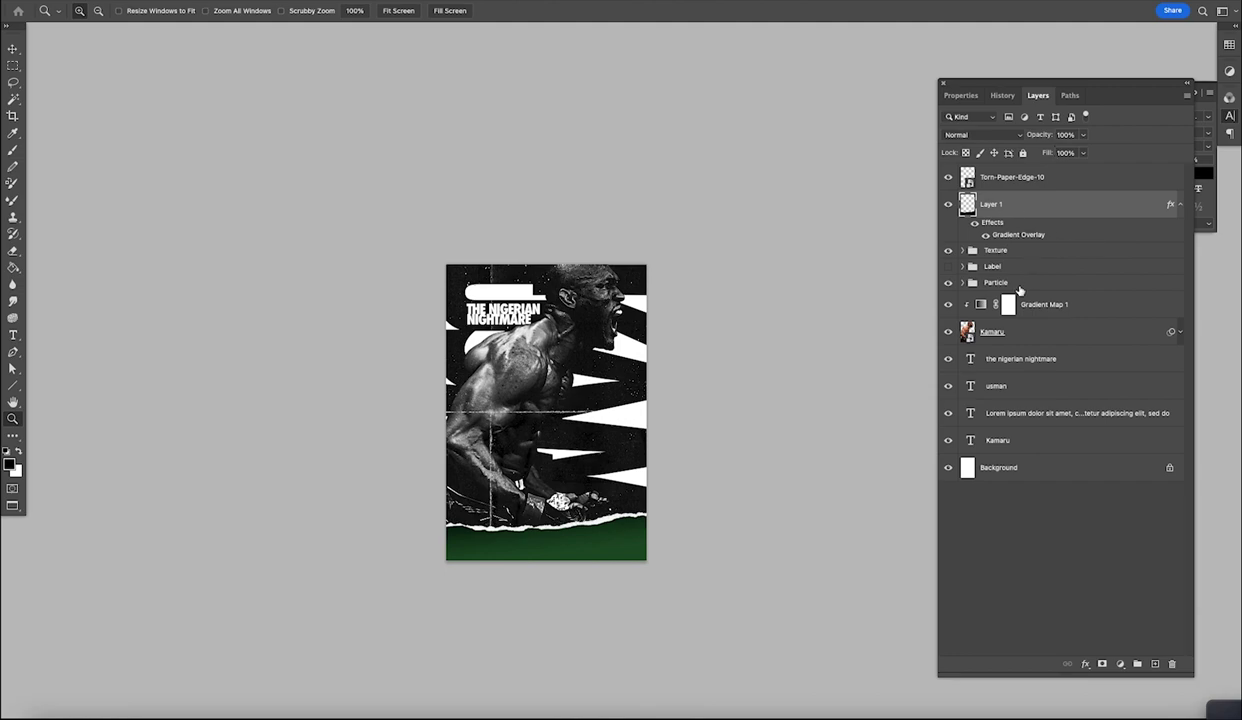
Step: Move the Label group between Torn-Paper-Edge-10 and Layer 1, make it visible and expand it
drag(1001, 276, 1008, 208)
click(948, 199)
click(962, 199)
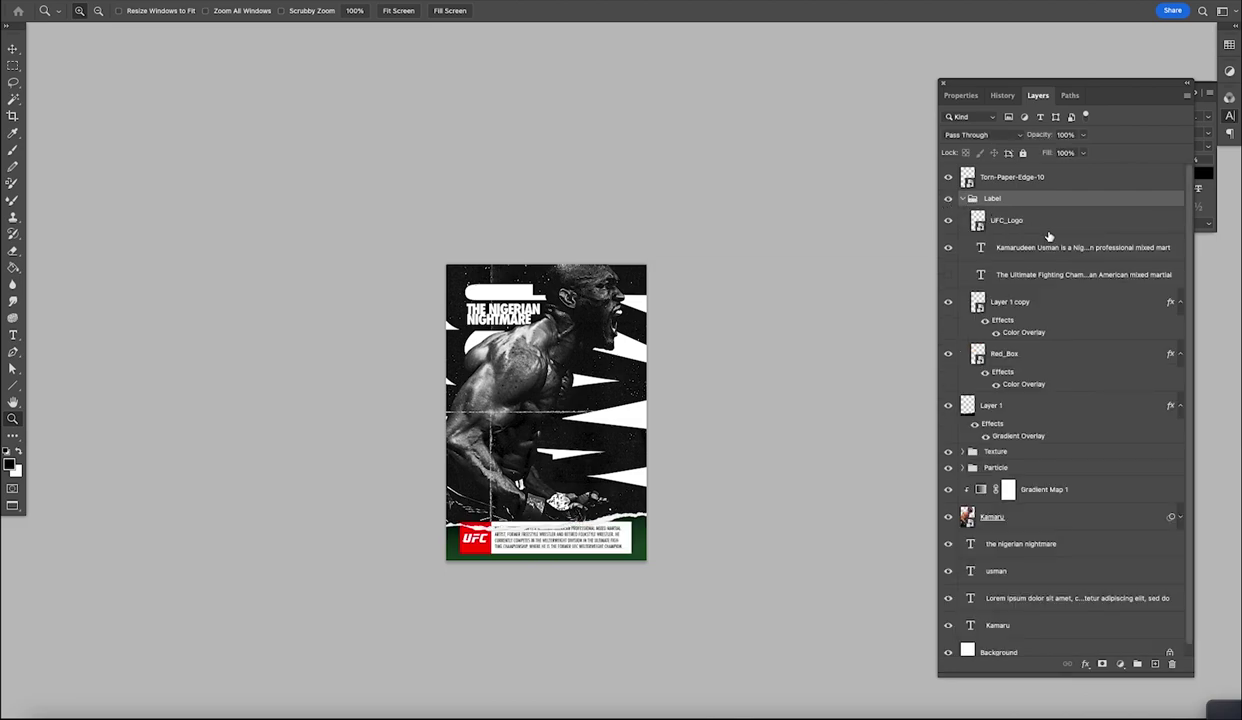
Step: Hide the UFC_Logo, Layer 1 copy and Red_Box layers inside the Label group
click(949, 221)
click(948, 302)
click(948, 354)
Step: Nudge the fighter biography text down on the torn strip and recolour all of it white
click(994, 250)
key(v)
drag(617, 547, 618, 555)
key(z)
click(616, 548)
click(617, 549)
key(t)
click(616, 548)
key(super+a)
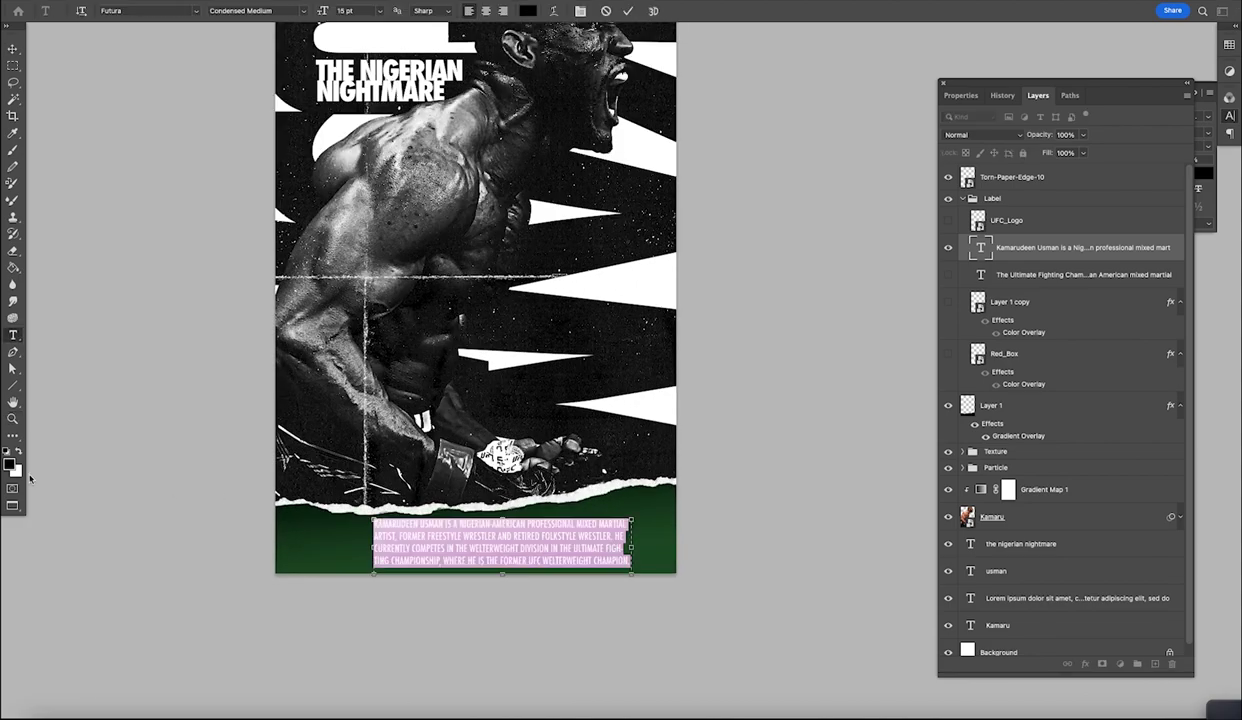
click(19, 451)
key(super+Return)
Step: Widen the biography text box on both sides to span the strip and move it slightly lower
click(475, 544)
drag(372, 546, 293, 545)
drag(631, 548, 662, 547)
drag(287, 547, 283, 547)
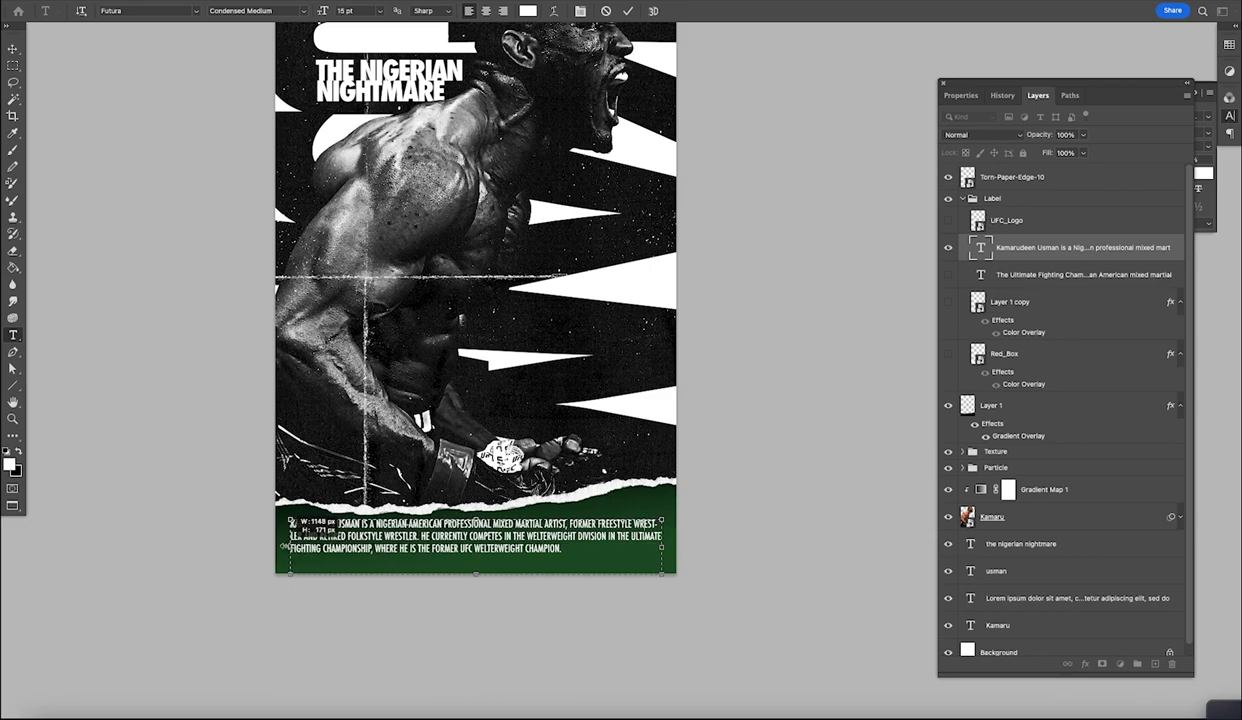
click(13, 48)
drag(533, 537, 530, 544)
Step: Reduce the biography text to 11 pt and pull in the text box's left edge to leave room for a logo
key(z)
alt+click(536, 504)
alt+click(536, 504)
click(536, 505)
click(536, 505)
click(520, 545)
key(v)
key(t)
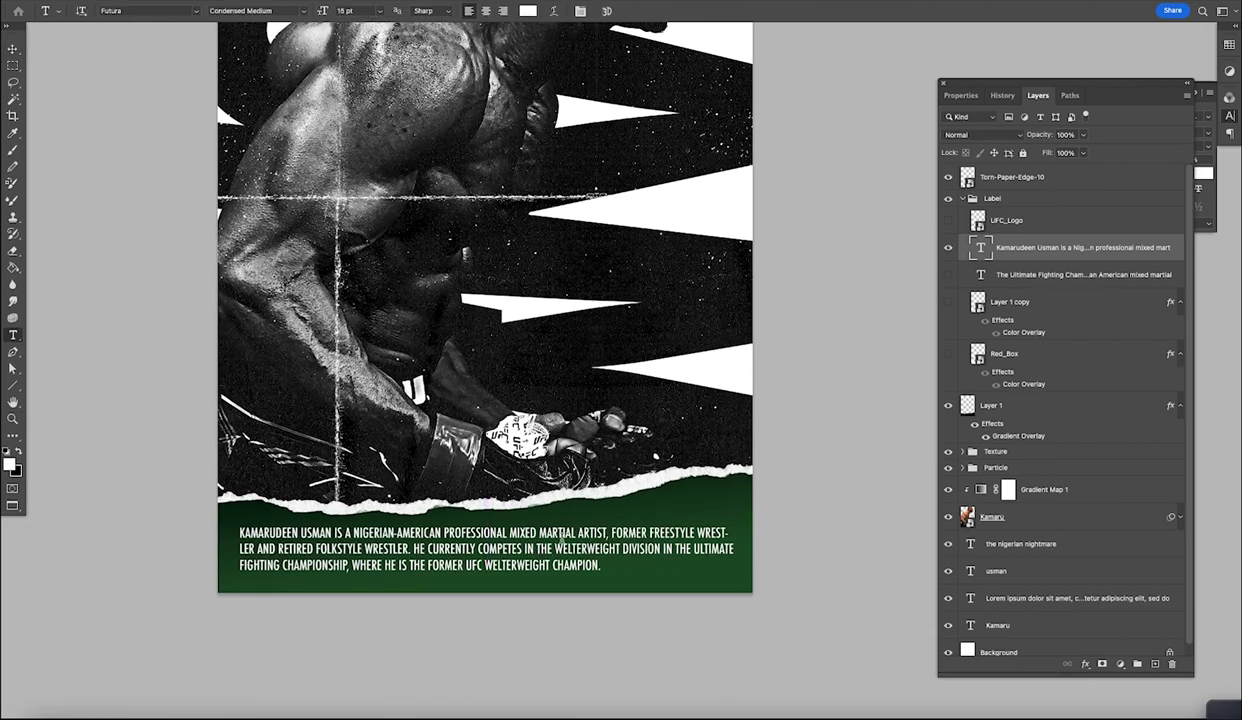
click(558, 549)
key(ctrl+a)
drag(324, 12, 320, 12)
drag(239, 564, 328, 526)
click(12, 50)
Step: Show UFC_Logo, fit it beside the start of the biography text, and shift the logo and text down together
click(948, 220)
click(1006, 220)
key(ctrl+t)
key(Return)
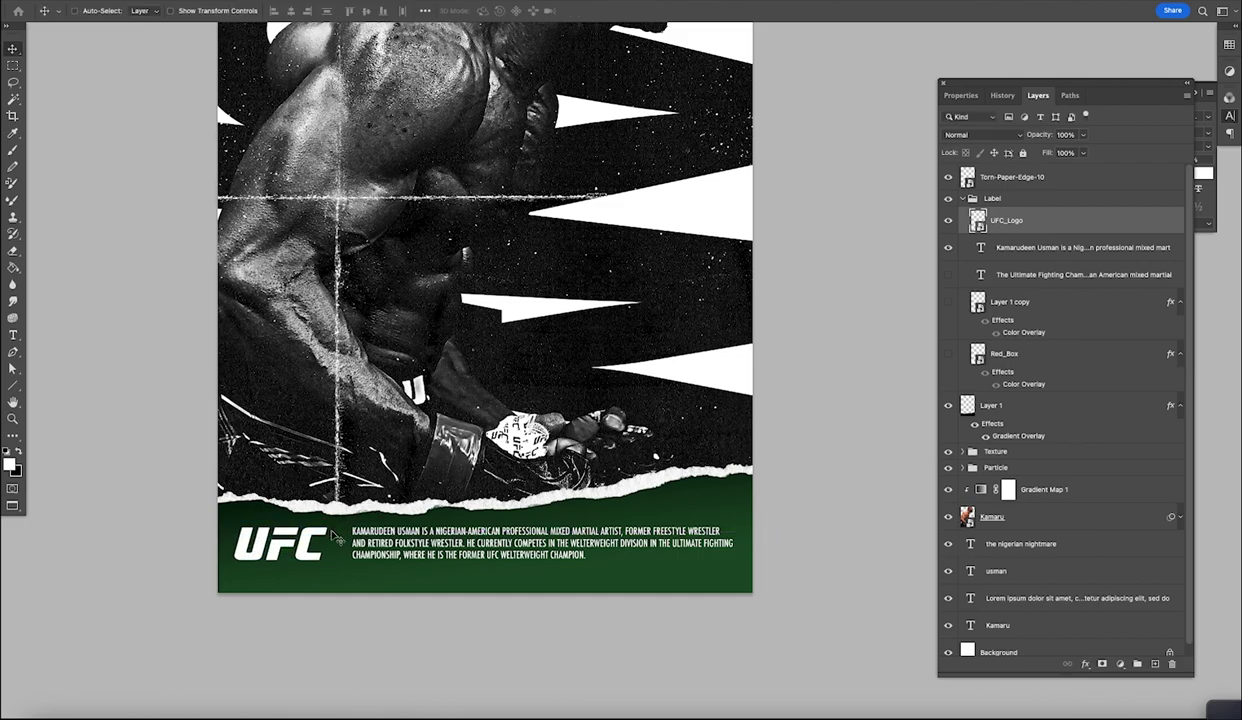
shift+click(1080, 247)
drag(501, 522, 523, 512)
Step: Add a black Color Overlay at 100% opacity to Layer 1 over its green gradient
key(z)
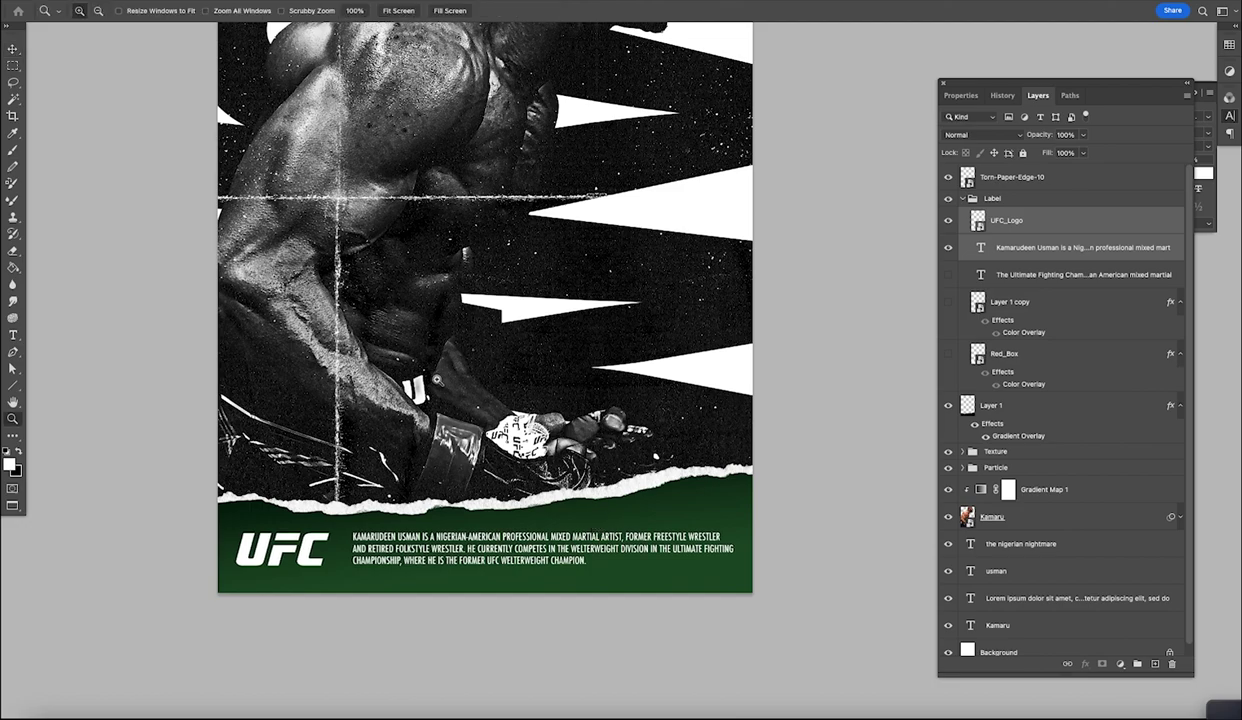
alt+click(436, 380)
alt+click(436, 380)
alt+click(436, 380)
click(480, 401)
drag(490, 396, 480, 428)
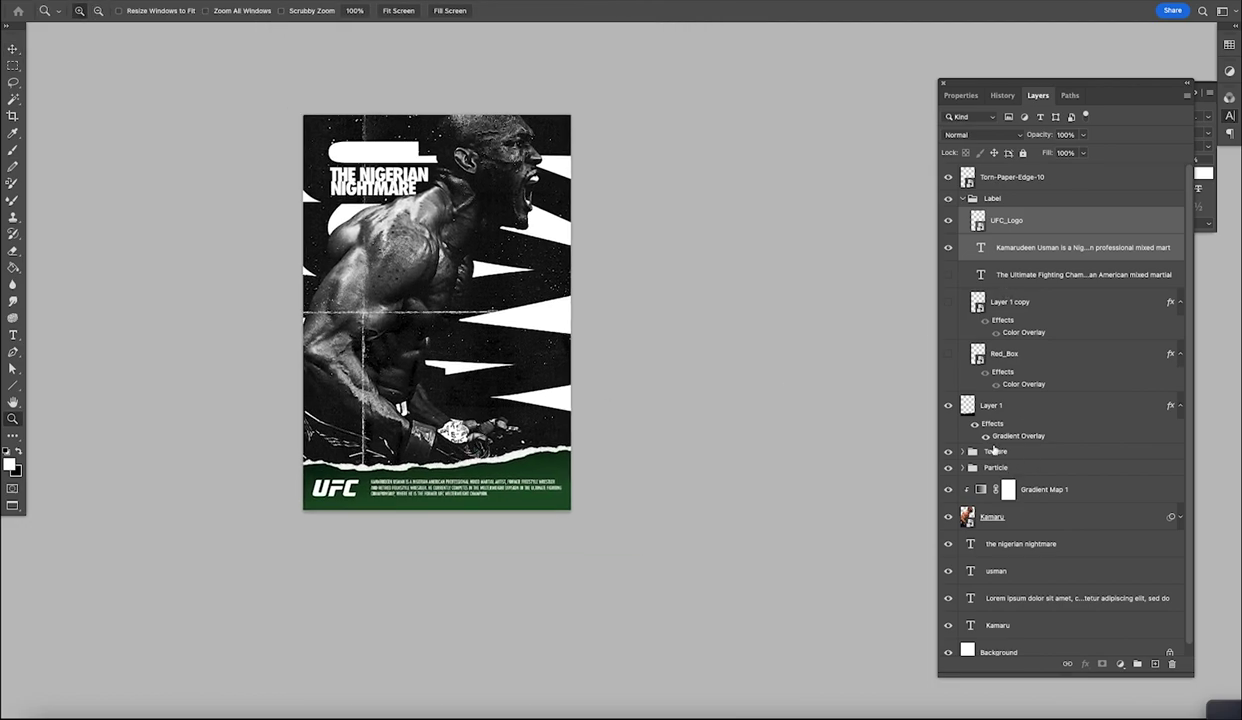
double_click(1031, 410)
click(766, 405)
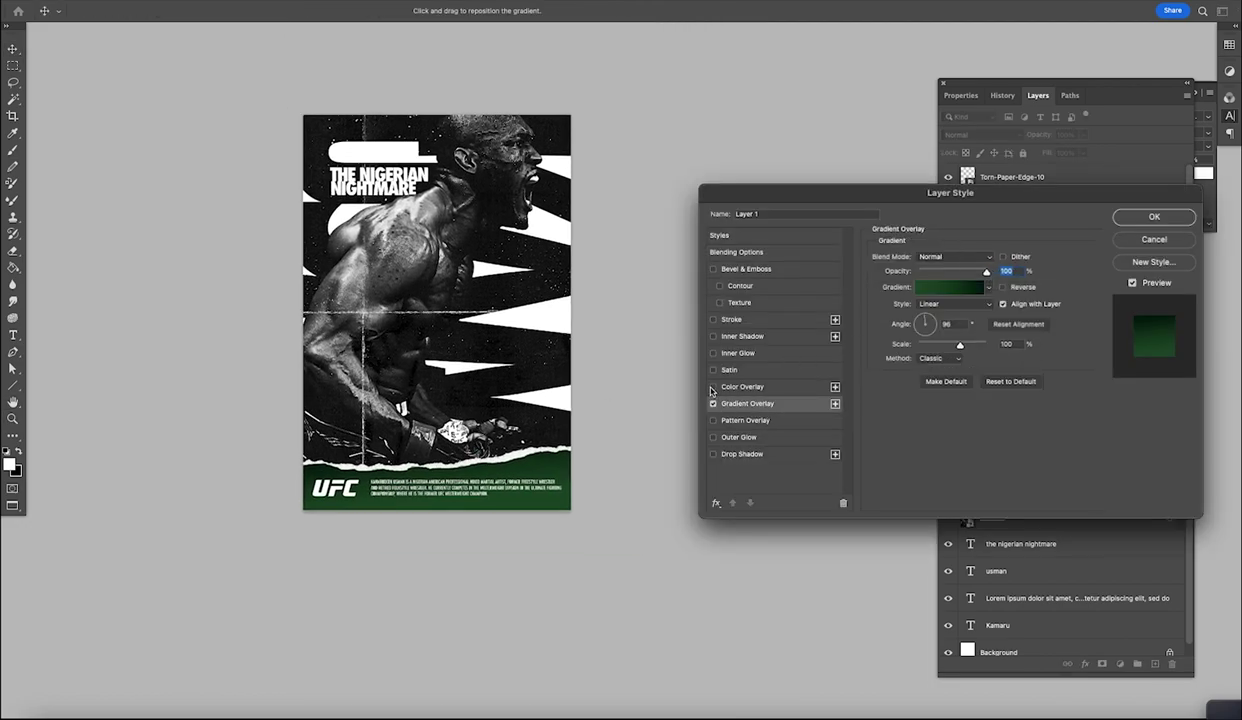
click(742, 386)
click(1003, 258)
drag(974, 451, 1071, 511)
click(1151, 322)
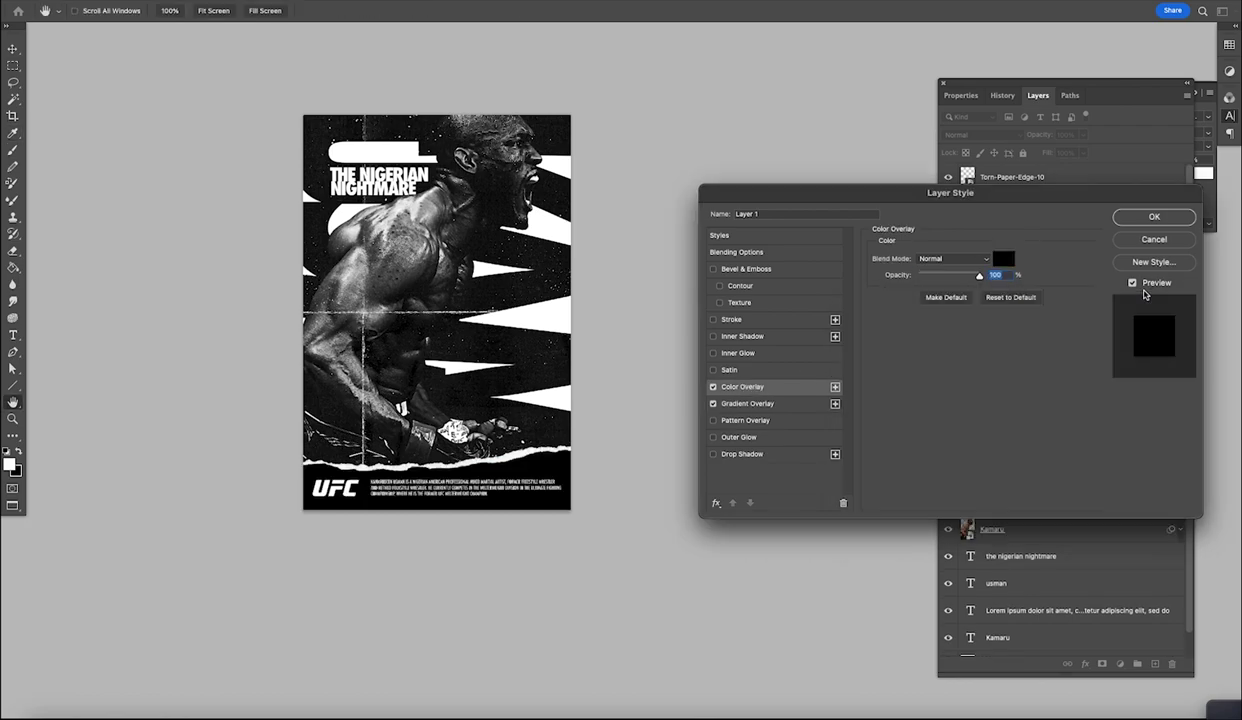
click(1155, 217)
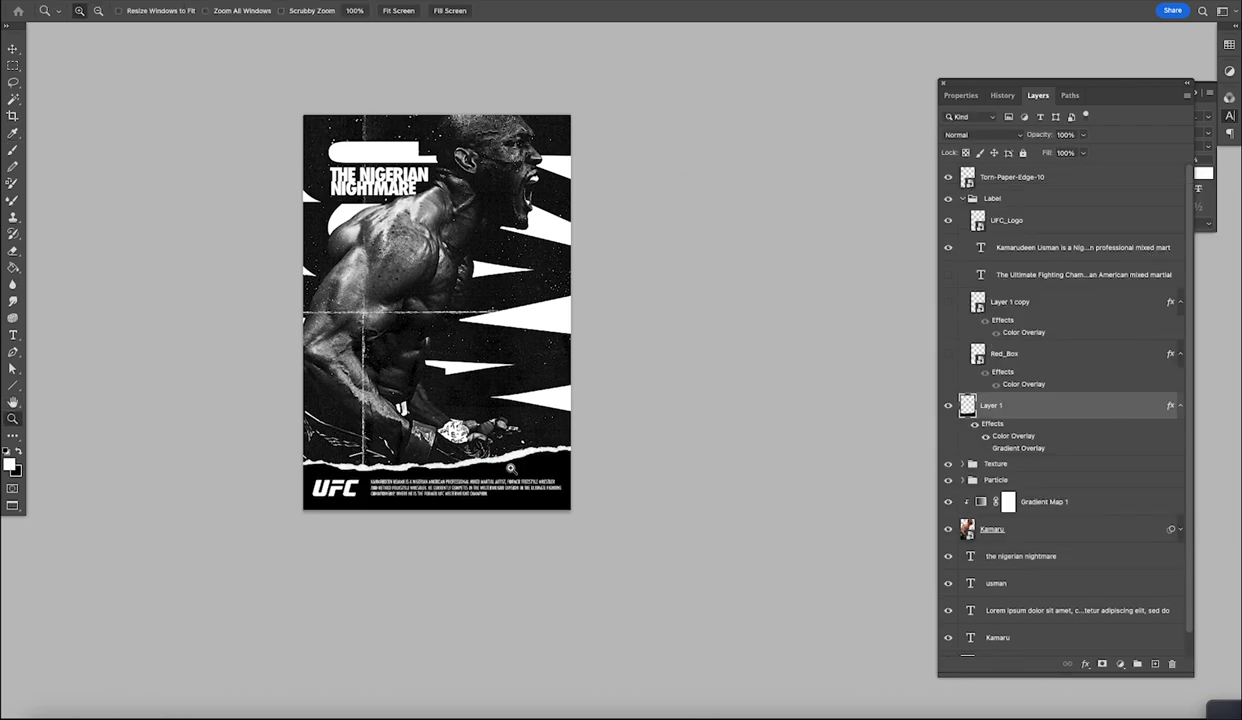
Step: Move Torn-Paper-Edge-10, the Label group and Layer 1 together beneath the Texture group
click(962, 198)
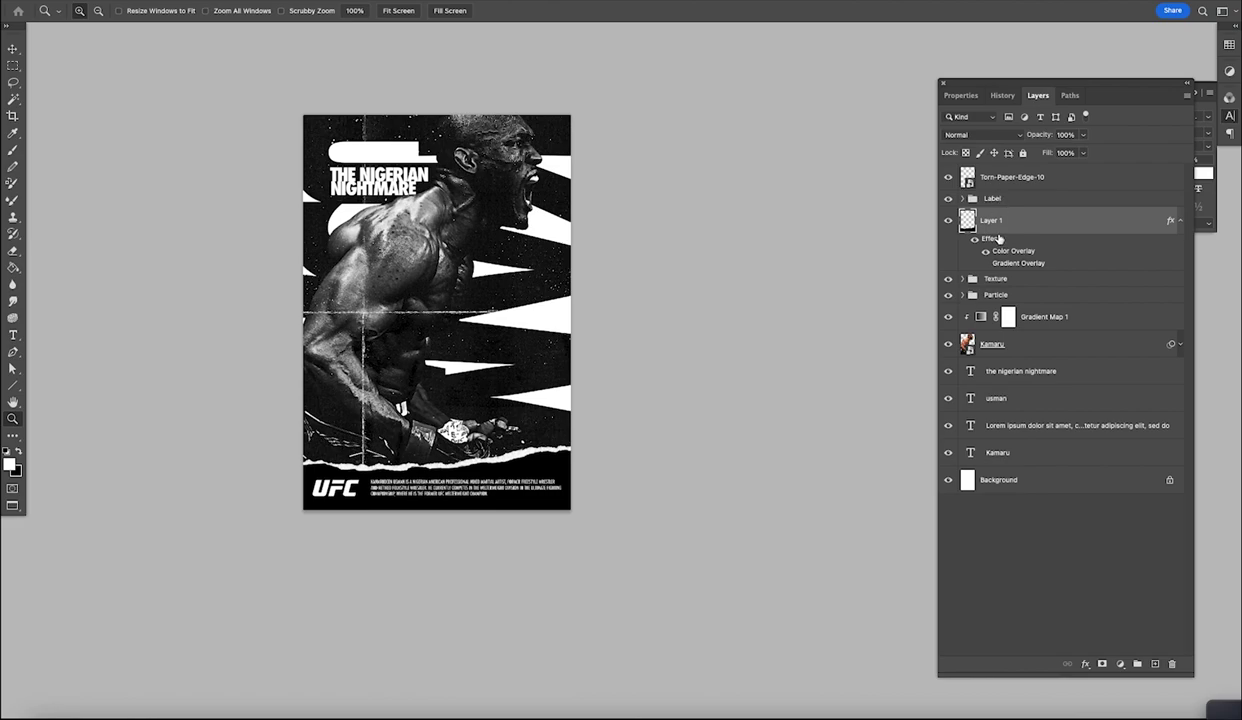
click(1027, 202)
shift+click(1057, 177)
drag(1025, 205, 1023, 294)
Step: Recolour the whole biography text yellow using a colour swatch
click(475, 500)
drag(475, 500, 527, 579)
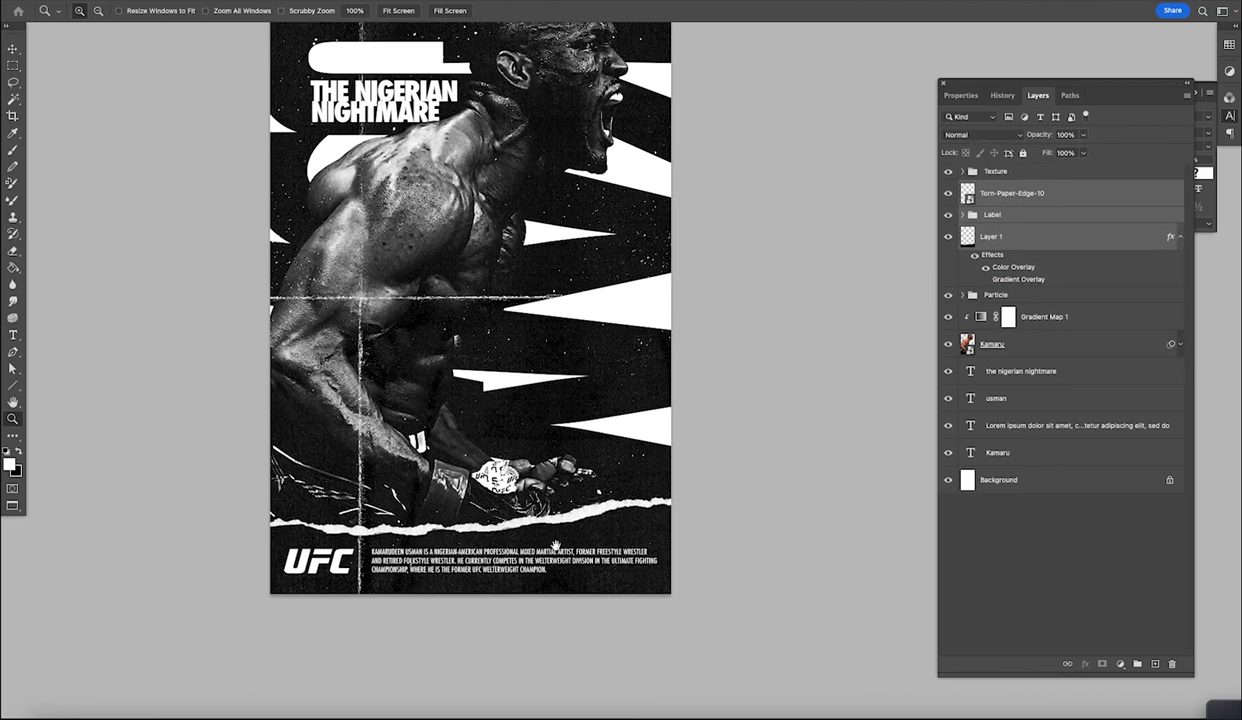
key(t)
click(513, 563)
key(super+a)
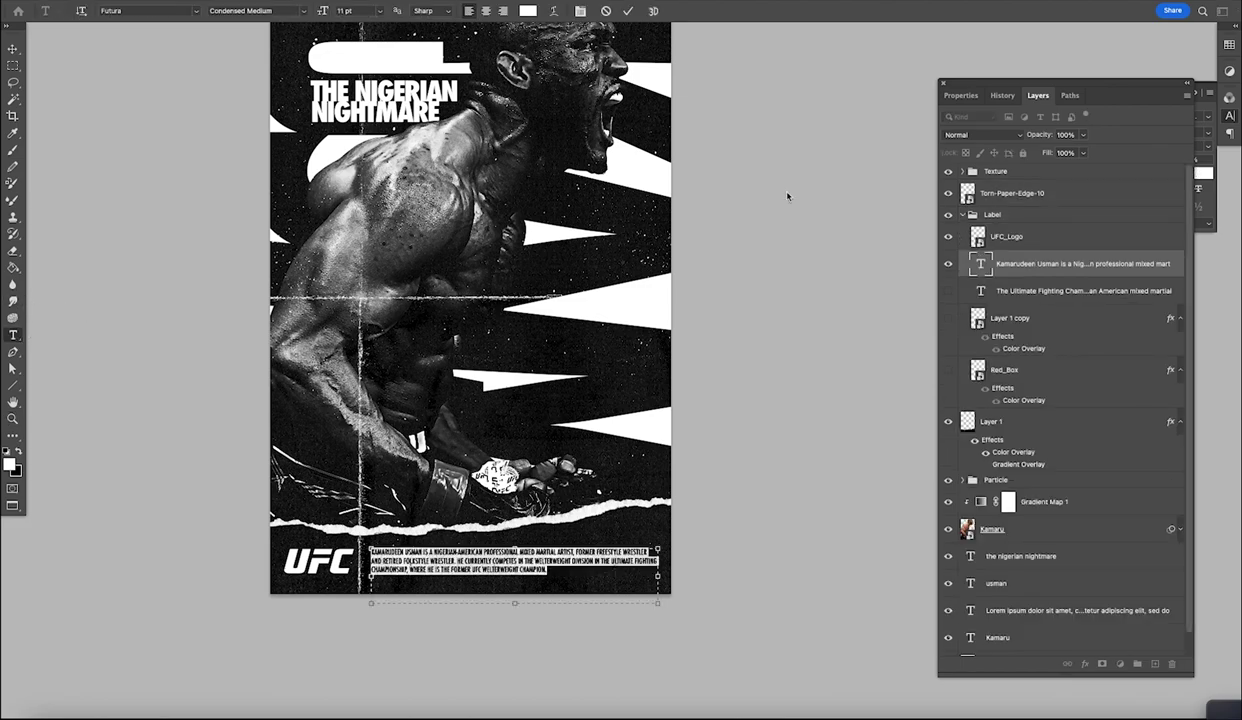
click(1229, 47)
click(1083, 95)
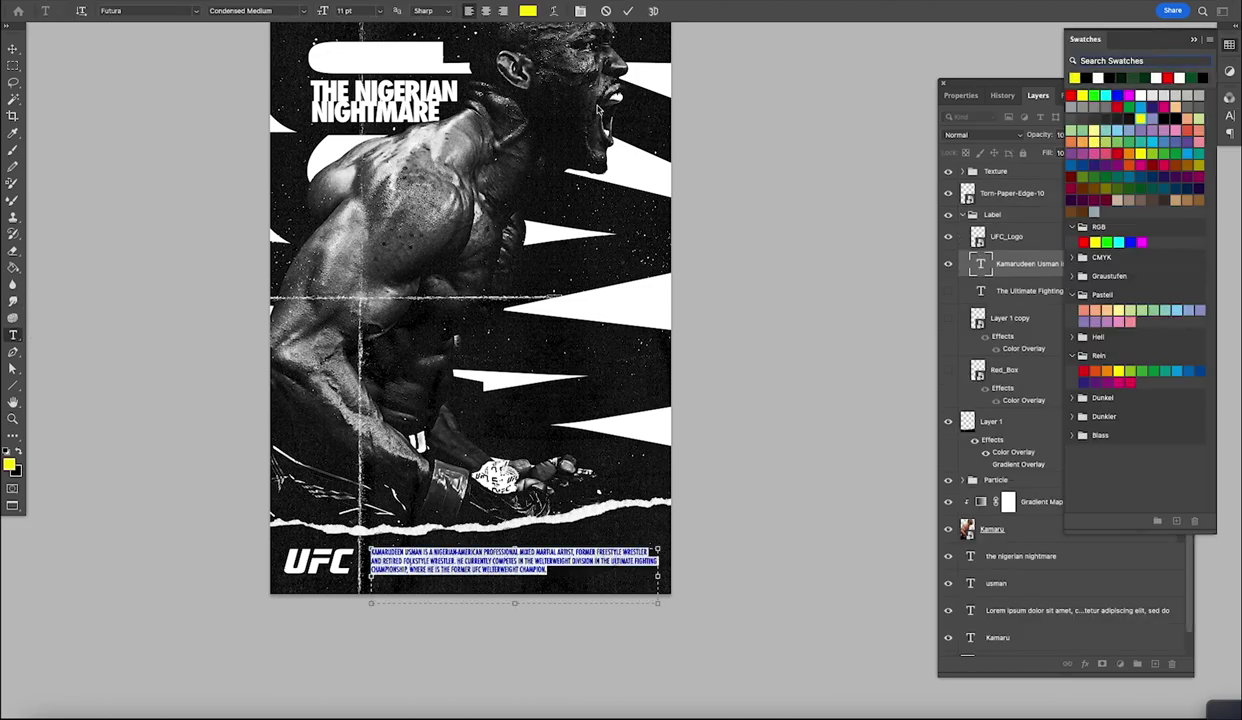
click(13, 50)
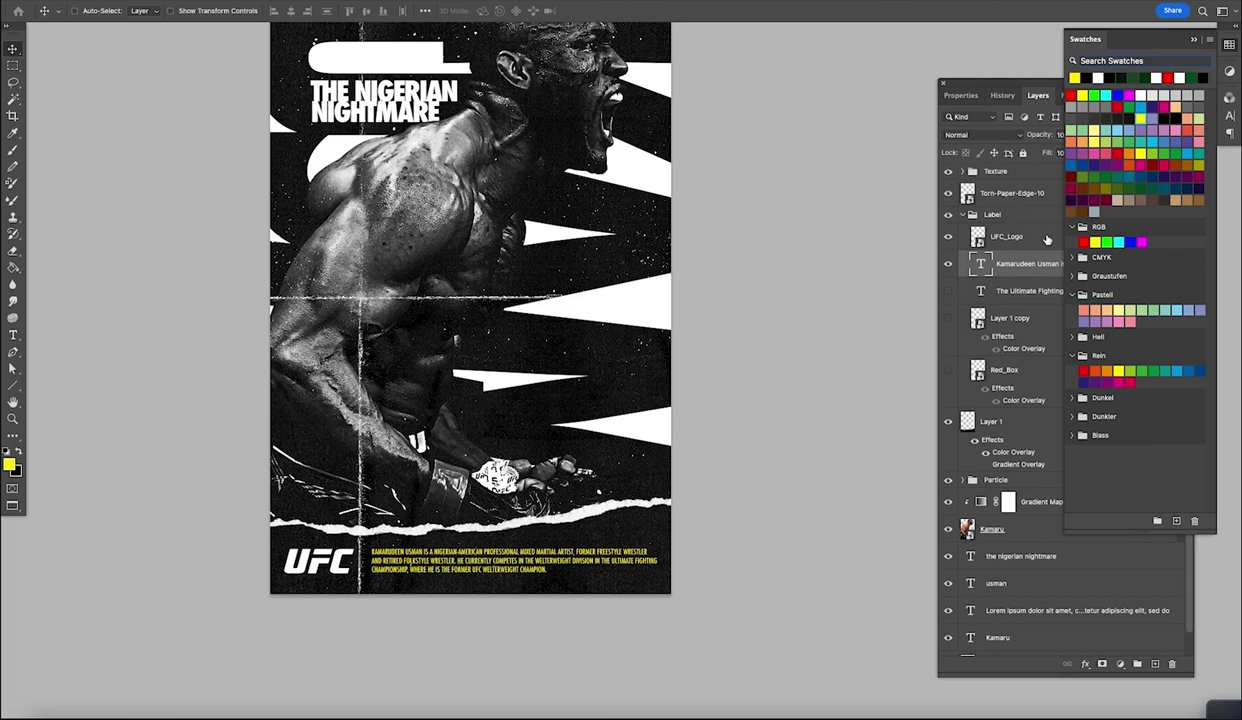
Step: Add a red #ff0000 Color Overlay to the UFC_Logo layer
click(1034, 241)
double_click(1034, 241)
click(742, 386)
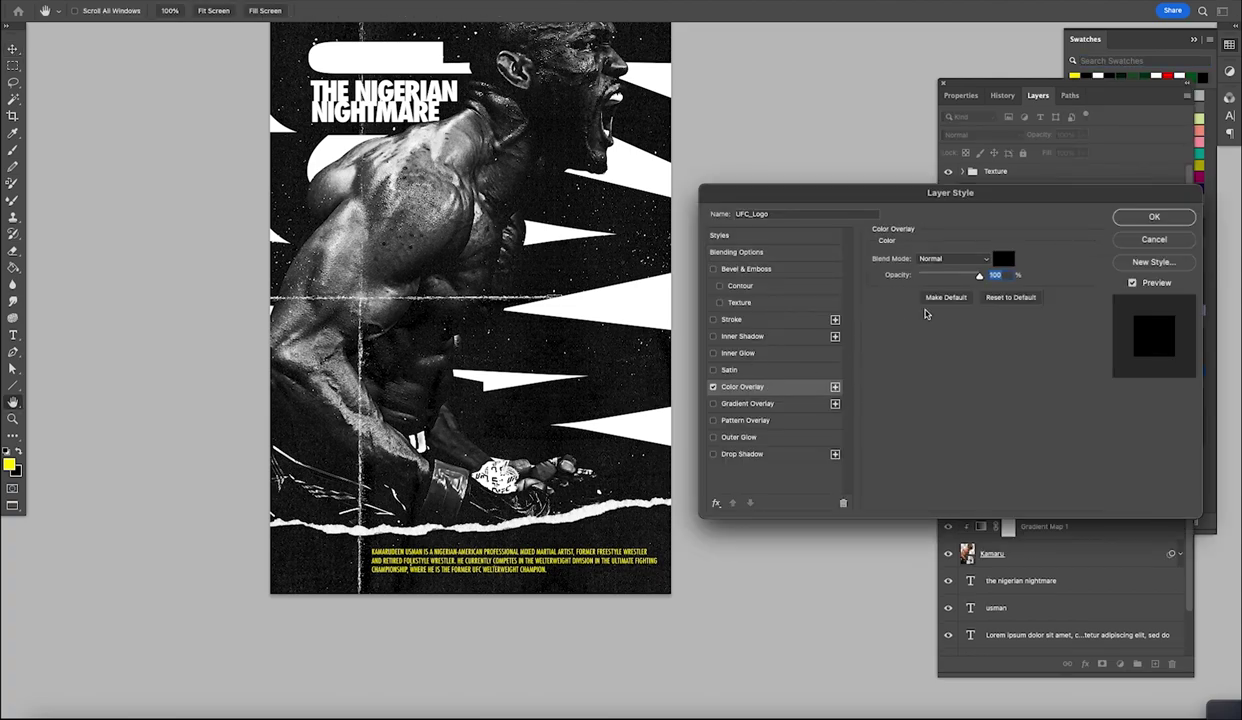
click(1004, 259)
click(1021, 331)
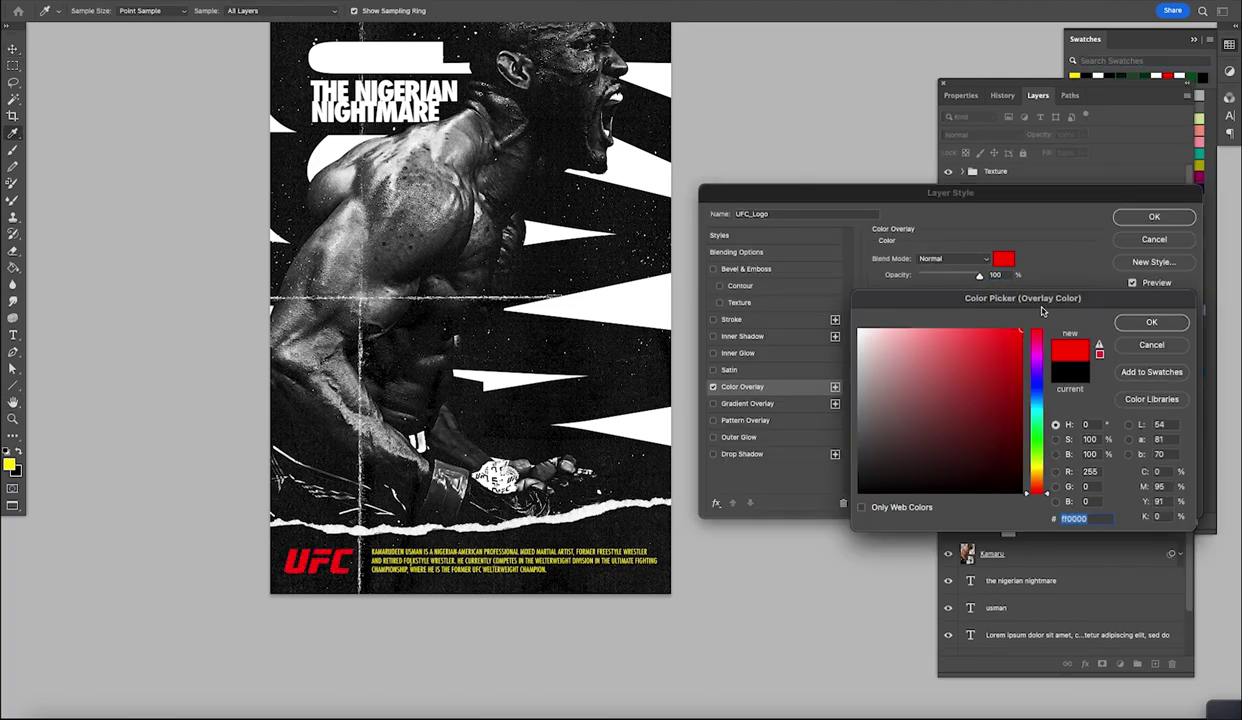
click(1151, 321)
click(1160, 217)
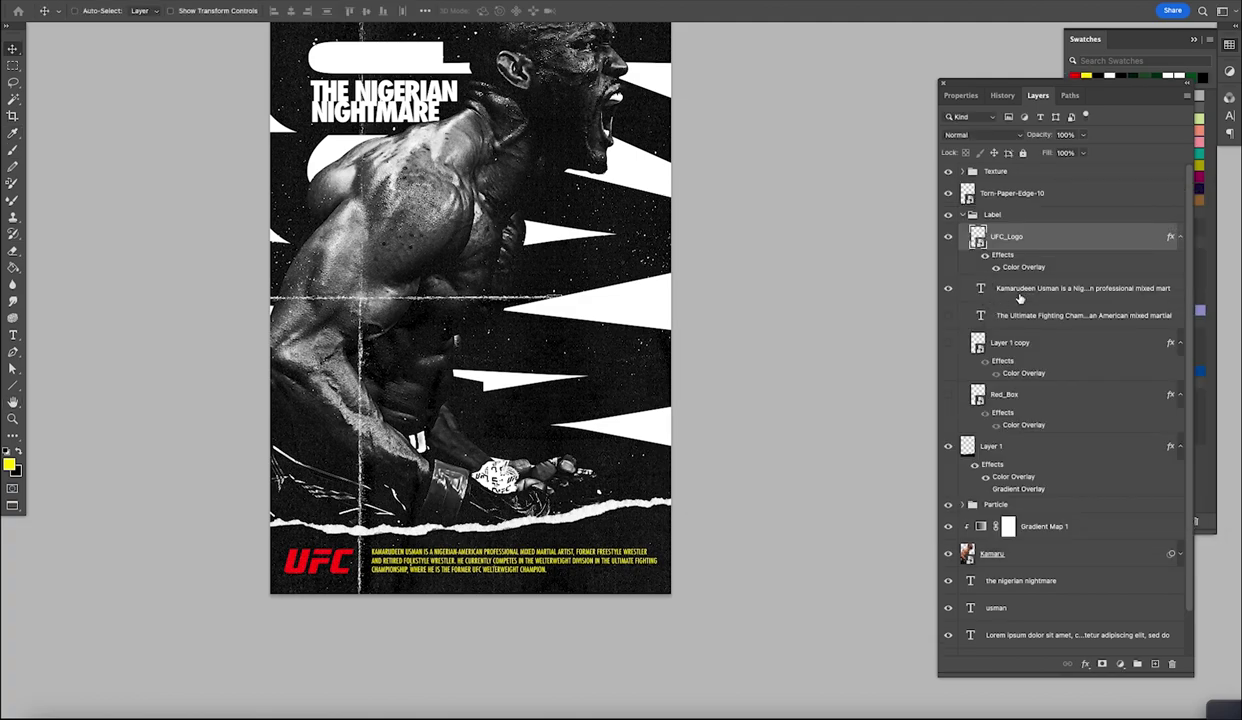
Step: Reset the default colours and recolour the whole biography text white
key(t)
click(468, 556)
key(super+a)
click(6, 451)
click(18, 451)
key(super+Return)
Step: Switch off the layer effects on UFC_Logo
key(z)
alt+click(523, 422)
alt+click(523, 422)
drag(546, 389, 521, 405)
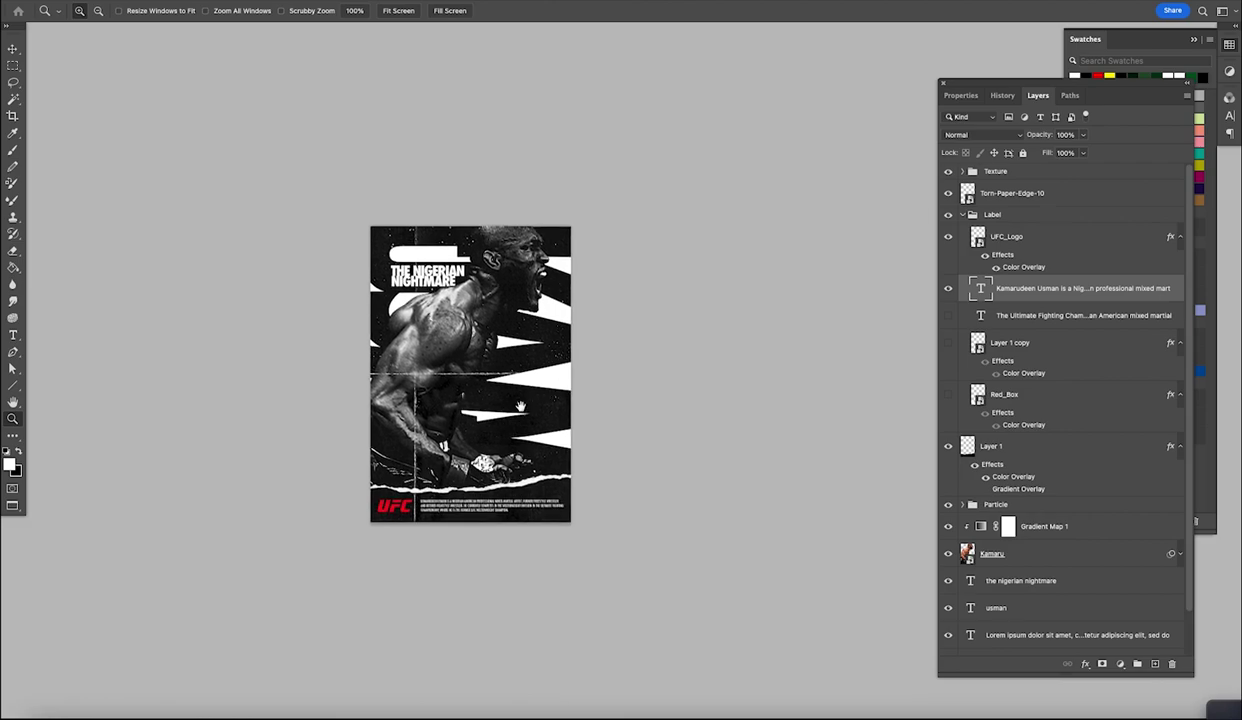
click(995, 267)
Step: Inspect the strip and full poster up close, and delete the hidden Layer 1 copy from the Label group
click(549, 494)
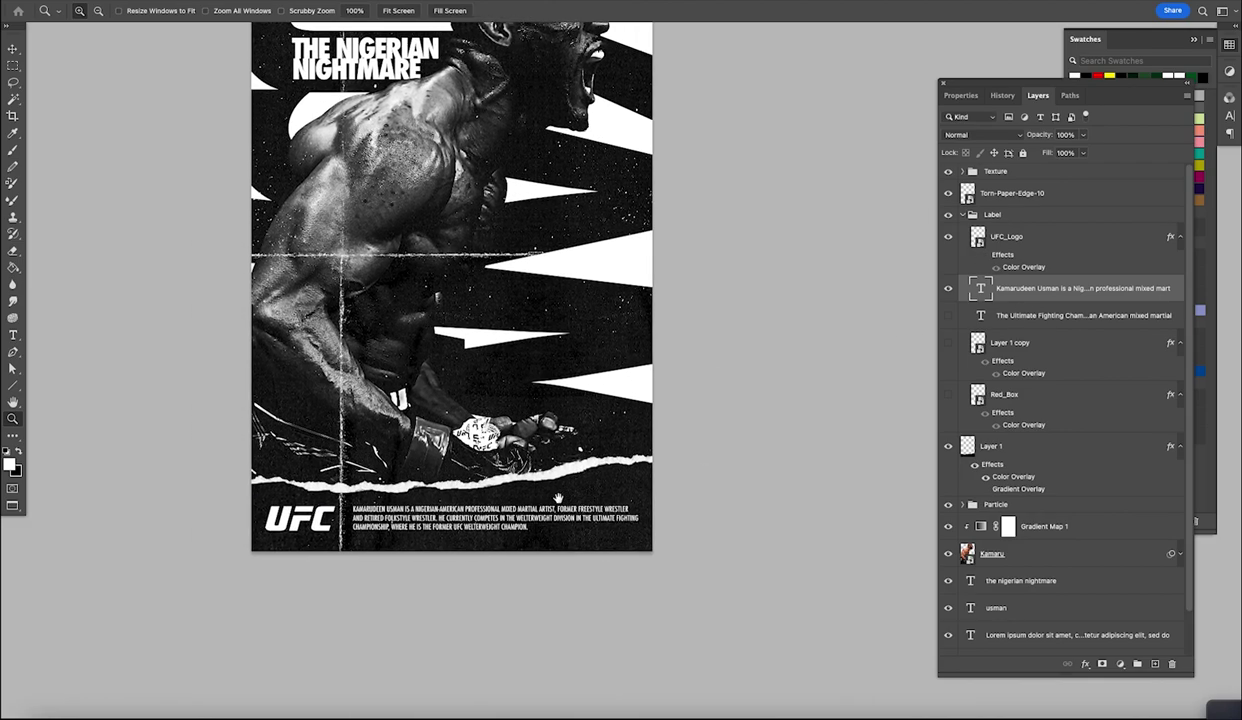
scroll(548, 514, up, 5)
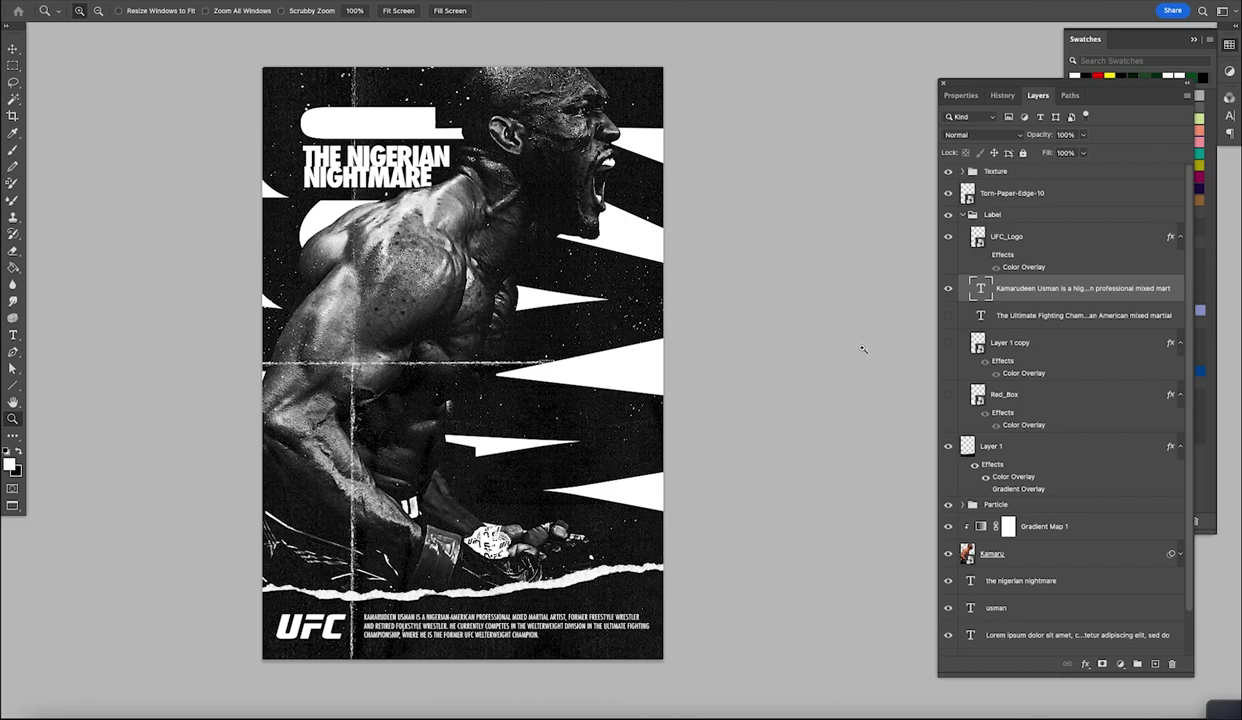
click(1046, 350)
key(Delete)
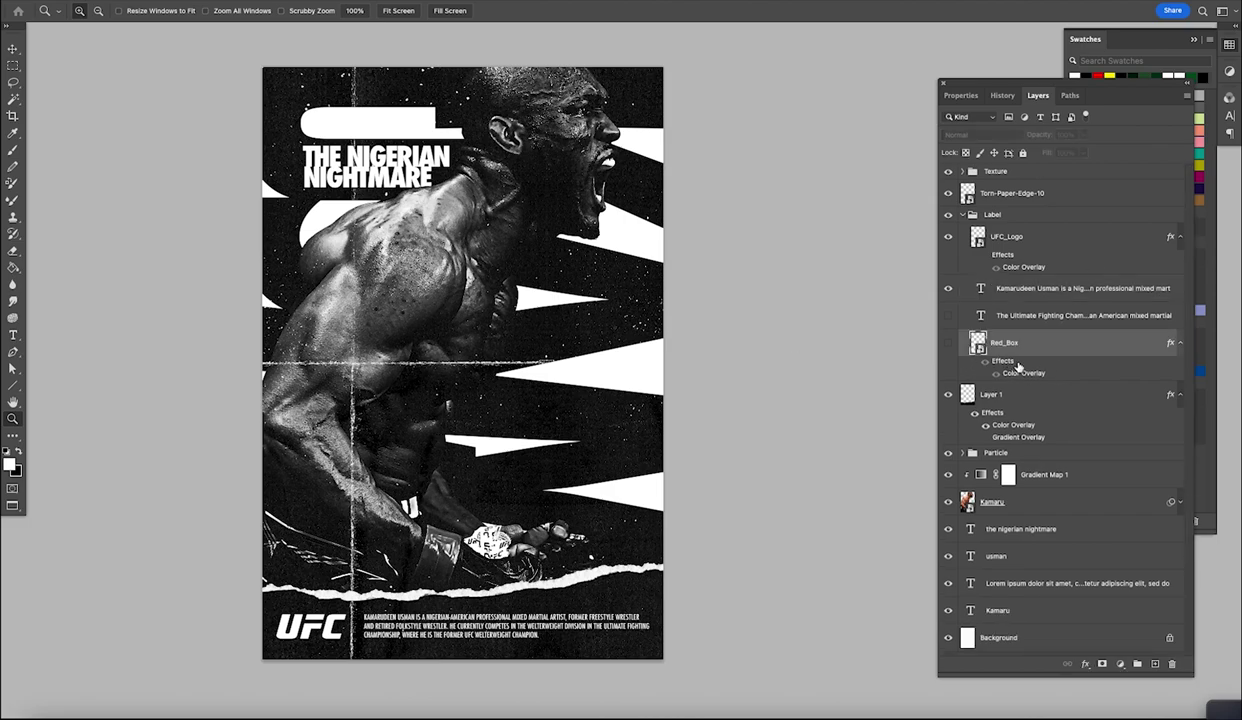
Step: Delete the hidden Red_Box layer and the unused Ultimate Fighting Championship text layer from the Label group
click(948, 344)
key(v)
drag(336, 622, 324, 628)
mouse_move(1003, 343)
mouse_down()
mouse_move(990, 202)
mouse_move(1003, 348)
mouse_up()
key(Delete)
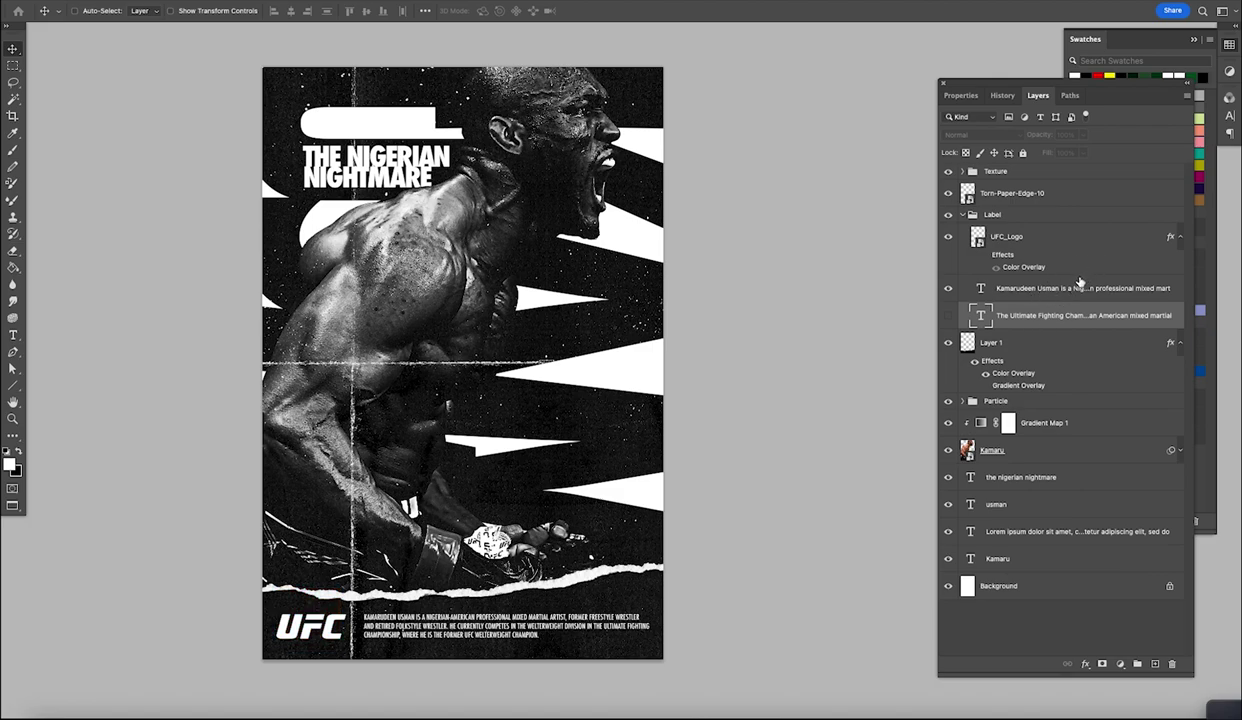
key(Delete)
click(968, 215)
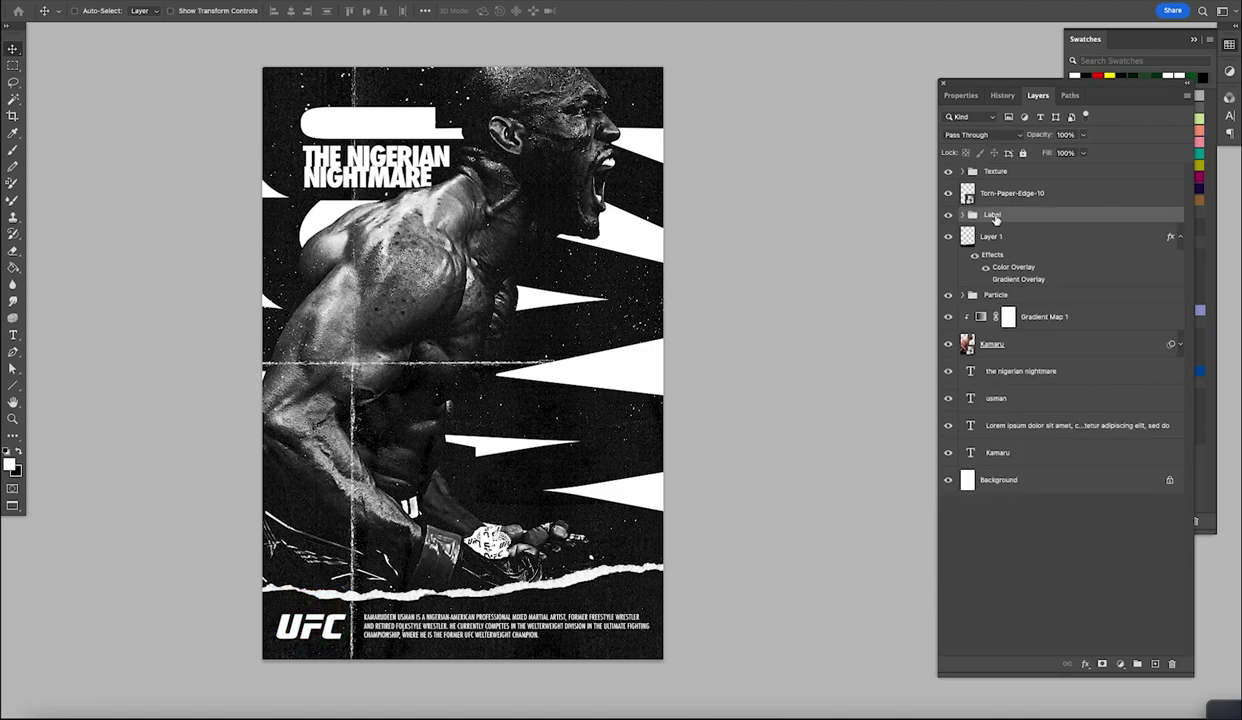
Step: Move the Torn-Paper-Edge-10 layer and the black Layer 1 strip into the Label group and collapse it
click(962, 214)
click(1065, 240)
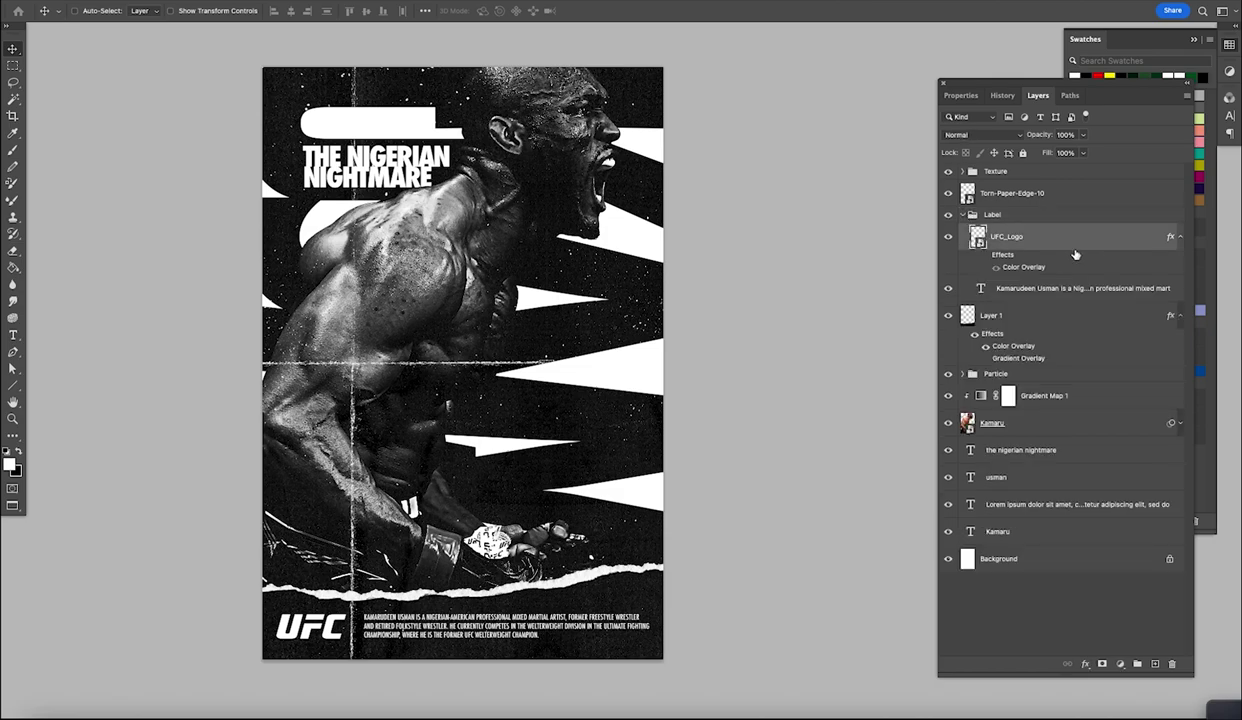
drag(1012, 193, 1060, 216)
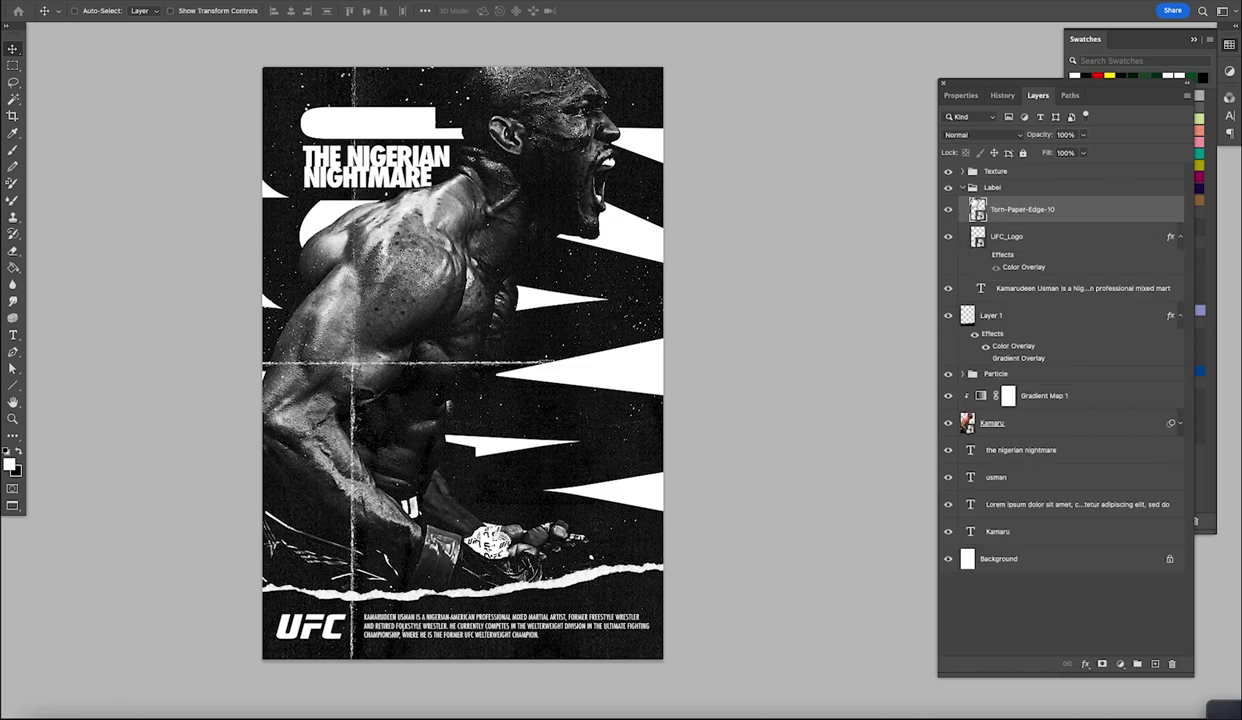
click(963, 188)
click(963, 188)
drag(1038, 314, 1041, 294)
click(964, 188)
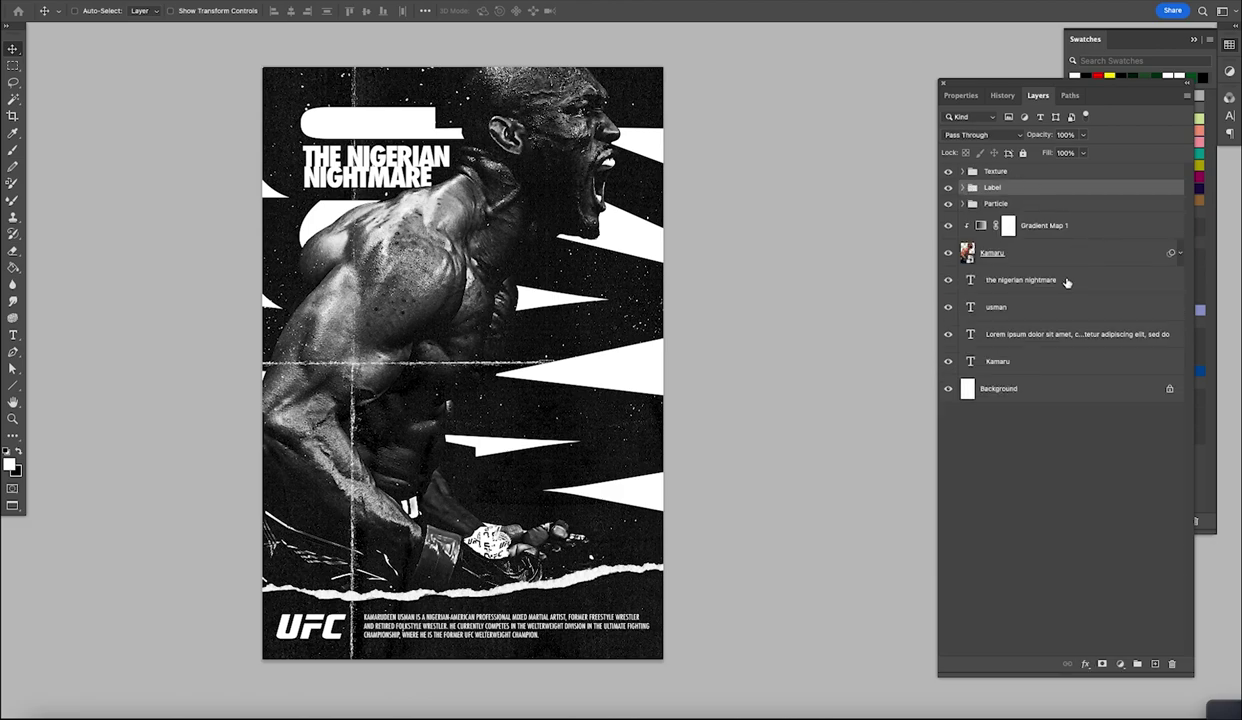
Step: Group the four text layers above the Background and name the group Text
click(1066, 281)
shift+click(1013, 361)
key(ctrl+g)
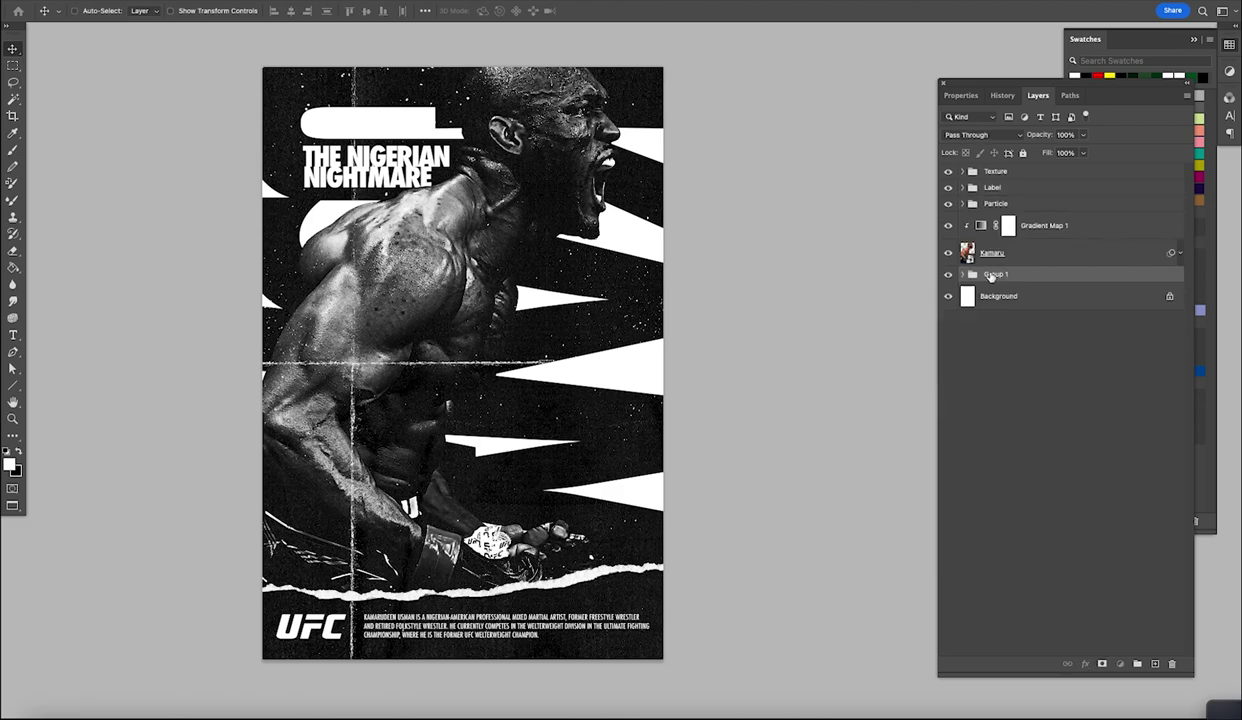
text(Text)
key(Return)
Step: Group the Kamaru photo with its Gradient Map 1 and name the group Usman
key(ctrl+g)
double_click(992, 219)
text(Usm)
key(Return)
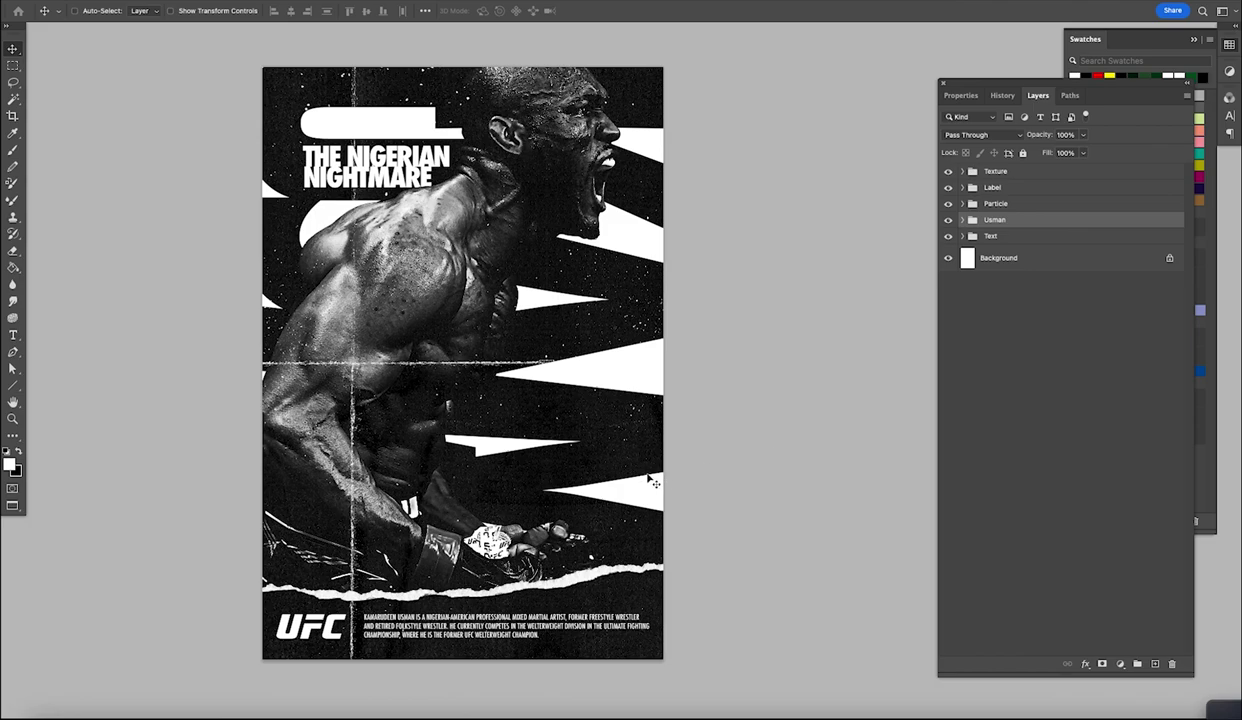
Step: Compare the lower part of the poster with and without the Label group
key(z)
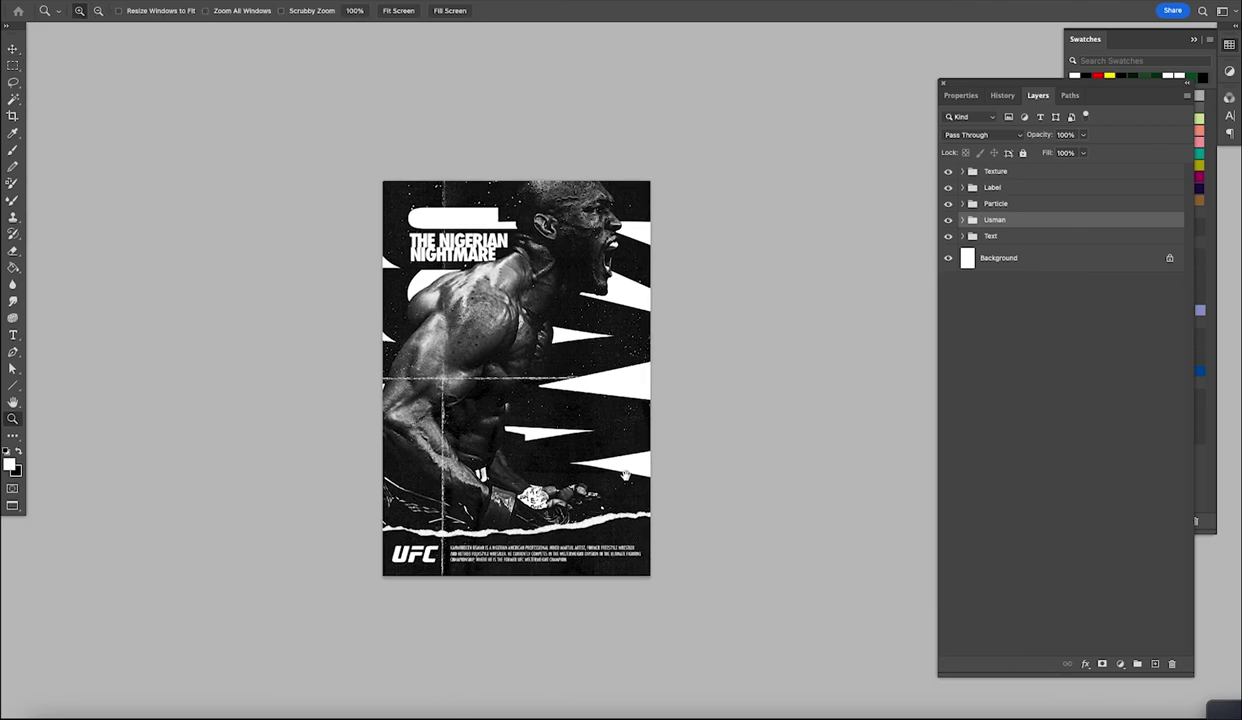
click(602, 514)
click(950, 187)
click(950, 187)
click(950, 187)
click(950, 187)
click(950, 187)
click(949, 187)
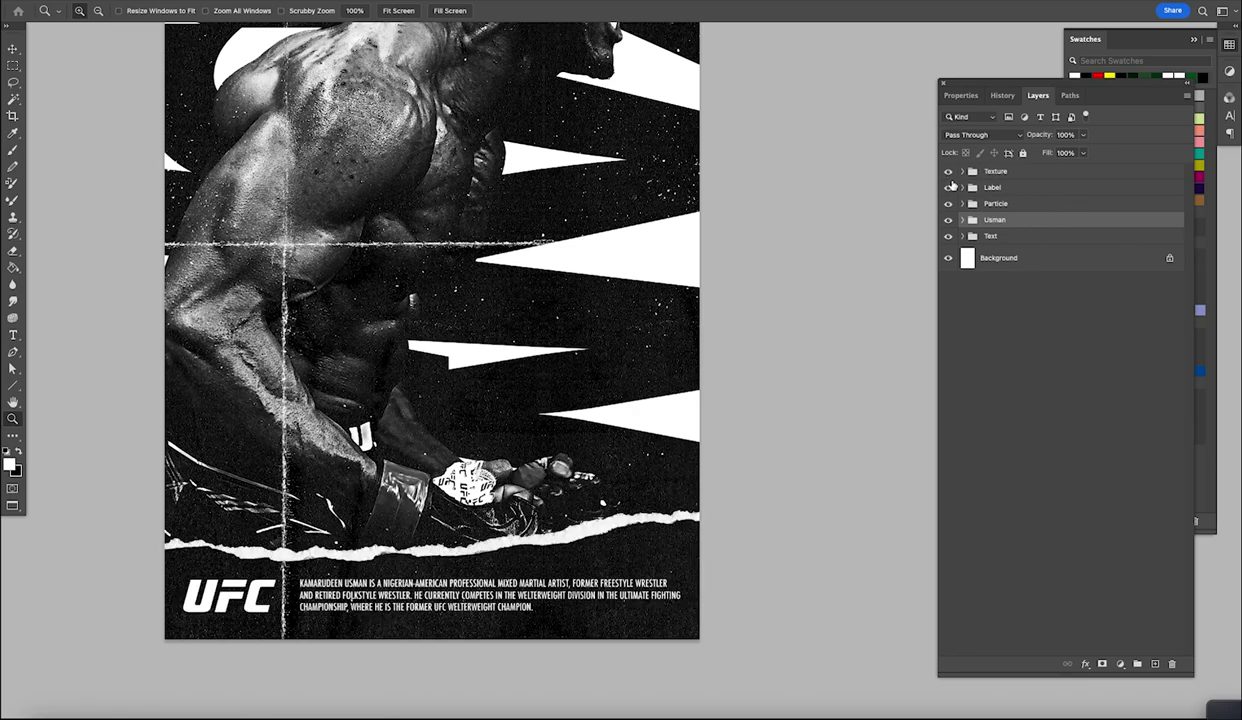
Step: Add a layer mask to the Label group and erase the strip over the fighter's gloved fists
click(1005, 189)
click(1103, 664)
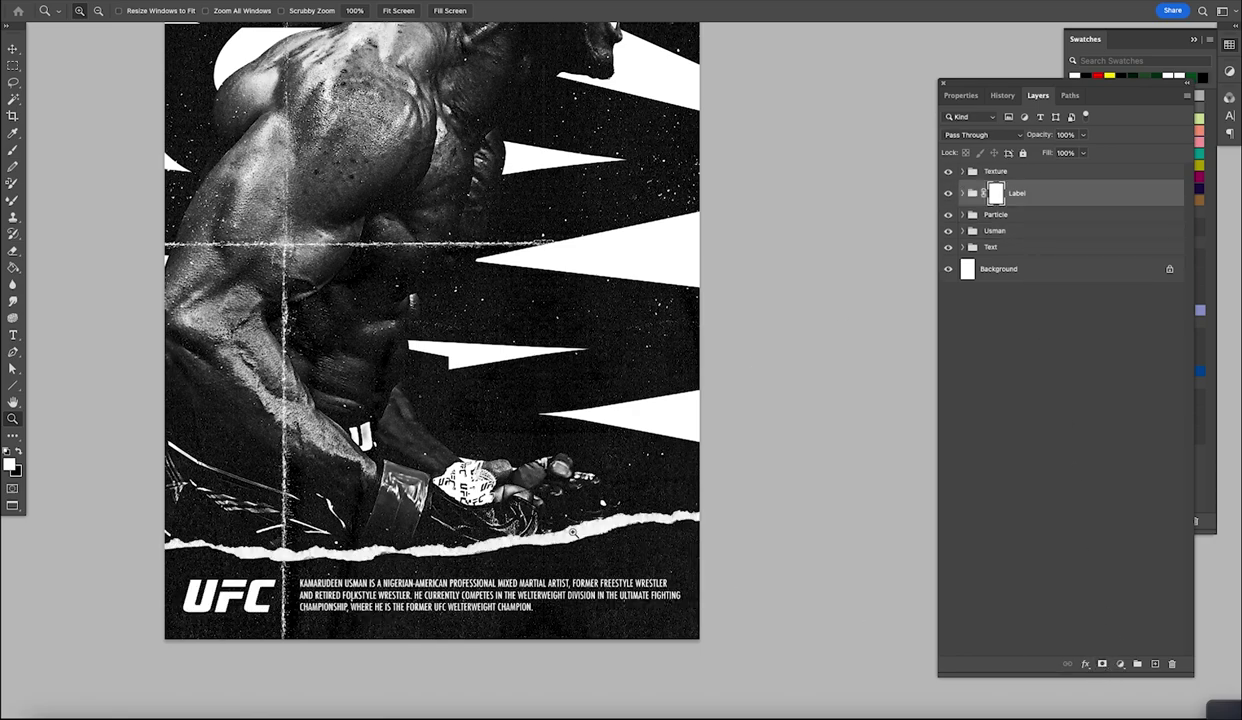
key(e)
mouse_move(449, 535)
mouse_down()
mouse_move(538, 531)
mouse_move(544, 543)
mouse_move(435, 535)
mouse_move(702, 560)
mouse_up()
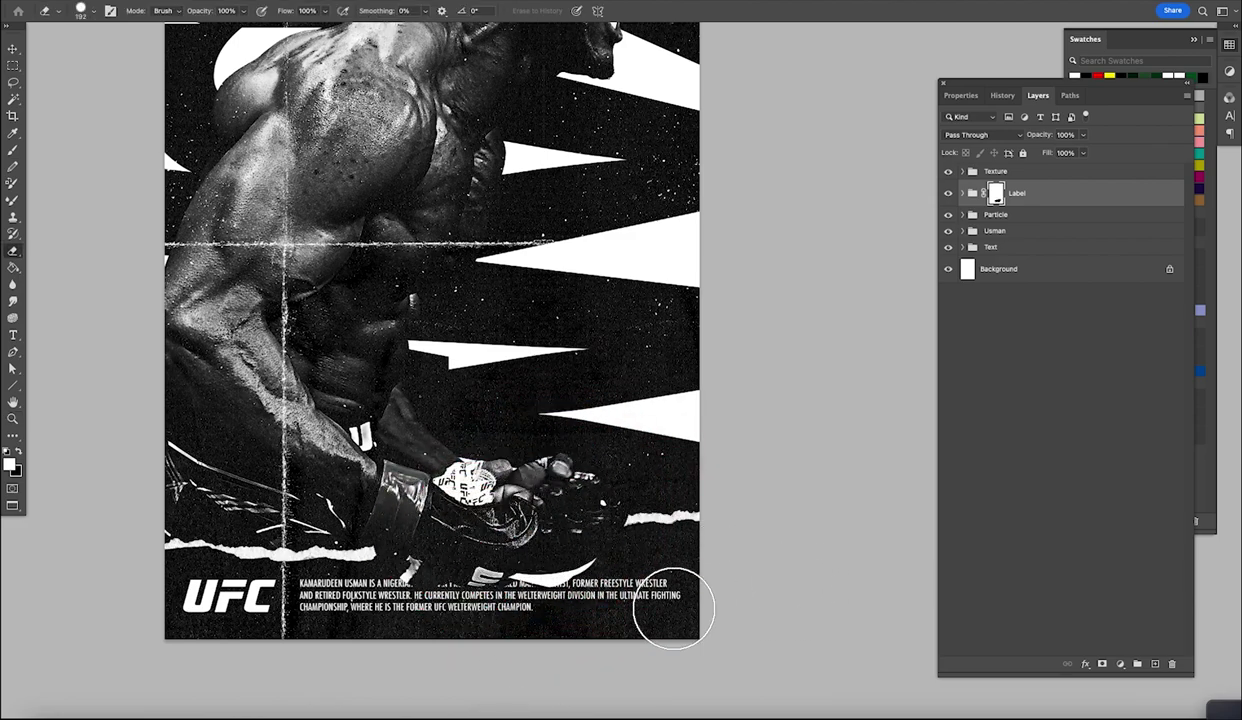
Step: Hide the Texture group and the Gradient Map 1 in the Usman group to expose the glove's outline
key(r)
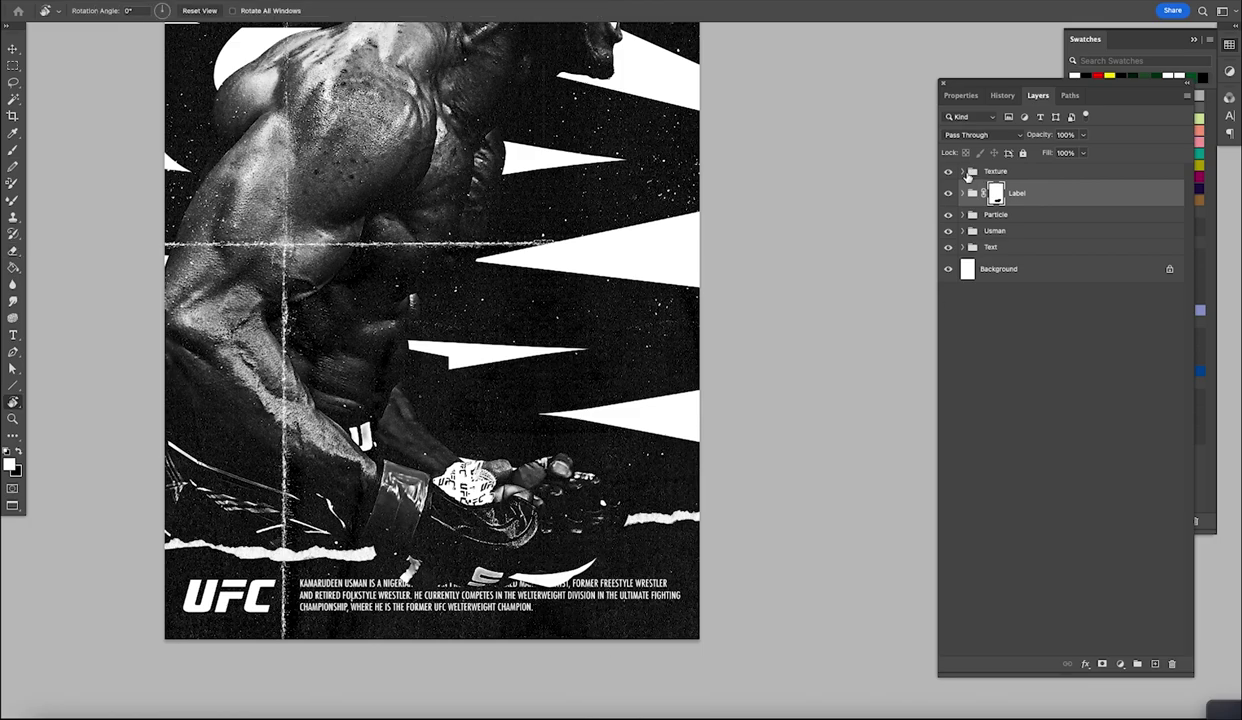
click(948, 171)
key(t)
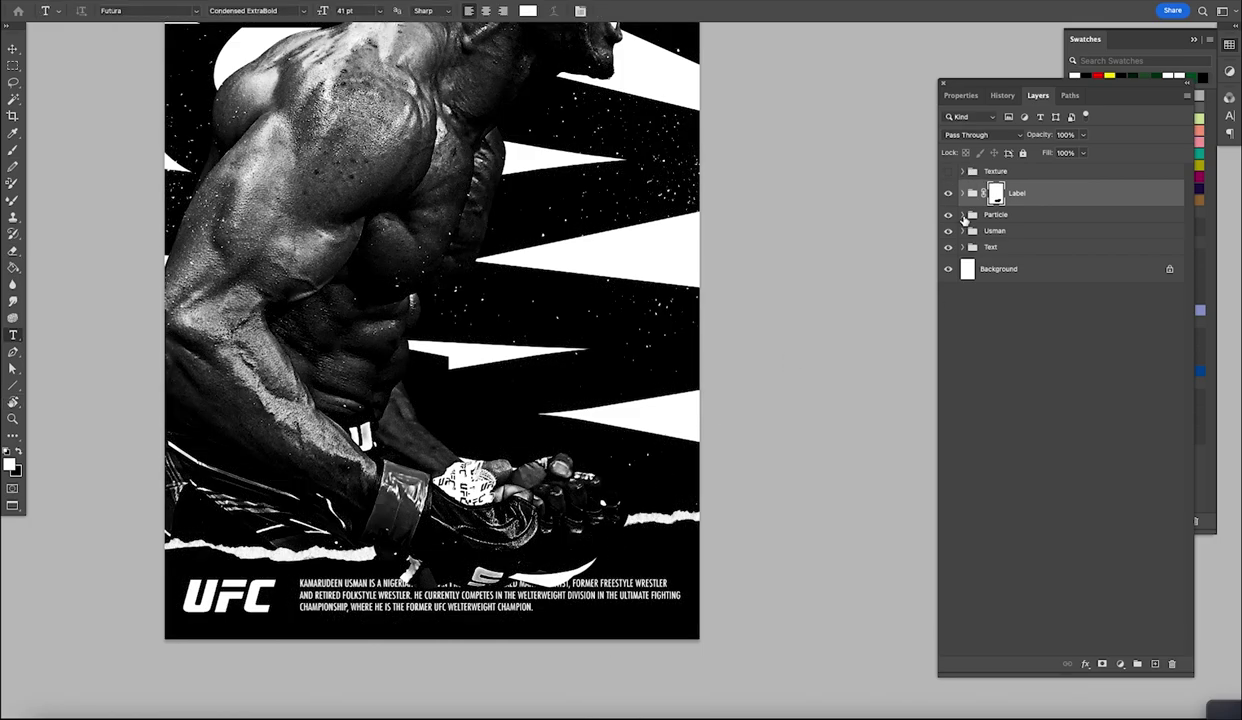
key(z)
double_click(591, 564)
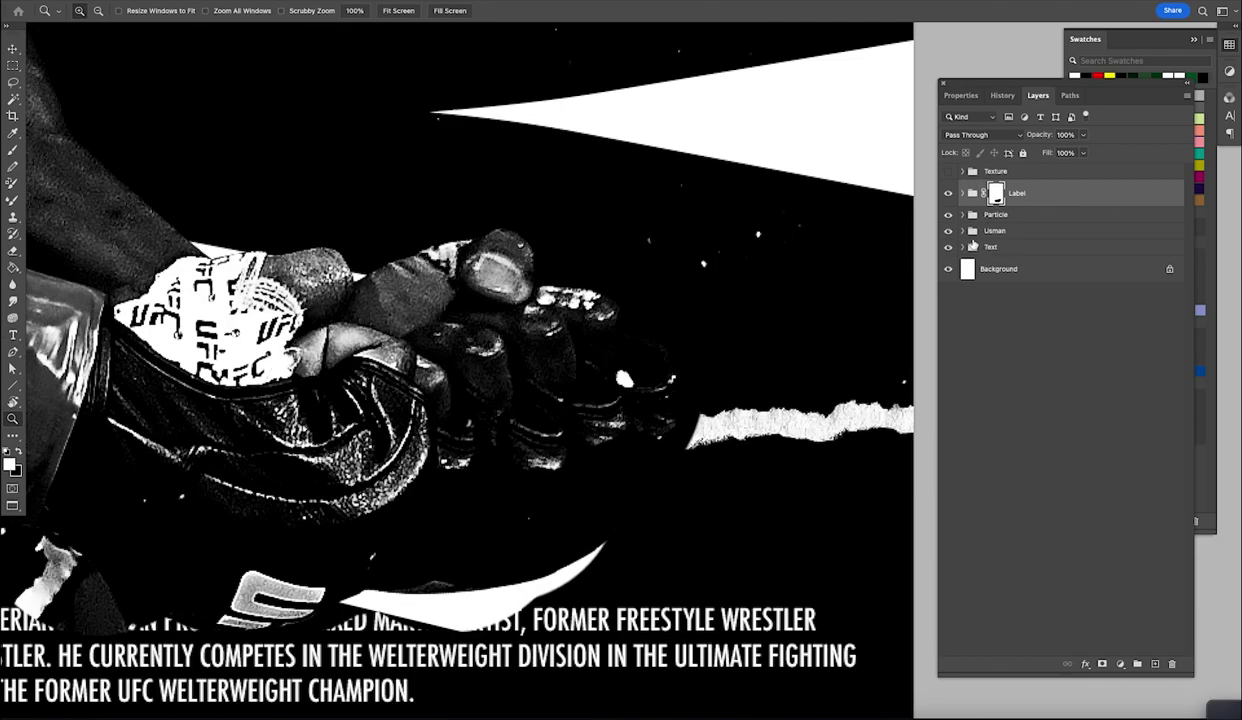
click(962, 231)
click(948, 253)
Step: Rotate the canvas and paint white on the Label mask to restore the torn strip beside the glove's fingers
drag(707, 455, 740, 371)
key(r)
mouse_move(665, 515)
mouse_down()
mouse_move(729, 478)
mouse_move(868, 212)
mouse_up()
drag(710, 449, 740, 386)
drag(690, 518, 754, 316)
key(b)
mouse_move(512, 418)
mouse_down()
mouse_move(450, 488)
mouse_move(472, 440)
mouse_move(440, 452)
mouse_move(546, 380)
mouse_move(566, 404)
mouse_move(605, 401)
mouse_up()
scroll(566, 404, up, 5)
scroll(606, 384, down, 2)
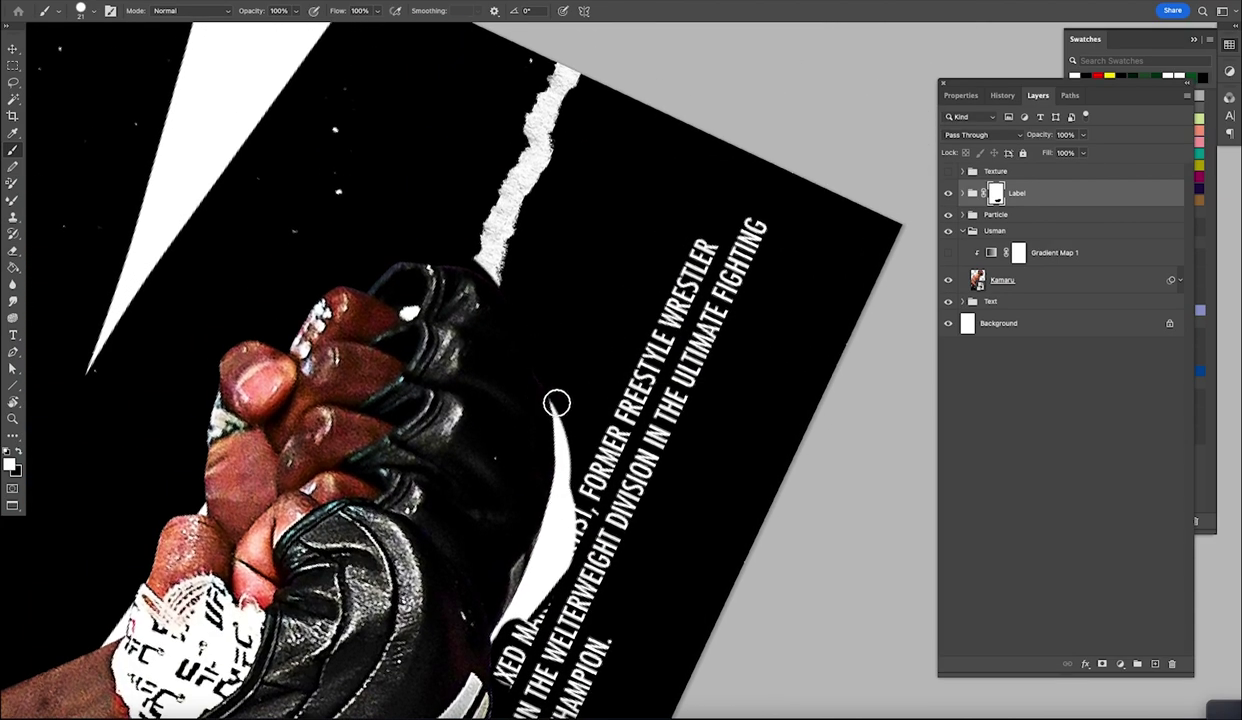
Step: Hide the Text group and paint the Label mask white along the glove's outer edge down to the wrist
click(949, 322)
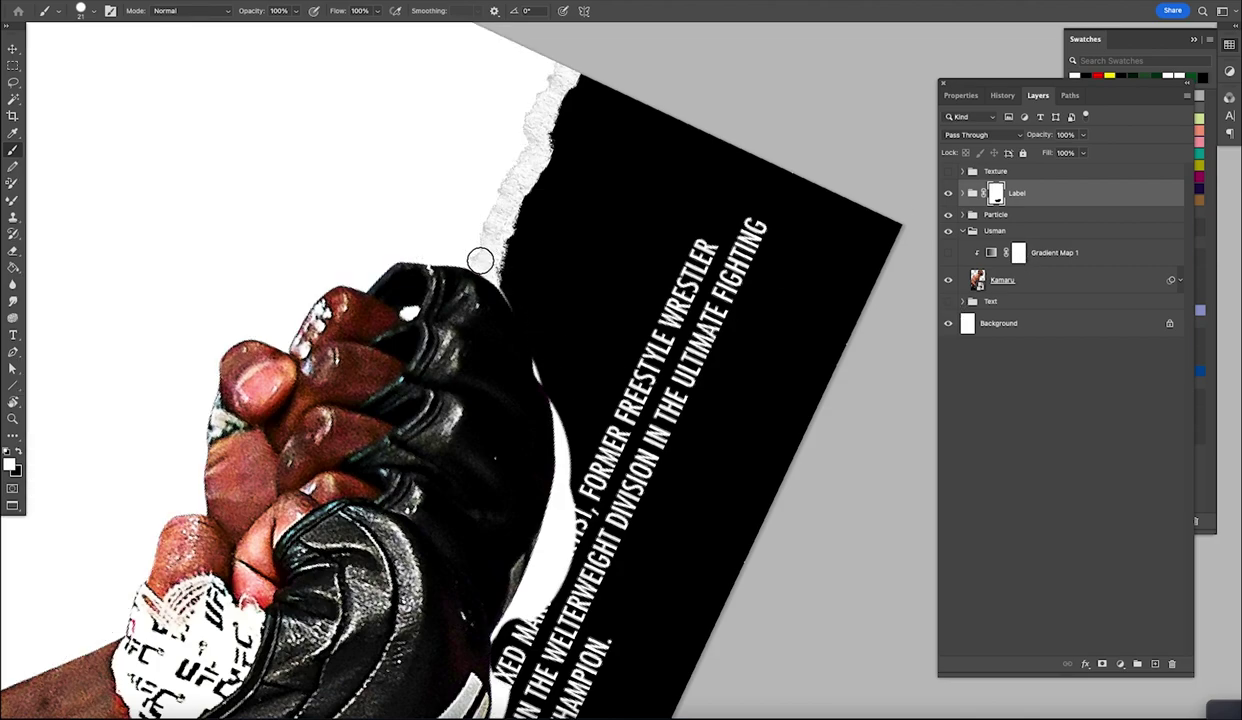
mouse_move(555, 385)
mouse_down()
mouse_move(568, 467)
mouse_move(570, 446)
mouse_move(560, 492)
mouse_move(565, 445)
mouse_move(523, 618)
mouse_up()
mouse_move(546, 570)
mouse_down()
mouse_move(608, 364)
mouse_move(571, 441)
mouse_move(553, 556)
mouse_up()
mouse_move(563, 543)
mouse_down()
mouse_move(635, 377)
mouse_move(586, 452)
mouse_move(627, 400)
mouse_up()
key(r)
key(b)
drag(645, 453, 577, 575)
scroll(612, 470, down, 4)
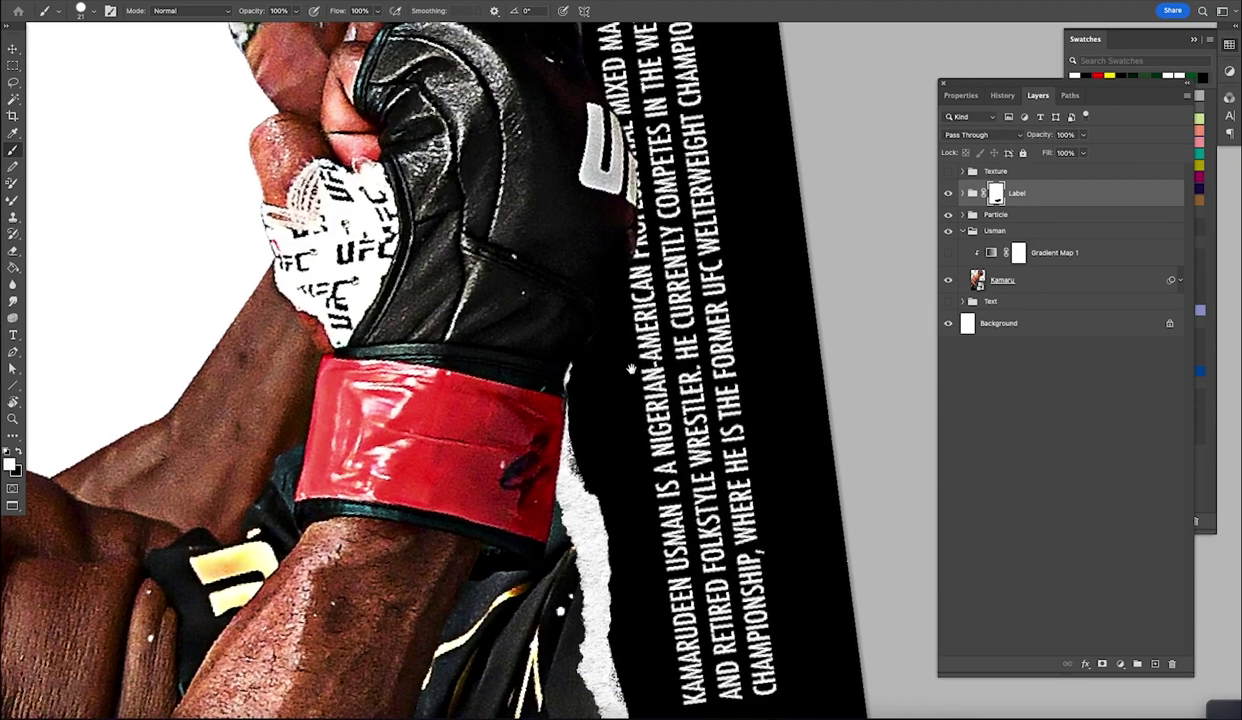
Step: Reset the canvas rotation and make Gradient Map 1 and the Text group visible again
key(Escape)
key(z)
alt+click(745, 411)
alt+click(745, 411)
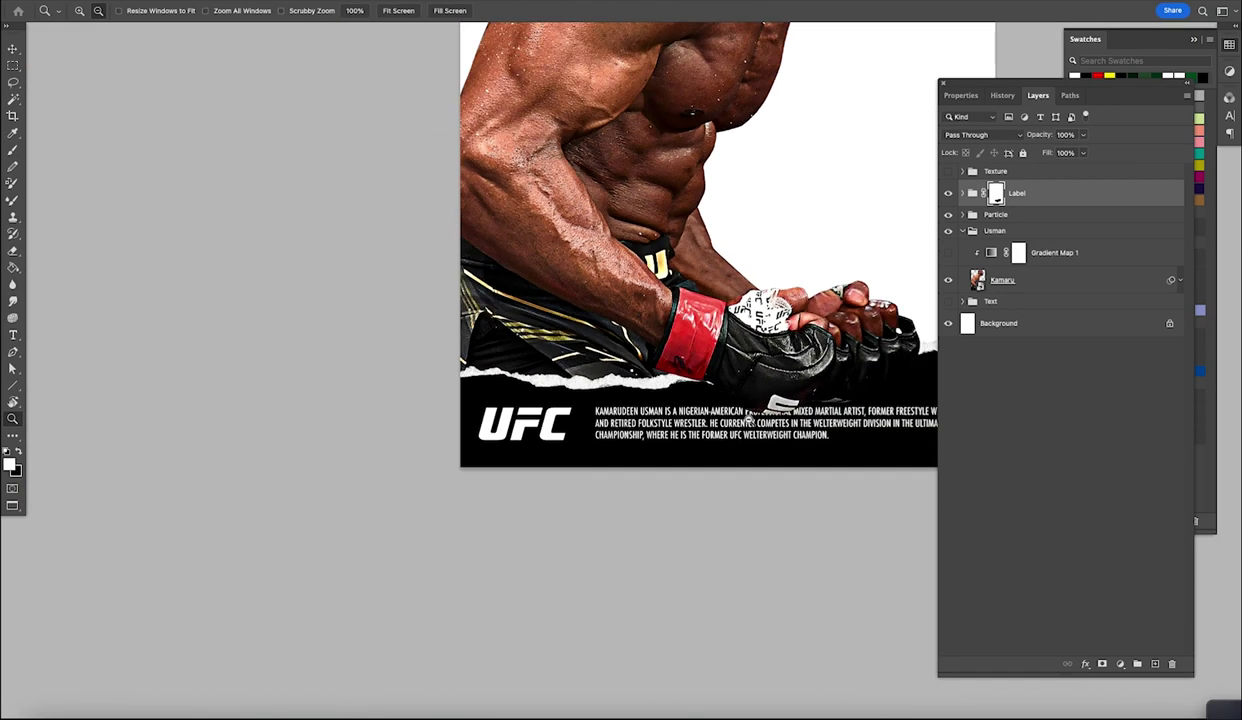
alt+click(748, 421)
alt+click(763, 437)
drag(895, 393, 741, 506)
click(949, 252)
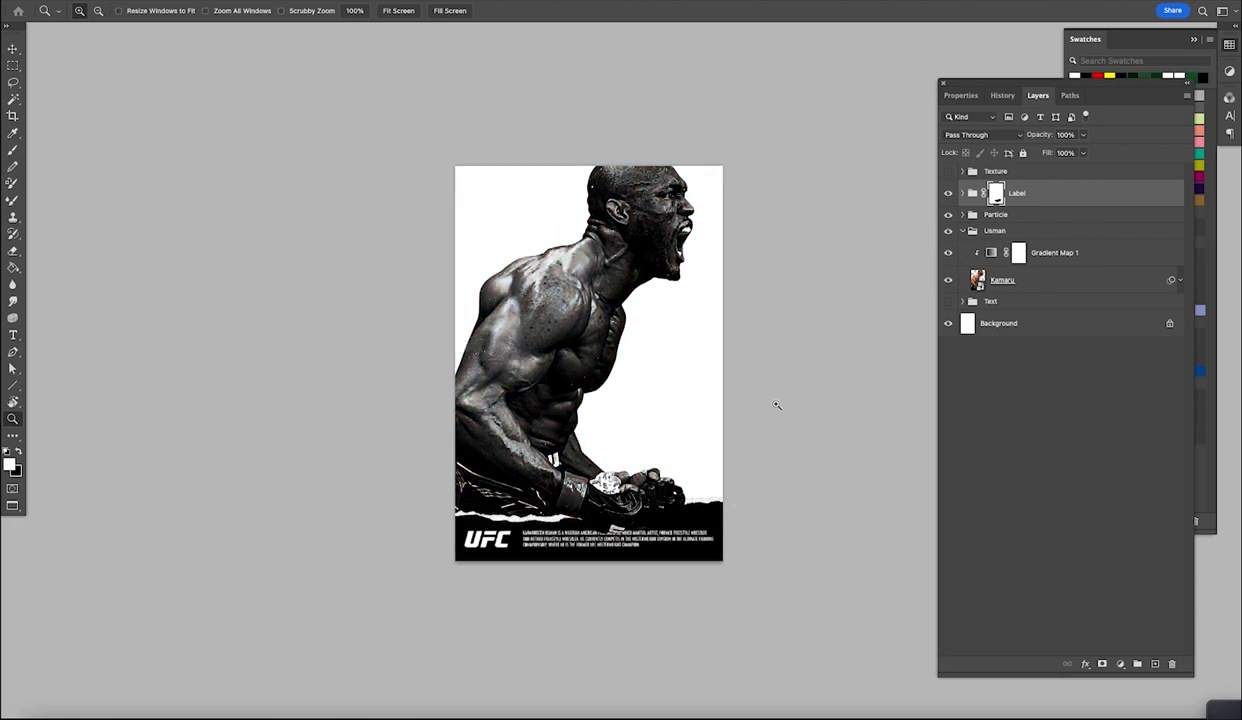
click(948, 323)
click(948, 323)
click(948, 301)
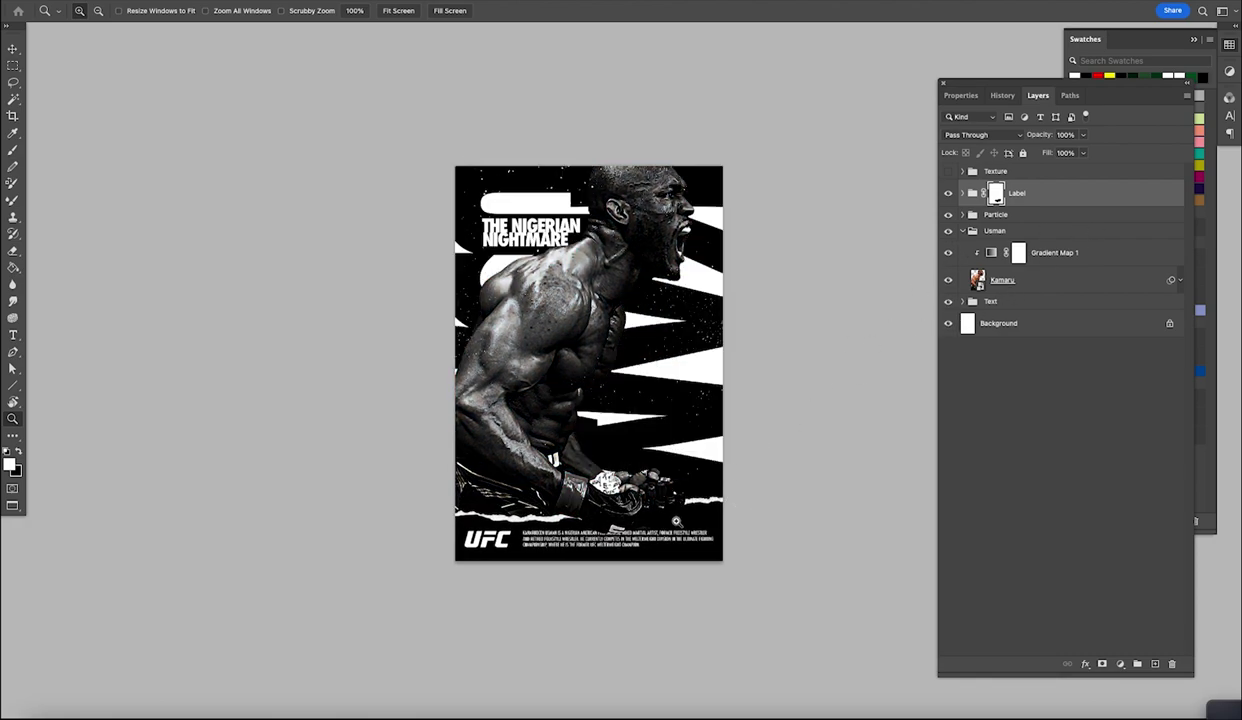
Step: Make the Texture group visible again and check the whole poster
click(677, 522)
drag(679, 511, 678, 600)
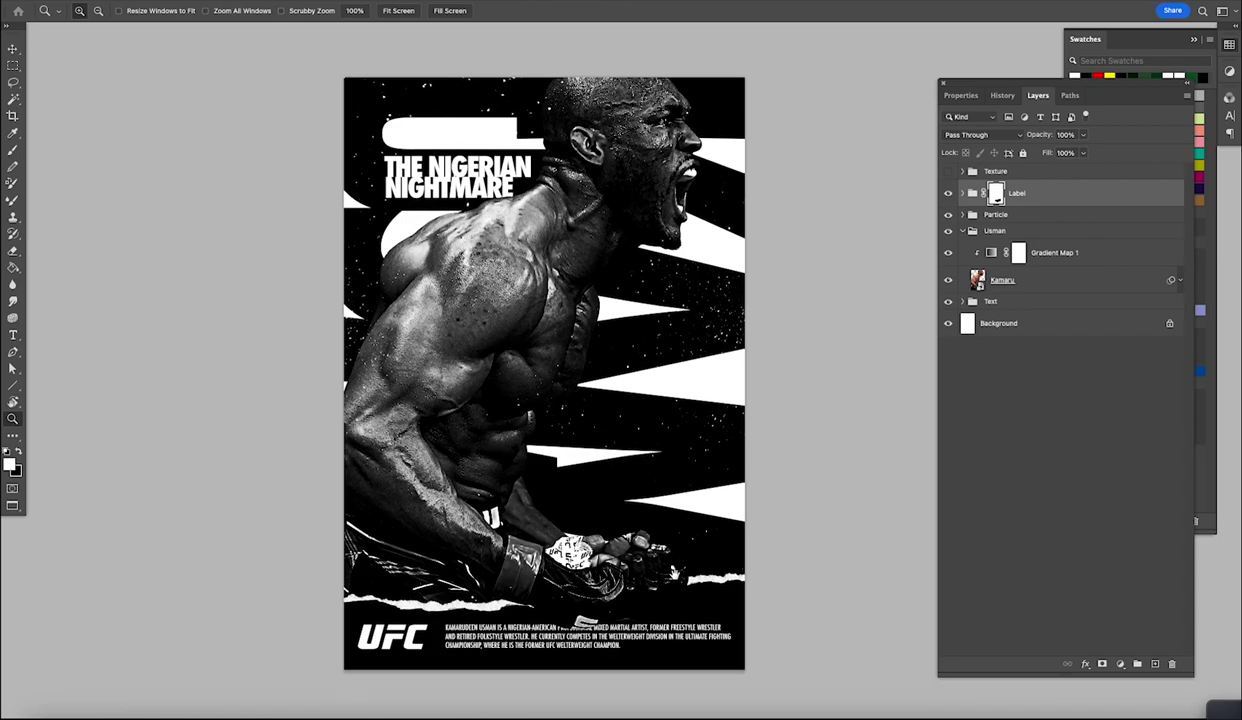
click(948, 173)
scroll(712, 457, up, 1)
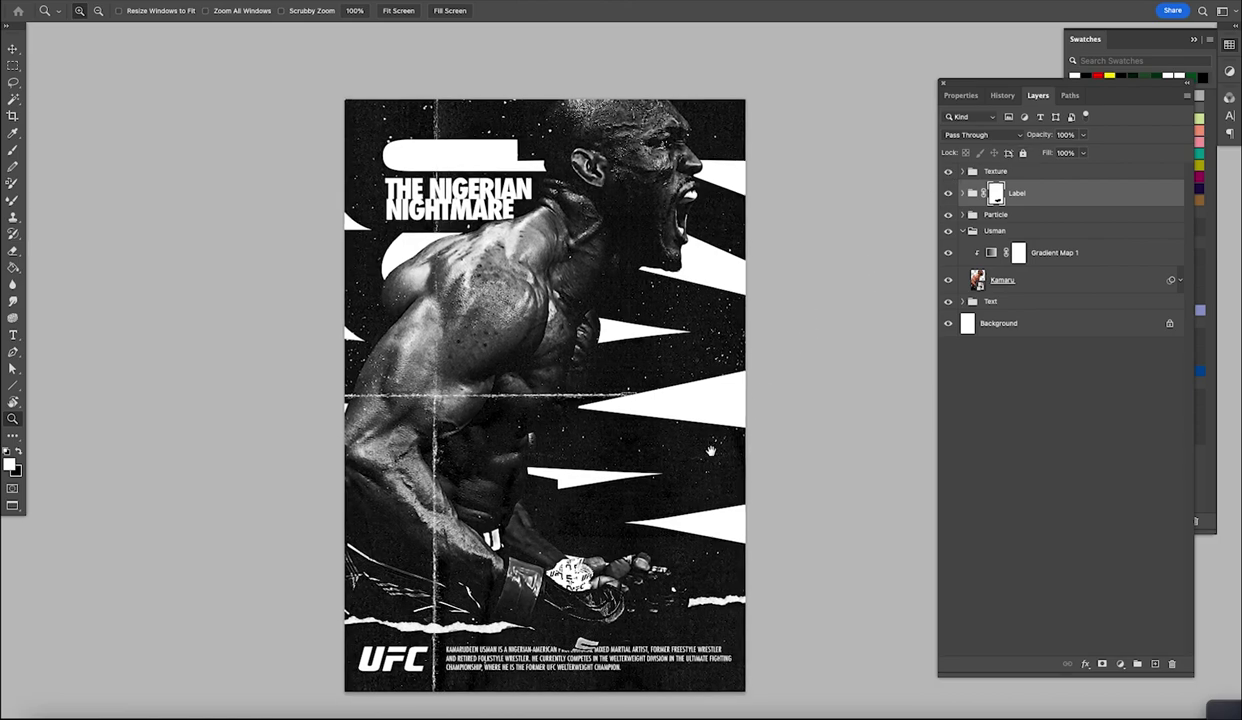
Step: Set the canvas surround colour to Black and present the poster in full-screen mode without the interface
key(f)
key(f)
key(f)
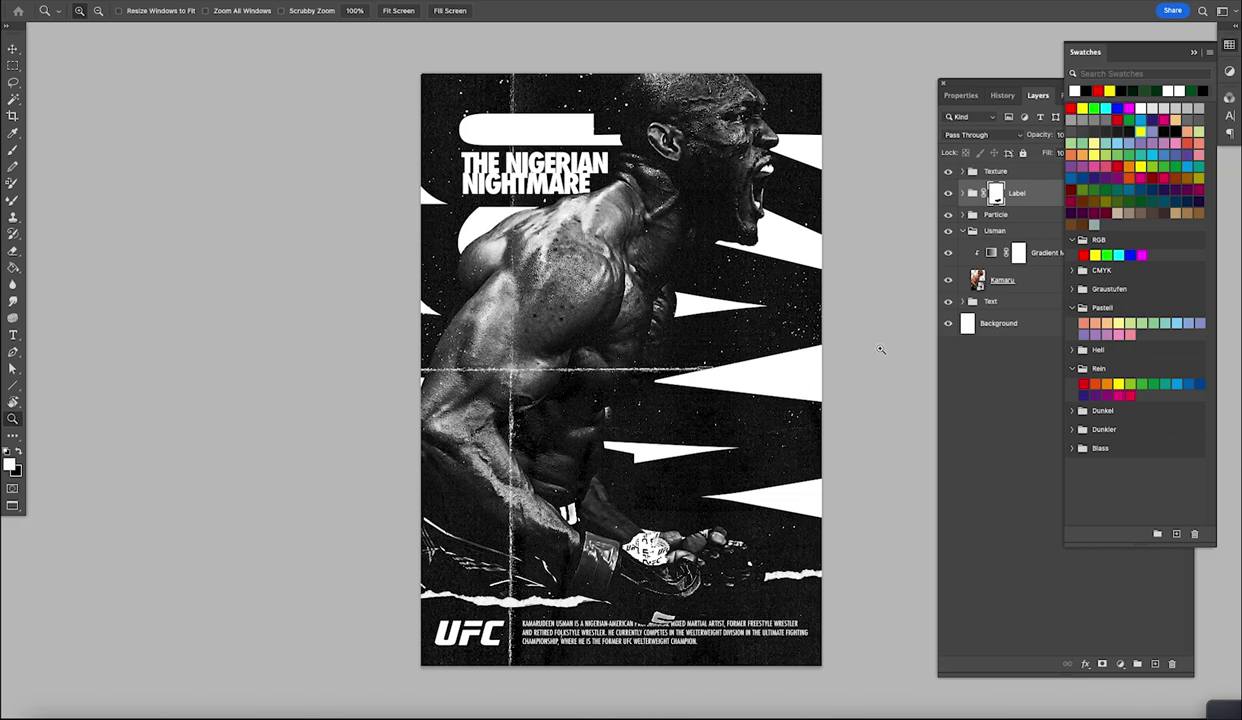
key(v)
right_click(882, 350)
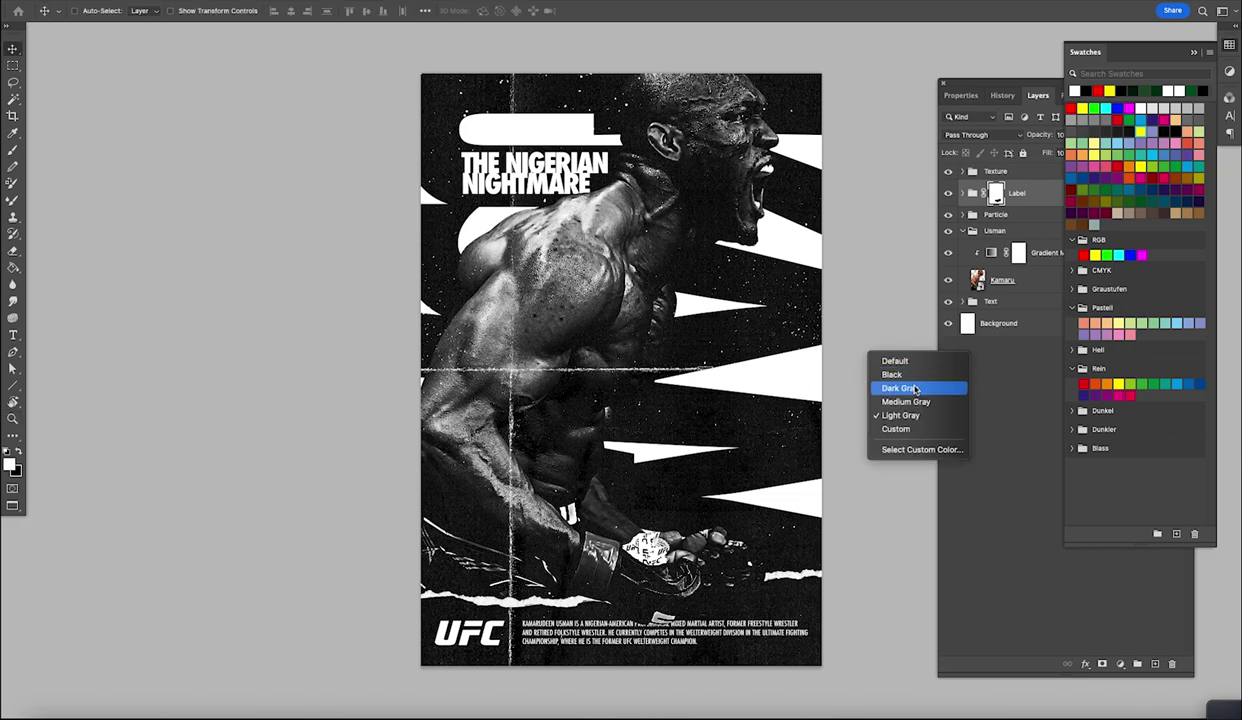
click(891, 374)
key(f)
drag(901, 580, 873, 587)
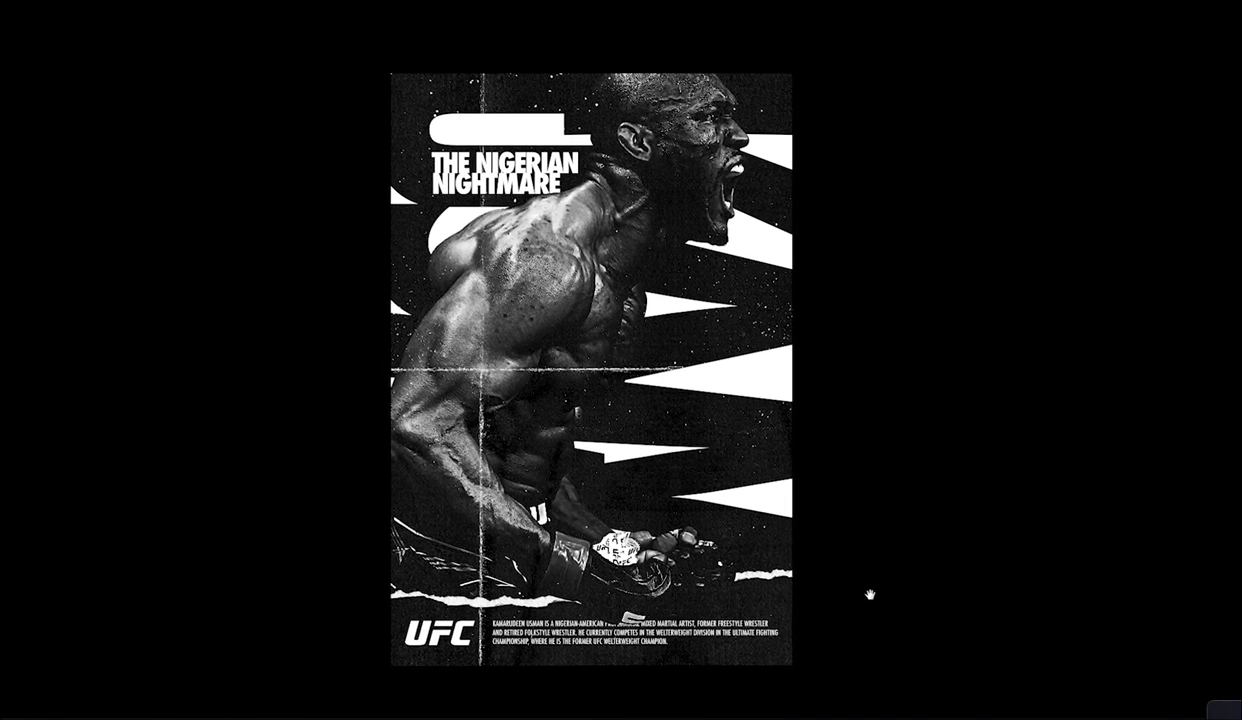